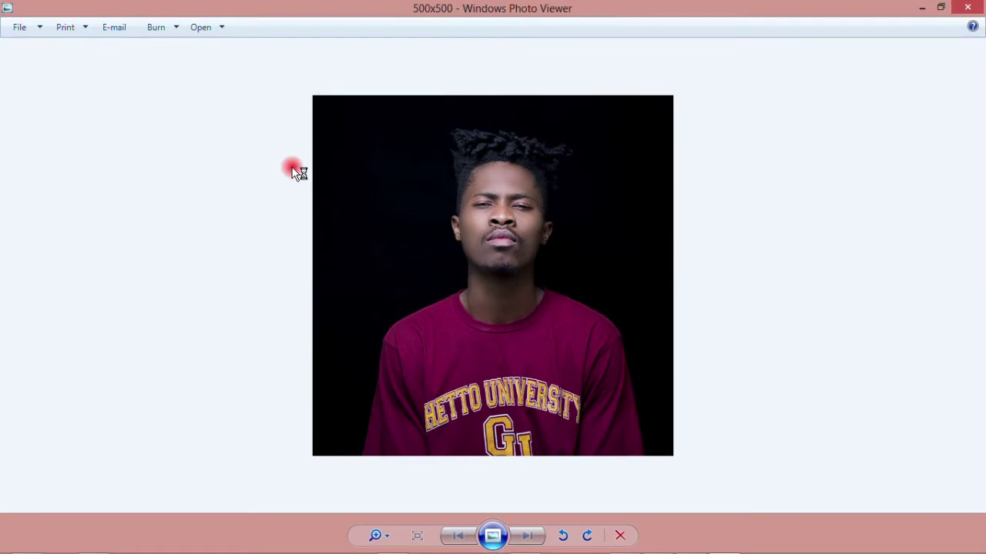
# Zoom in and out on the 500x500 portrait in Photo Viewer, then close the viewer.
pyautogui.scroll(1, 543, 221)
pyautogui.scroll(2, 543, 220)
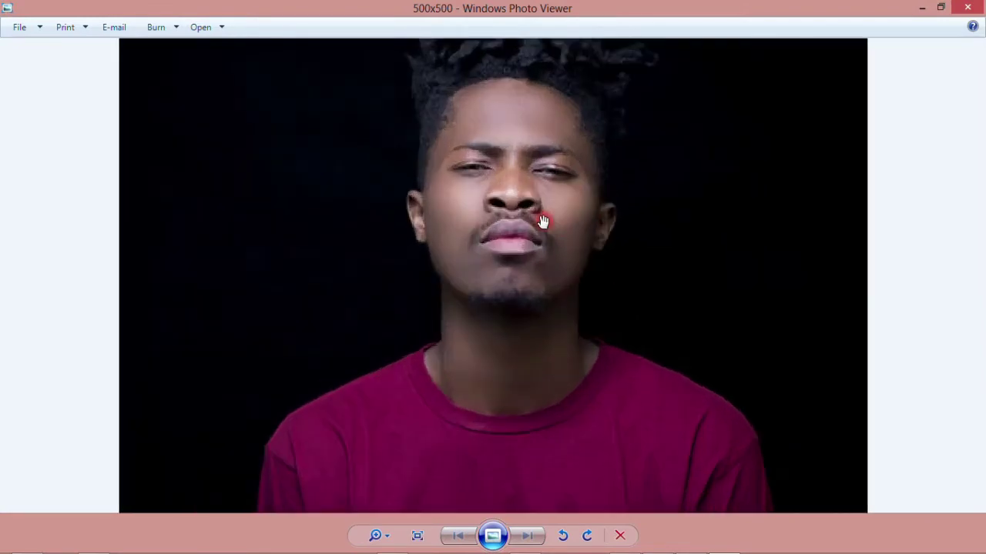
pyautogui.scroll(-2, 543, 221)
pyautogui.scroll(-1, 543, 220)
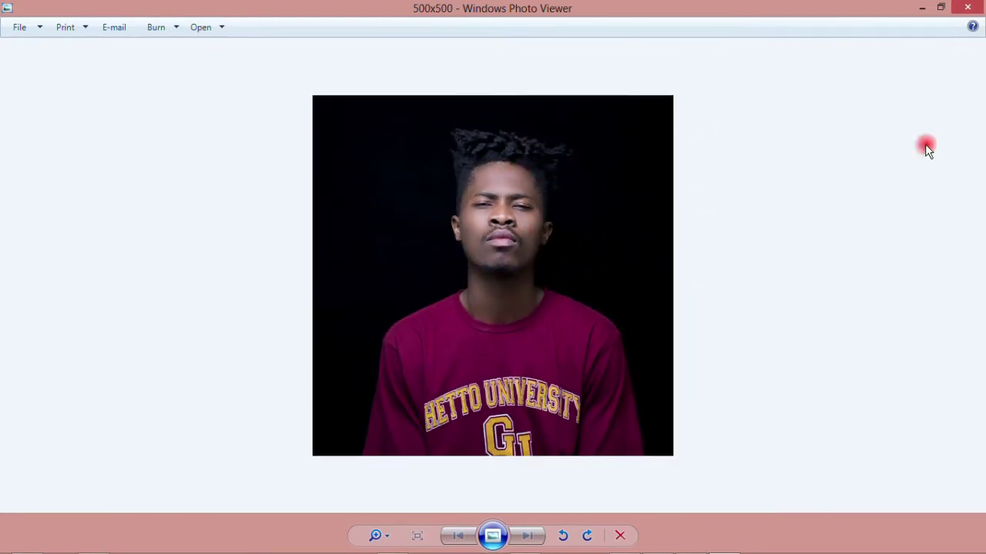
pyautogui.click(967, 7)
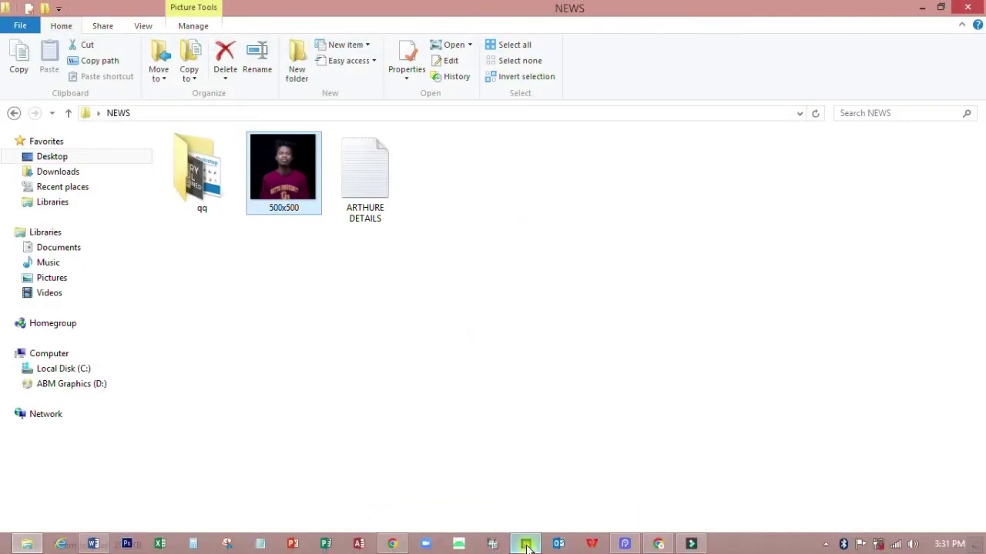
# Switch from File Explorer to the empty Photoshop workspace.
pyautogui.click(526, 545)
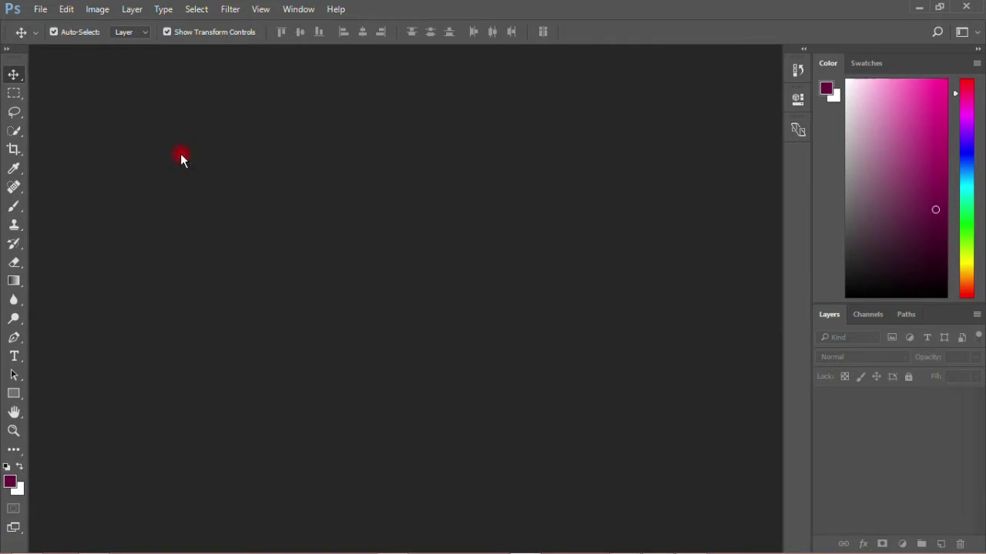
# Create a renamed International Paper A4 document: 210 × 297 mm, 300 ppi, white background.
pyautogui.click(40, 9)
pyautogui.click(47, 27)
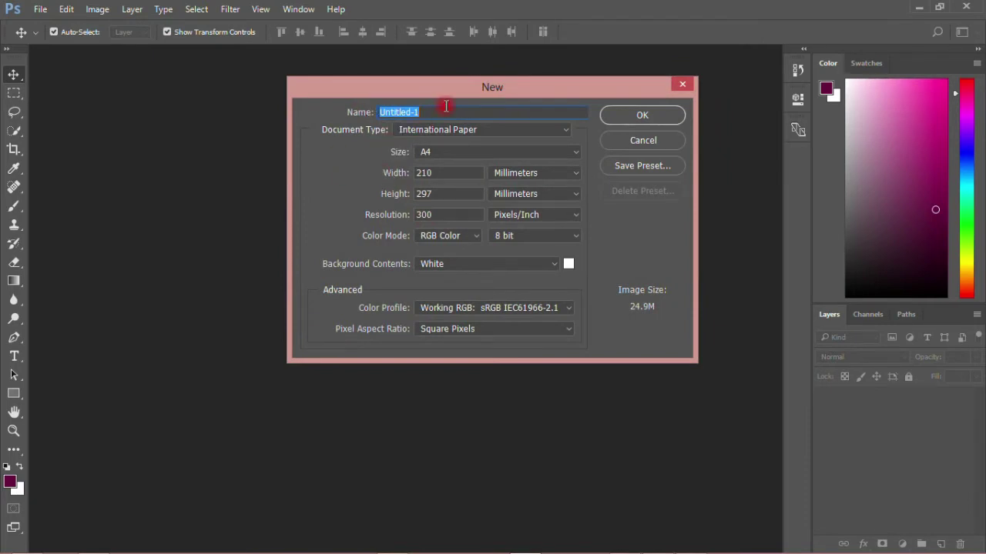
pyautogui.press('BackSpace')
pyautogui.write('KWESI ARTHUR FLYER')
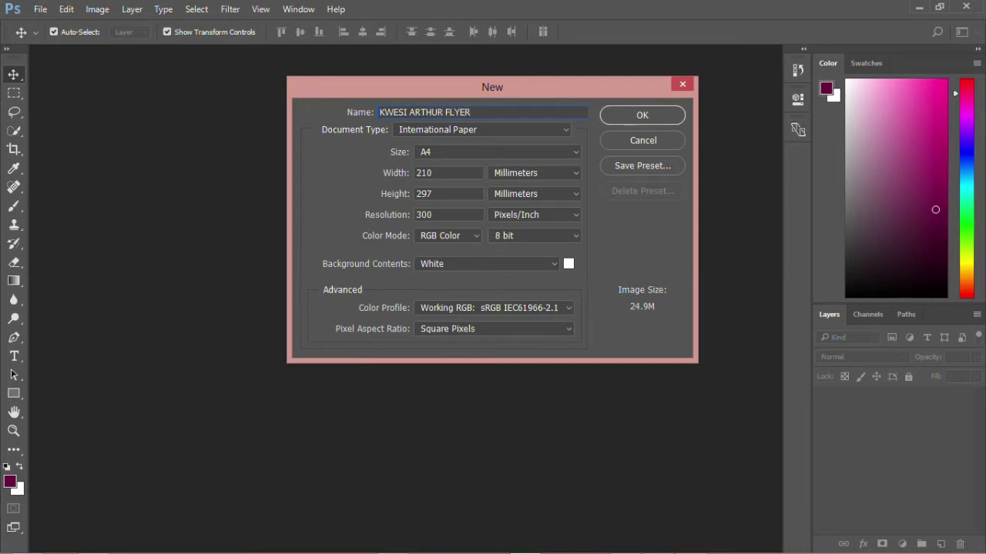
pyautogui.click(467, 131)
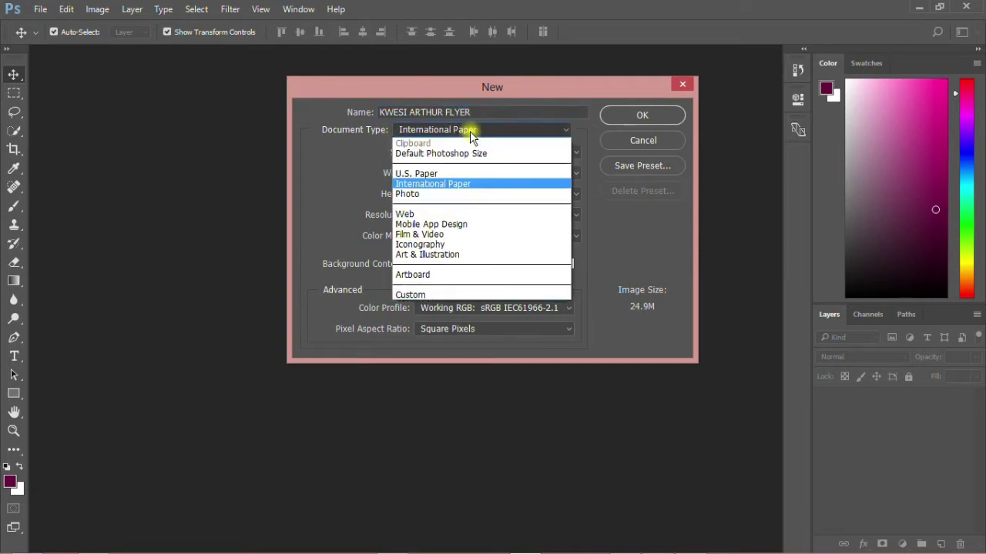
pyautogui.click(437, 184)
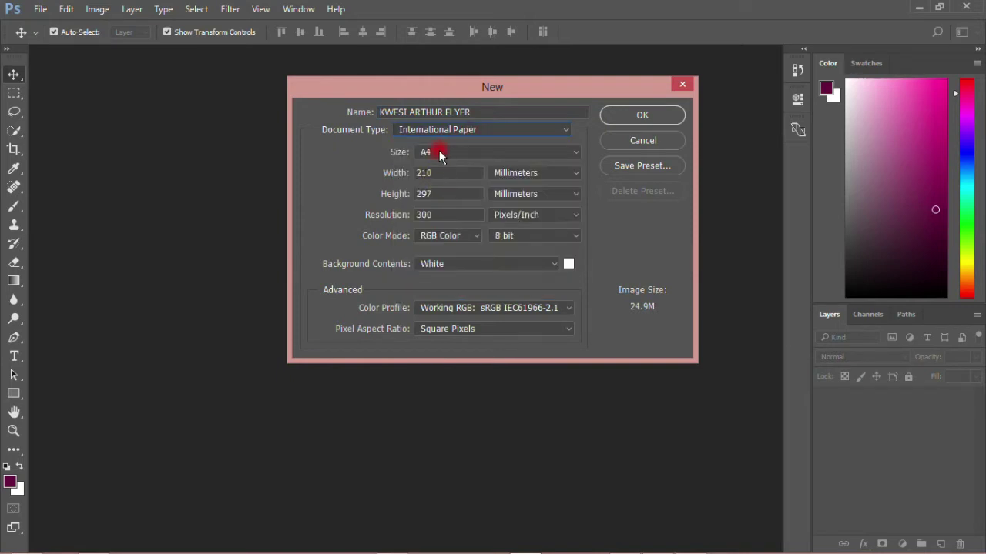
pyautogui.click(636, 122)
pyautogui.click(636, 119)
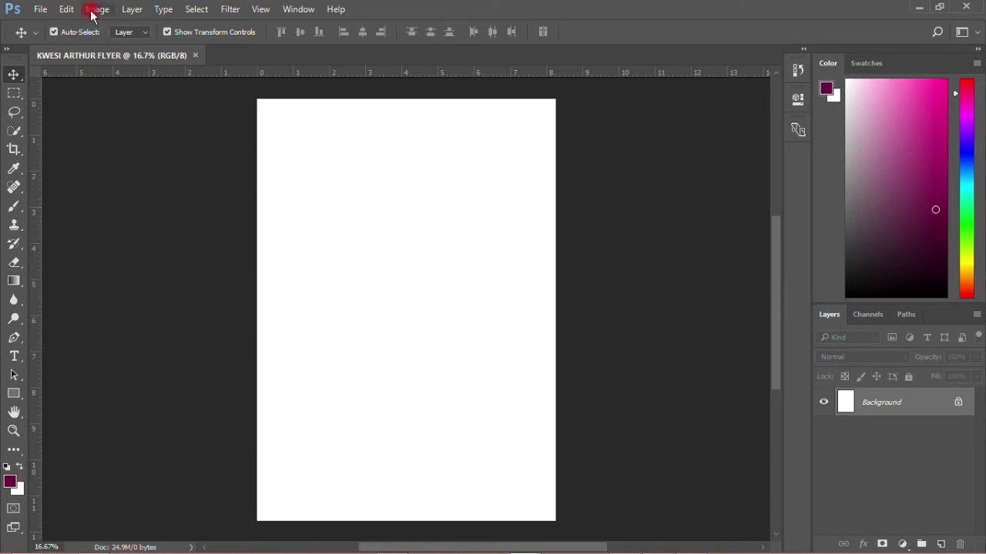
# Place the 500x500 portrait into the flyer as a linked file.
pyautogui.click(40, 9)
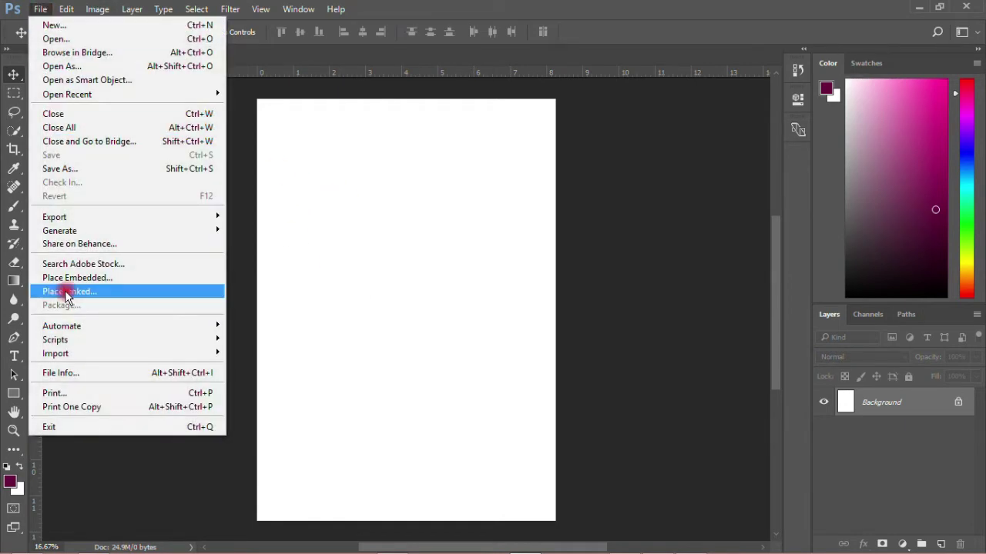
pyautogui.click(81, 295)
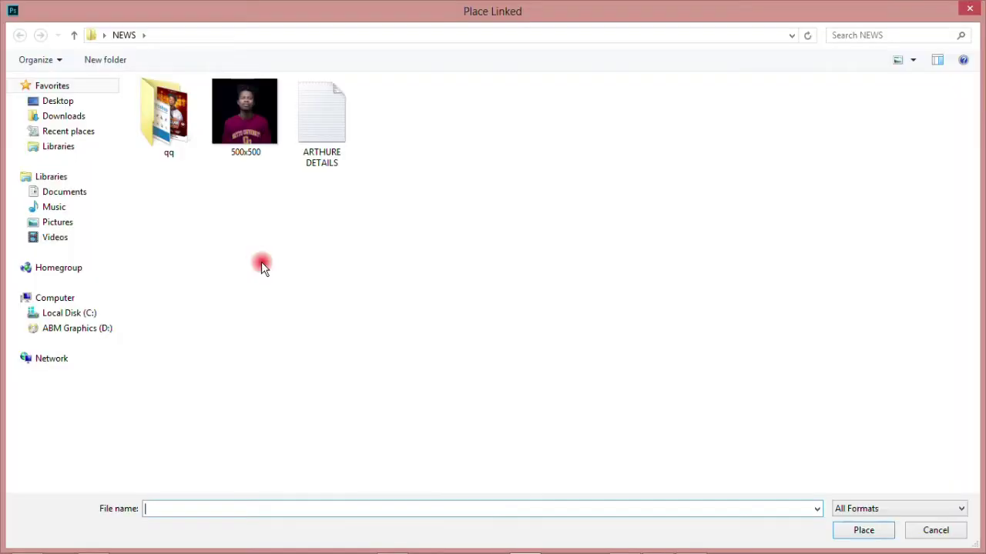
pyautogui.doubleClick(250, 146)
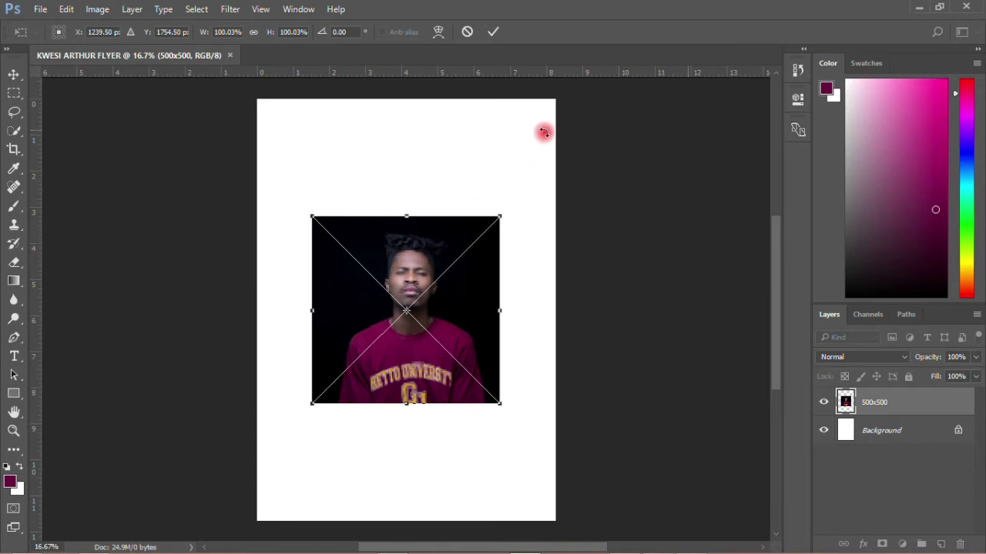
# Scale the portrait to about 194%, move it to the top edge, commit, and reselect its layer.
pyautogui.moveTo(500, 212); pyautogui.dragTo(577, 113)
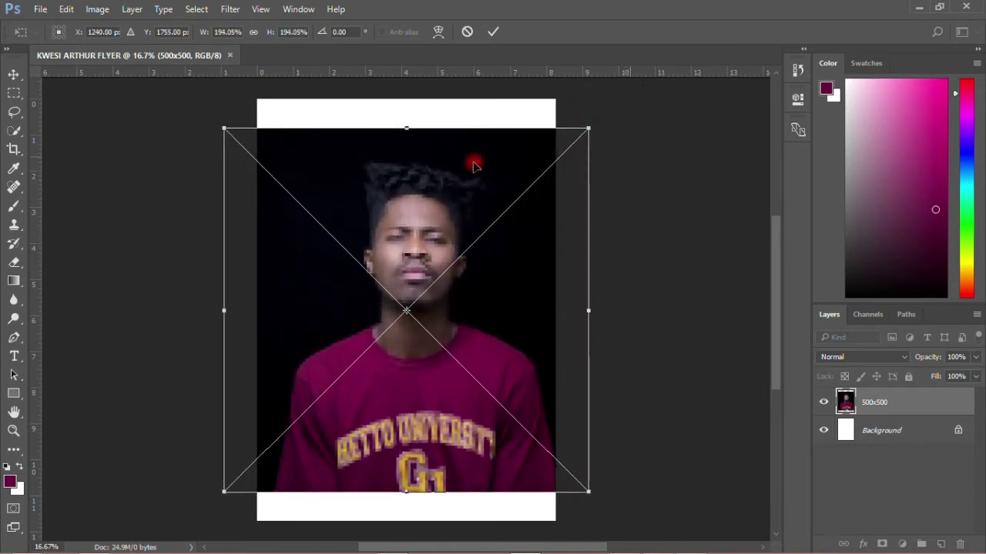
pyautogui.moveTo(435, 194); pyautogui.dragTo(435, 162)
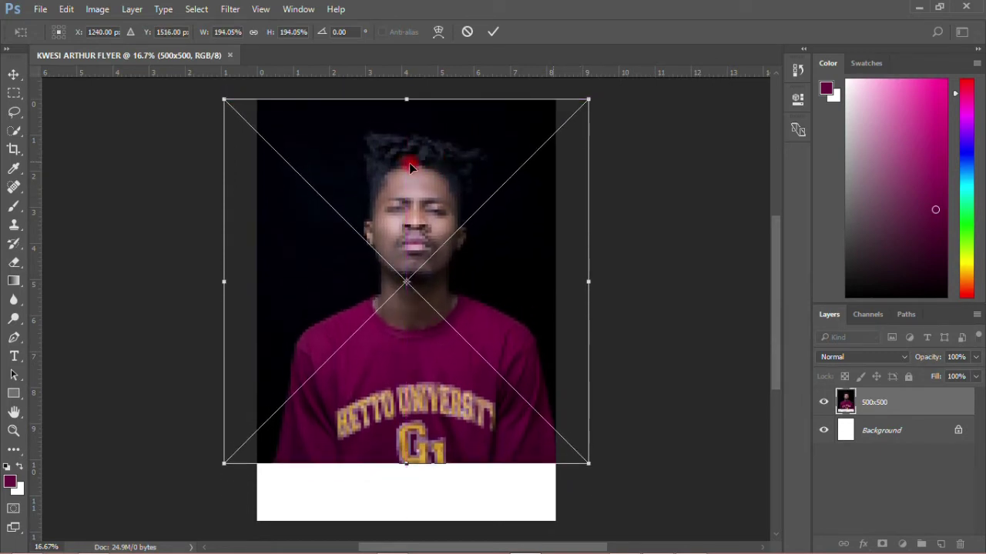
pyautogui.moveTo(412, 189); pyautogui.dragTo(412, 183)
pyautogui.click(494, 30)
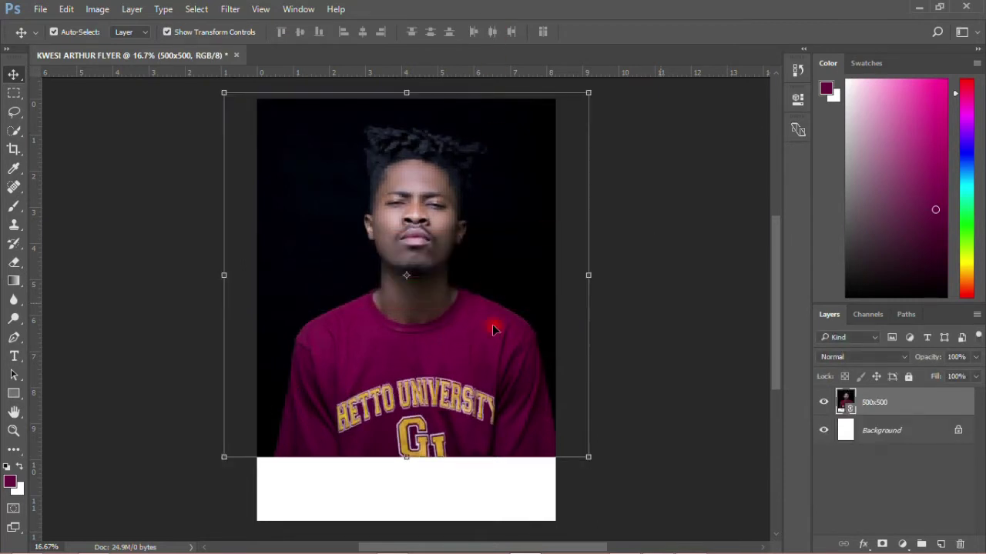
pyautogui.press('Return')
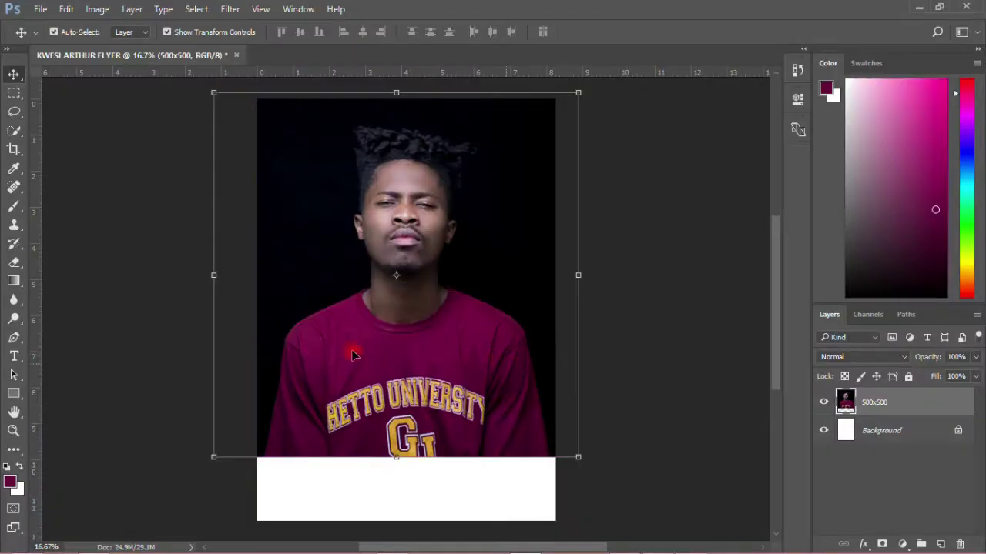
pyautogui.doubleClick(396, 268)
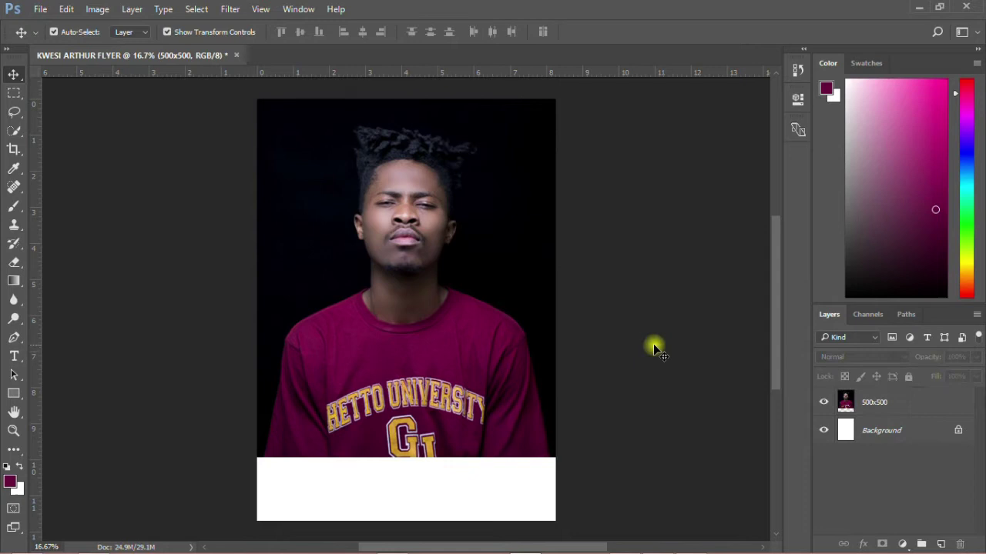
pyautogui.click(877, 401)
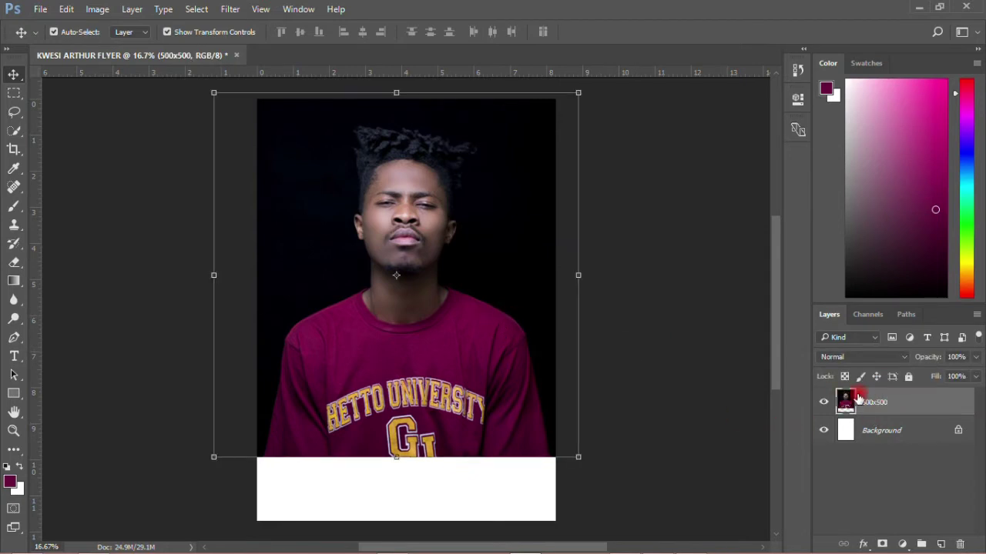
pyautogui.click(872, 404)
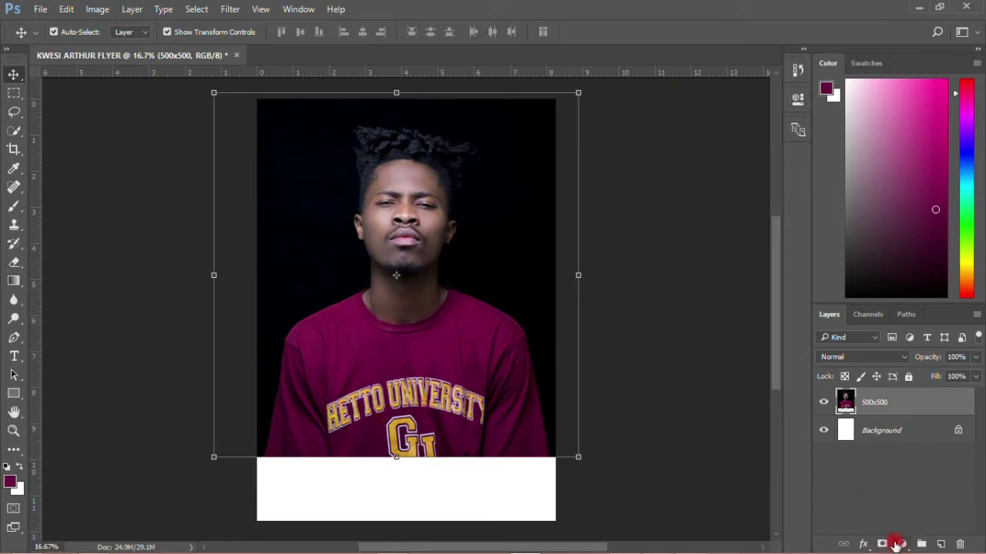
# Add a Gradient Fill layer and make a first attempt at sampling the shirt colour.
pyautogui.click(904, 545)
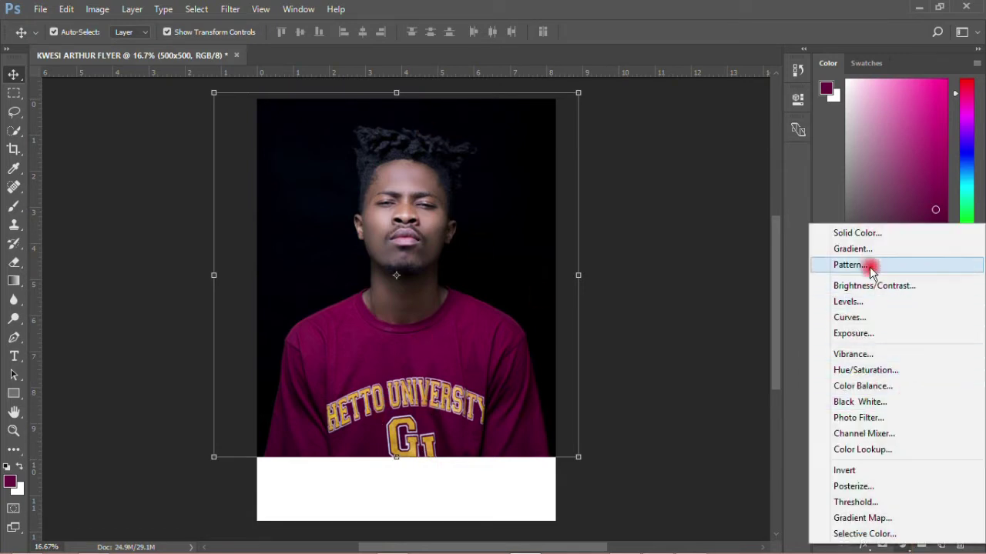
pyautogui.click(845, 250)
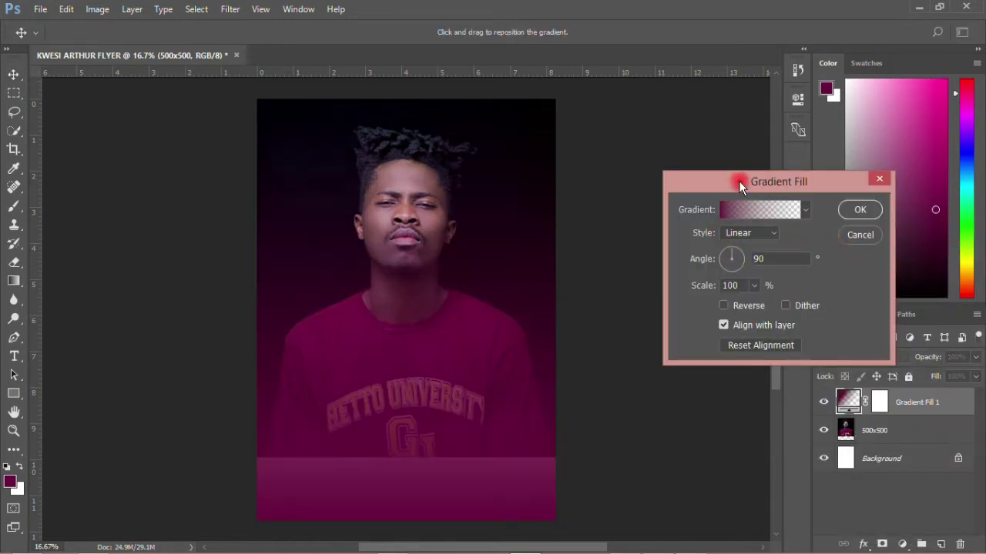
pyautogui.moveTo(742, 180); pyautogui.dragTo(759, 142)
pyautogui.click(769, 171)
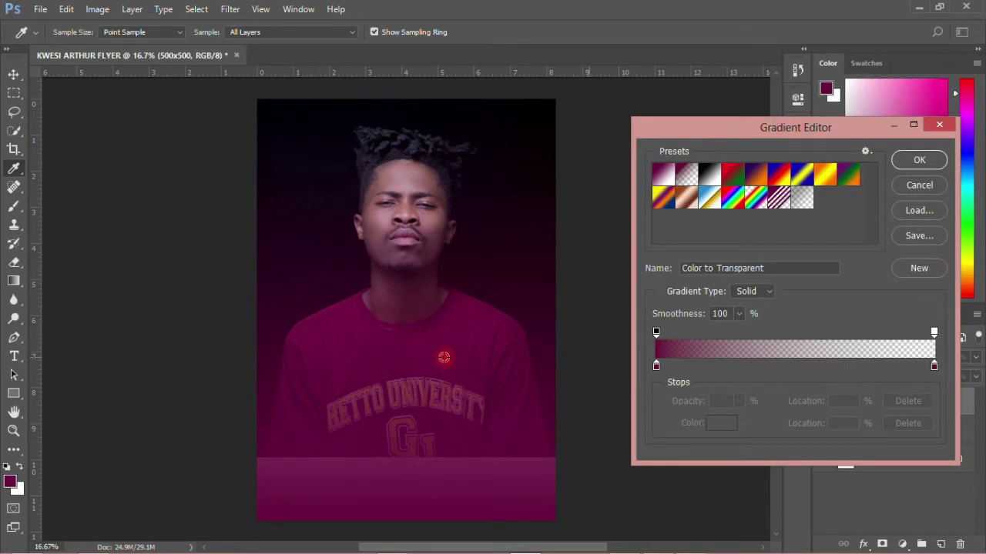
pyautogui.moveTo(443, 358)
pyautogui.mouseDown()
pyautogui.moveTo(12, 475)
pyautogui.moveTo(337, 396)
pyautogui.mouseUp()
pyautogui.click(919, 161)
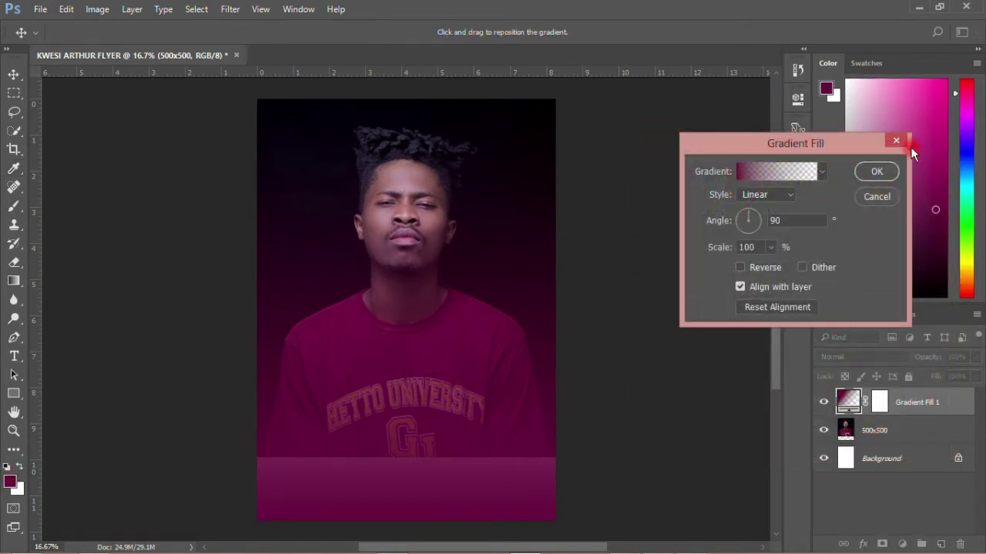
pyautogui.click(878, 168)
# Hide the gradient fill, eyedrop the maroon shirt colour from the photo, then show it again.
pyautogui.click(823, 403)
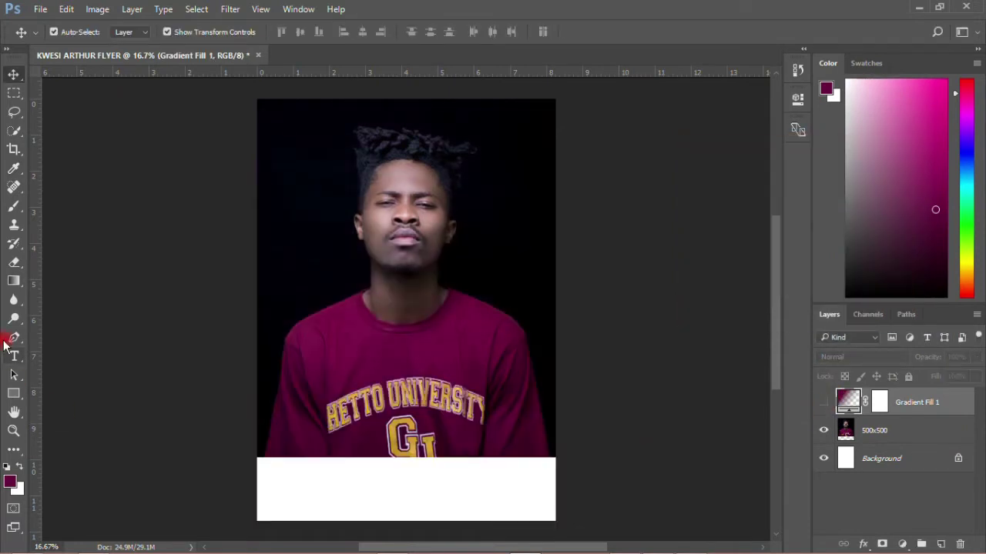
pyautogui.moveTo(16, 173); pyautogui.dragTo(105, 173)
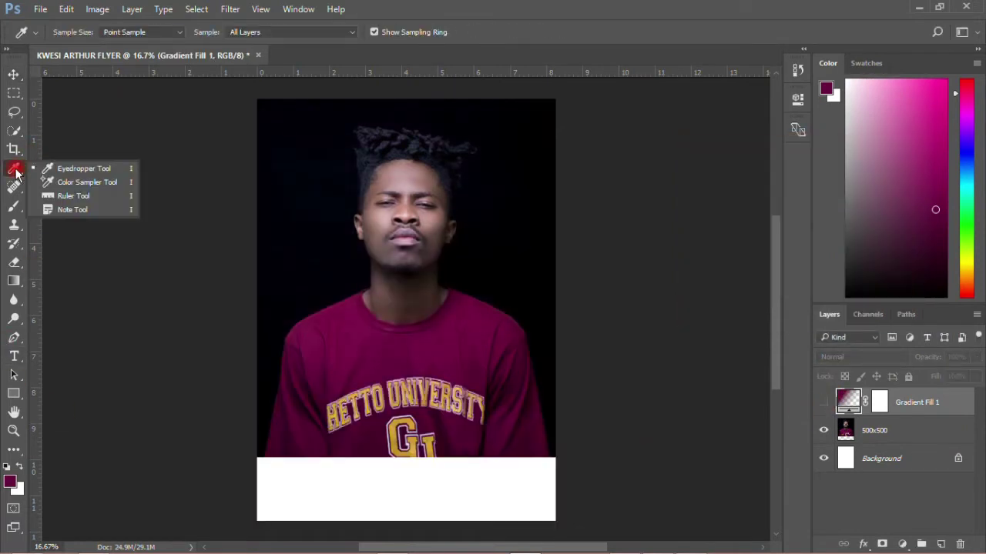
pyautogui.click(100, 169)
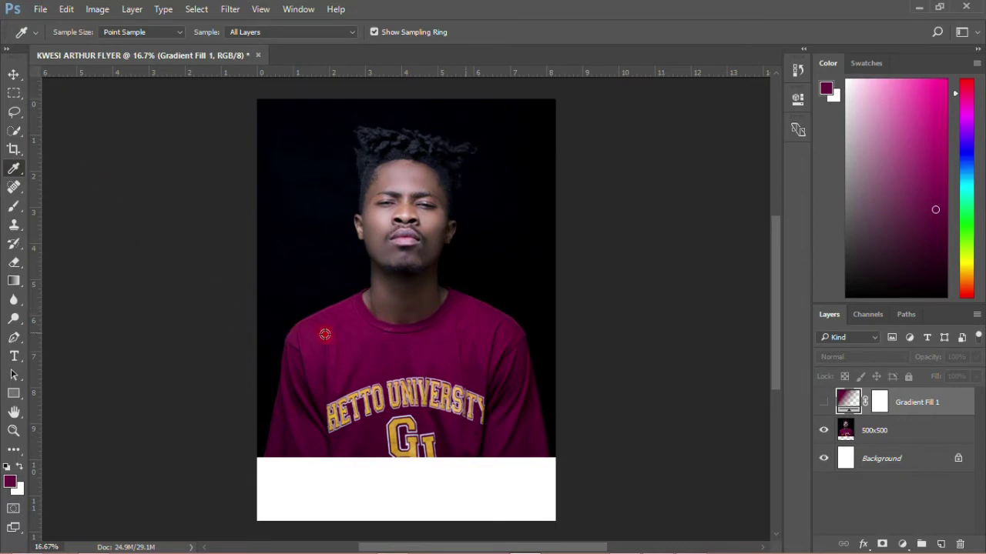
pyautogui.click(368, 355)
pyautogui.moveTo(367, 356); pyautogui.dragTo(367, 358)
pyautogui.click(823, 402)
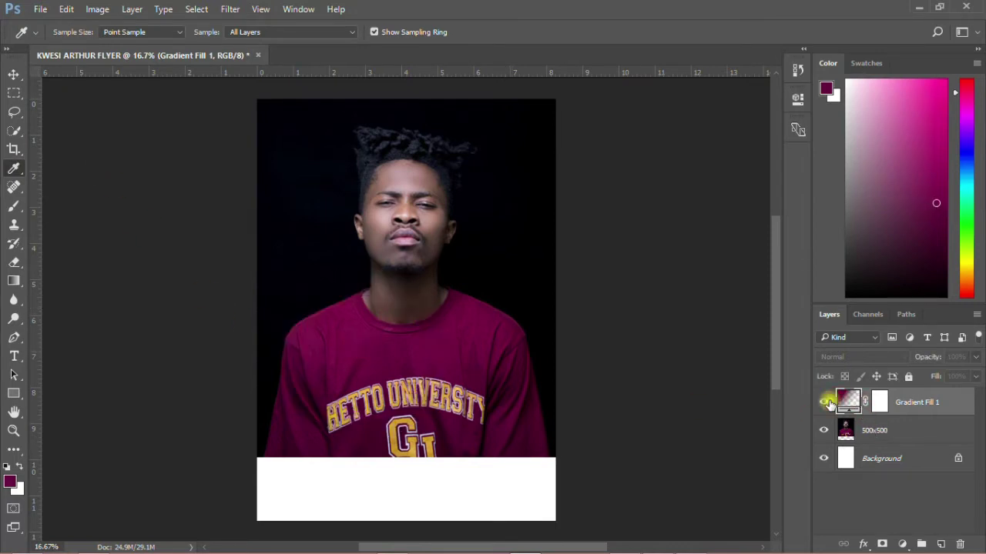
# Set the gradient's starting colour stop to the sampled maroon shirt colour.
pyautogui.doubleClick(847, 401)
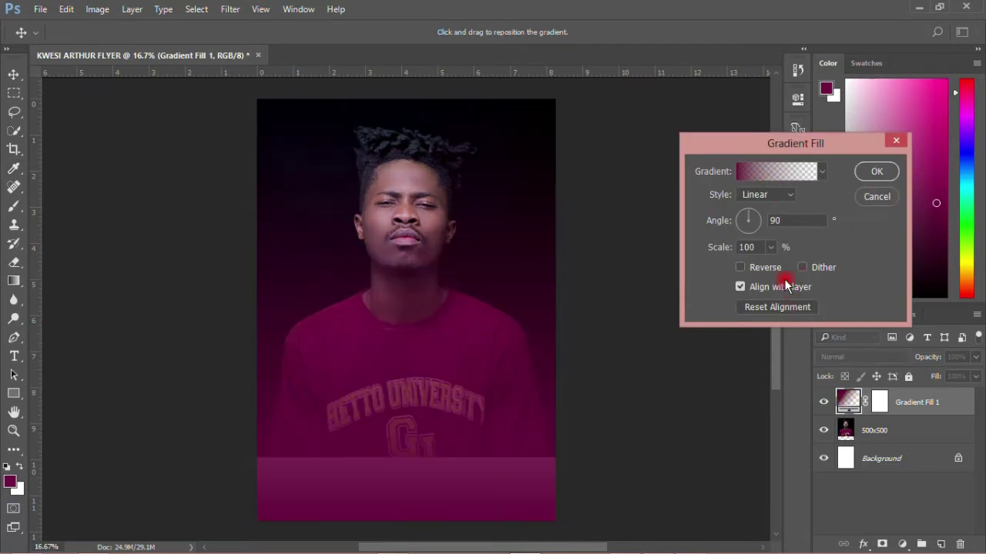
pyautogui.click(759, 171)
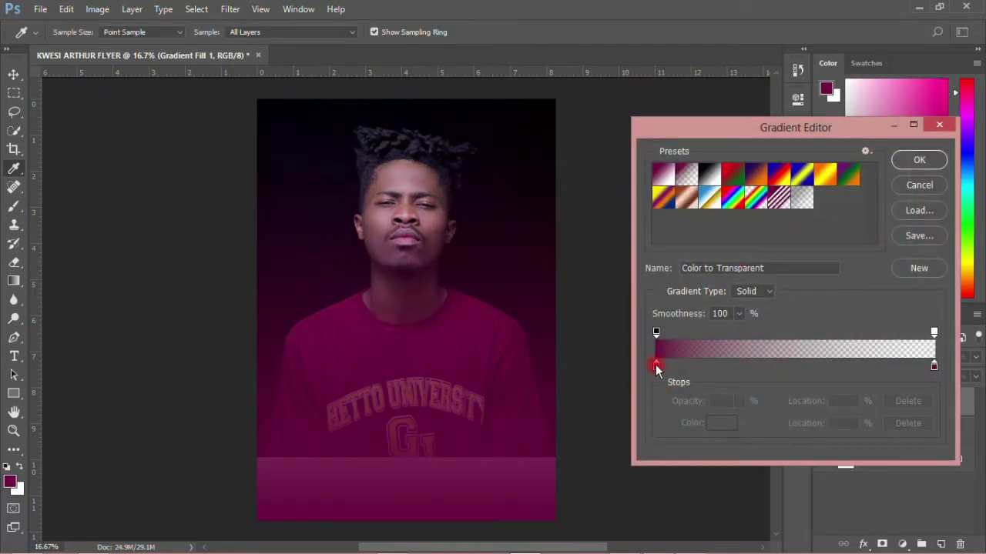
pyautogui.doubleClick(655, 368)
pyautogui.moveTo(3, 473); pyautogui.dragTo(373, 387)
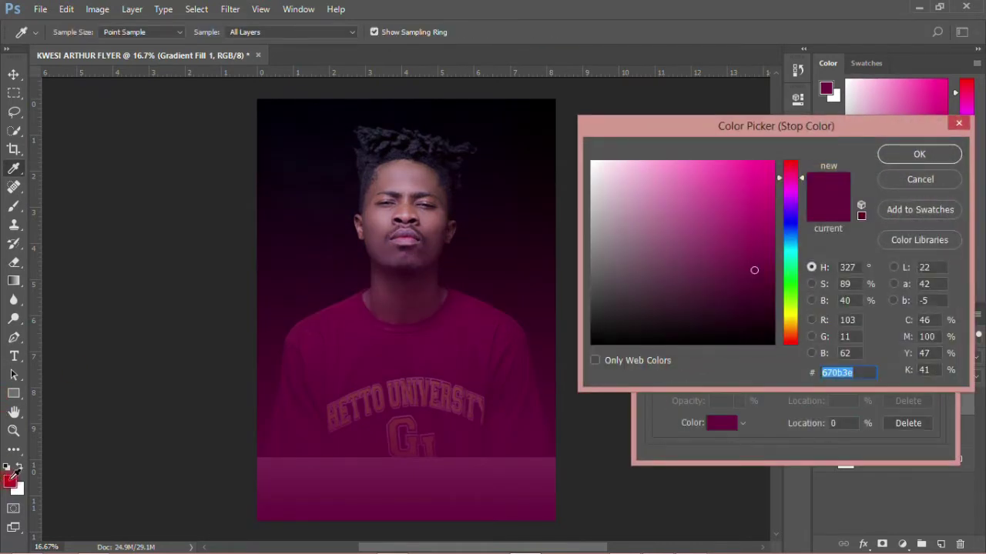
pyautogui.click(896, 156)
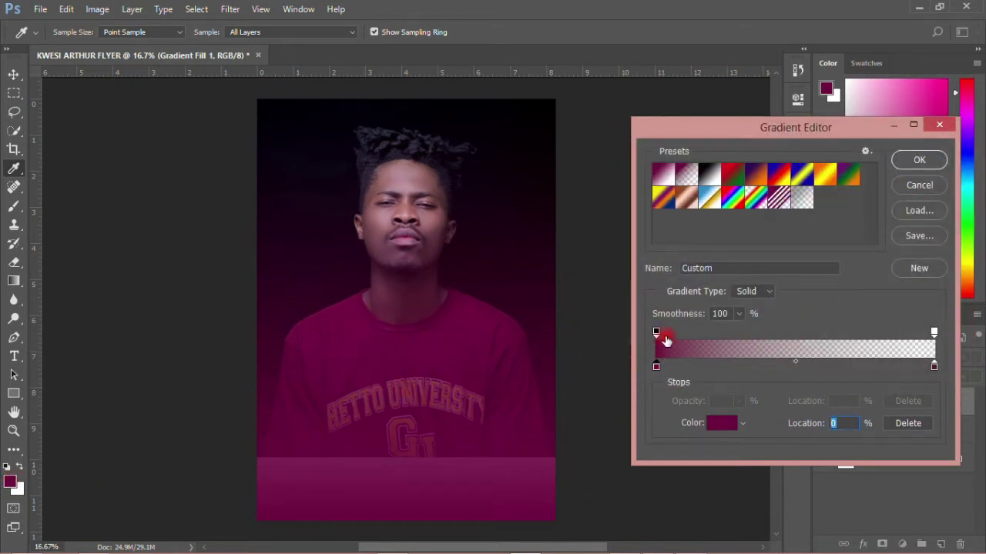
# Set the opacity stop location to 39% and colour stop to 40%, then commit the gradient fill.
pyautogui.click(655, 331)
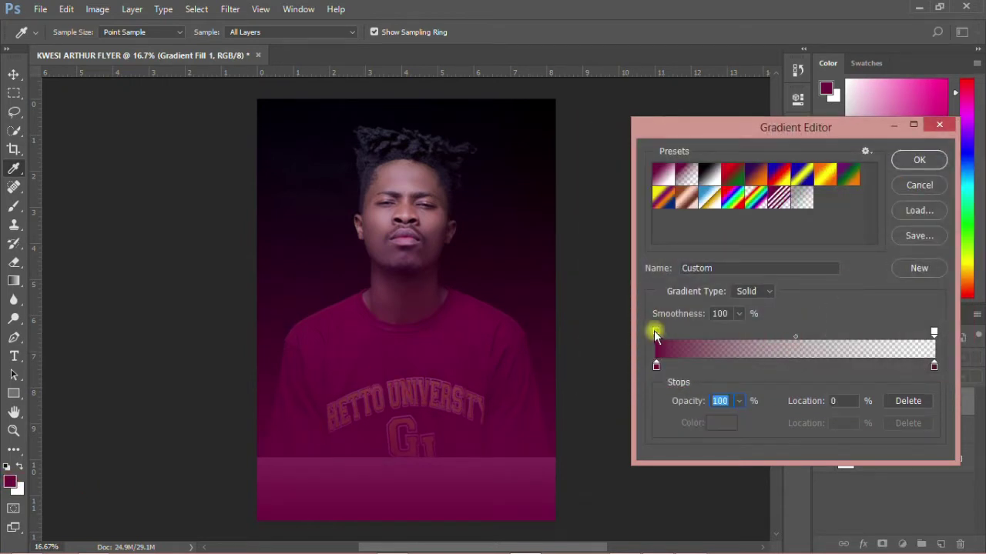
pyautogui.click(836, 401)
pyautogui.write('39')
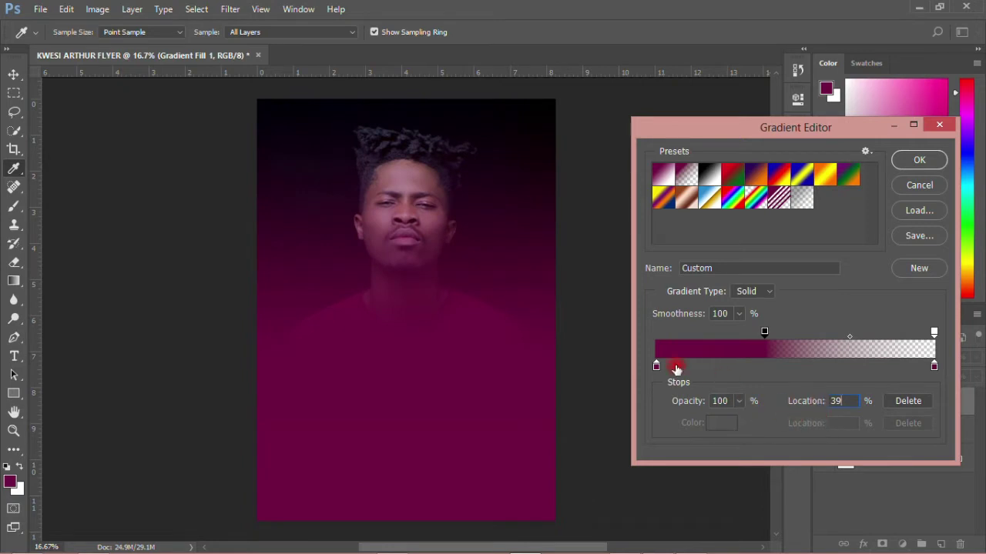
pyautogui.click(656, 367)
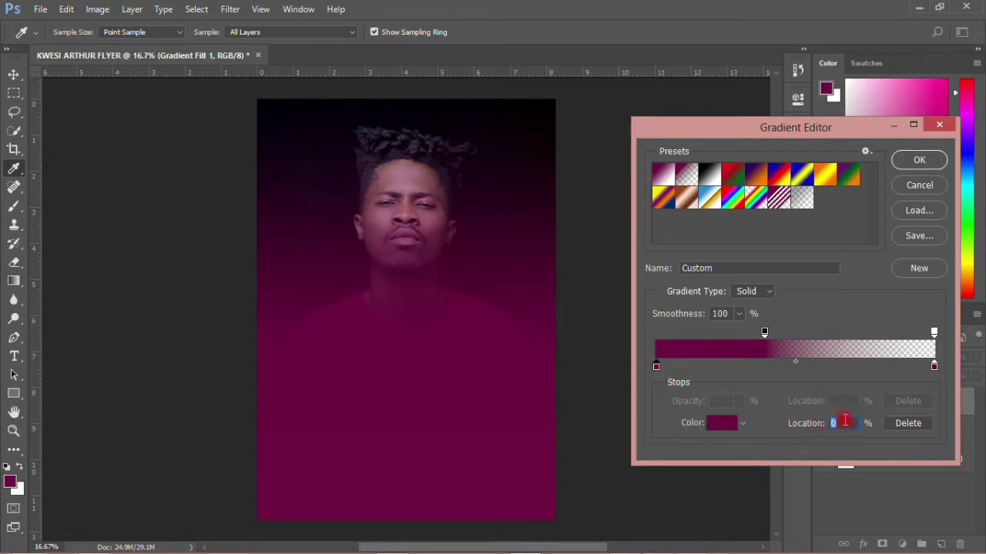
pyautogui.write('40')
pyautogui.click(919, 160)
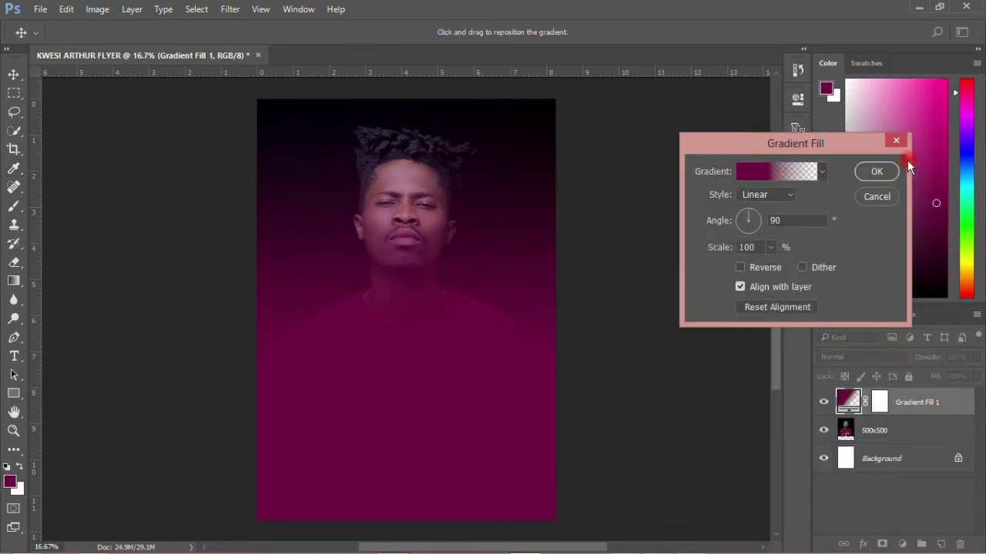
pyautogui.click(870, 172)
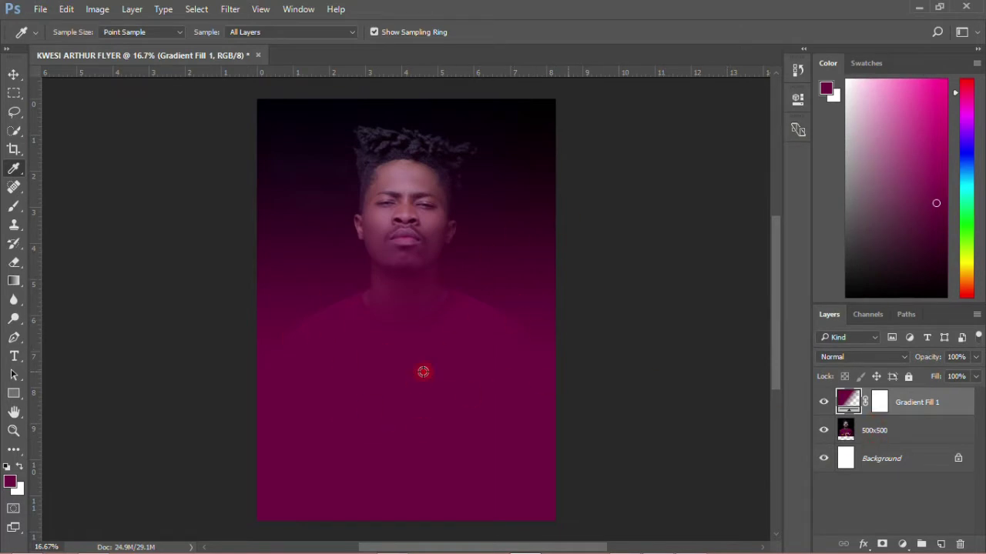
# Convert Gradient Fill 1 to a smart object, leaving the maroon fade unchanged.
pyautogui.rightClick(907, 405)
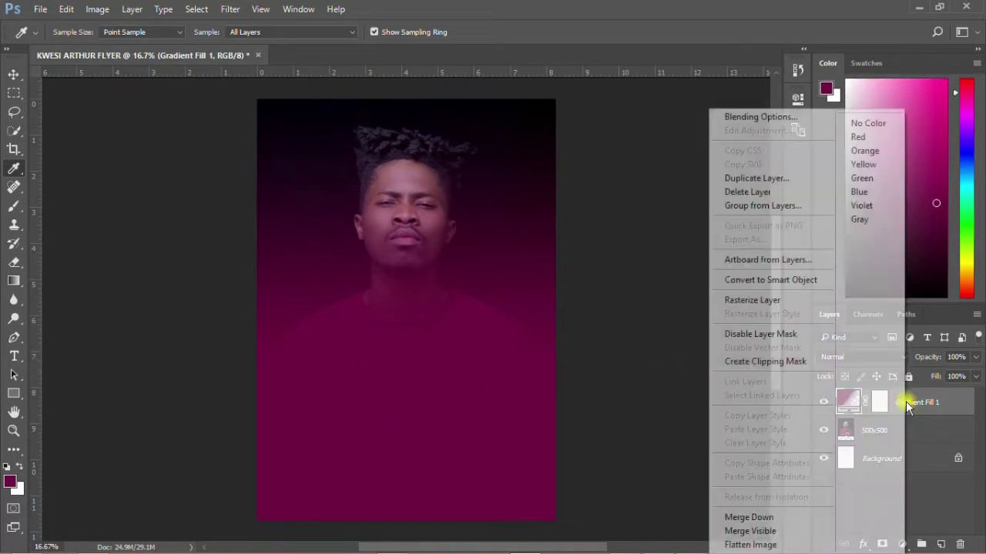
pyautogui.click(779, 280)
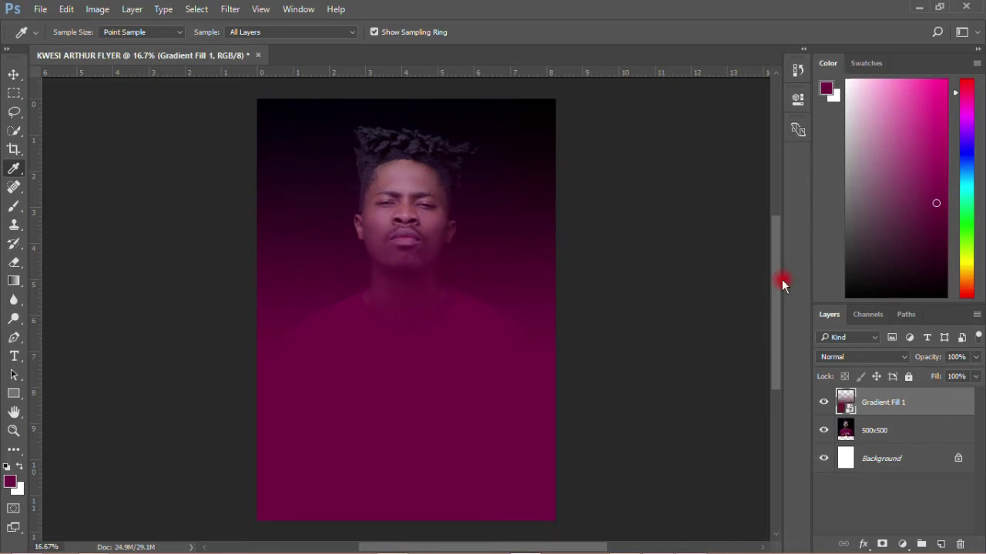
pyautogui.click(14, 74)
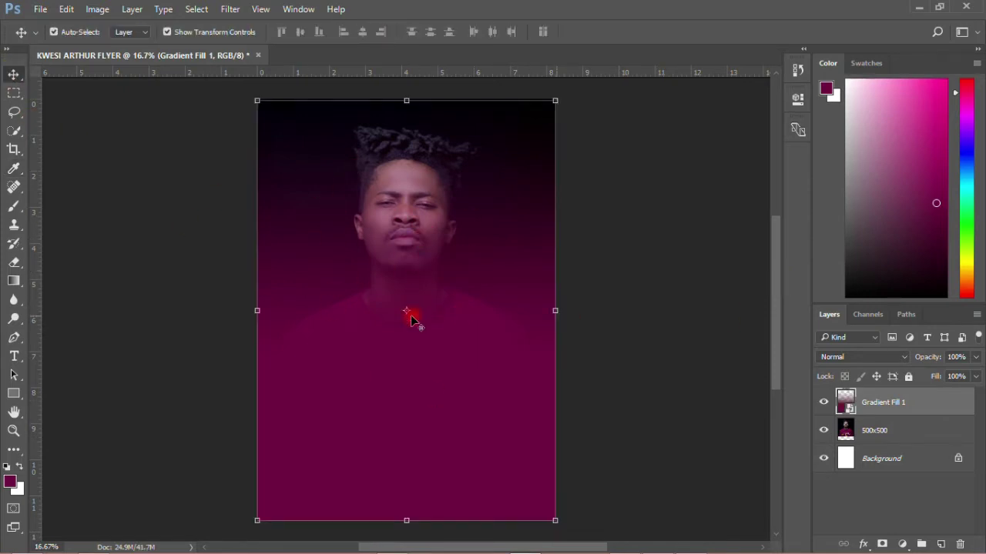
# Set up the Eraser with a soft 1500 px brush and rasterize the gradient layer.
pyautogui.click(17, 262)
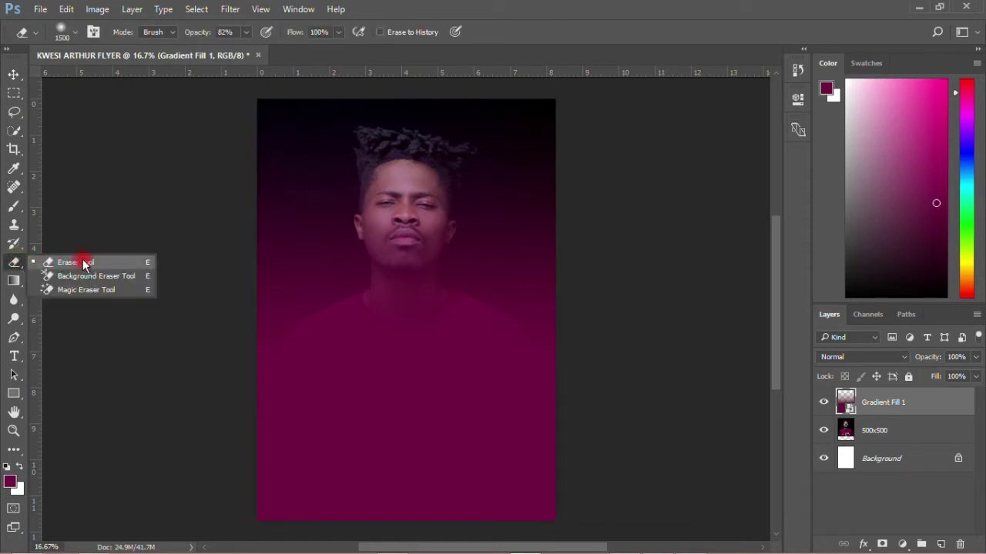
pyautogui.click(83, 262)
pyautogui.click(94, 30)
pyautogui.click(68, 34)
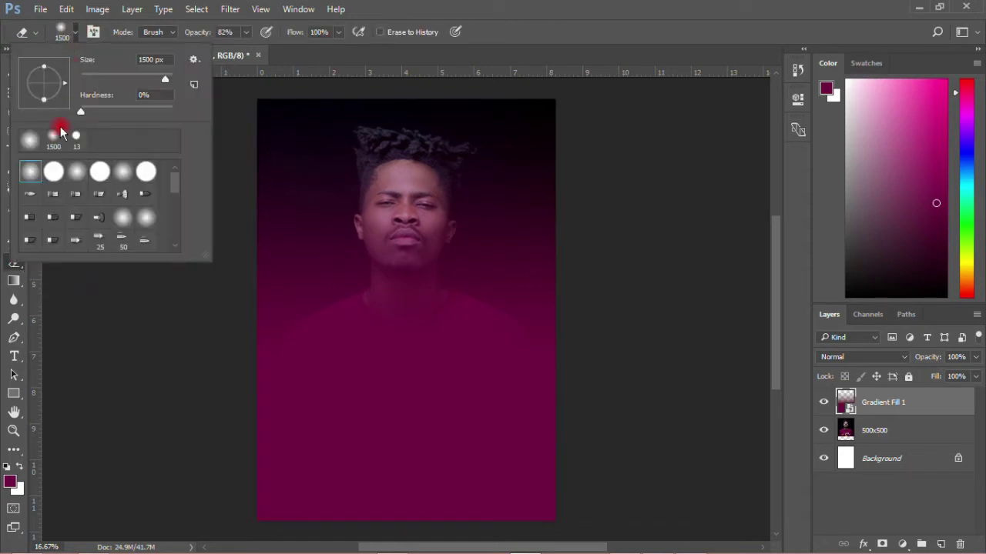
pyautogui.click(80, 112)
pyautogui.click(164, 78)
pyautogui.click(361, 104)
pyautogui.click(405, 221)
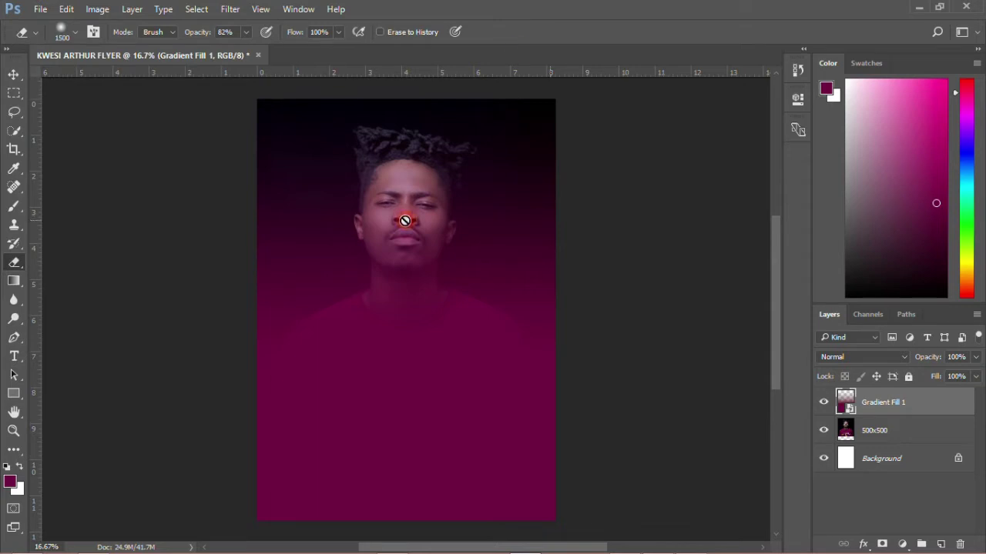
pyautogui.click(370, 218)
pyautogui.click(450, 228)
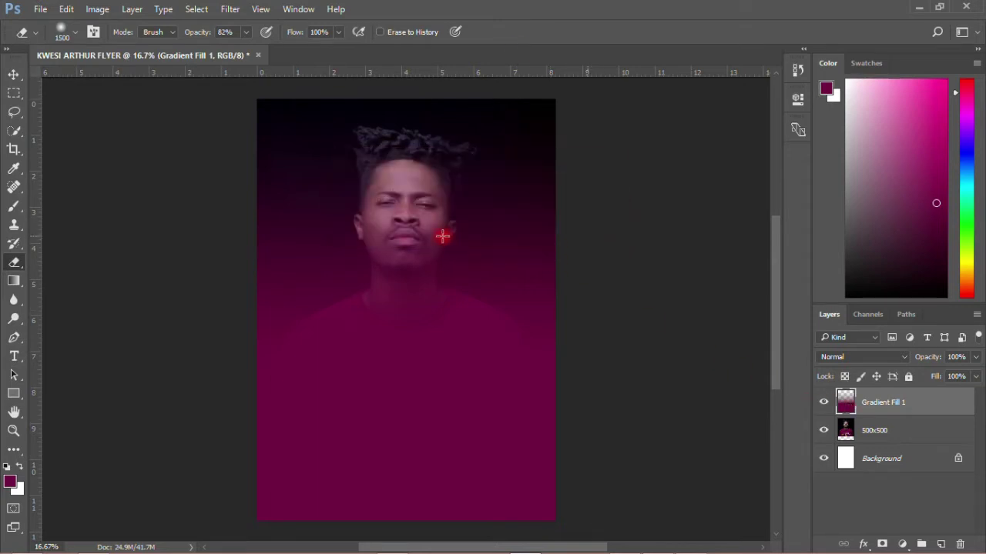
# Erase the maroon gradient from the face, neck and both shoulders.
pyautogui.moveTo(409, 237)
pyautogui.mouseDown()
pyautogui.moveTo(399, 219)
pyautogui.moveTo(412, 222)
pyautogui.mouseUp()
pyautogui.moveTo(408, 208)
pyautogui.mouseDown()
pyautogui.moveTo(411, 220)
pyautogui.moveTo(380, 239)
pyautogui.mouseUp()
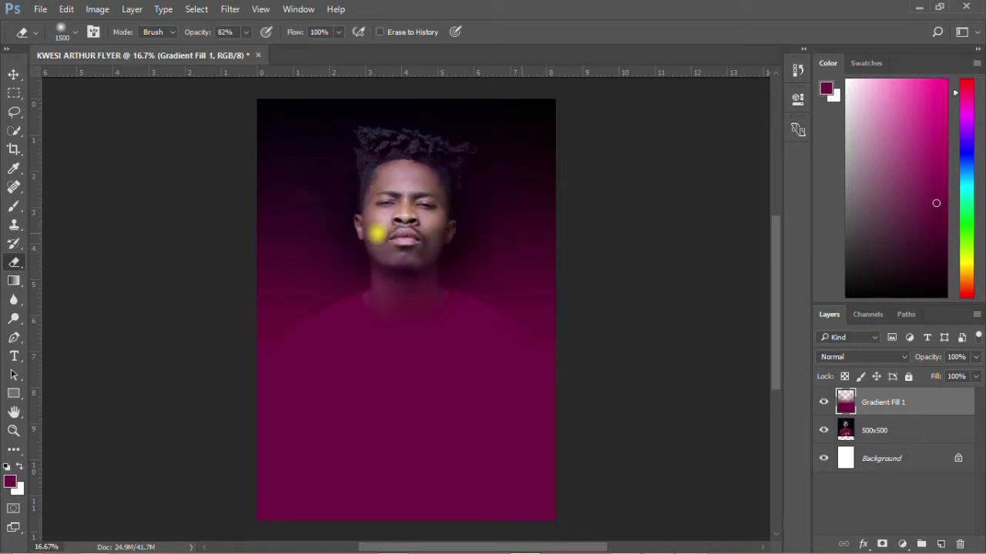
pyautogui.moveTo(450, 240); pyautogui.dragTo(522, 213)
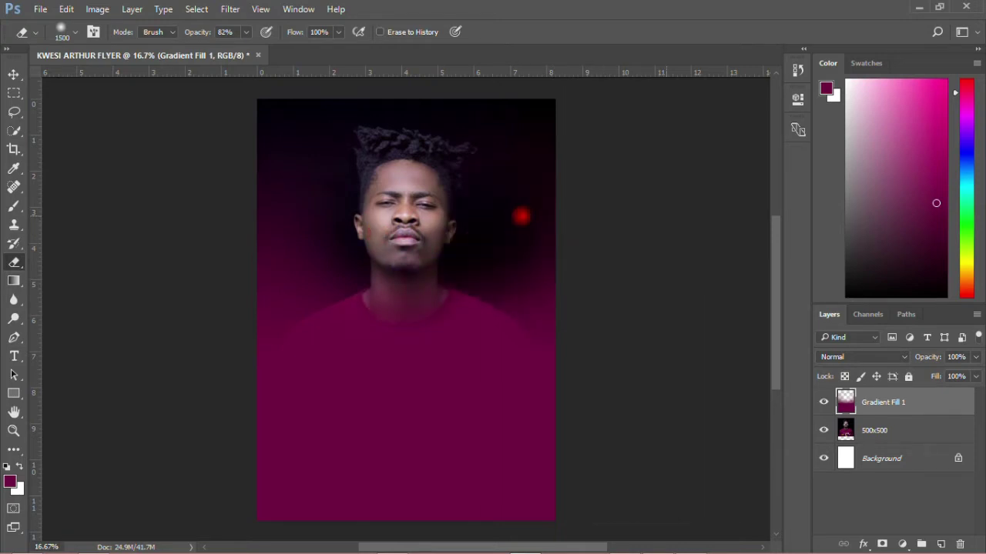
pyautogui.moveTo(358, 212); pyautogui.dragTo(288, 228)
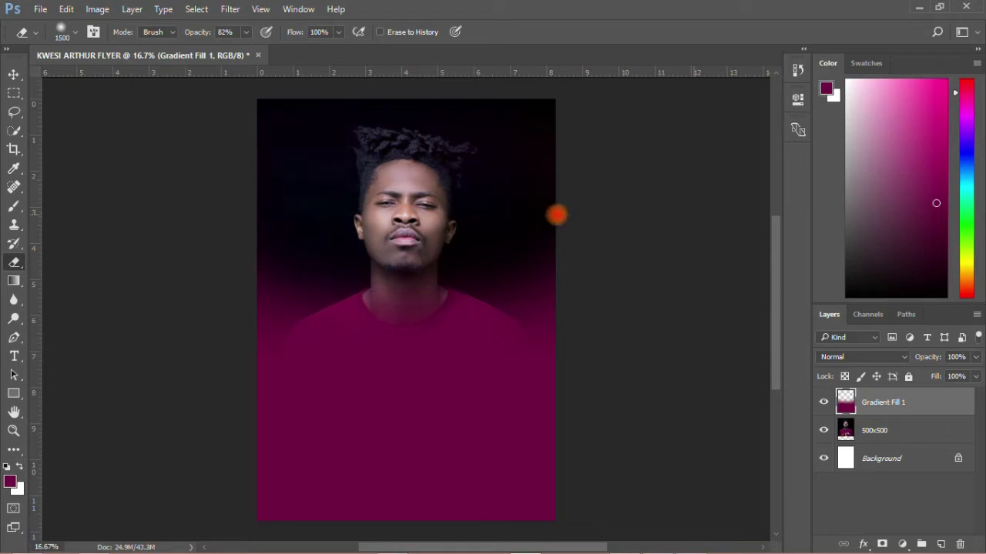
pyautogui.moveTo(519, 238); pyautogui.dragTo(518, 240)
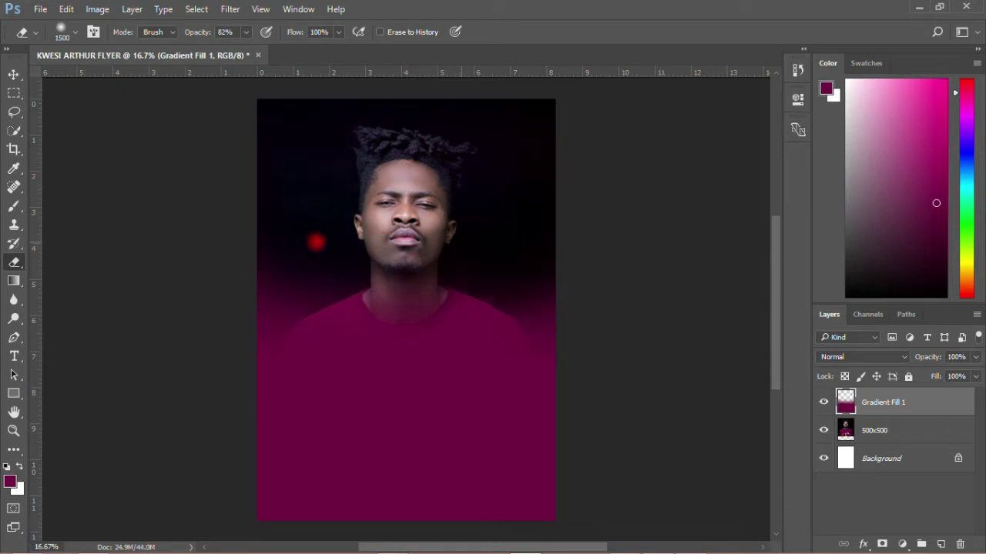
pyautogui.moveTo(315, 242); pyautogui.dragTo(295, 268)
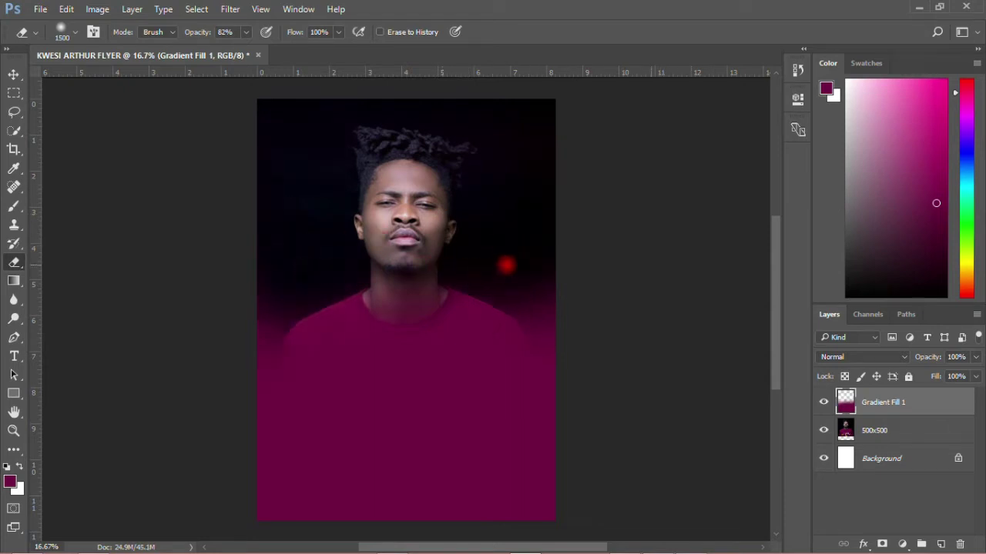
pyautogui.click(506, 257)
pyautogui.click(397, 303)
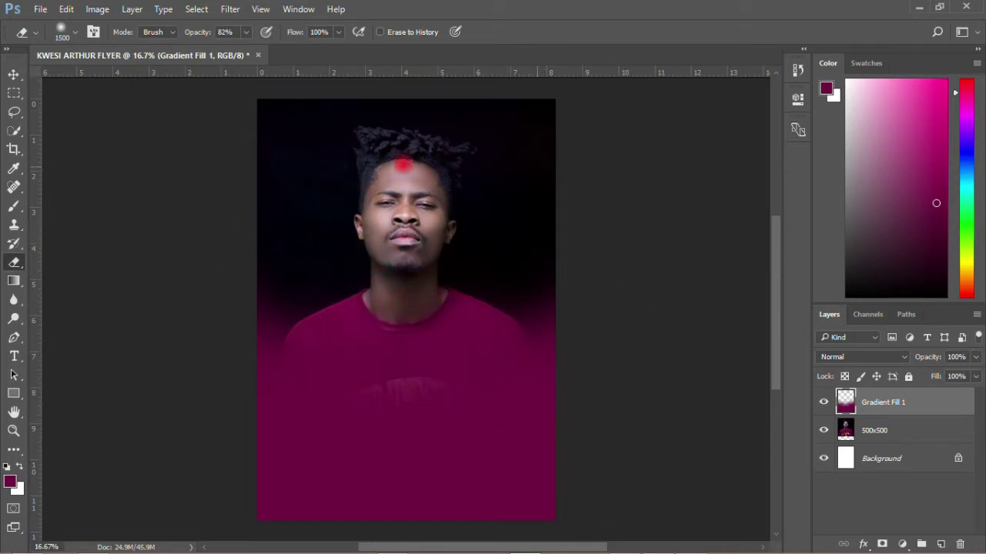
# Deselect the gradient layer and bring up the NEWS folder in File Explorer.
pyautogui.click(13, 74)
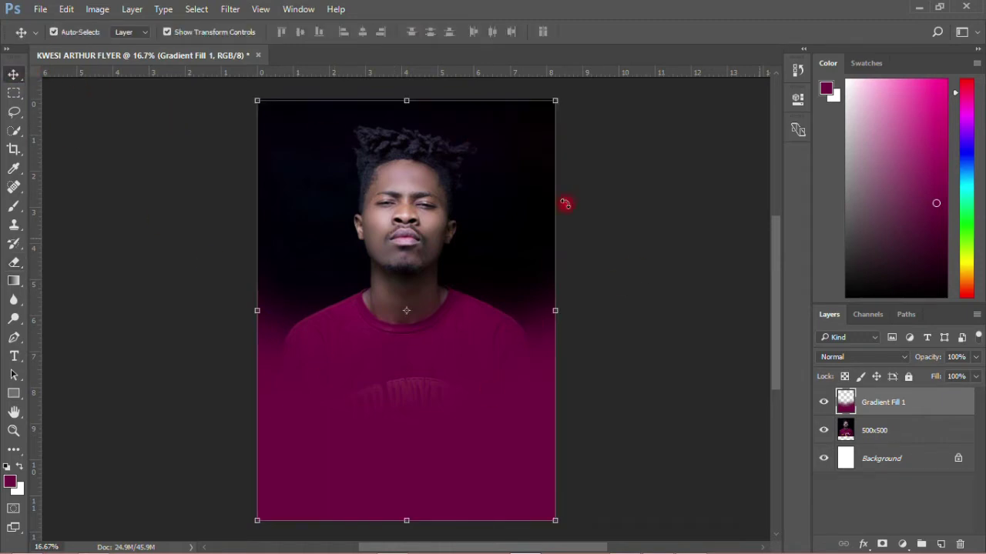
pyautogui.click(634, 308)
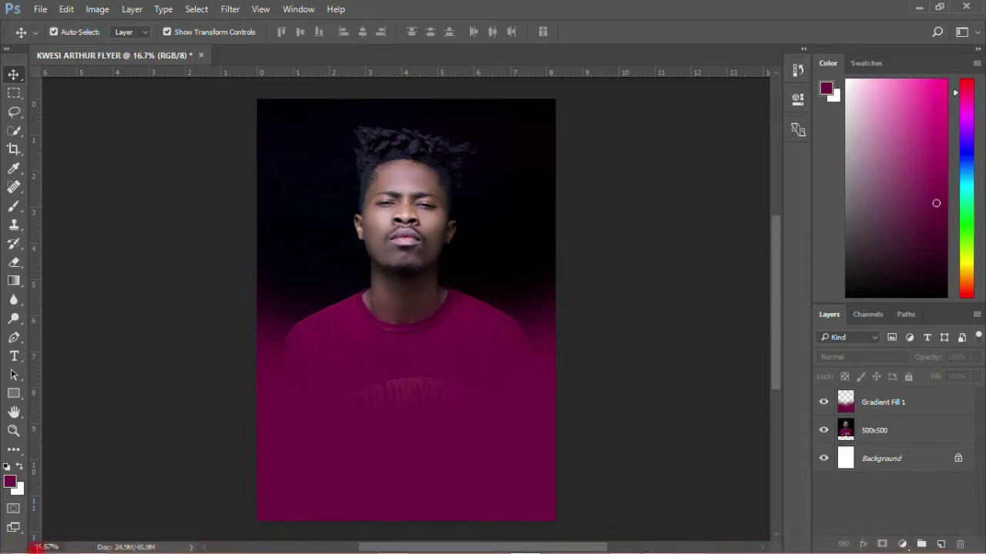
pyautogui.click(27, 544)
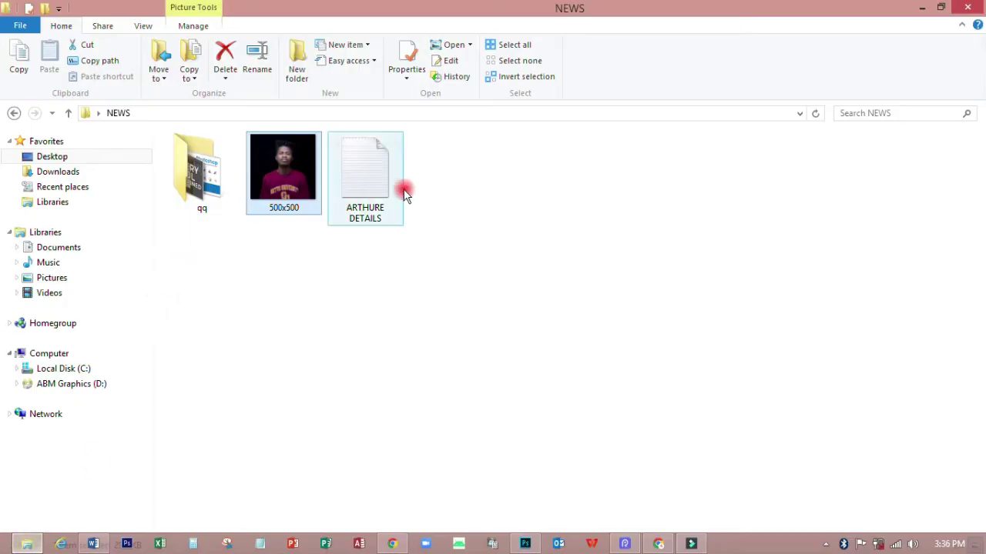
# Copy 'freeking events' from the ARTHURE DETAILS text file and return to Photoshop.
pyautogui.click(379, 183)
pyautogui.doubleClick(379, 180)
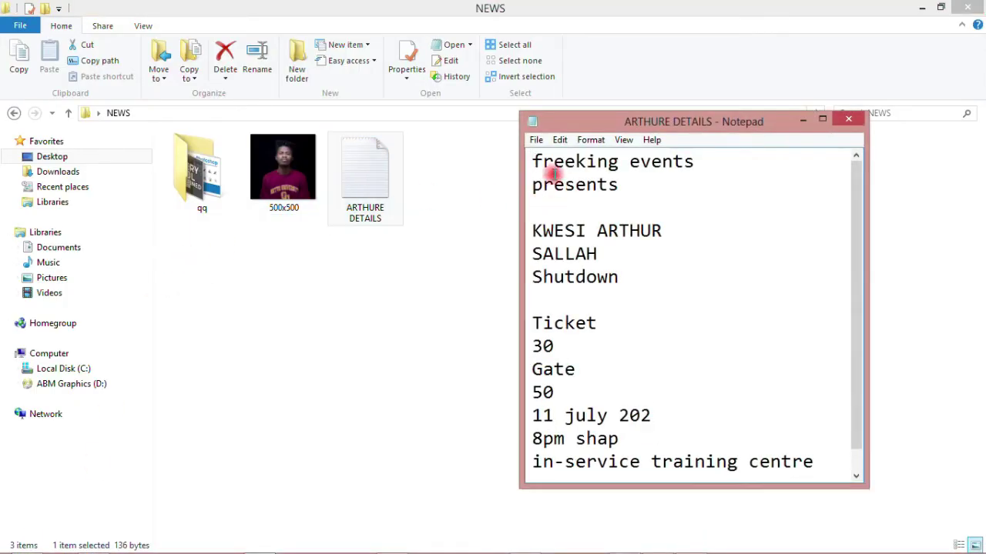
pyautogui.moveTo(534, 162); pyautogui.dragTo(670, 162)
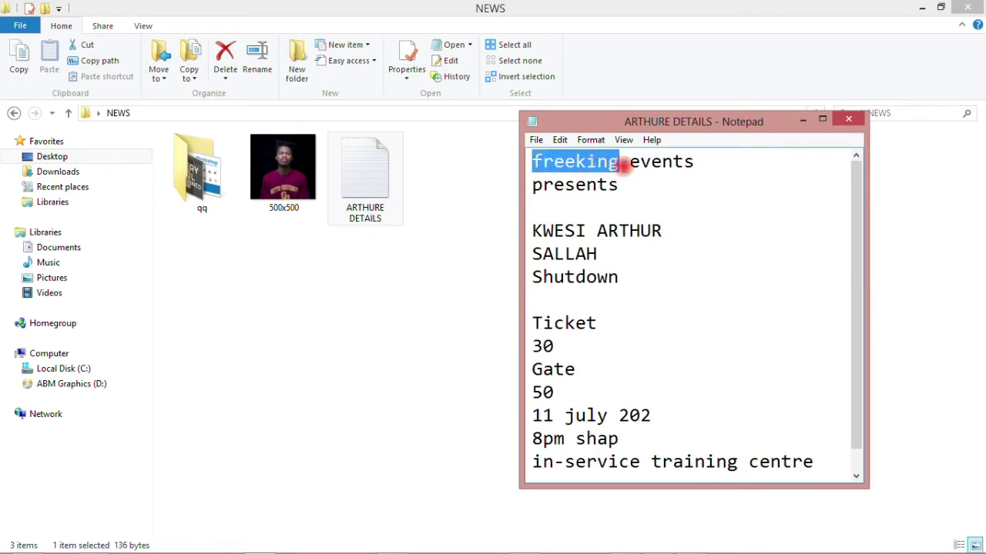
pyautogui.rightClick(666, 162)
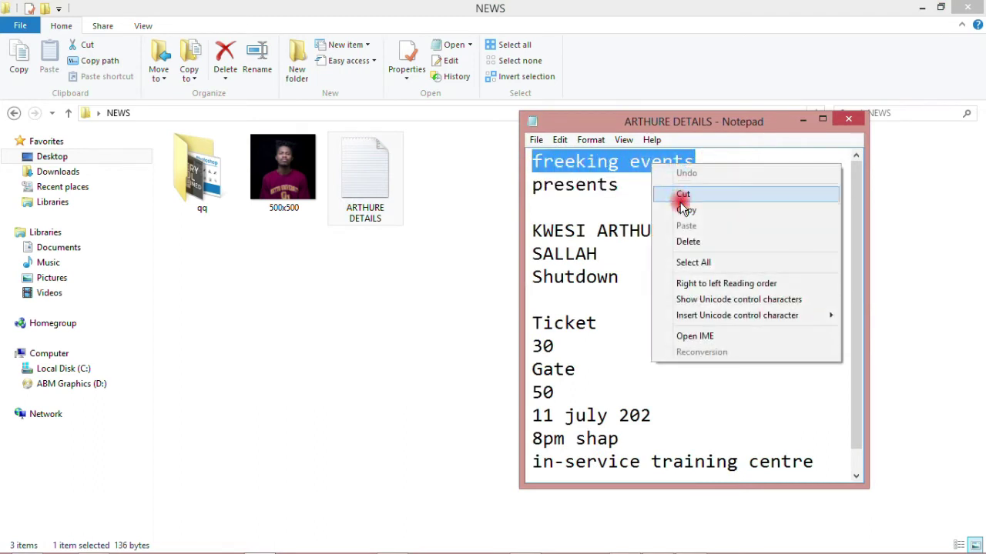
pyautogui.click(684, 207)
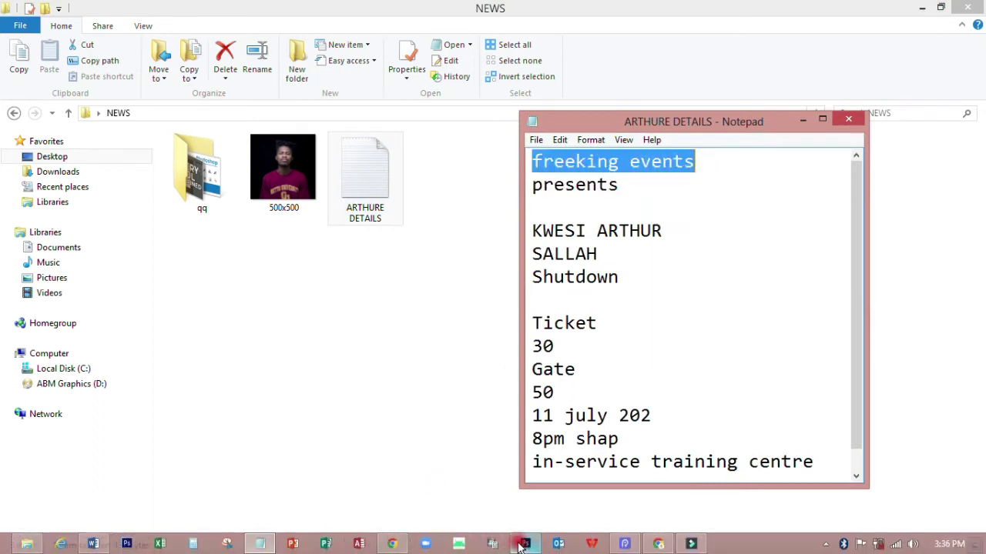
pyautogui.click(524, 548)
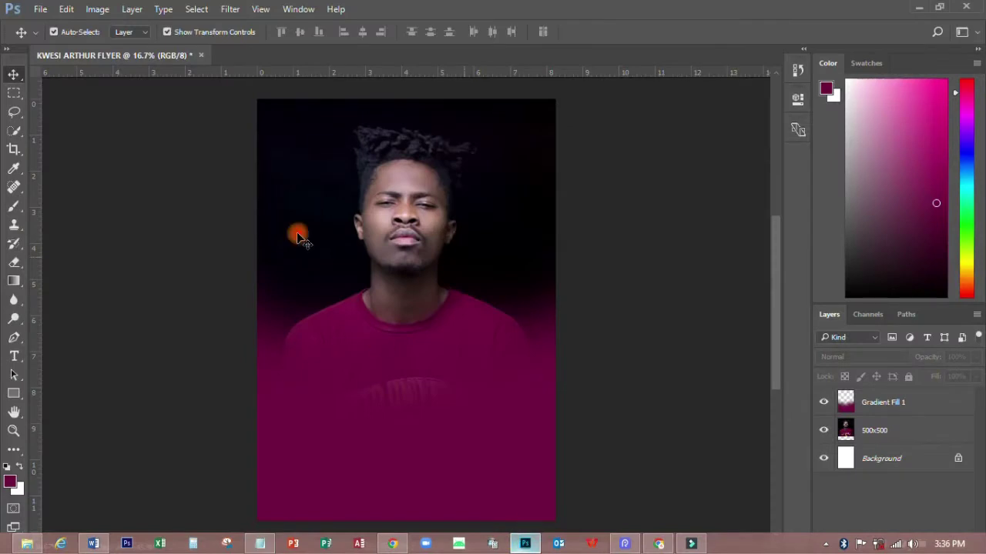
# Paste 'freeking events' as a text layer centred at the flyer's top and show the Character panel.
pyautogui.click(14, 356)
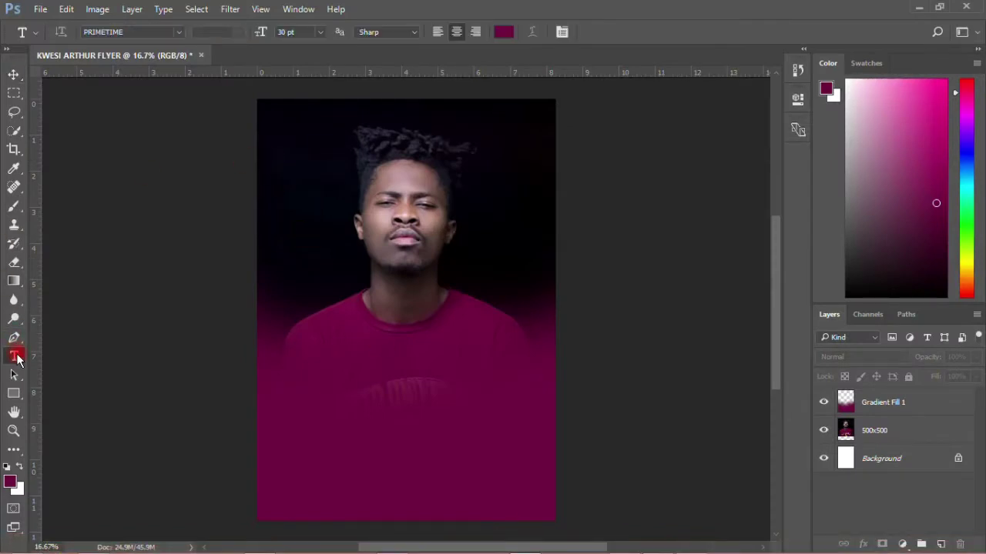
pyautogui.click(378, 114)
pyautogui.rightClick(379, 114)
pyautogui.click(422, 114)
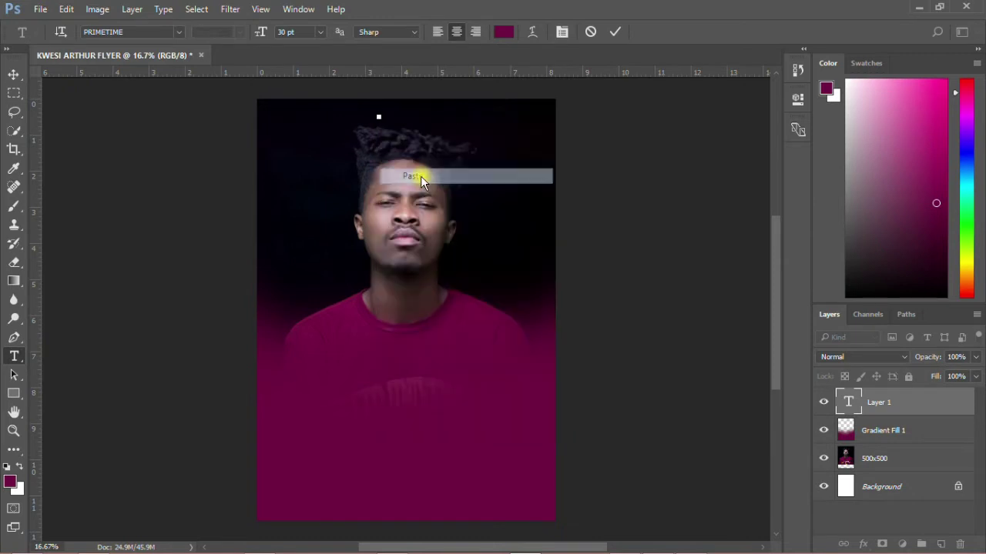
pyautogui.click(13, 75)
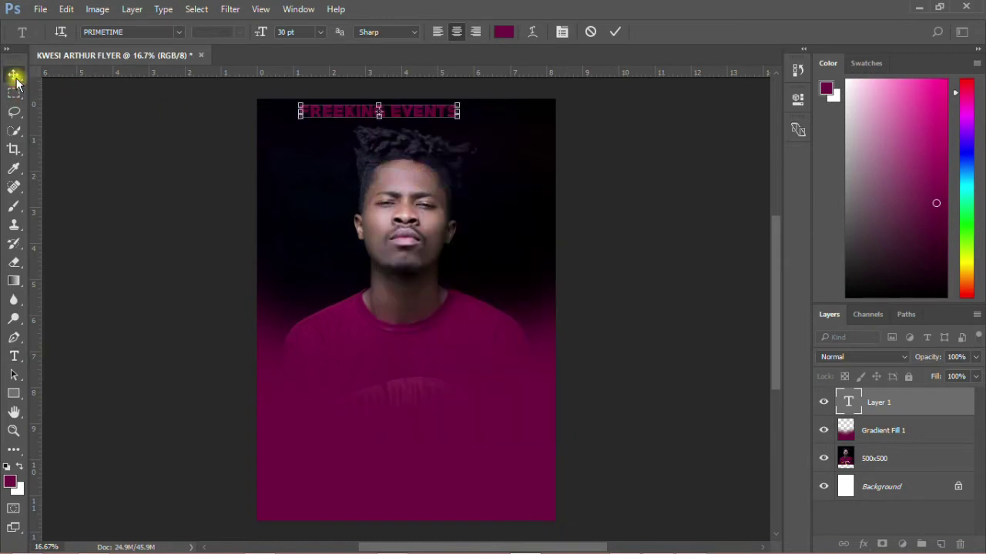
pyautogui.moveTo(444, 115)
pyautogui.mouseDown()
pyautogui.moveTo(452, 108)
pyautogui.moveTo(473, 117)
pyautogui.mouseUp()
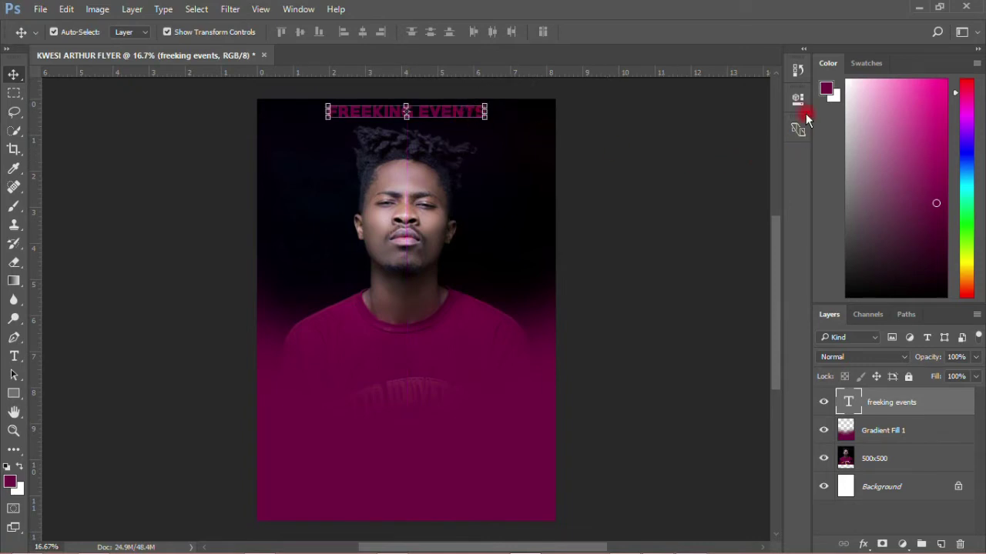
pyautogui.click(298, 9)
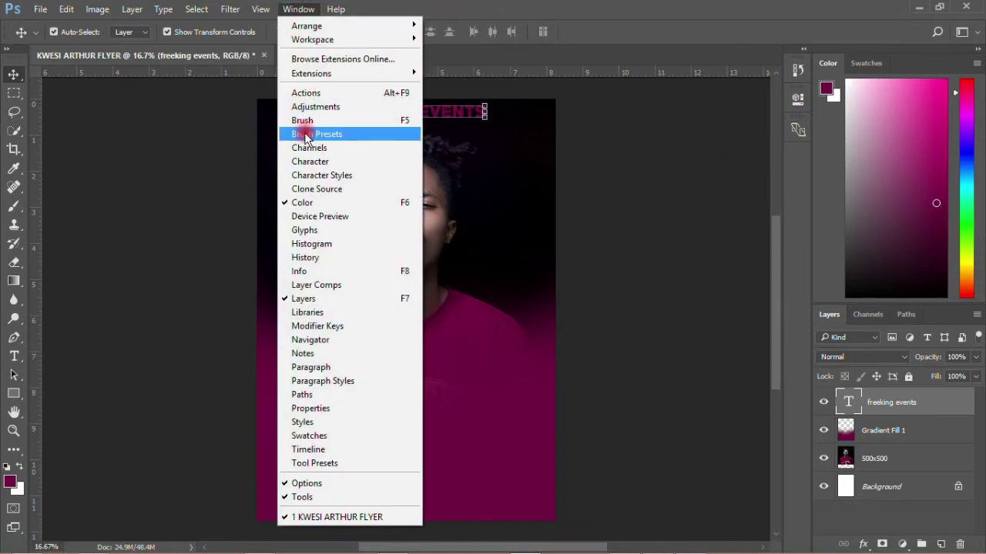
pyautogui.click(310, 163)
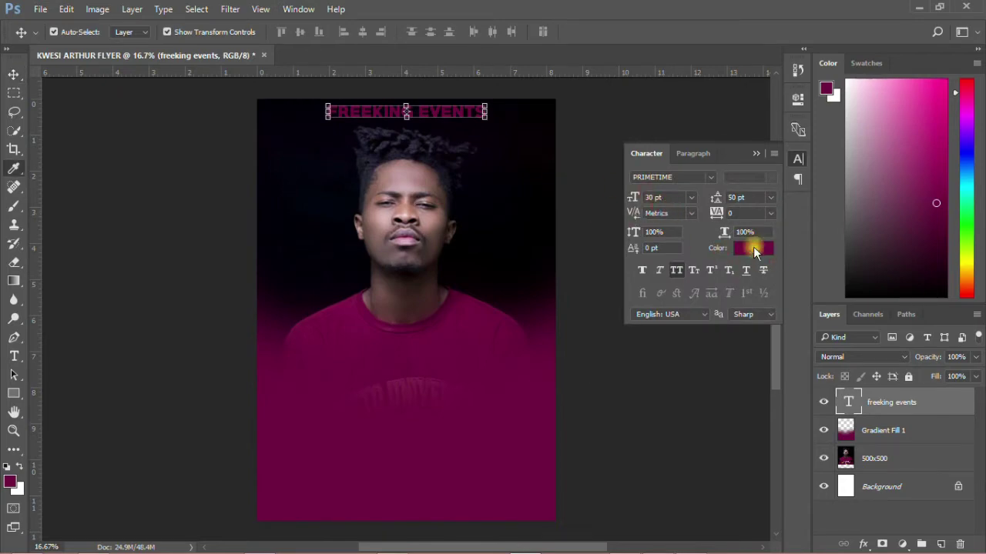
# Colour the FREEKING EVENTS heading white and set its size to 18 pt.
pyautogui.click(752, 246)
pyautogui.moveTo(635, 183); pyautogui.dragTo(580, 148)
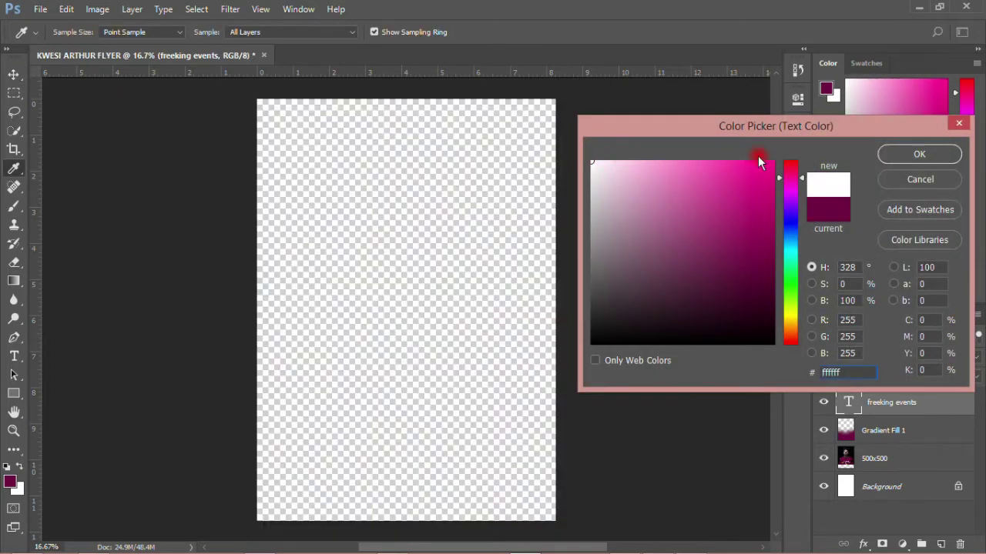
pyautogui.click(919, 154)
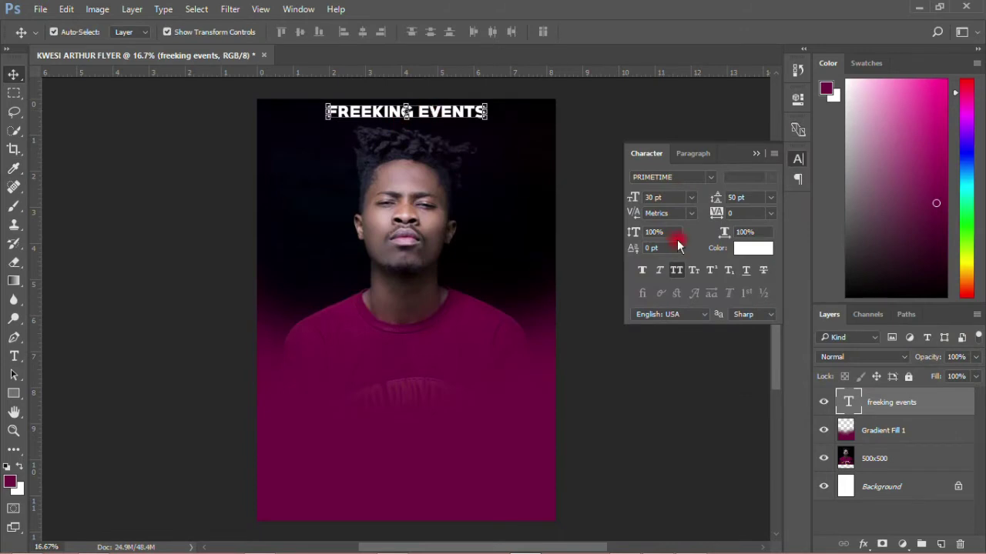
pyautogui.click(691, 197)
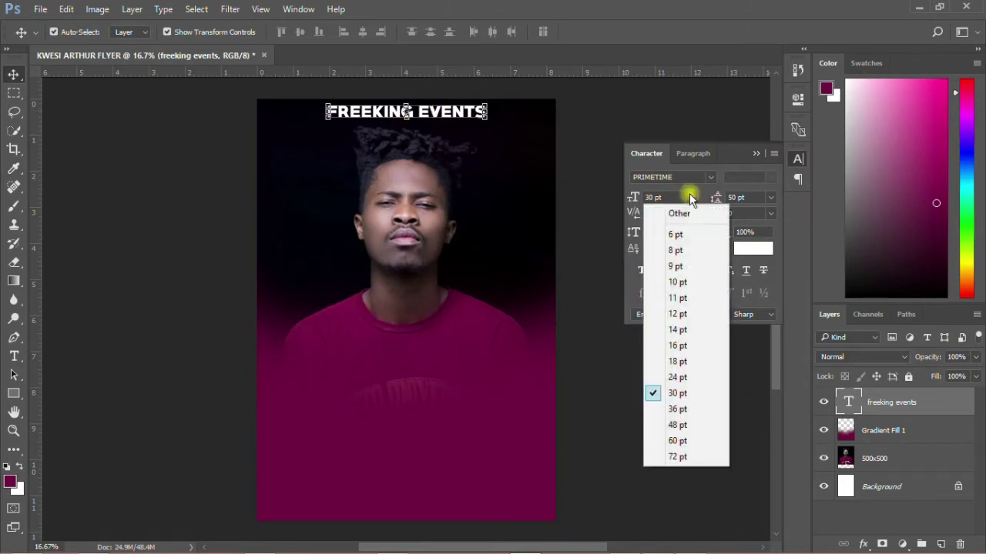
pyautogui.click(677, 317)
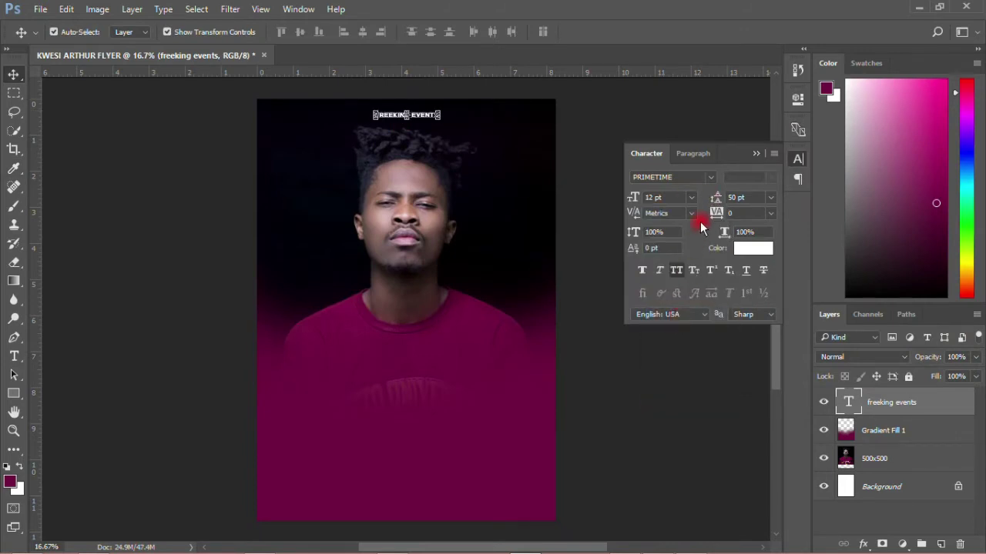
pyautogui.click(691, 199)
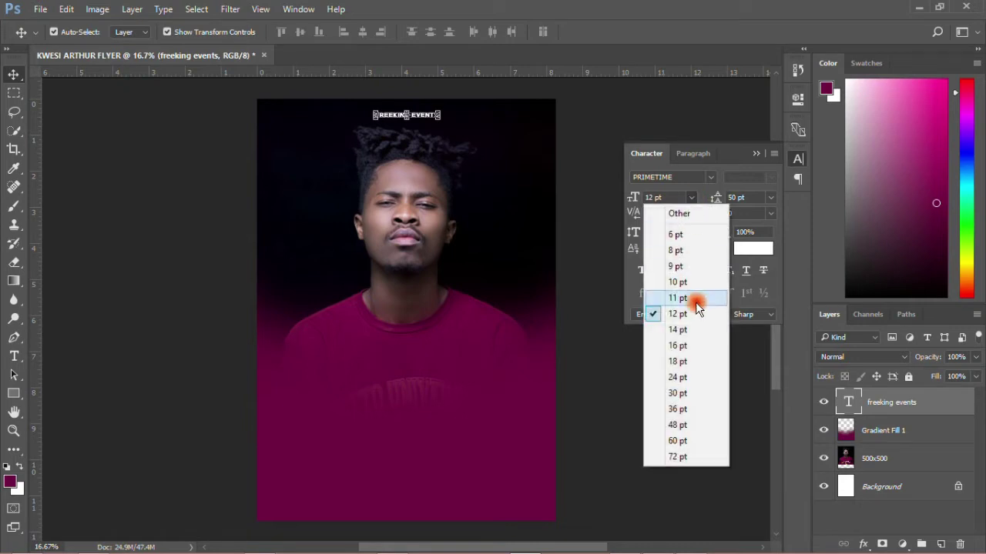
pyautogui.click(676, 356)
pyautogui.click(589, 235)
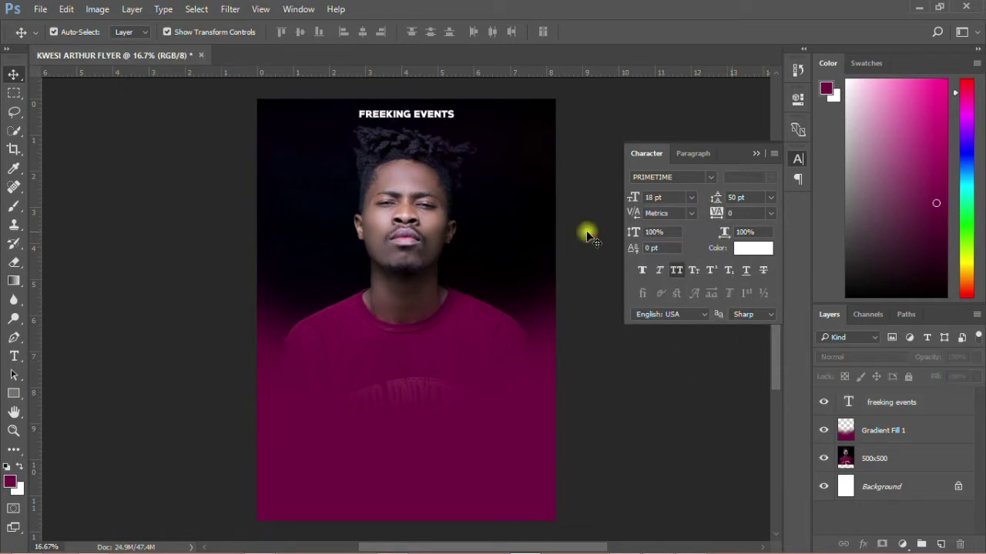
pyautogui.click(433, 115)
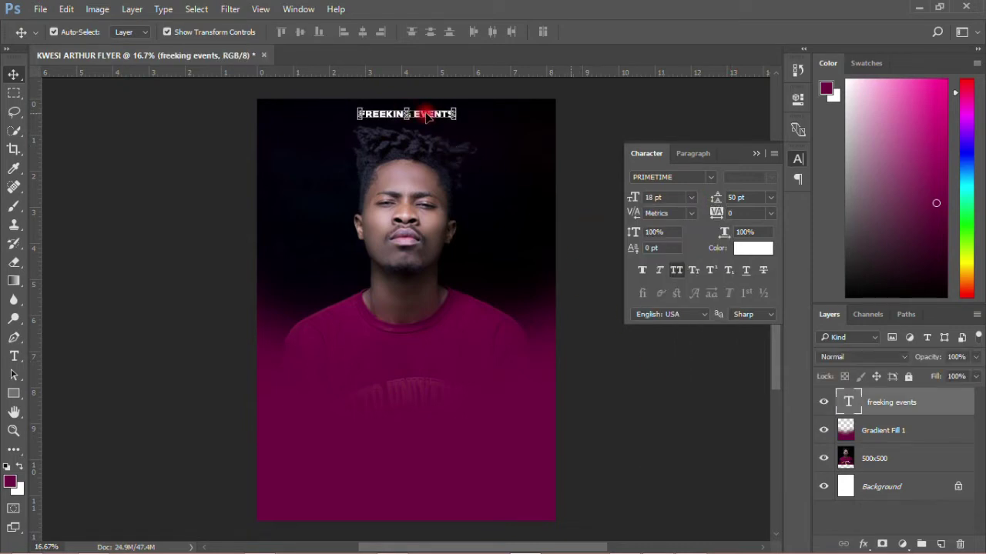
pyautogui.click(695, 176)
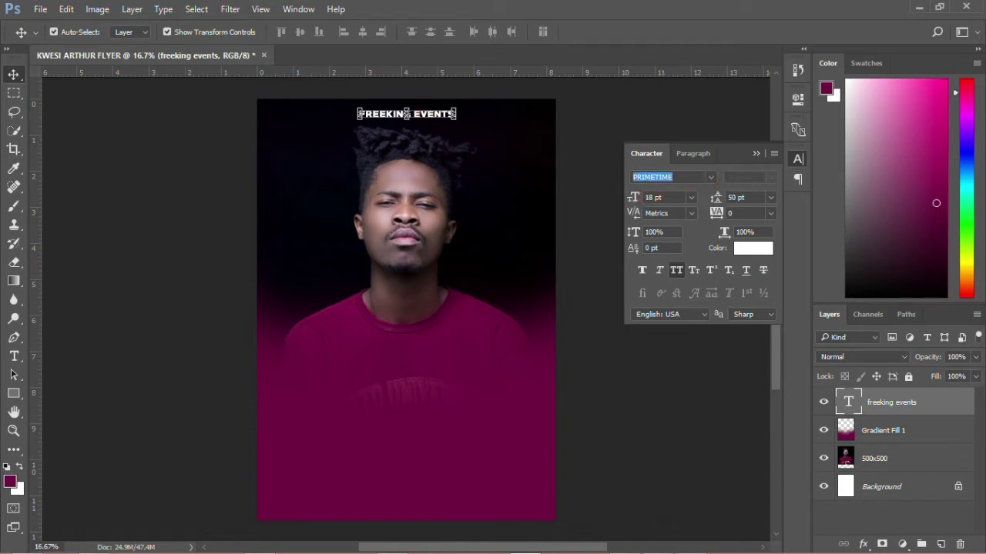
# Set the FREEKING EVENTS heading to Poppins Bold, trying 30 pt before returning to 18 pt.
pyautogui.write('p')
pyautogui.write('opp')
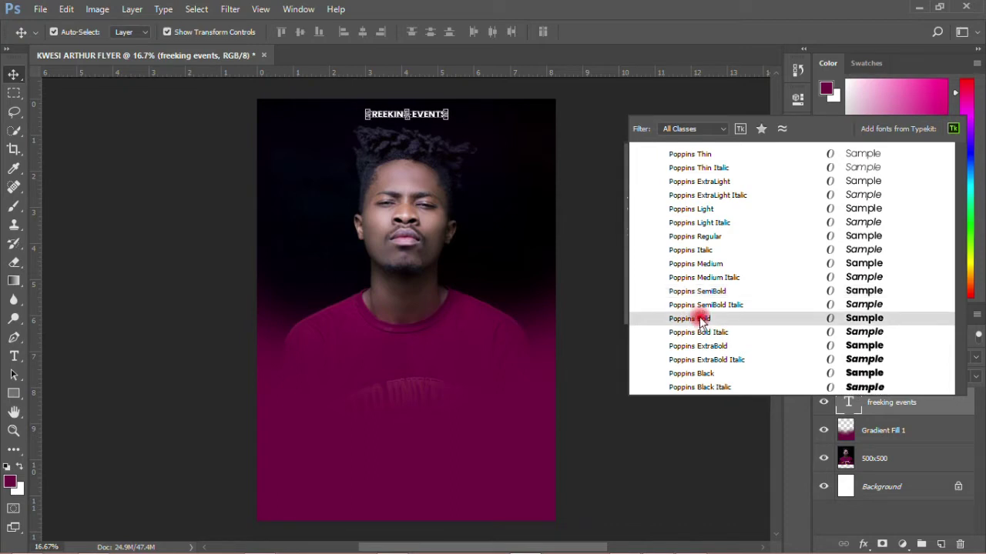
pyautogui.click(700, 320)
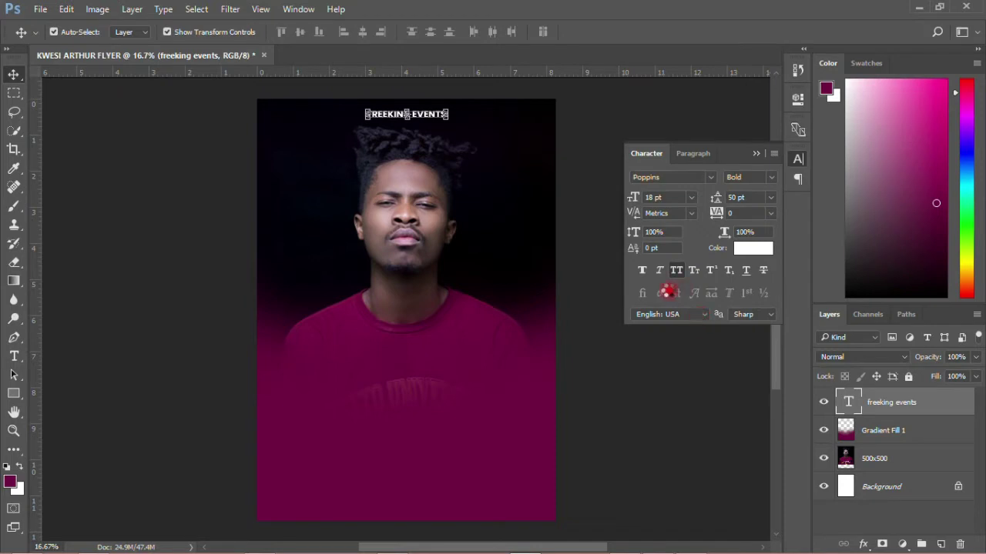
pyautogui.click(690, 197)
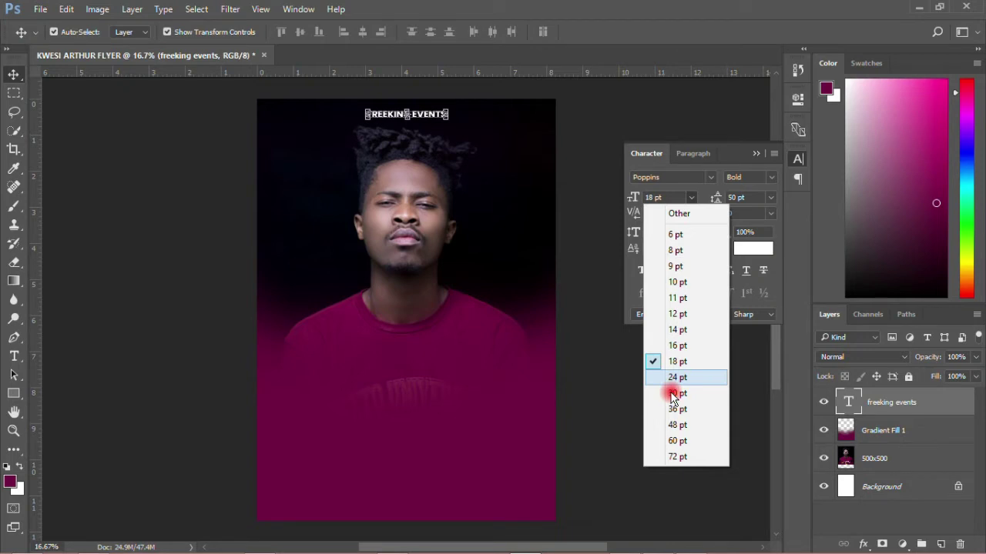
pyautogui.click(673, 394)
pyautogui.click(692, 197)
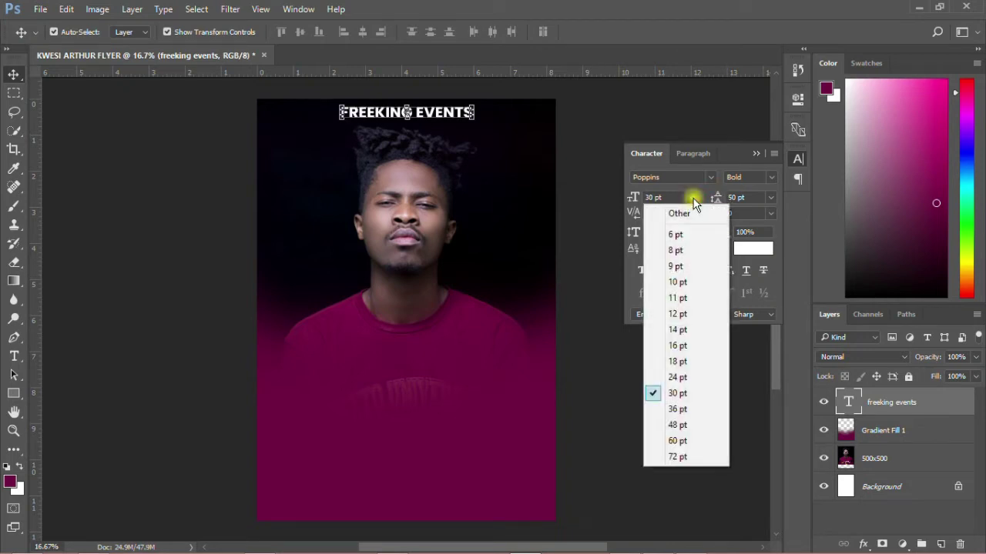
pyautogui.click(676, 360)
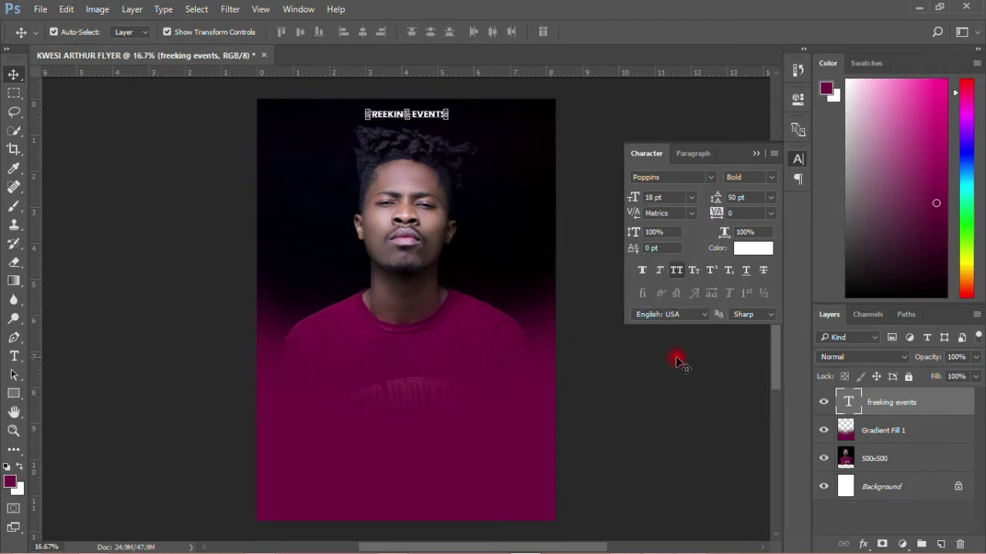
pyautogui.click(619, 386)
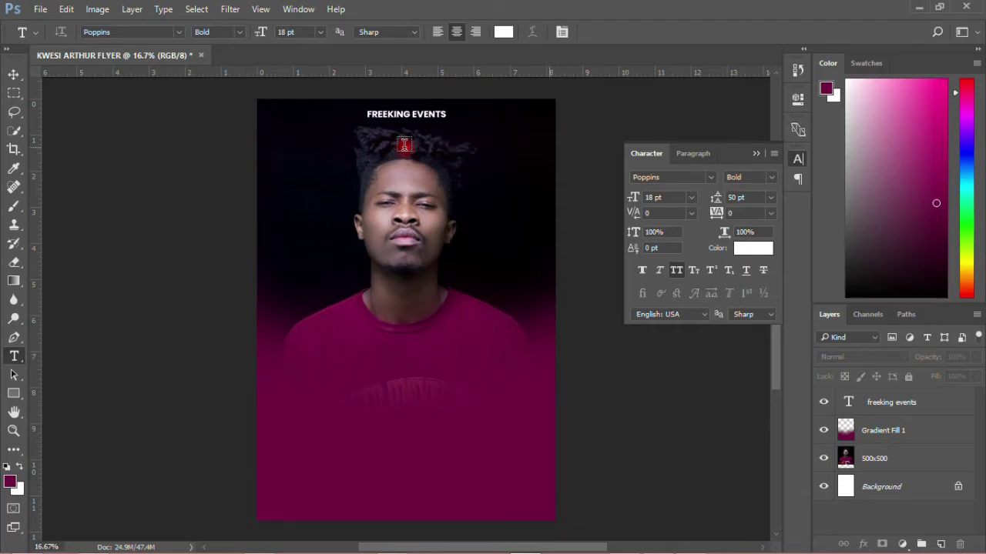
# Paste PRESENTS as a new text layer and move it just under FREEKING EVENTS.
pyautogui.click(404, 145)
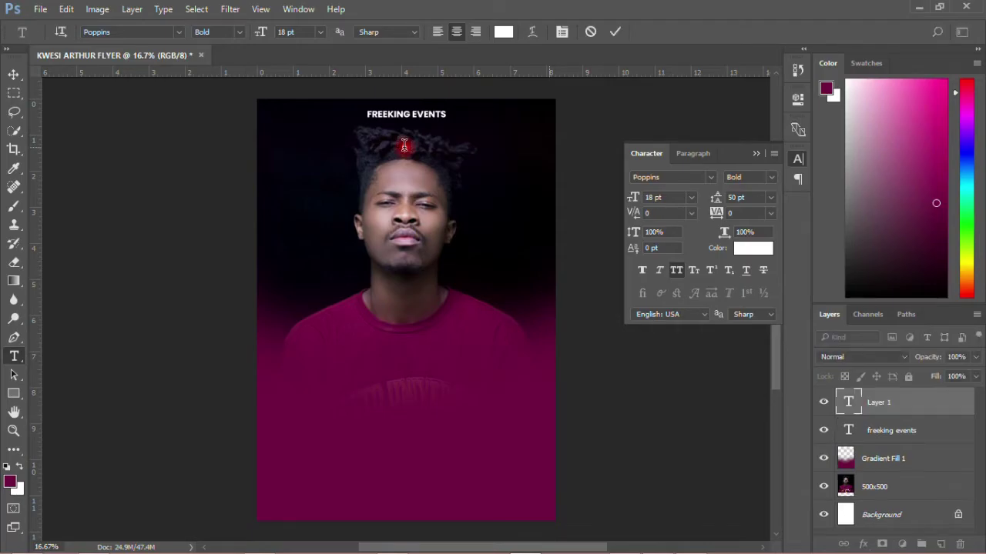
pyautogui.rightClick(404, 145)
pyautogui.click(444, 213)
pyautogui.click(443, 212)
pyautogui.write('PRESENTS')
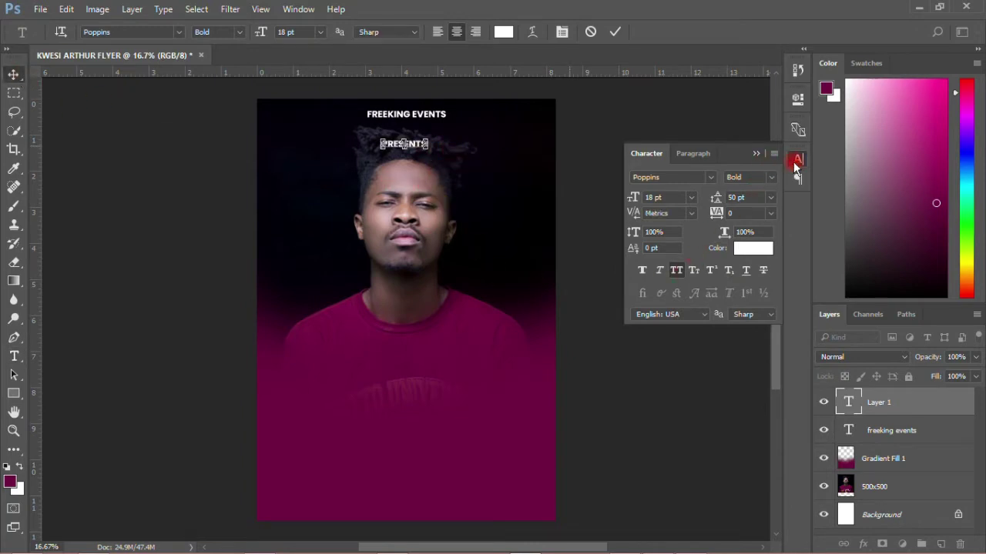
pyautogui.click(531, 207)
pyautogui.press('v')
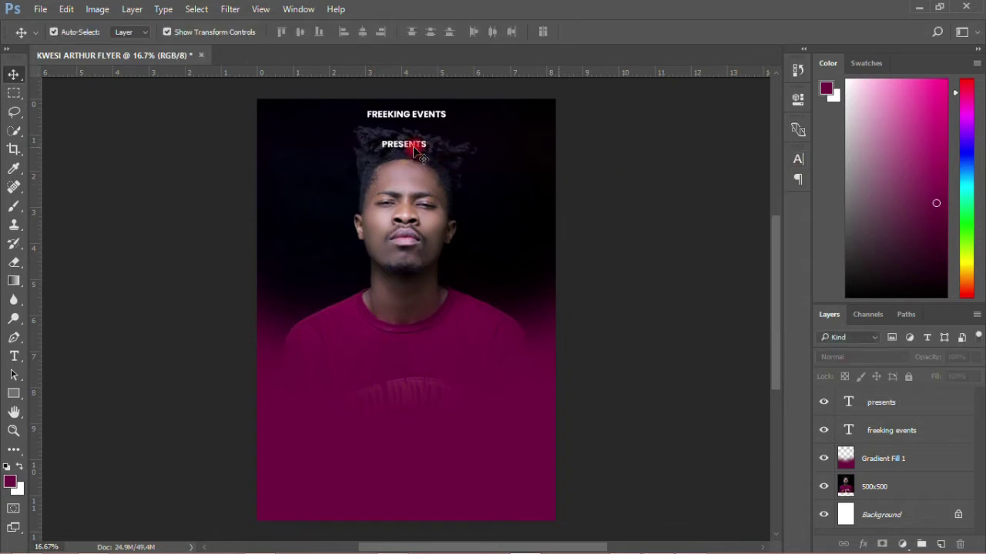
pyautogui.moveTo(412, 146); pyautogui.dragTo(413, 132)
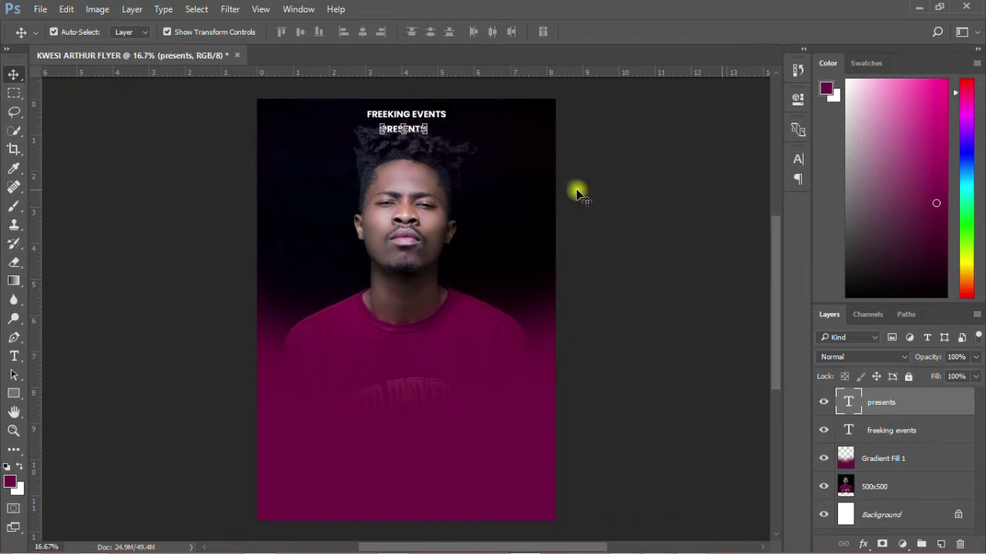
pyautogui.click(408, 200)
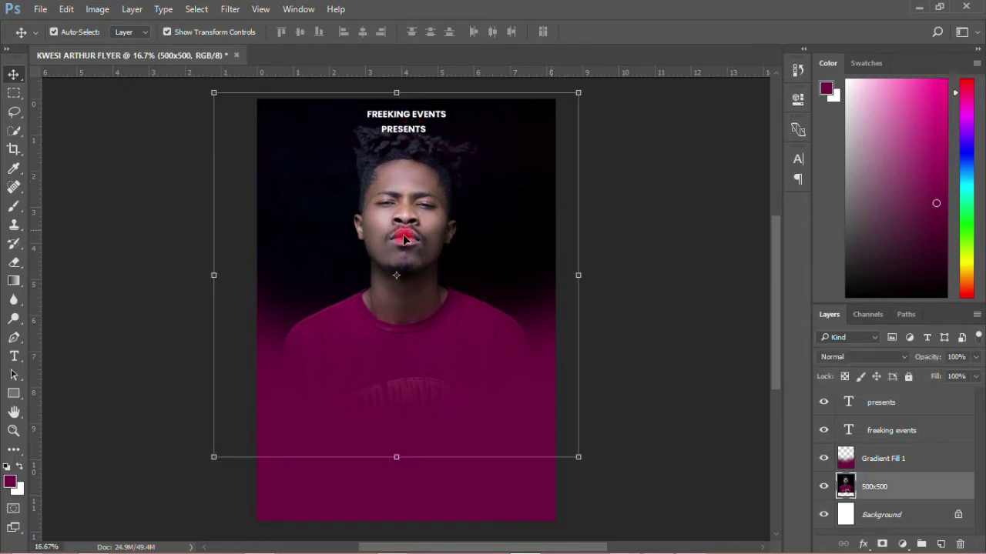
# Nudge the portrait photo down to leave a thin white strip along the top.
pyautogui.moveTo(409, 187); pyautogui.dragTo(411, 205)
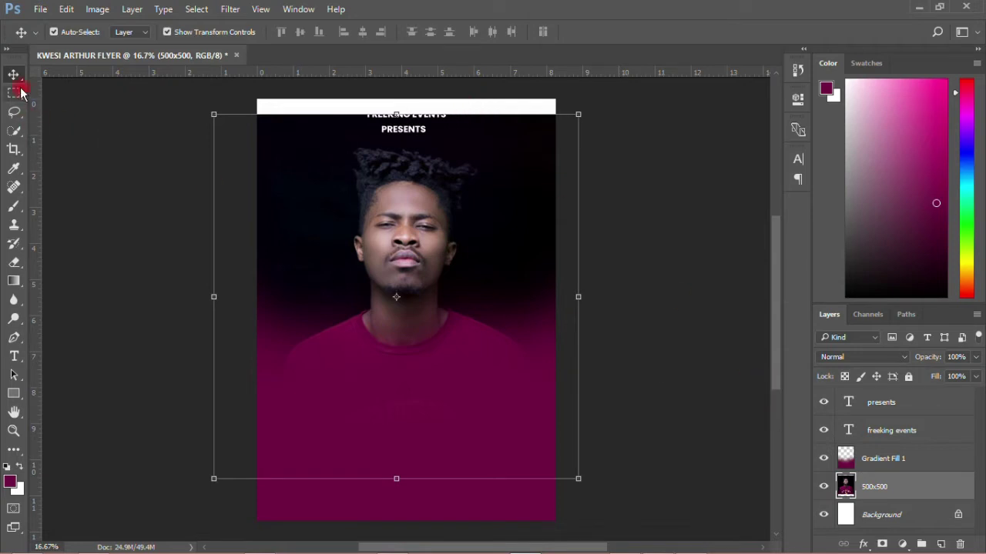
pyautogui.click(873, 515)
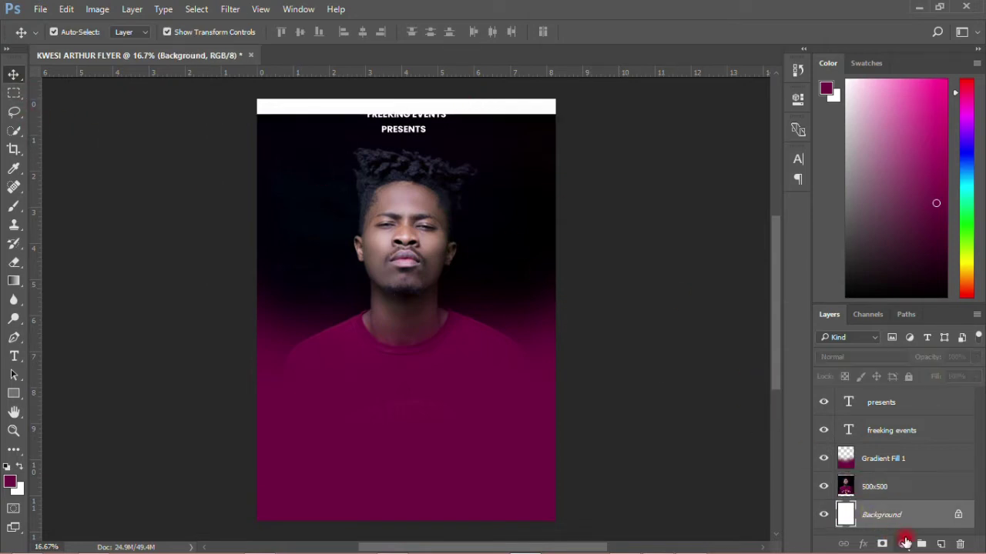
# Add a Solid Color fill layer set to pure black.
pyautogui.click(902, 543)
pyautogui.click(842, 223)
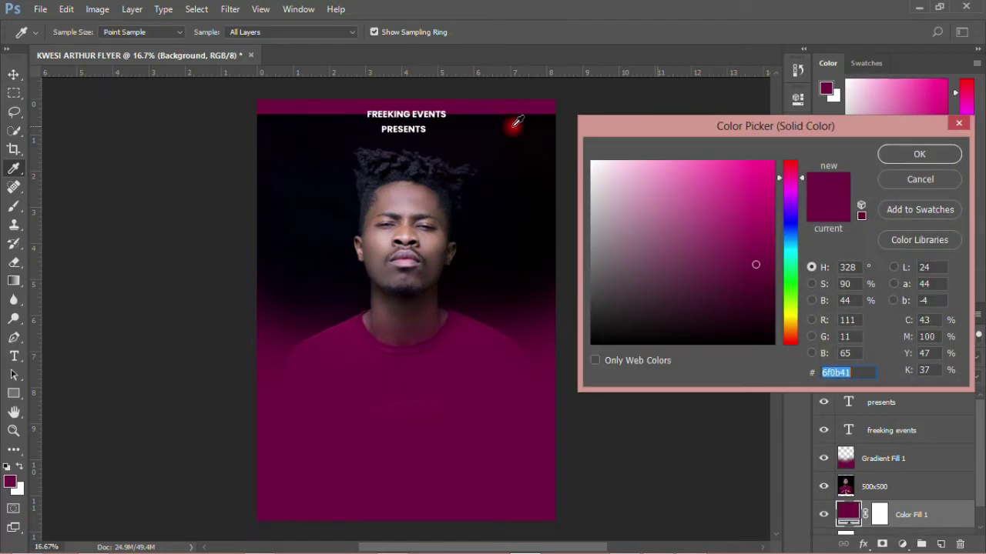
pyautogui.click(513, 123)
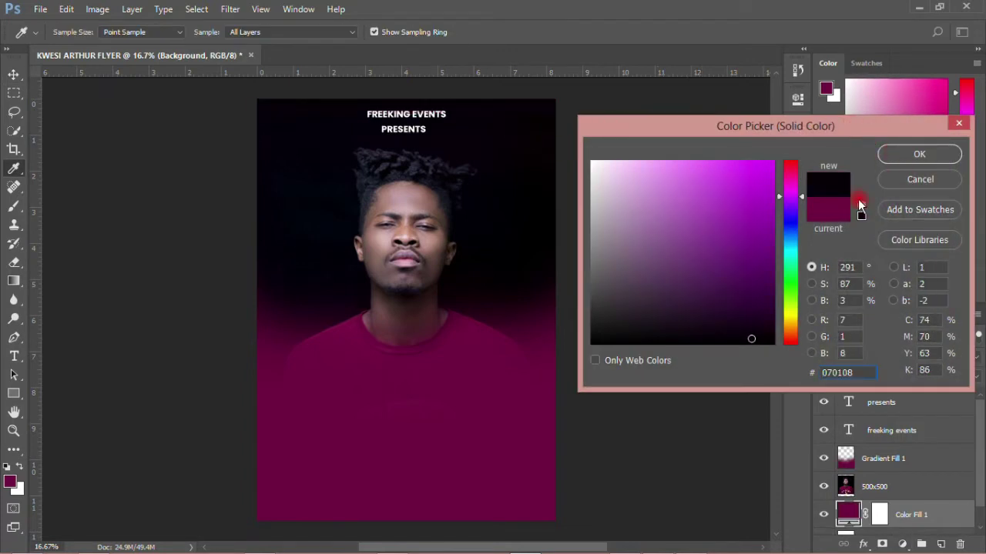
pyautogui.click(631, 362)
pyautogui.click(632, 362)
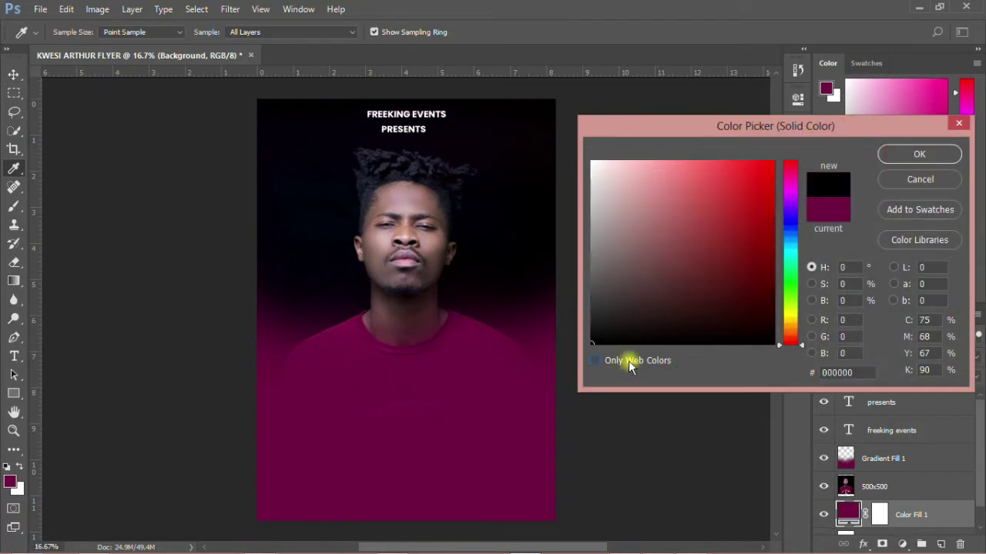
pyautogui.click(435, 126)
pyautogui.click(356, 125)
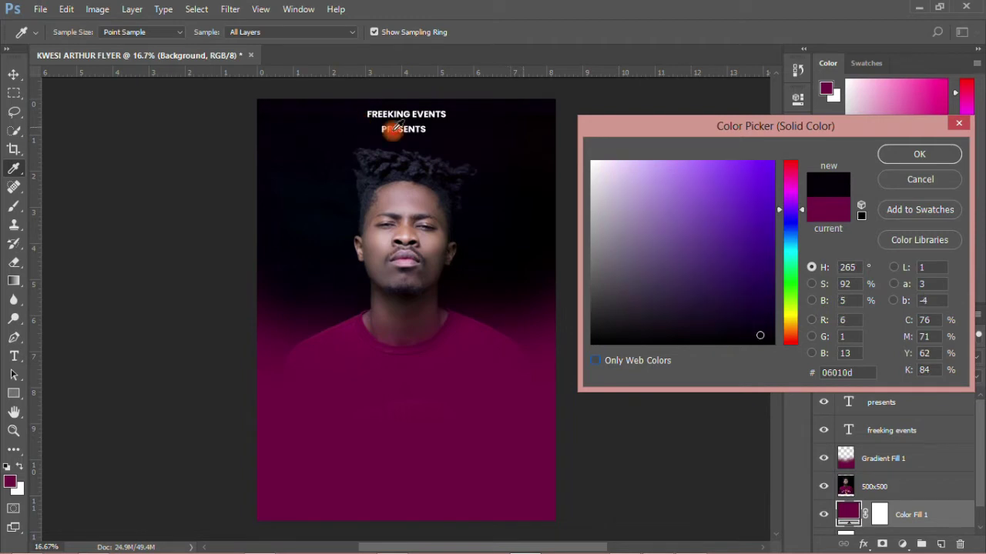
pyautogui.click(542, 137)
pyautogui.click(541, 222)
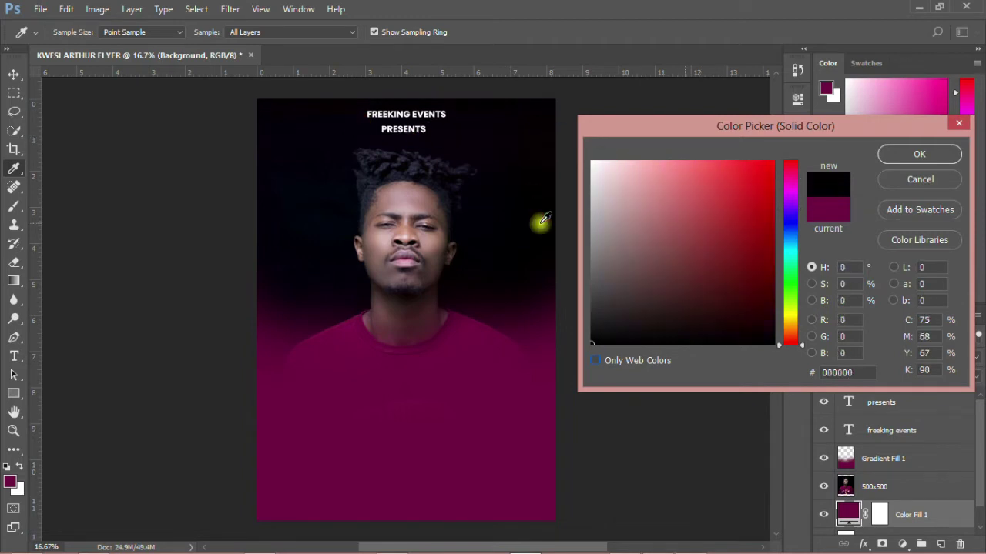
pyautogui.click(916, 154)
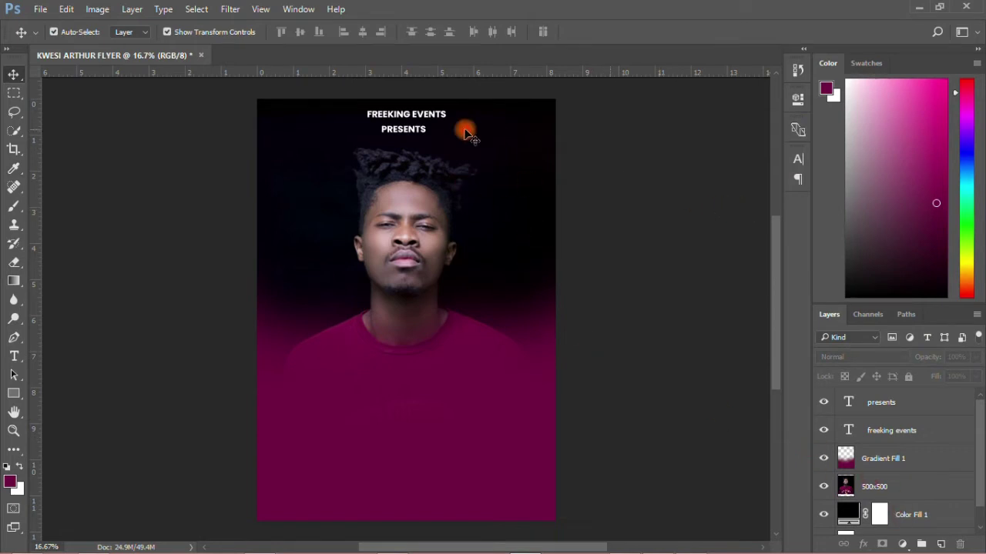
# Select the text and photo layers in turn, then bring the flyer details notes forward.
pyautogui.click(416, 119)
pyautogui.click(559, 154)
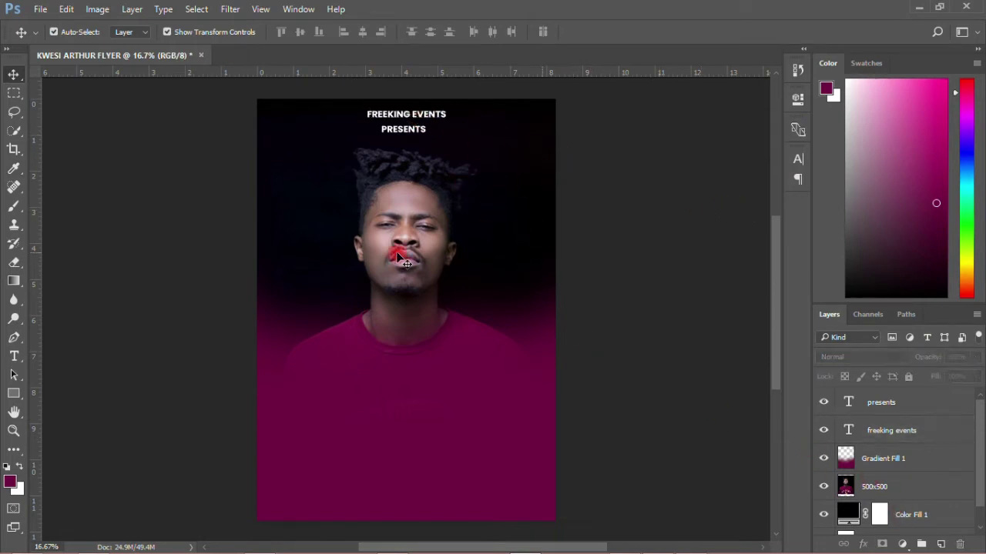
pyautogui.click(407, 259)
pyautogui.click(630, 285)
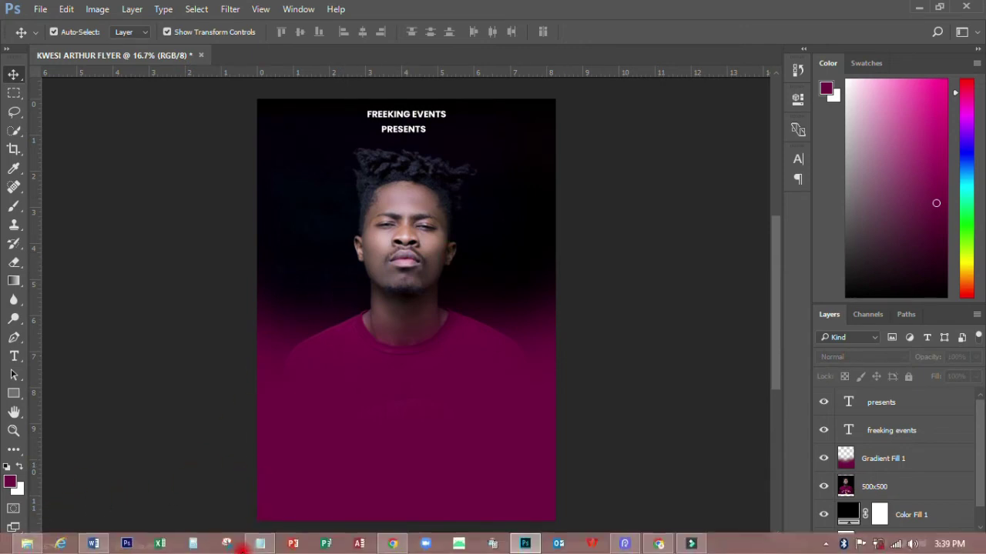
pyautogui.click(260, 545)
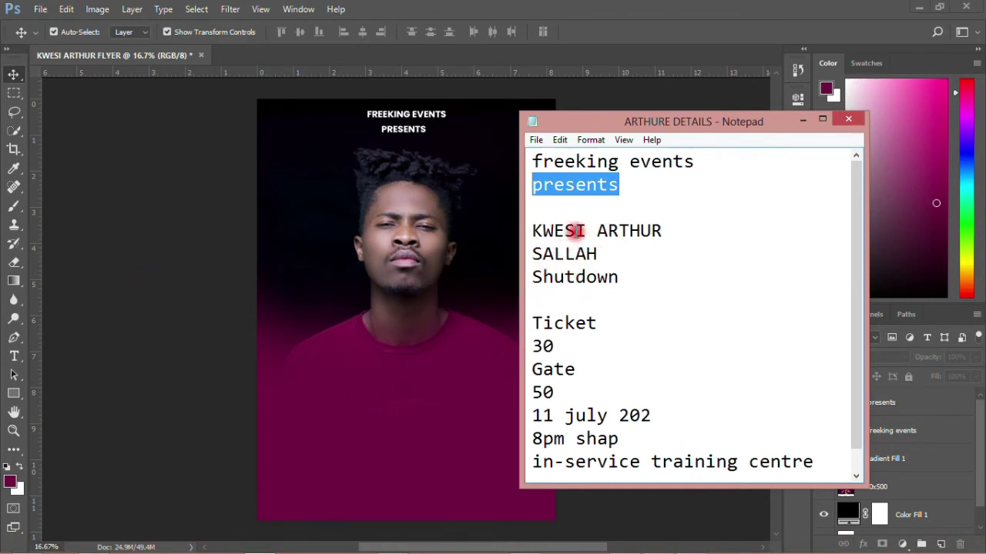
# Copy the artist's name from the notes and paste it as a text layer on the shirt.
pyautogui.moveTo(531, 230); pyautogui.dragTo(660, 235)
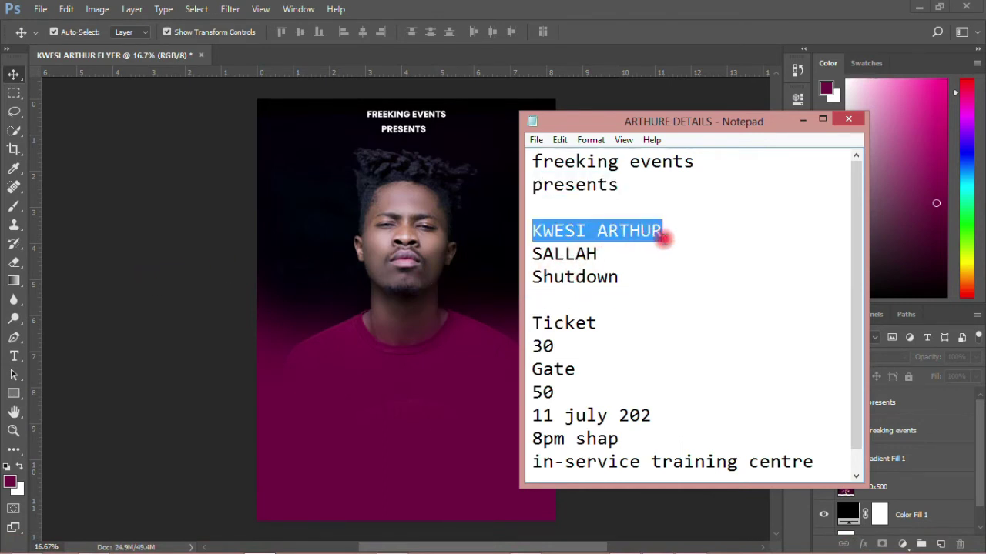
pyautogui.rightClick(621, 230)
pyautogui.click(648, 275)
pyautogui.click(407, 335)
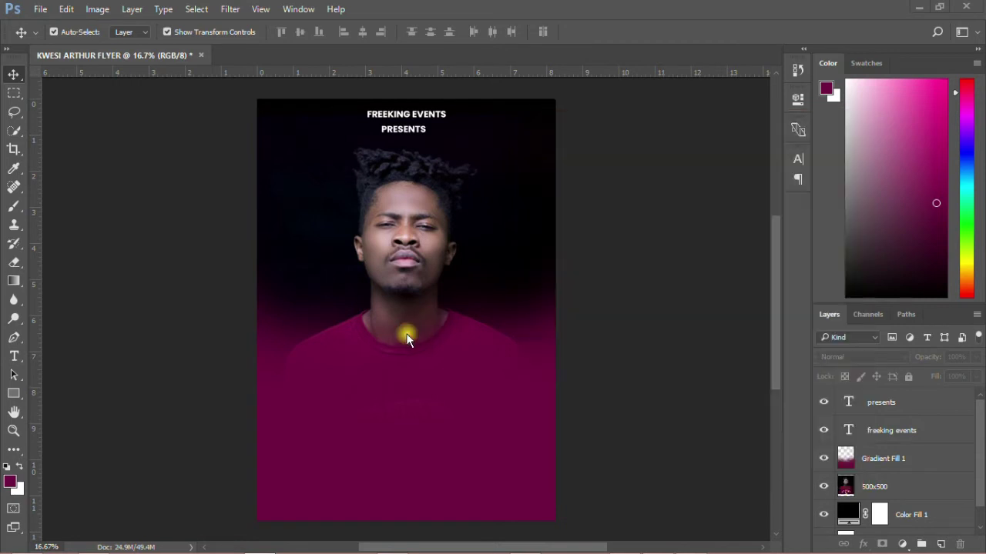
pyautogui.click(14, 356)
pyautogui.click(398, 385)
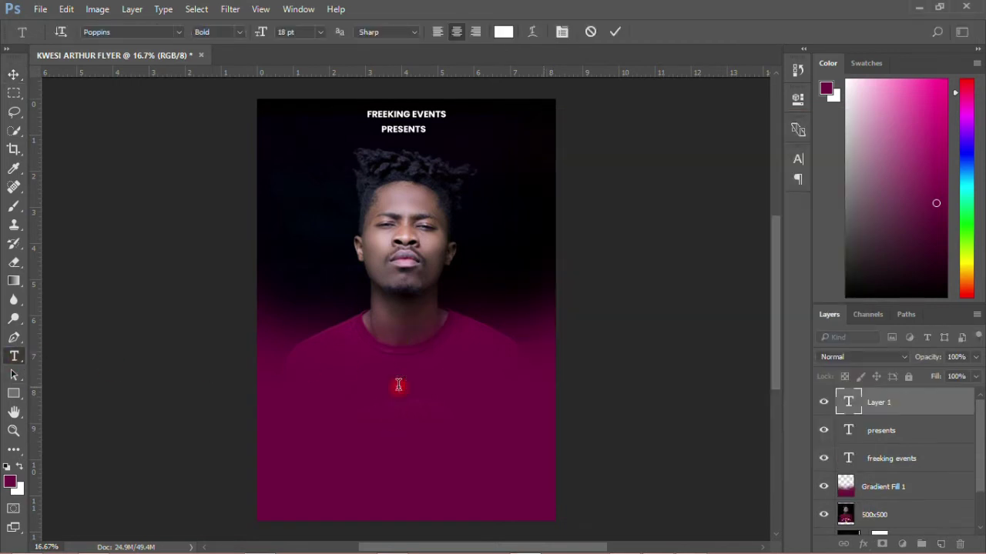
pyautogui.rightClick(398, 385)
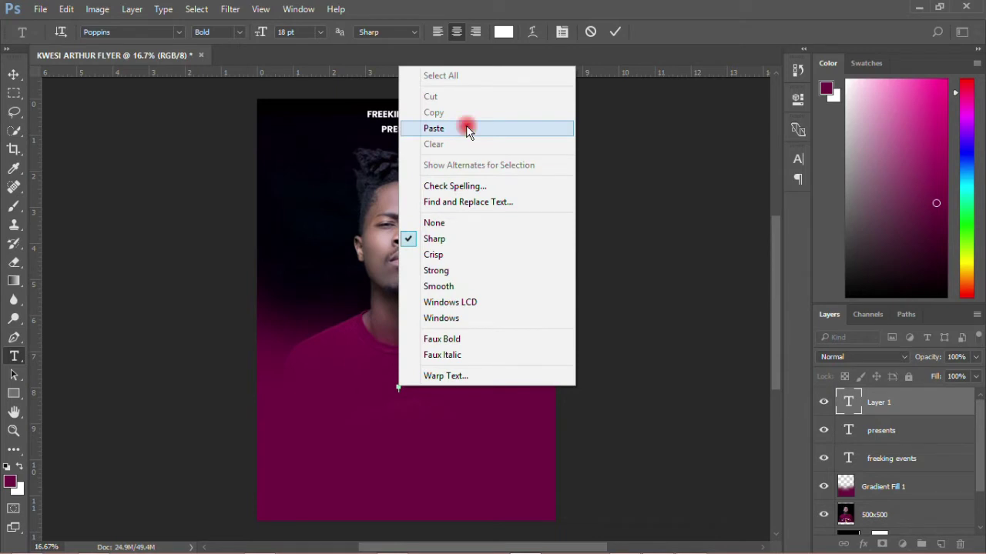
pyautogui.click(469, 129)
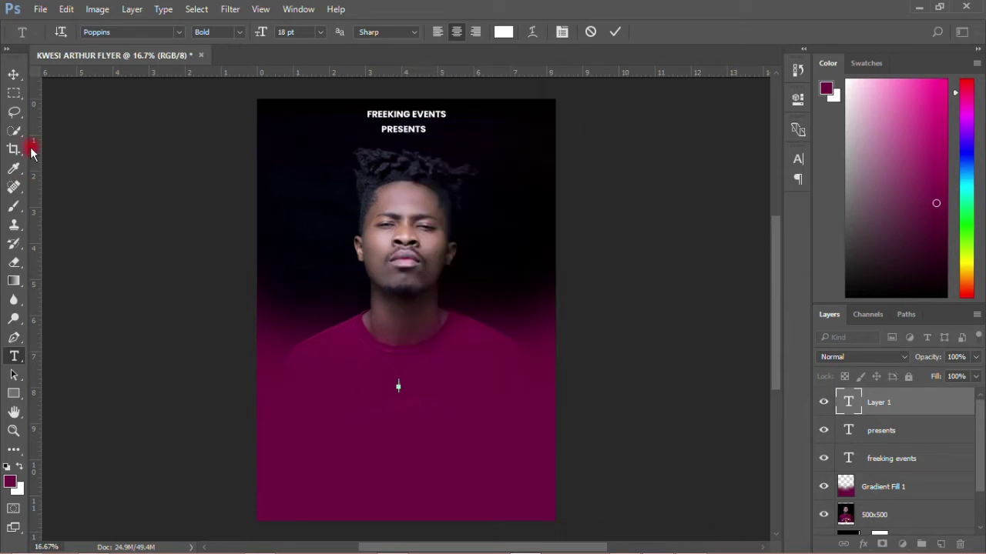
pyautogui.click(17, 77)
# Give the artist's name 30 pt size and SemiBold weight.
pyautogui.click(797, 158)
pyautogui.click(690, 198)
pyautogui.click(677, 423)
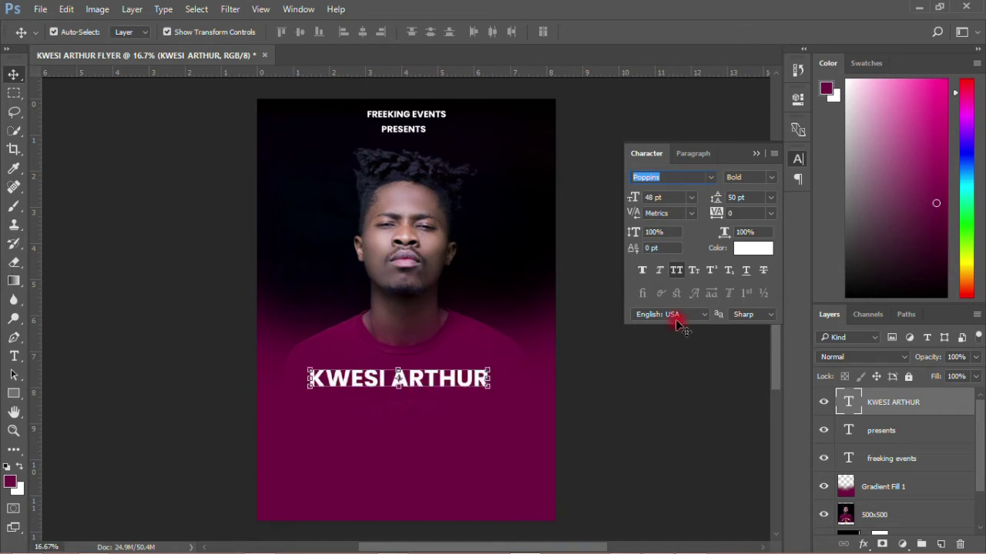
pyautogui.click(692, 198)
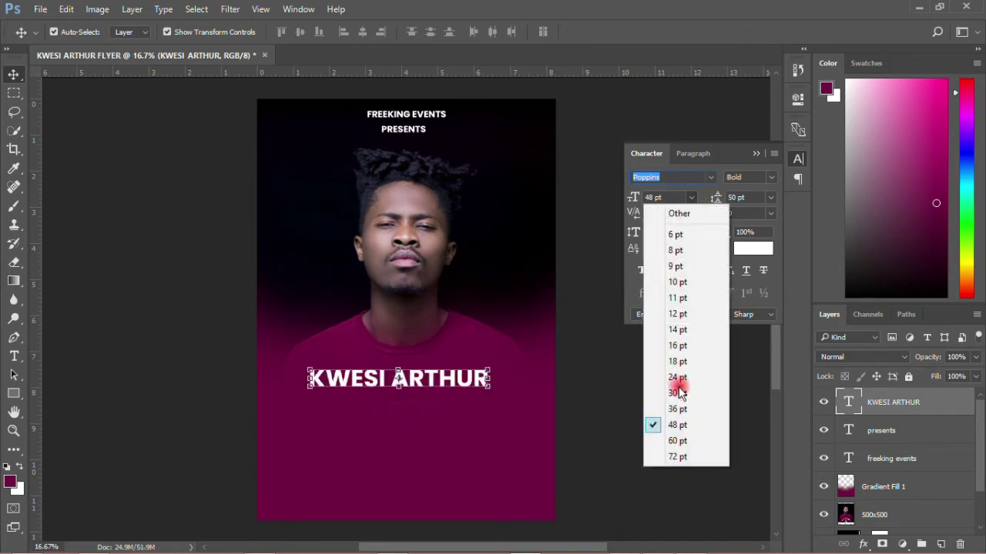
pyautogui.click(679, 393)
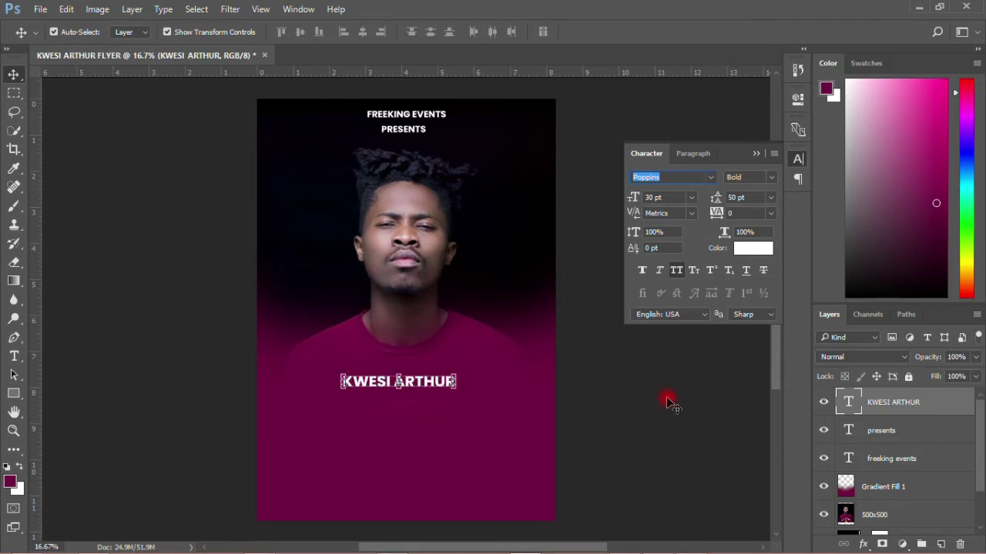
pyautogui.click(777, 181)
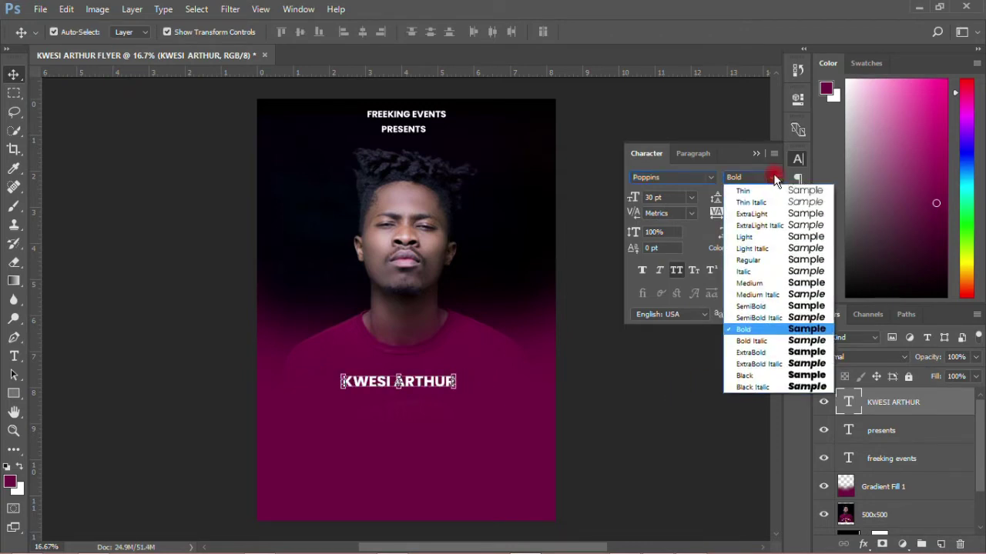
pyautogui.click(766, 302)
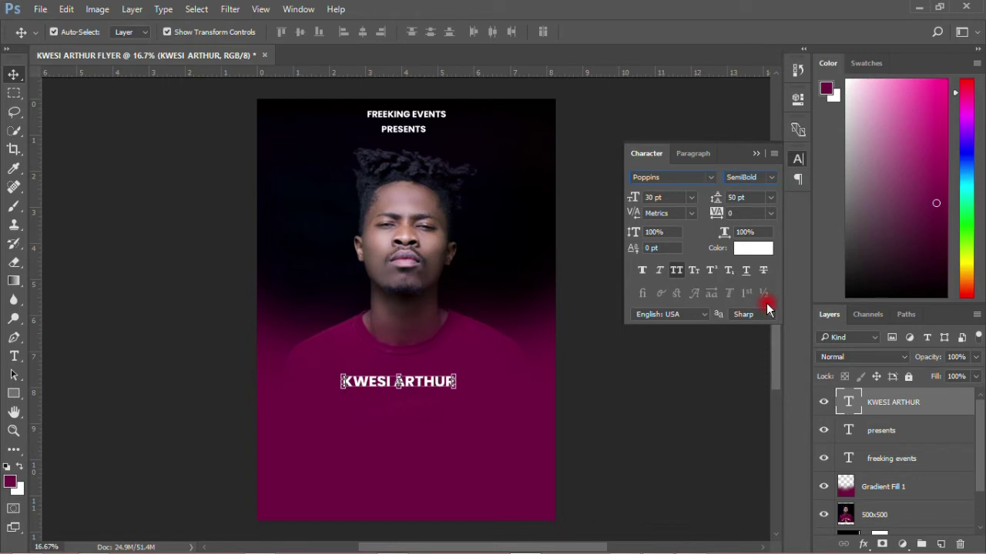
pyautogui.click(646, 422)
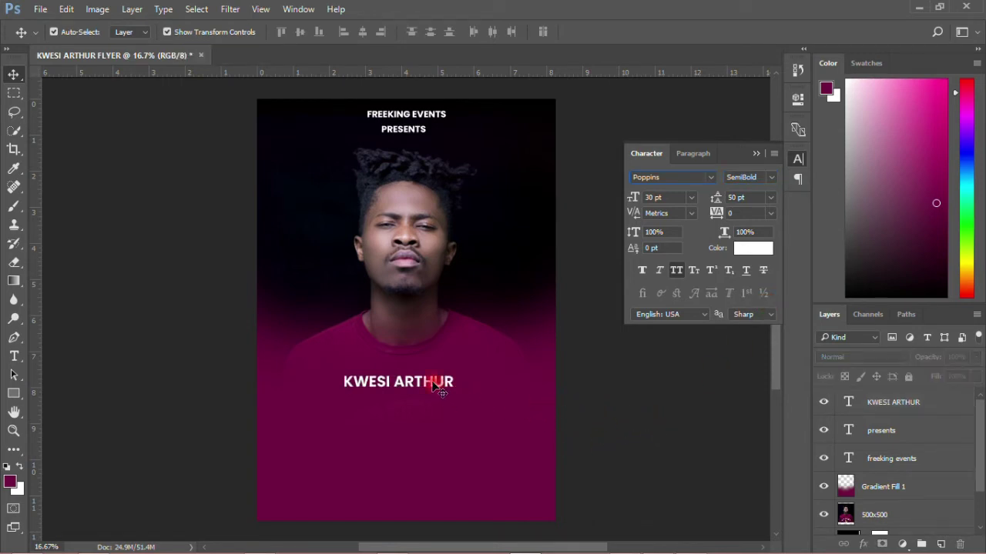
pyautogui.moveTo(435, 389); pyautogui.dragTo(445, 372)
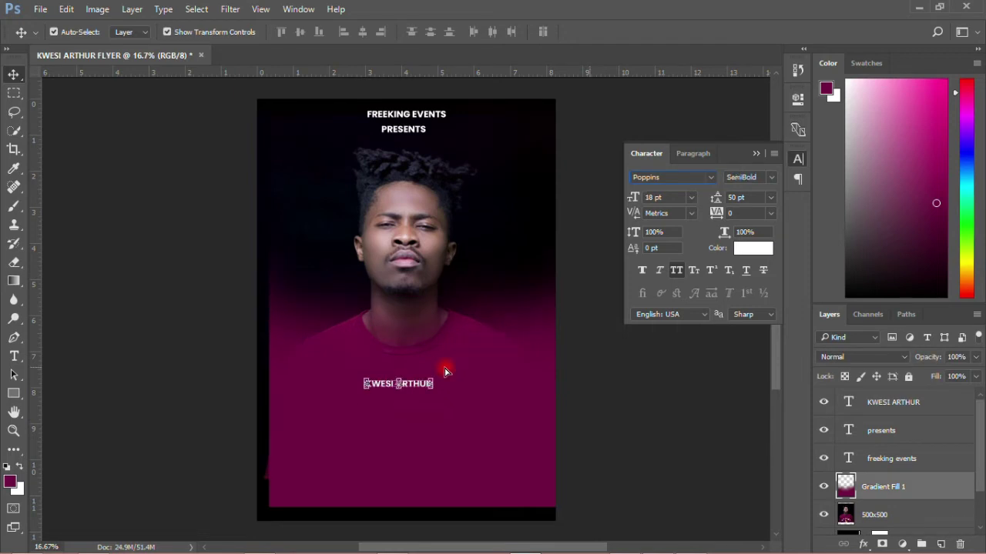
# Undo the gradient move and lock the Gradient Fill 1, 500x500 photo and Color Fill 1 layers.
pyautogui.hotkey('ctrl', 'z')
pyautogui.click(69, 10)
pyautogui.click(64, 9)
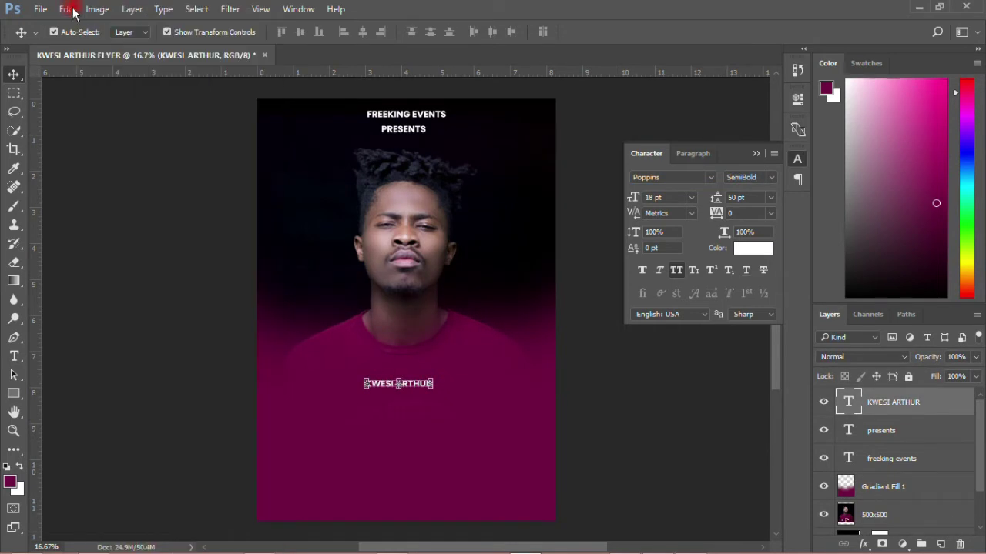
pyautogui.click(891, 487)
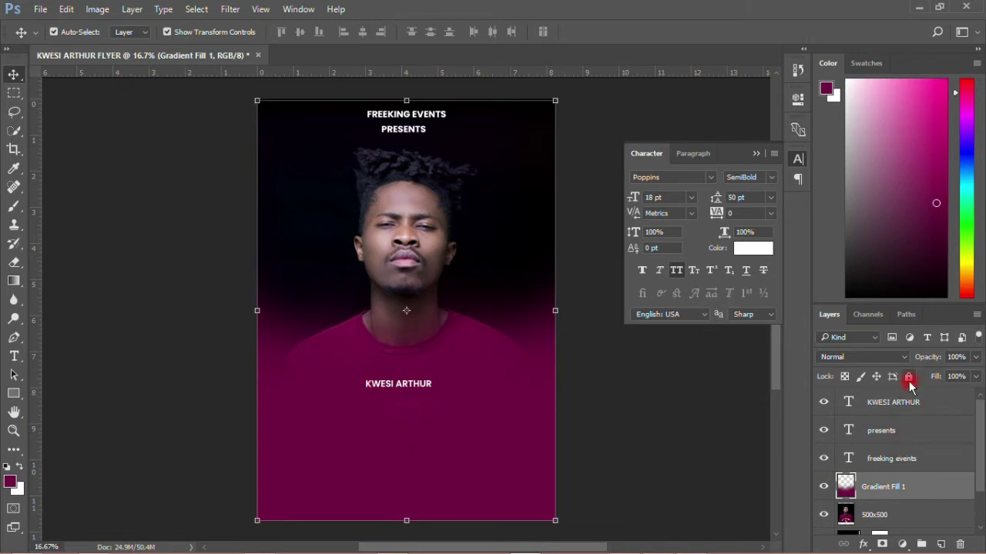
pyautogui.click(908, 377)
pyautogui.click(886, 514)
pyautogui.click(909, 378)
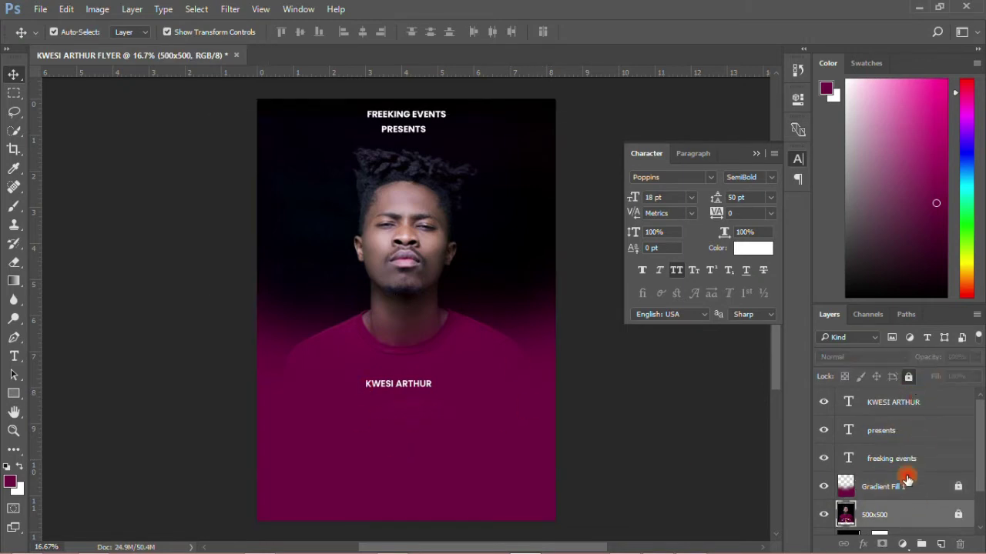
pyautogui.scroll(-2, 906, 493)
pyautogui.click(909, 493)
pyautogui.click(910, 375)
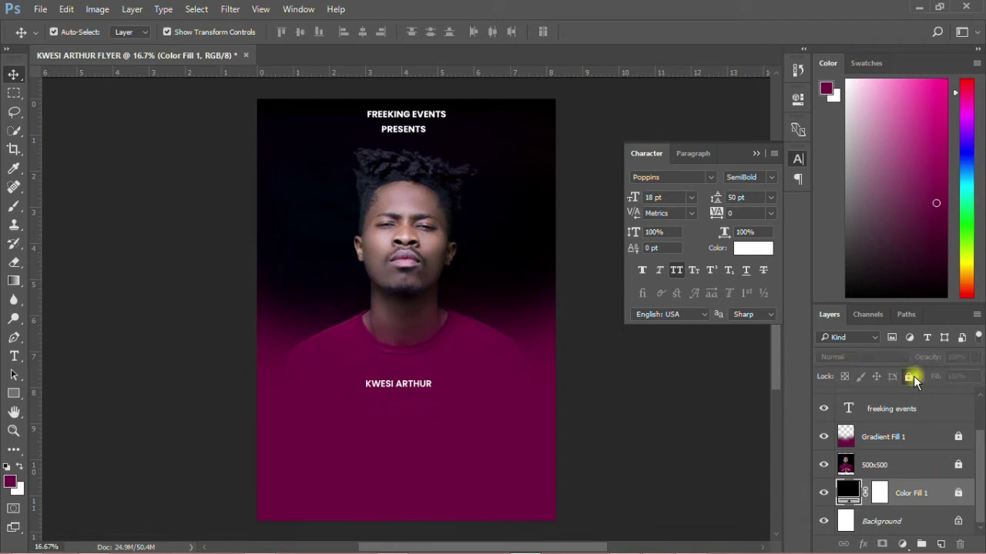
pyautogui.scroll(2, 926, 468)
# Resize KWESI ARTHUR to 30 pt and centre it on the shirt.
pyautogui.click(419, 399)
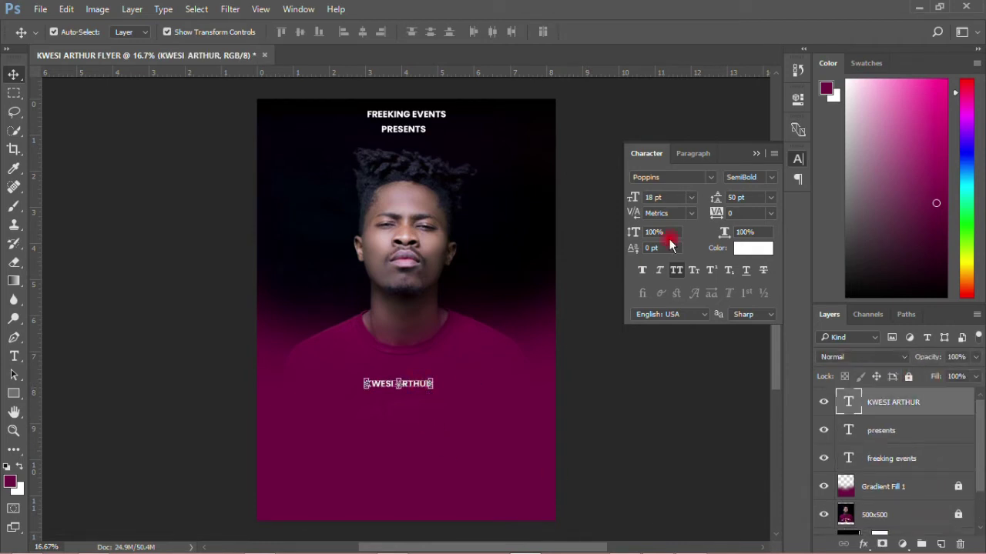
pyautogui.click(692, 198)
pyautogui.click(673, 392)
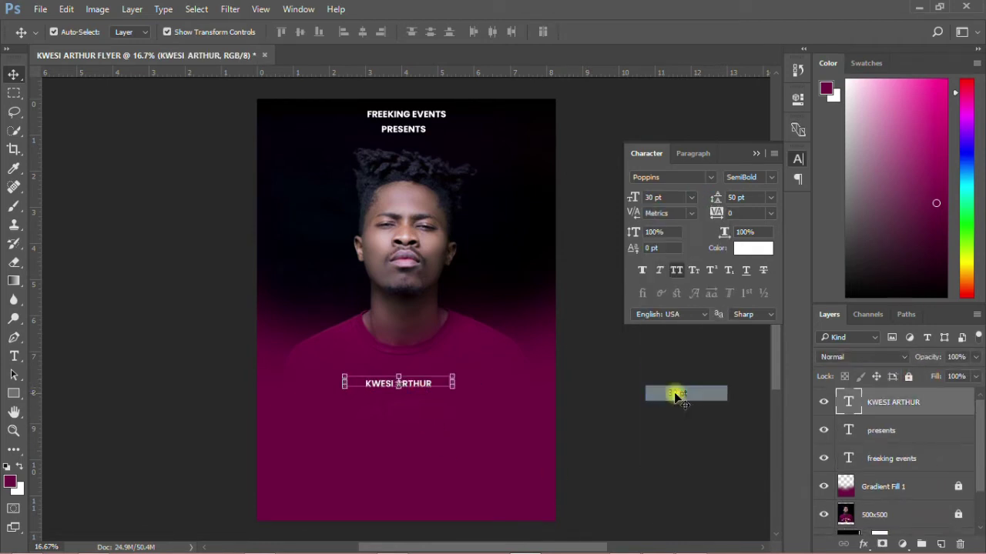
pyautogui.moveTo(429, 382); pyautogui.dragTo(429, 389)
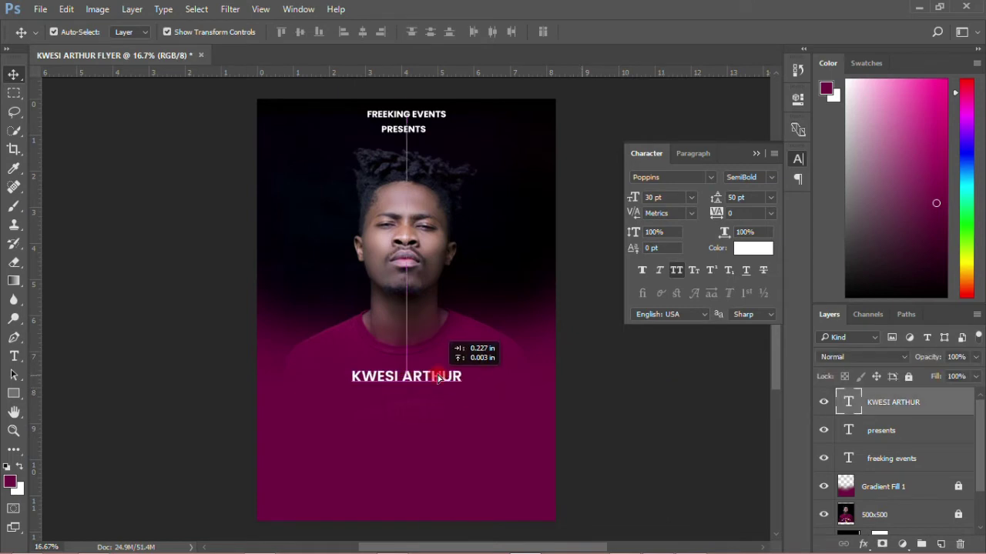
# Copy SALLAH from the notes and paste it as a text layer under KWESI ARTHUR.
pyautogui.click(258, 545)
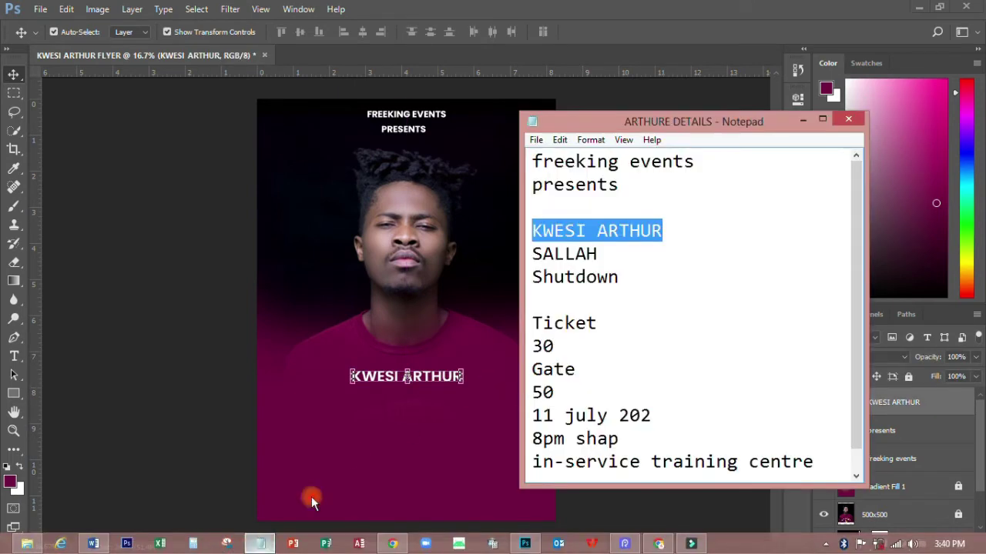
pyautogui.moveTo(532, 254); pyautogui.dragTo(599, 254)
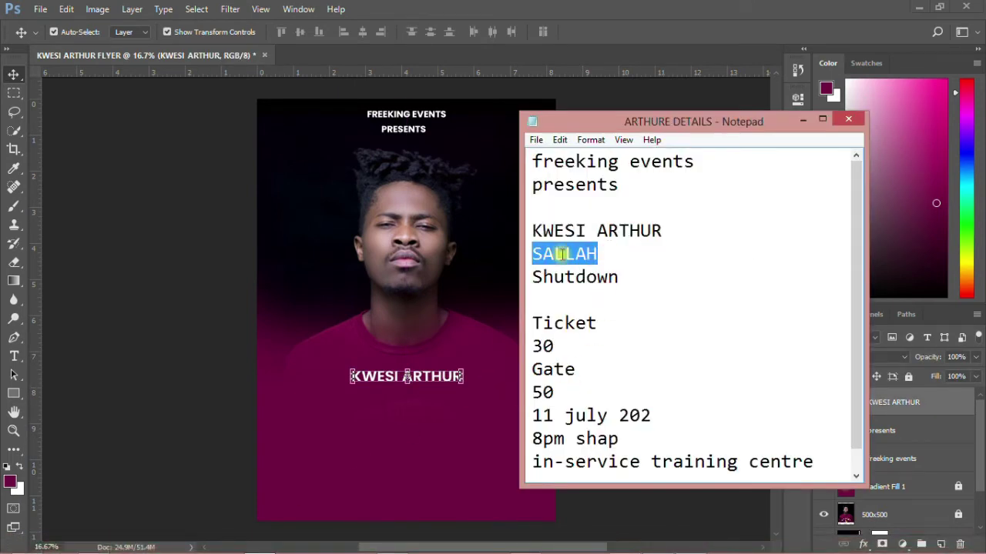
pyautogui.rightClick(563, 254)
pyautogui.click(595, 300)
pyautogui.click(15, 357)
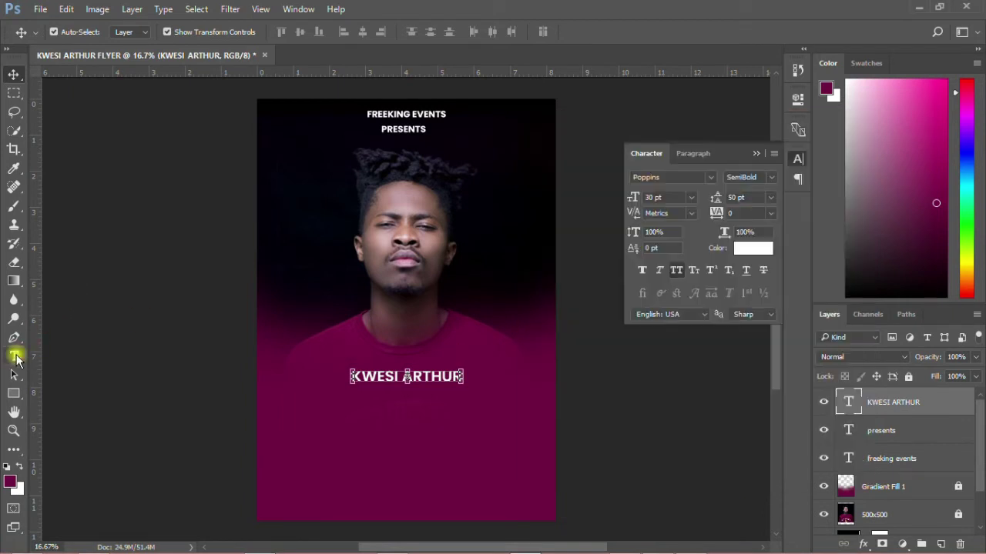
pyautogui.click(369, 413)
pyautogui.rightClick(369, 412)
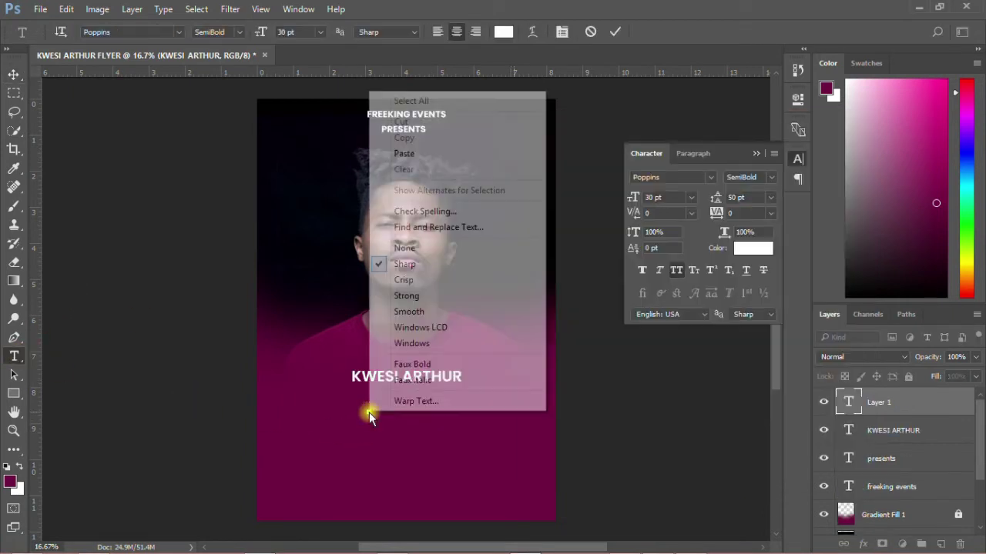
pyautogui.click(412, 158)
pyautogui.click(13, 74)
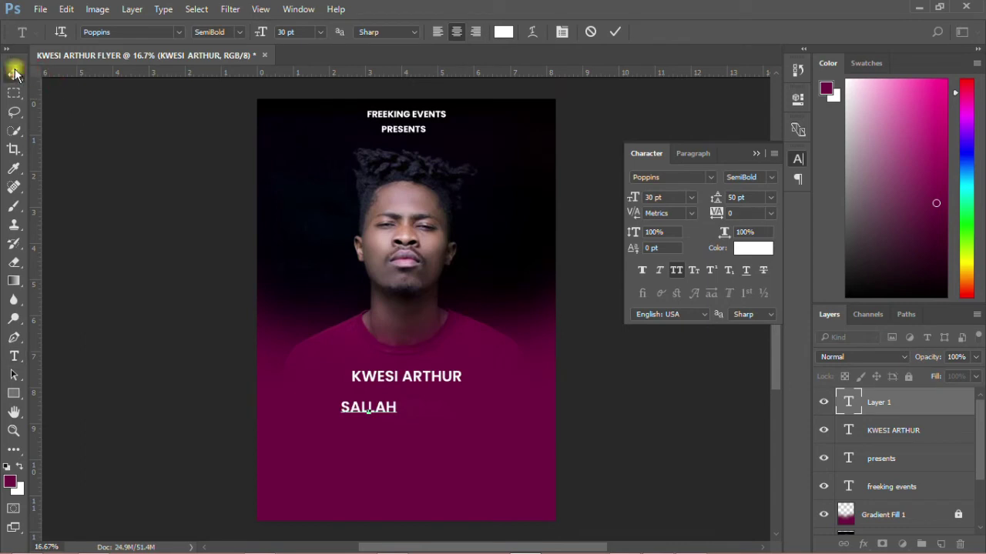
pyautogui.moveTo(385, 407); pyautogui.dragTo(425, 397)
# Set SALLAH to 72 pt with a heavier weight and position it below KWESI ARTHUR.
pyautogui.click(692, 198)
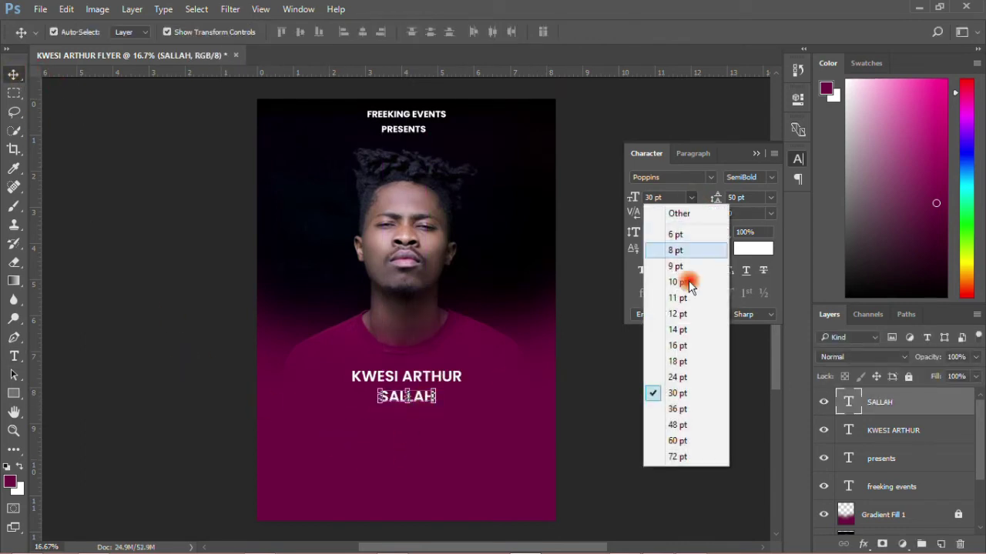
pyautogui.click(675, 457)
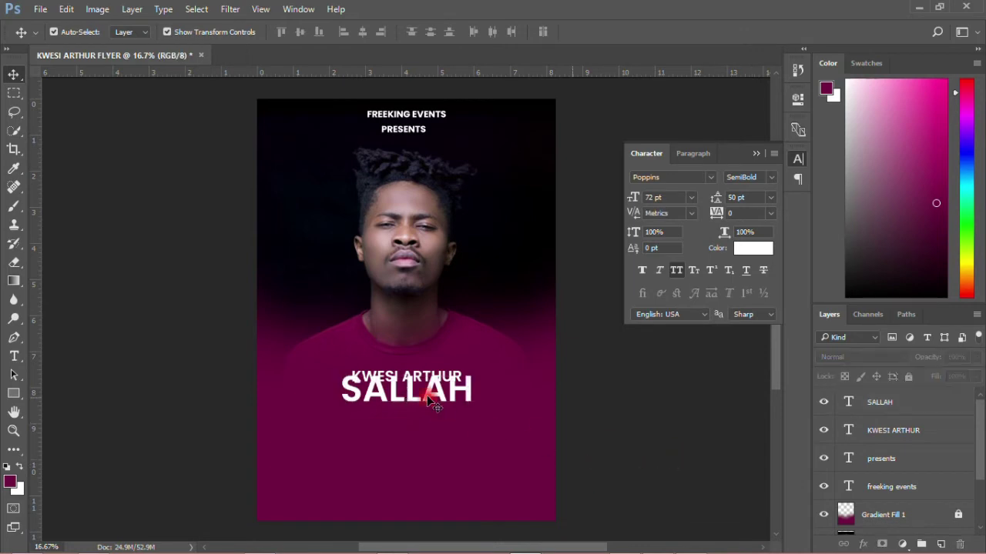
pyautogui.moveTo(431, 395); pyautogui.dragTo(428, 410)
pyautogui.click(767, 180)
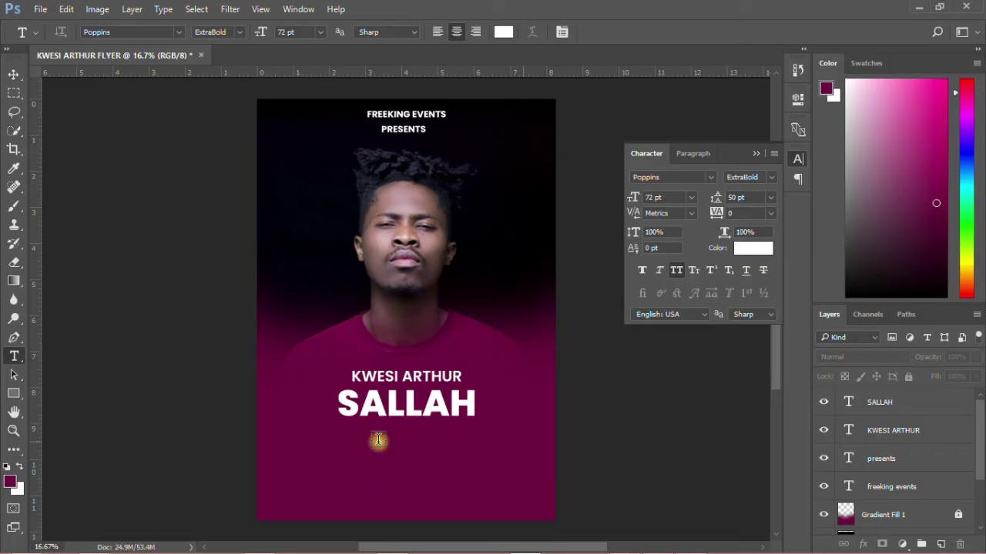
# Paste Shutdown as a new text layer under SALLAH, centred, with All Caps off.
pyautogui.click(378, 440)
pyautogui.rightClick(378, 441)
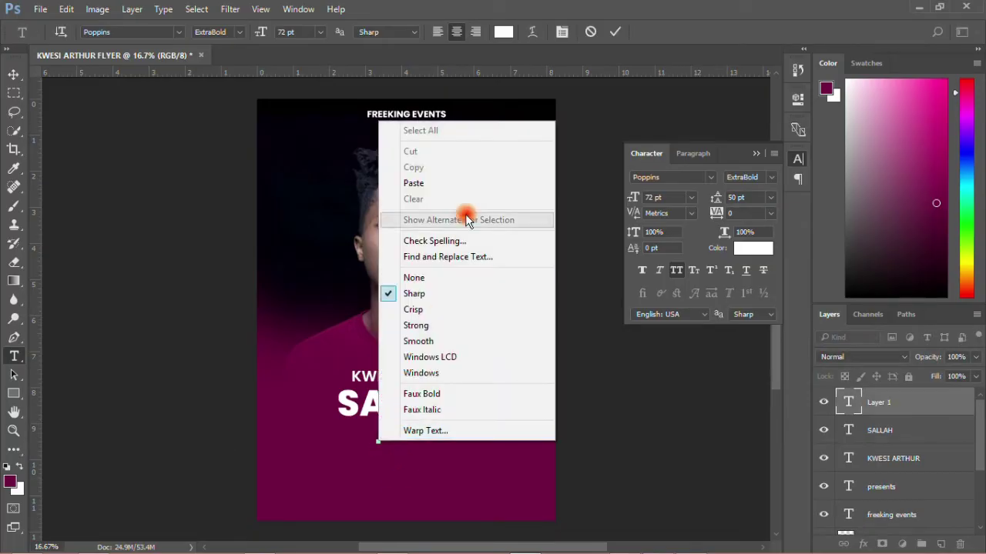
pyautogui.click(439, 183)
pyautogui.click(14, 74)
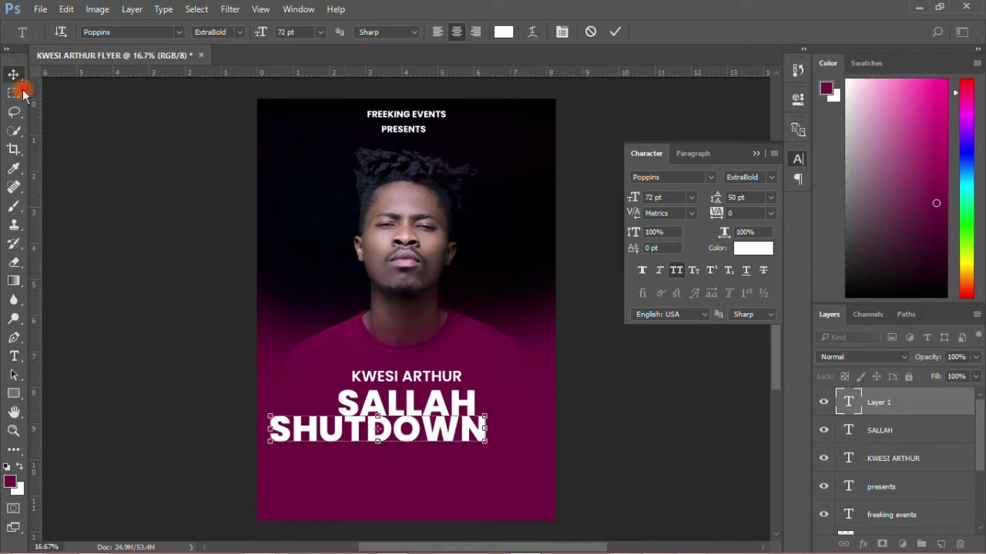
pyautogui.moveTo(419, 444); pyautogui.dragTo(445, 450)
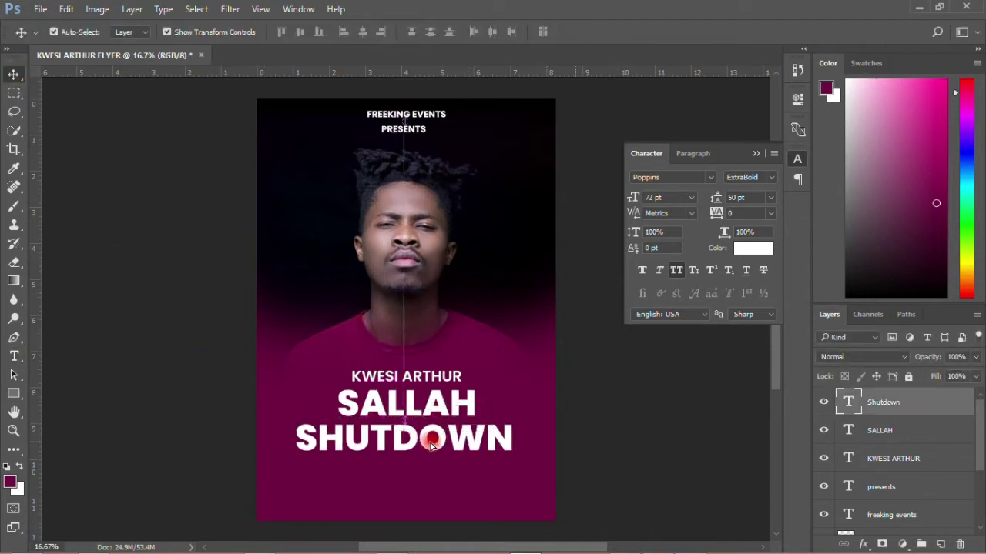
pyautogui.click(673, 275)
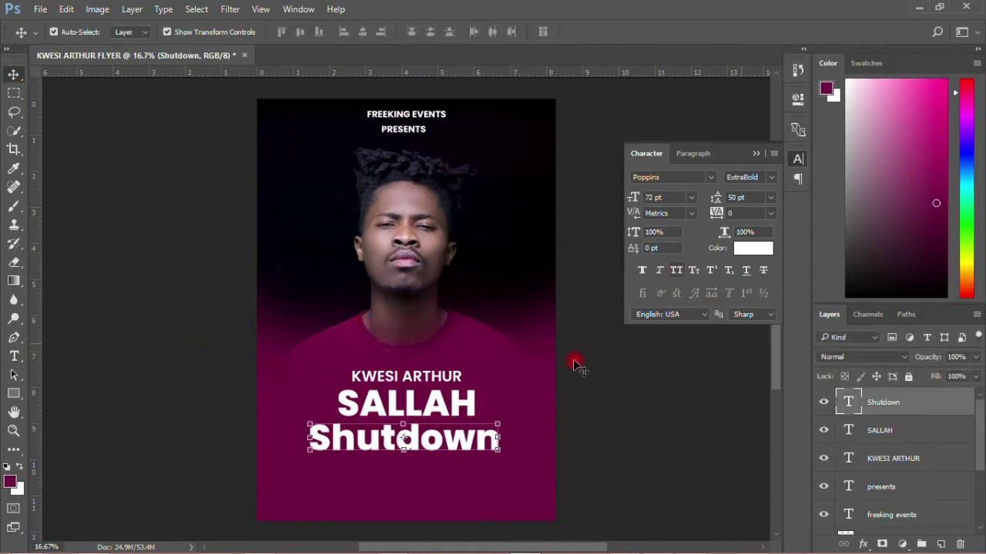
# Lift KWESI ARTHUR slightly higher above SALLAH.
pyautogui.click(592, 453)
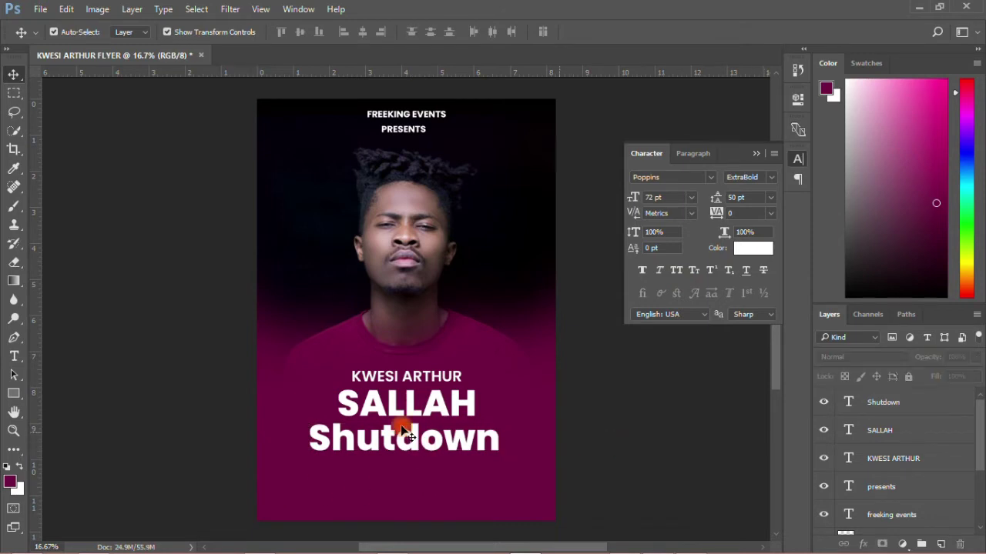
pyautogui.moveTo(428, 378); pyautogui.dragTo(430, 367)
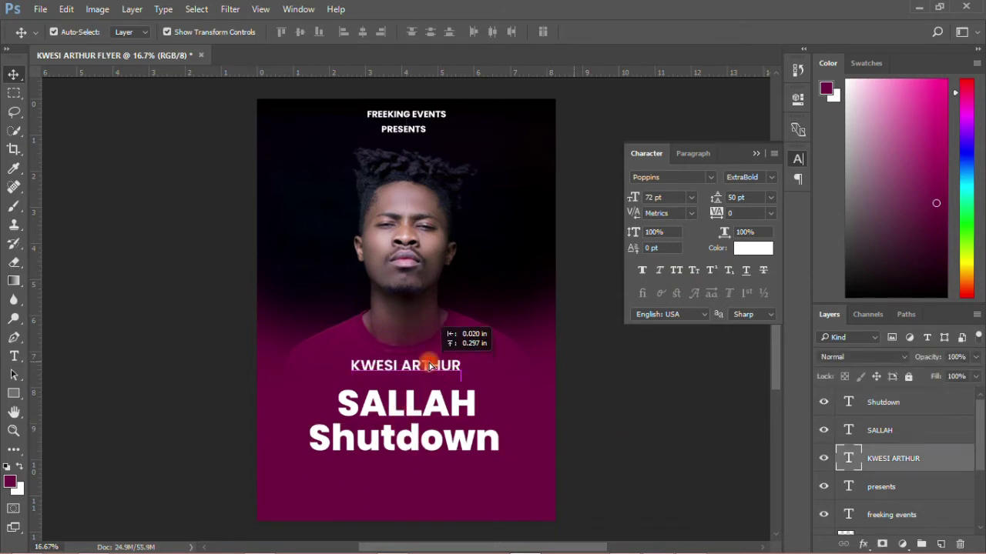
pyautogui.click(425, 403)
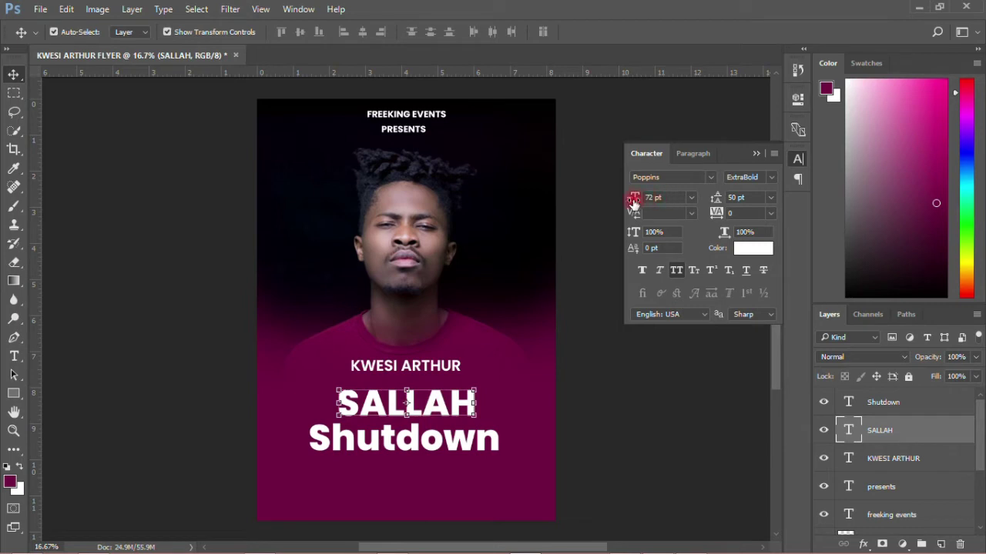
# Enlarge SALLAH to 104 pt and shift SALLAH, Shutdown and KWESI ARTHUR towards centre.
pyautogui.moveTo(641, 204); pyautogui.dragTo(648, 200)
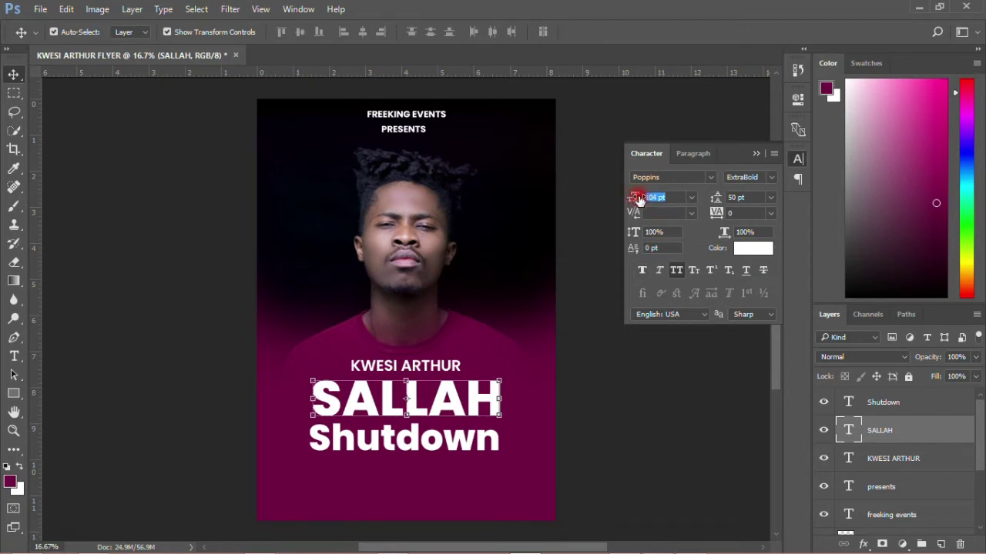
pyautogui.moveTo(419, 407); pyautogui.dragTo(420, 412)
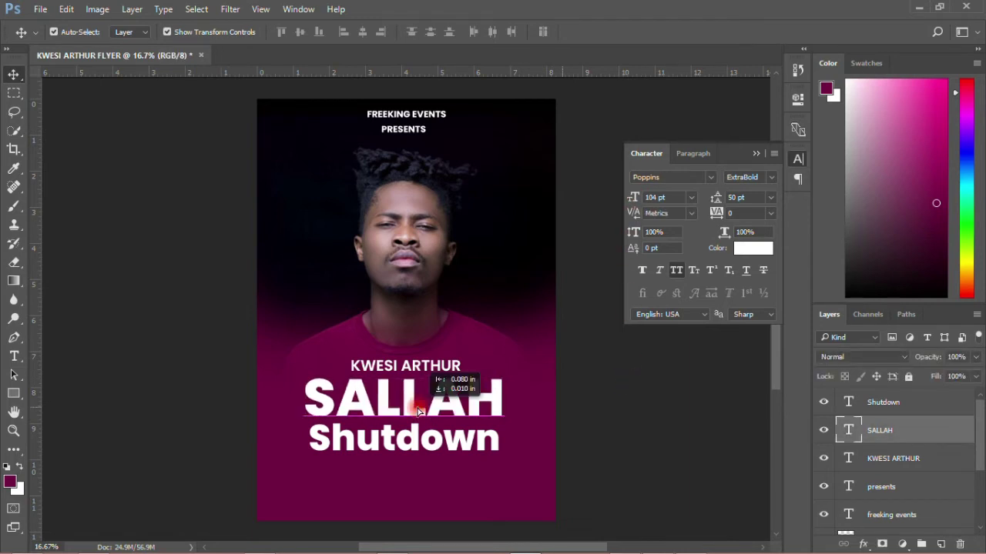
pyautogui.moveTo(464, 436); pyautogui.dragTo(473, 437)
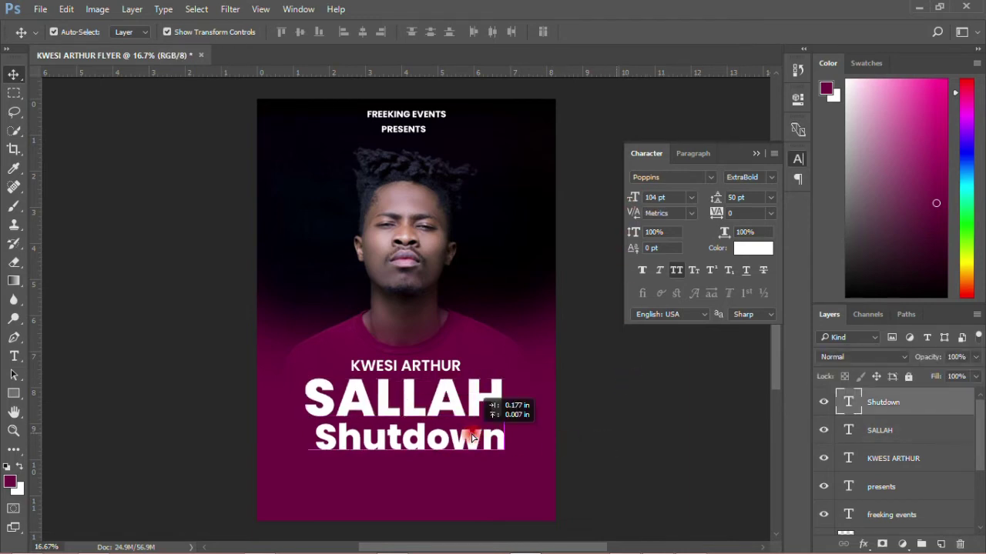
pyautogui.click(568, 409)
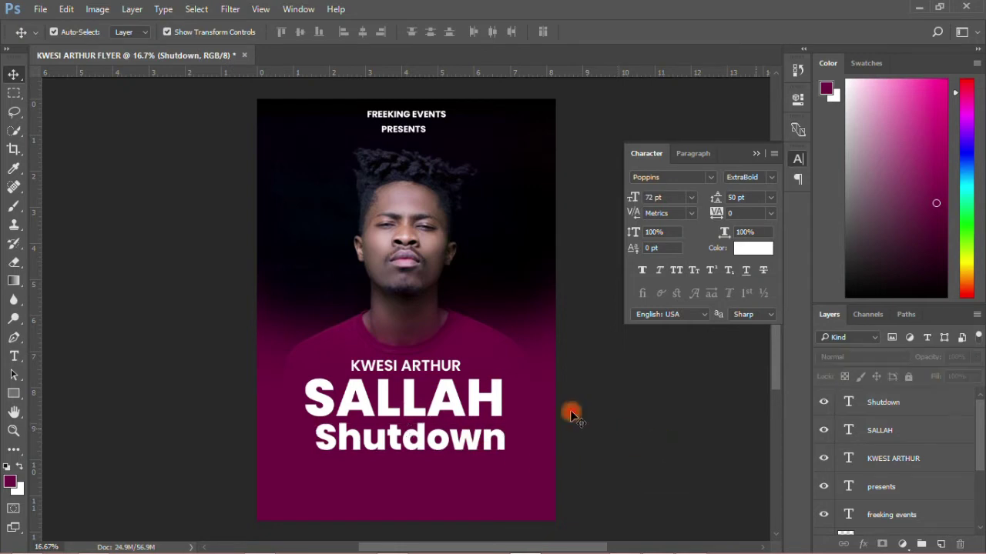
pyautogui.moveTo(451, 368); pyautogui.dragTo(441, 362)
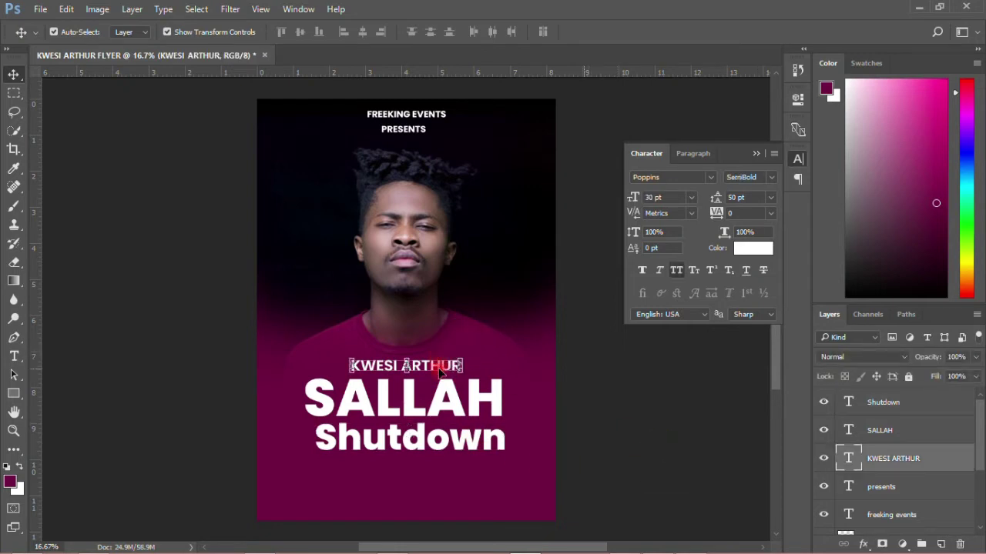
pyautogui.click(625, 429)
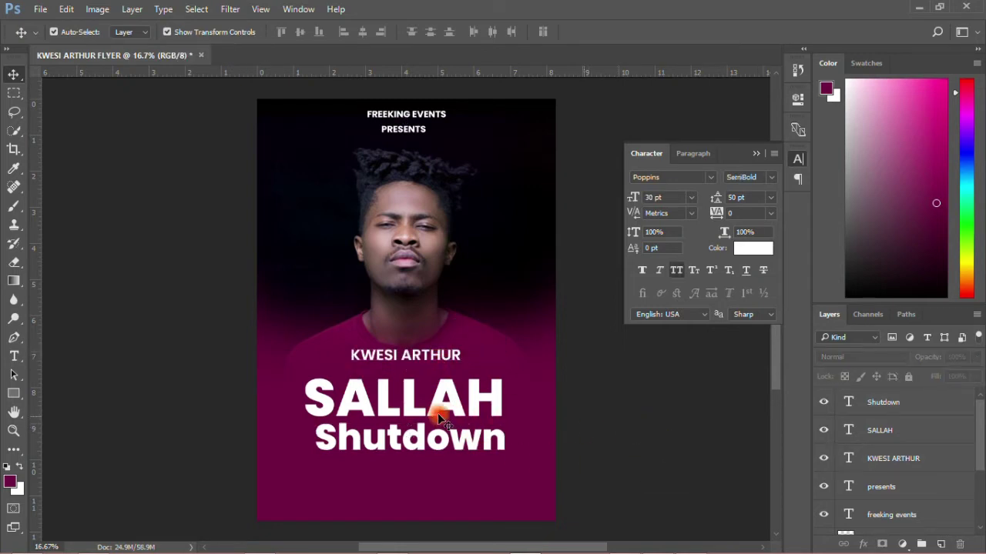
pyautogui.moveTo(426, 402); pyautogui.dragTo(434, 402)
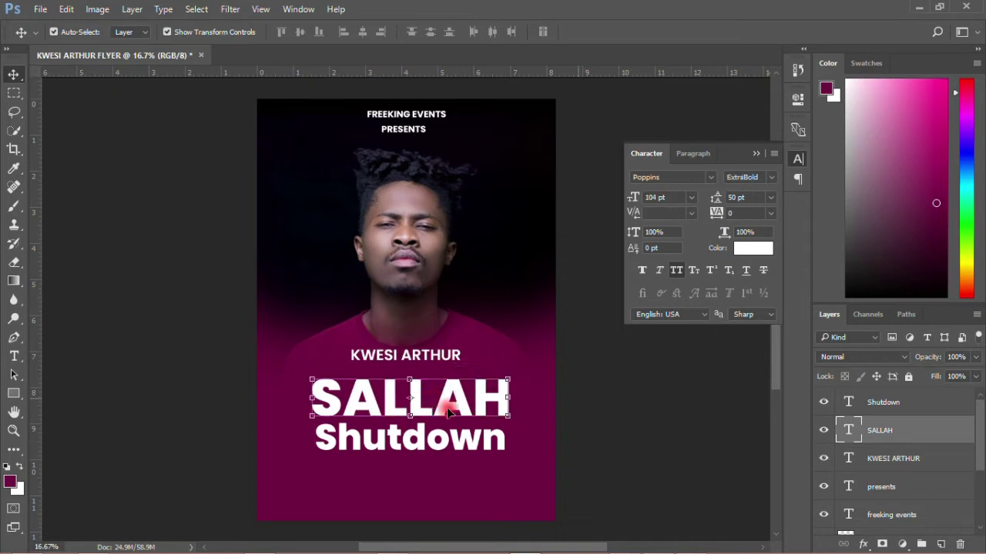
pyautogui.click(665, 442)
# Fine-tune KWESI ARTHUR's position so the three title lines stack neatly.
pyautogui.click(420, 446)
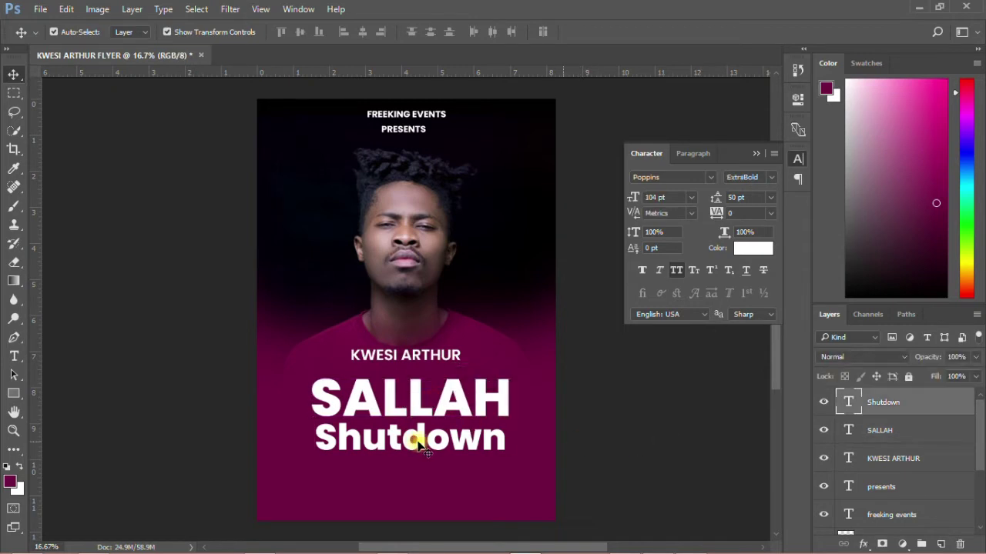
pyautogui.click(613, 429)
pyautogui.click(445, 361)
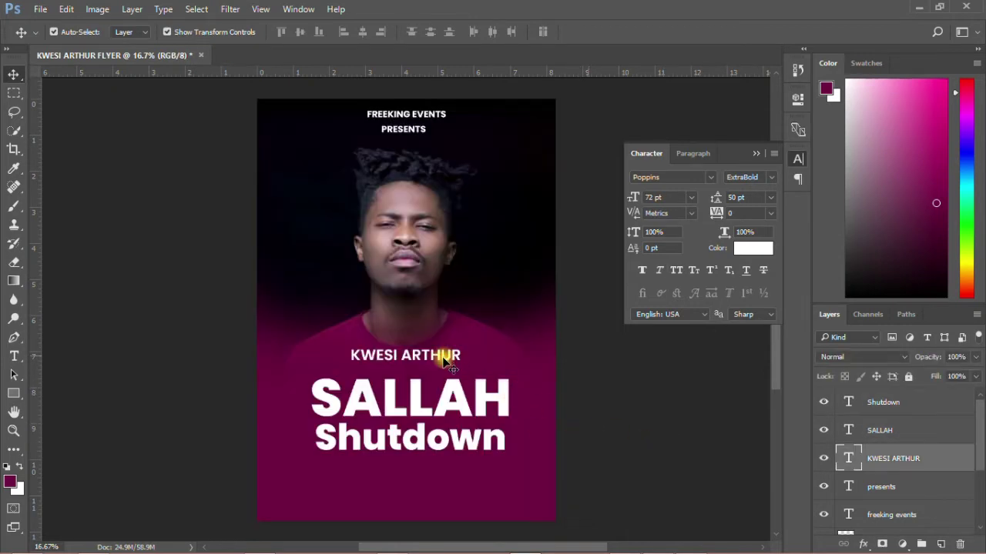
pyautogui.moveTo(444, 361); pyautogui.dragTo(445, 369)
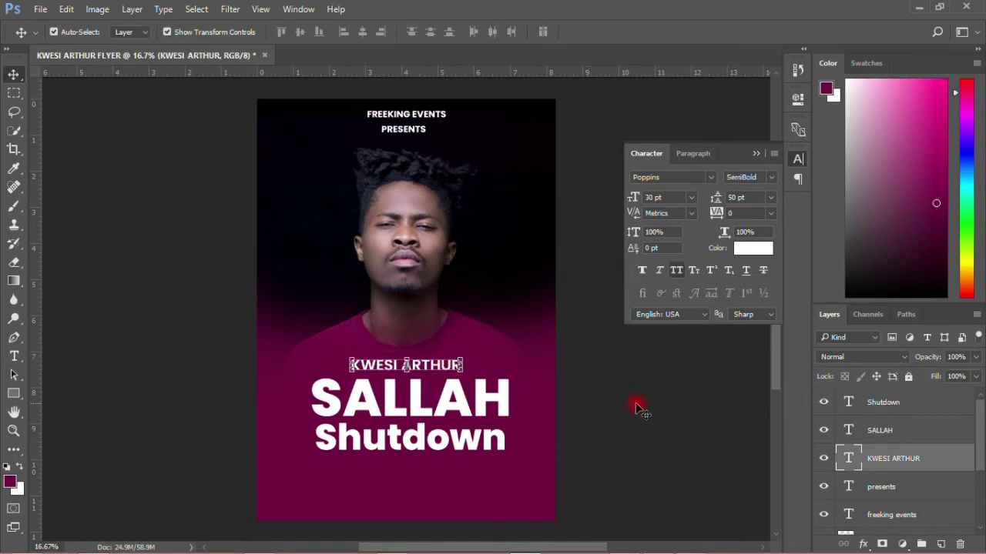
pyautogui.click(612, 408)
pyautogui.click(489, 395)
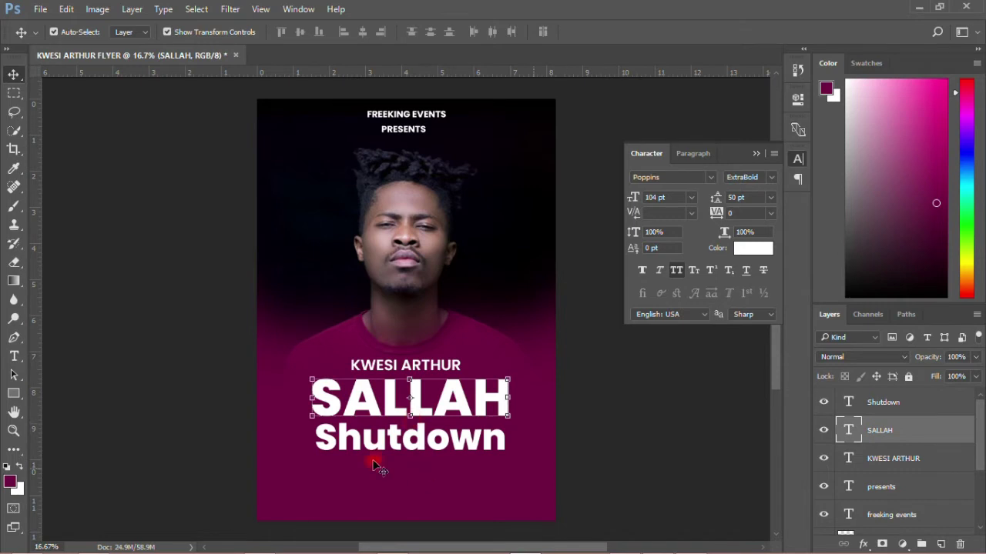
pyautogui.click(383, 425)
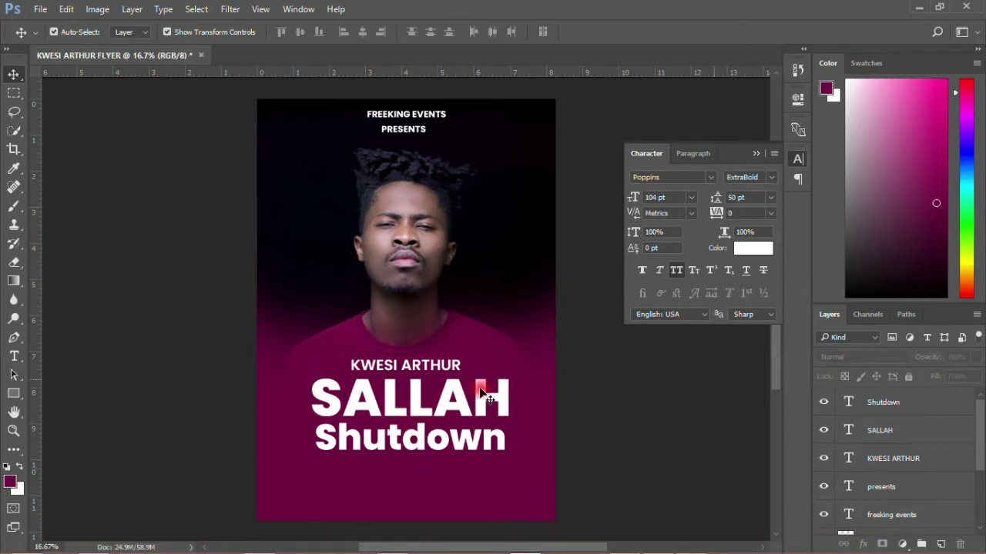
pyautogui.click(462, 406)
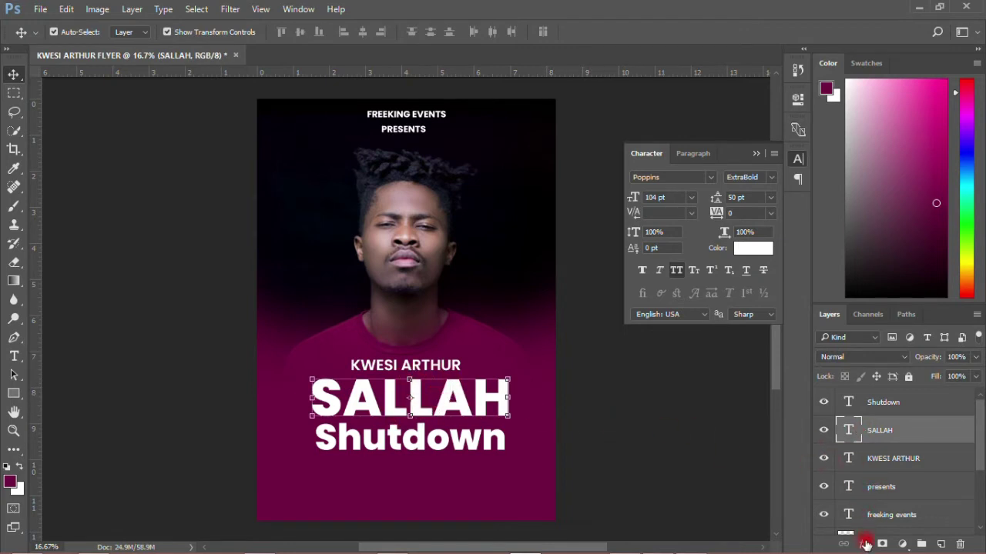
# Give SALLAH a Bevel & Emboss with 147% depth, 43 px size and 12 px soften.
pyautogui.click(857, 545)
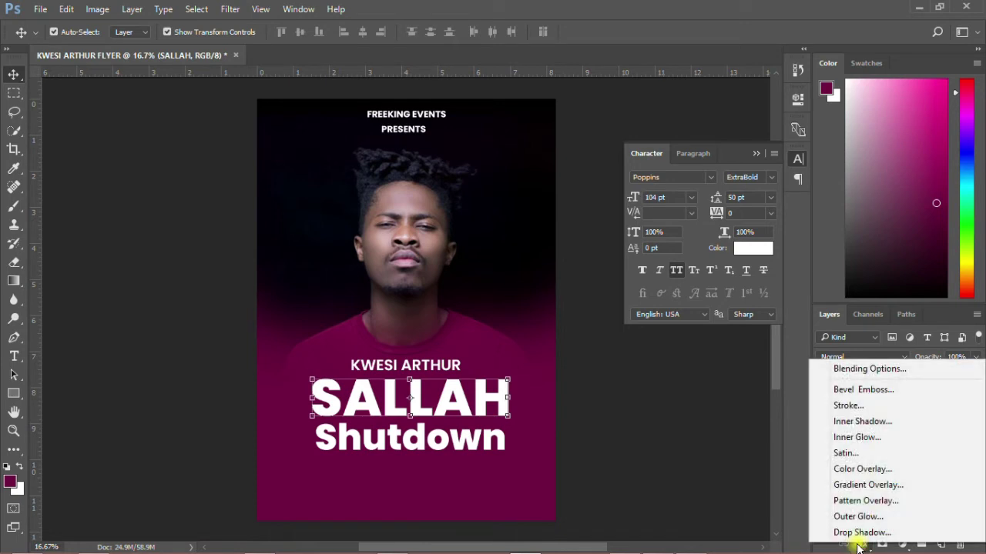
pyautogui.click(855, 389)
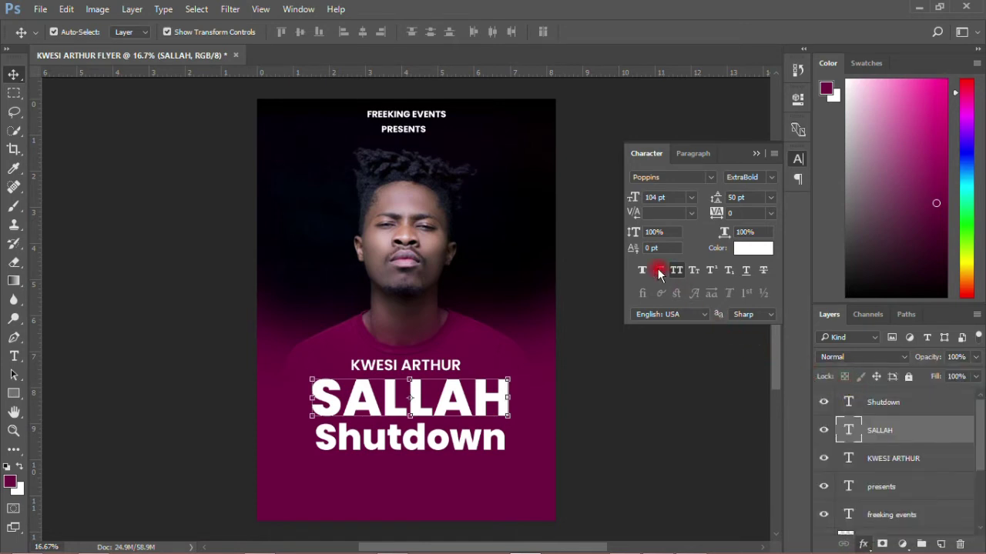
pyautogui.press('h')
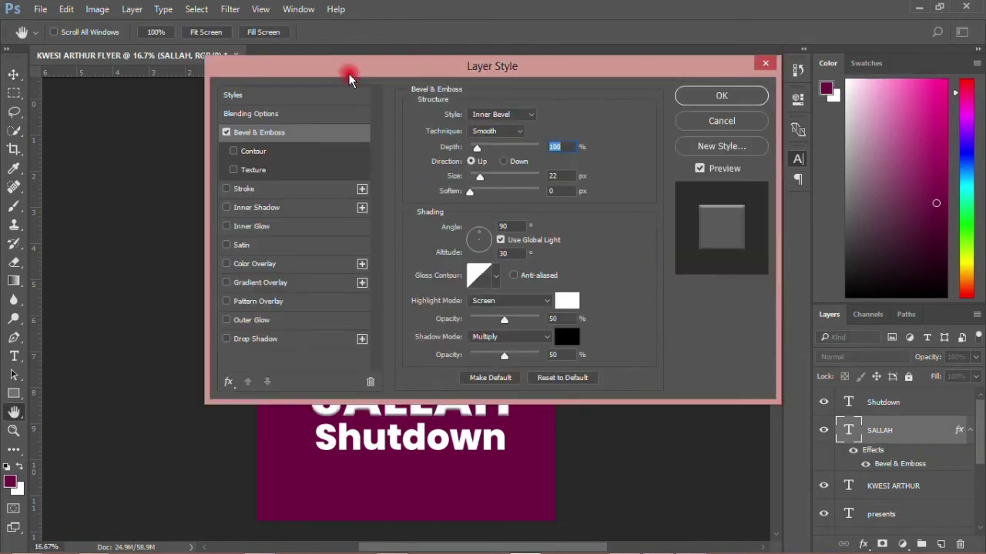
pyautogui.moveTo(349, 79); pyautogui.dragTo(688, 79)
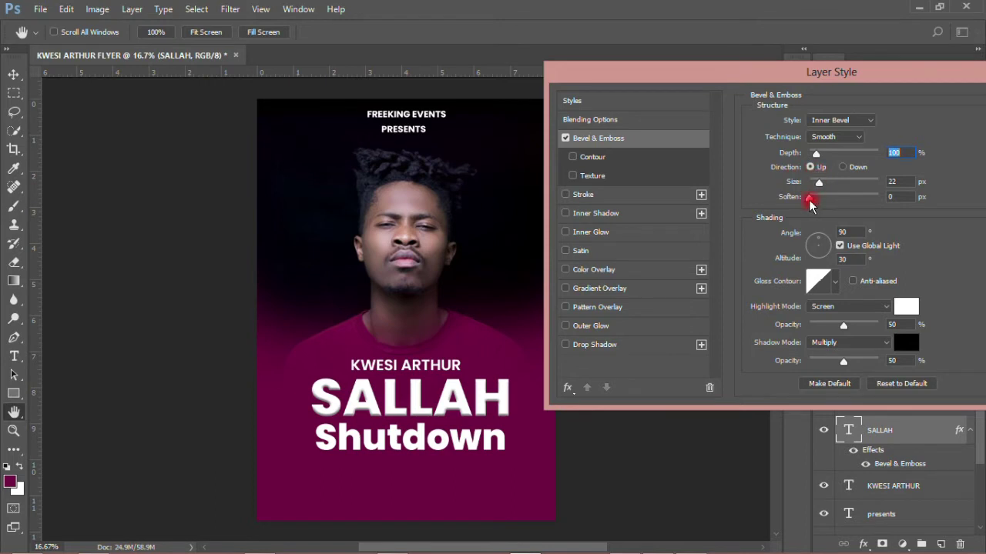
pyautogui.moveTo(808, 197); pyautogui.dragTo(860, 205)
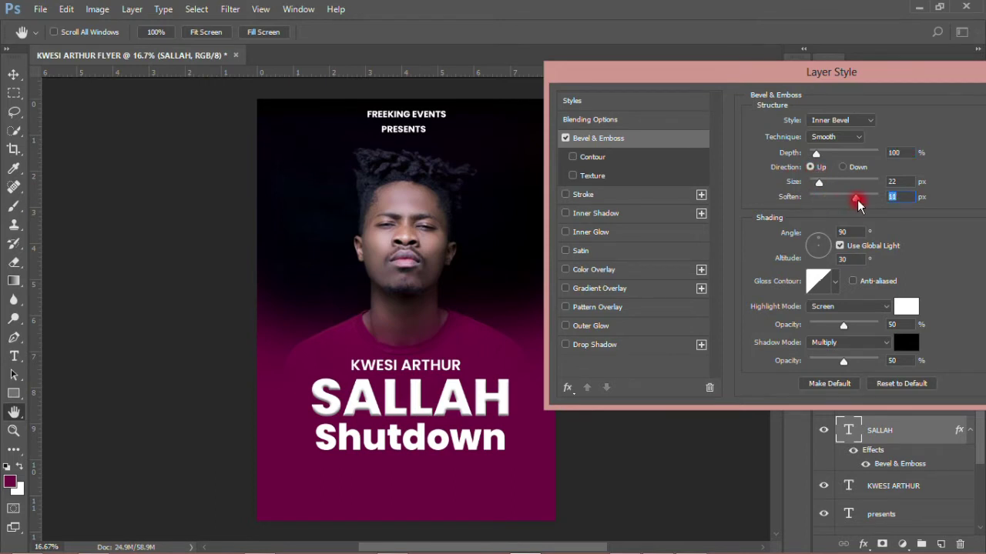
pyautogui.moveTo(816, 154); pyautogui.dragTo(825, 186)
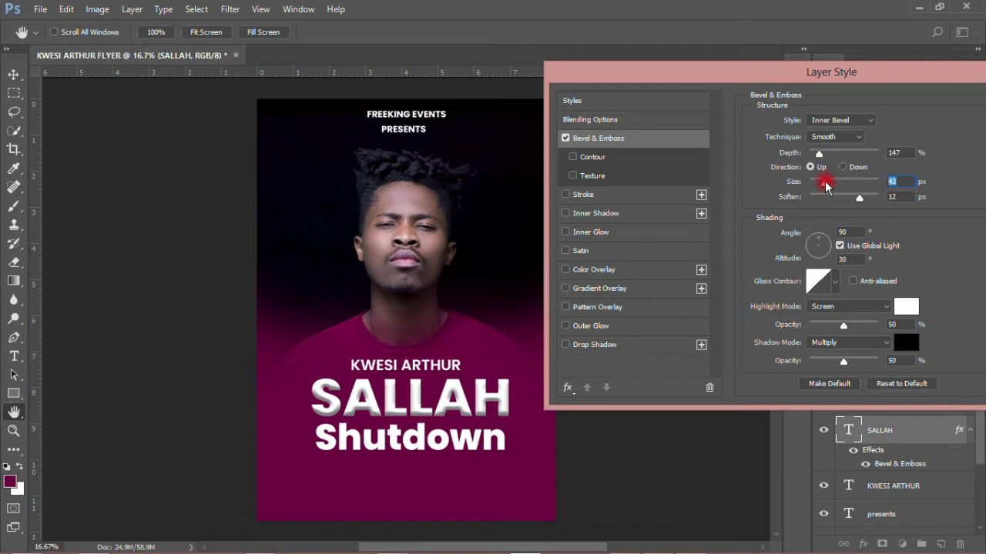
pyautogui.click(803, 72)
pyautogui.moveTo(803, 74); pyautogui.dragTo(748, 71)
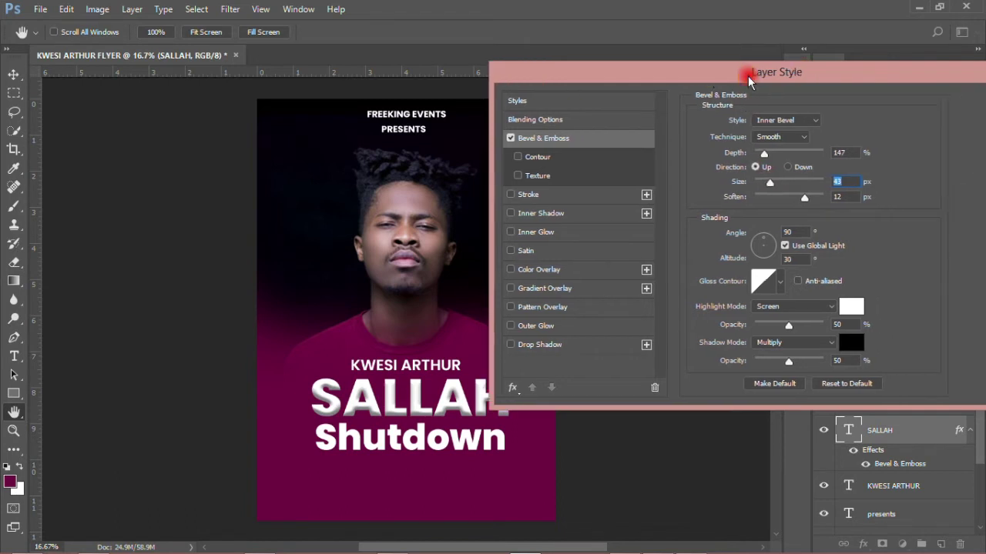
# Give SALLAH a black Stroke positioned Outside with Normal blending.
pyautogui.click(531, 195)
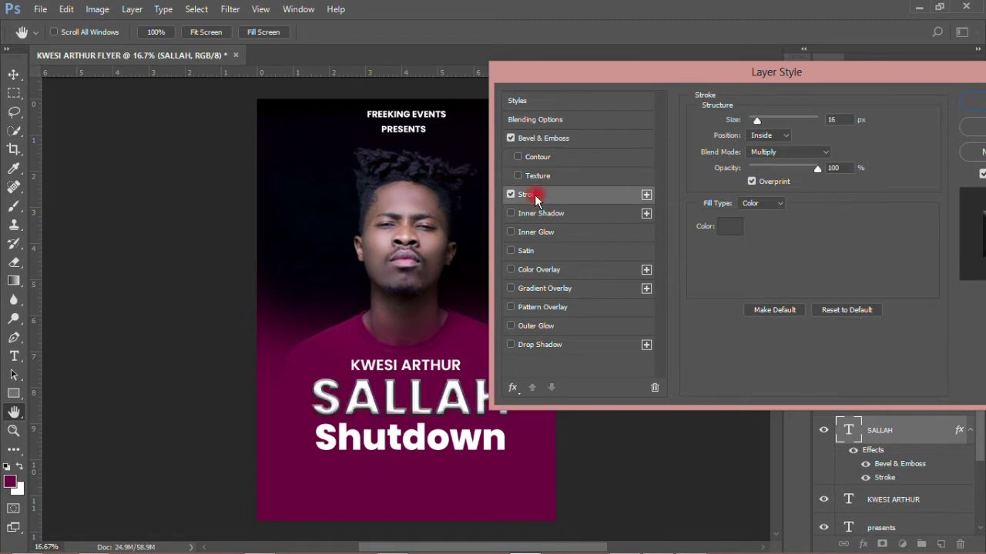
pyautogui.click(776, 136)
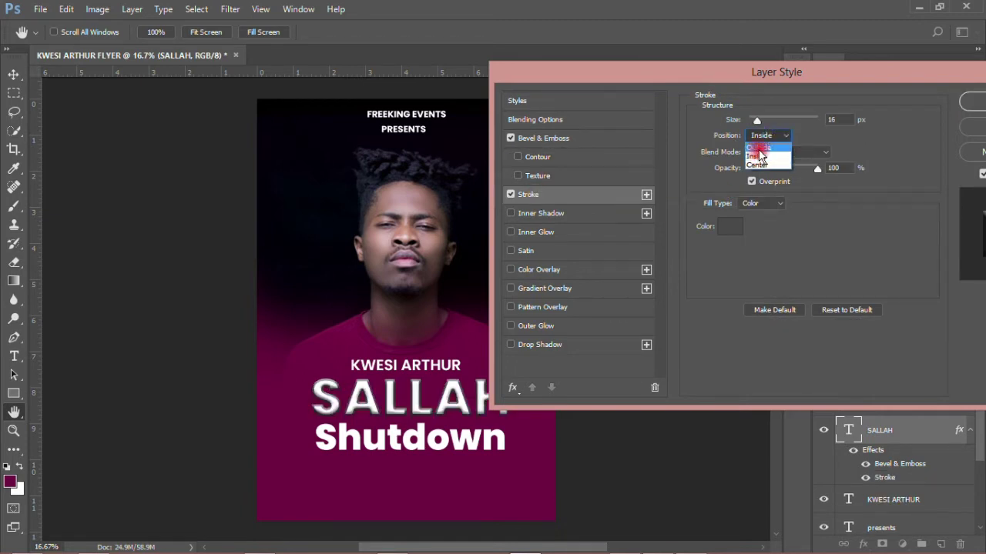
pyautogui.click(759, 148)
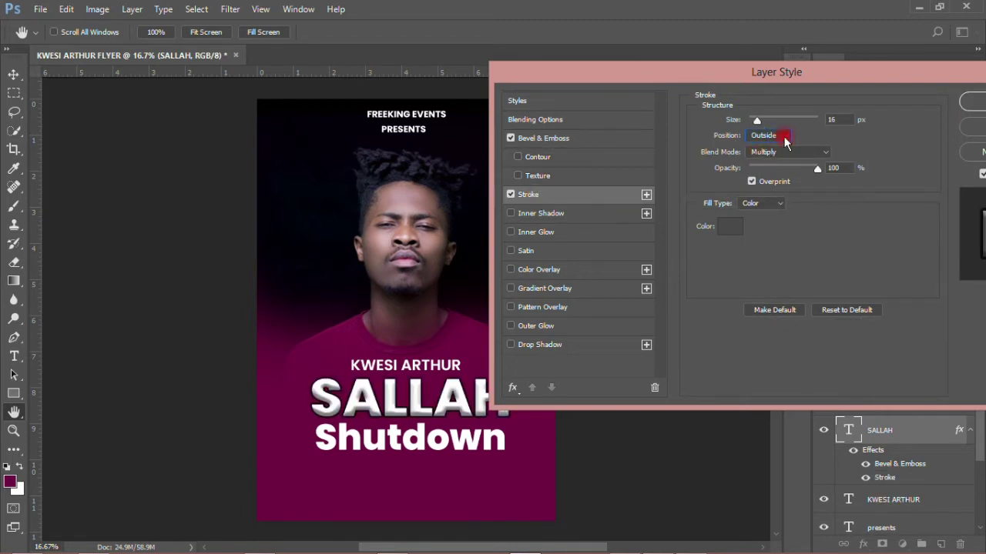
pyautogui.click(774, 151)
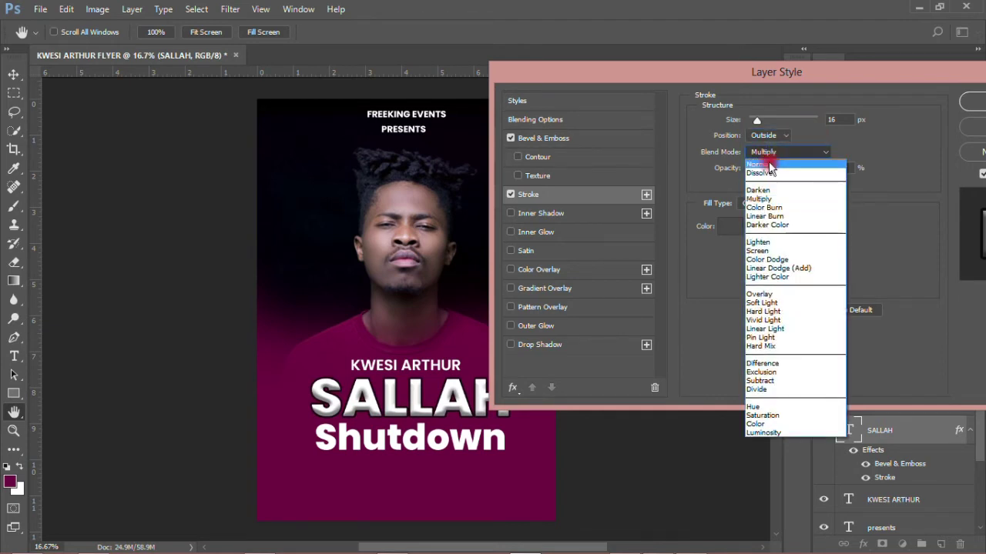
pyautogui.click(768, 165)
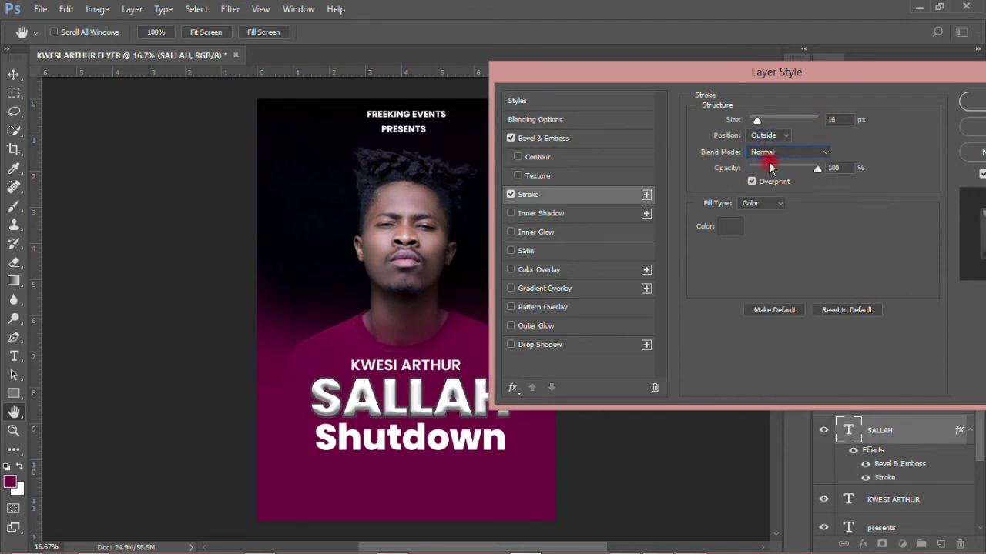
pyautogui.click(733, 226)
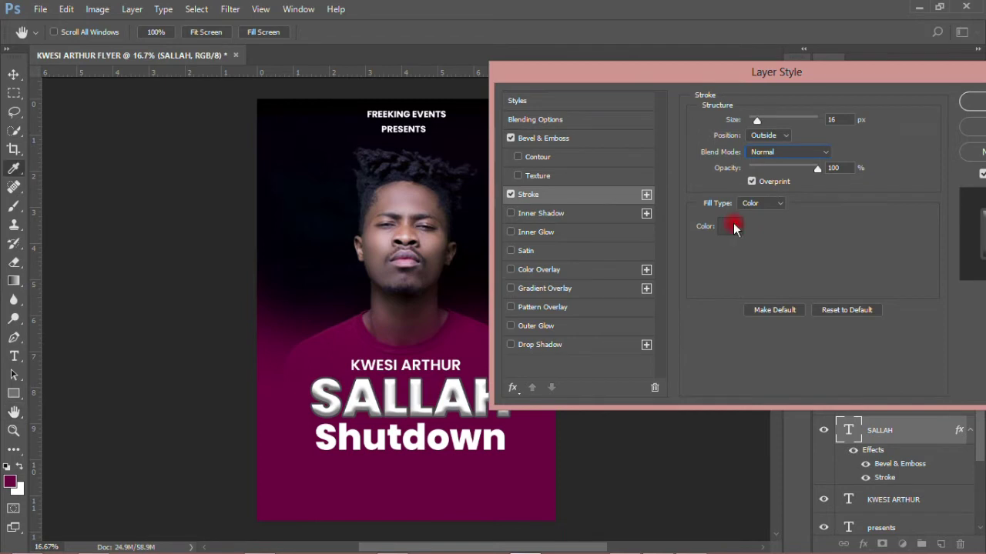
pyautogui.moveTo(726, 273); pyautogui.dragTo(722, 377)
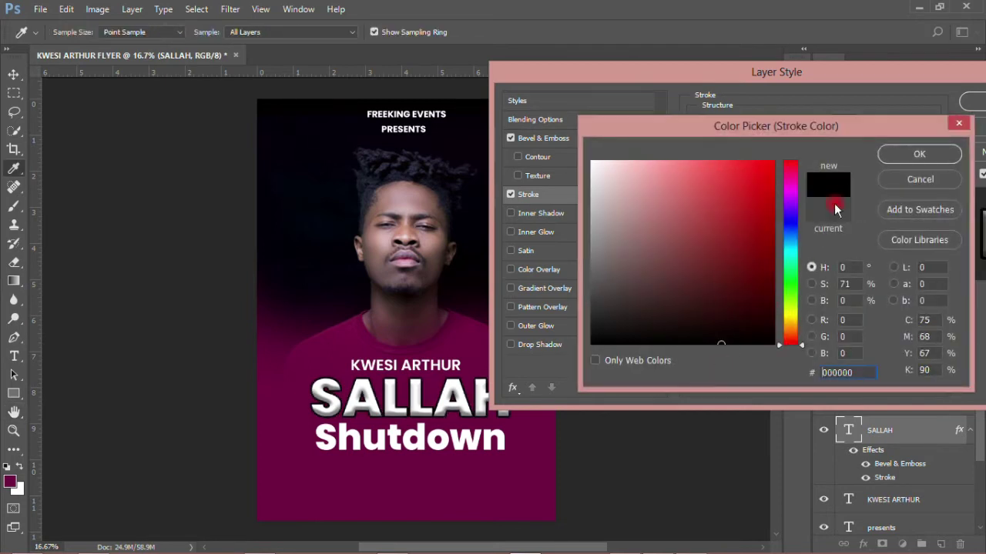
pyautogui.click(893, 153)
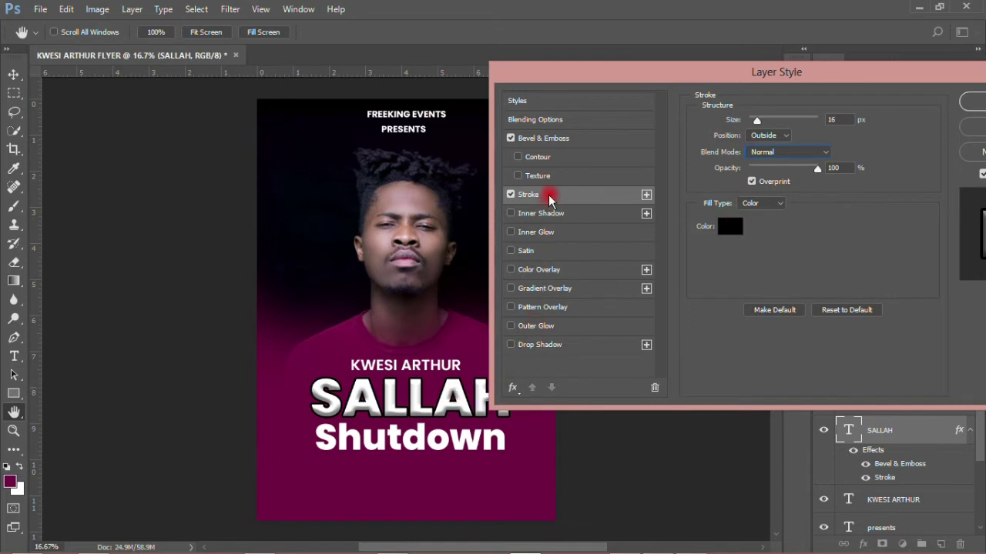
# Add a second Stroke coloured with maroon sampled from the flyer background.
pyautogui.click(646, 195)
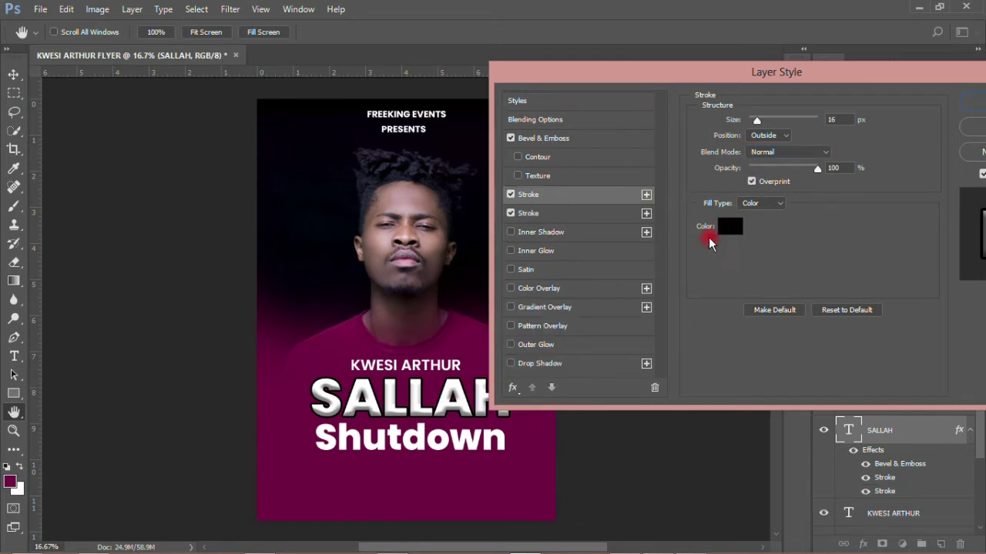
pyautogui.click(728, 227)
pyautogui.click(452, 504)
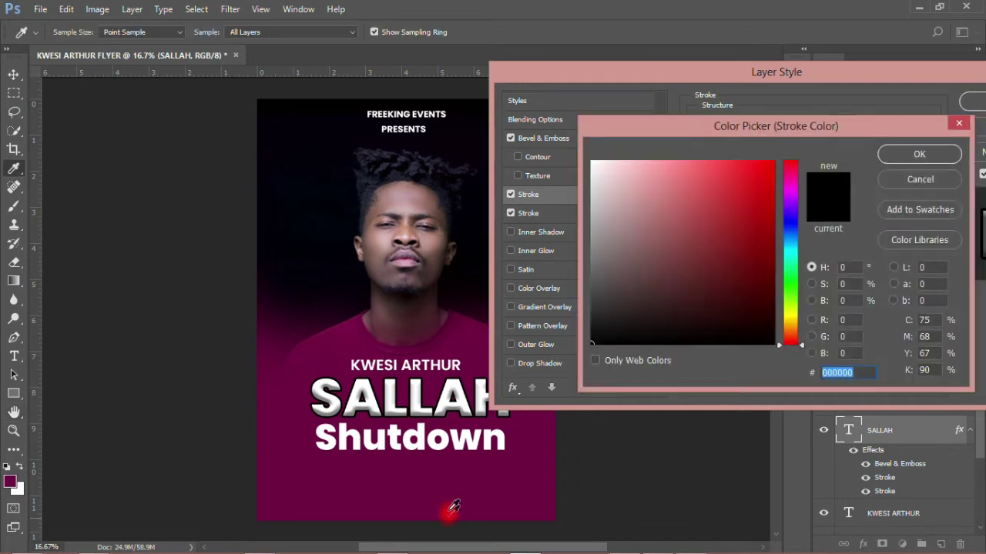
pyautogui.click(889, 154)
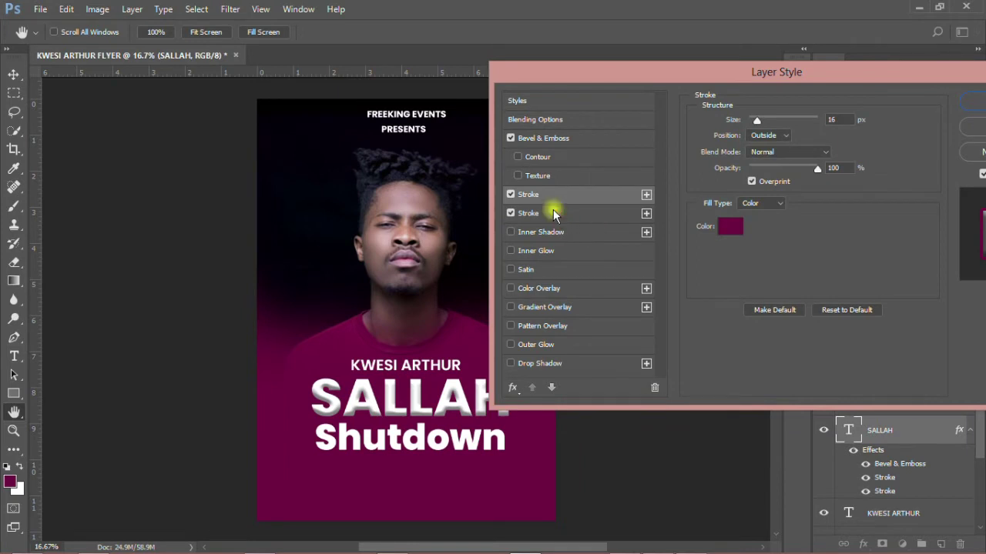
# Thicken both strokes, widening the outer one to 51 px.
pyautogui.click(538, 214)
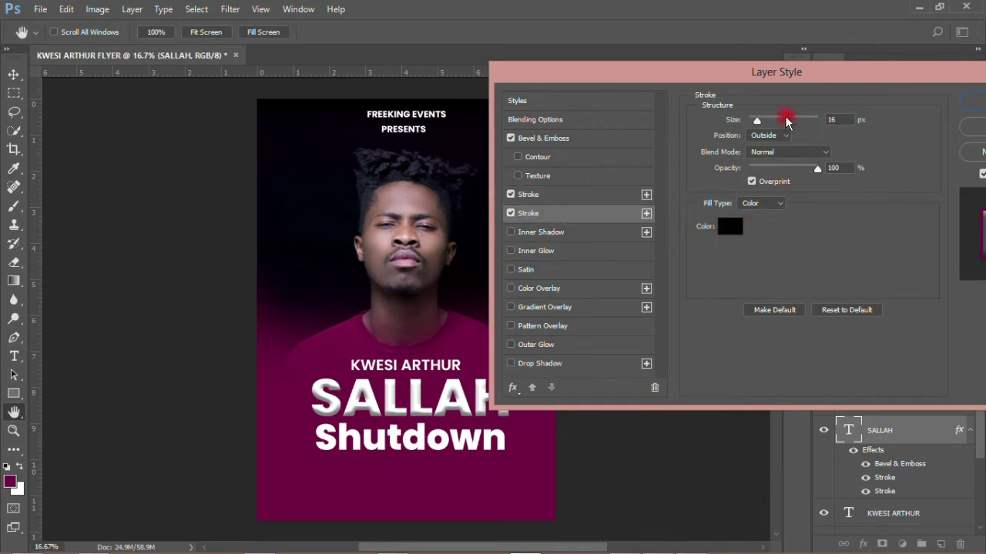
pyautogui.moveTo(757, 125); pyautogui.dragTo(767, 125)
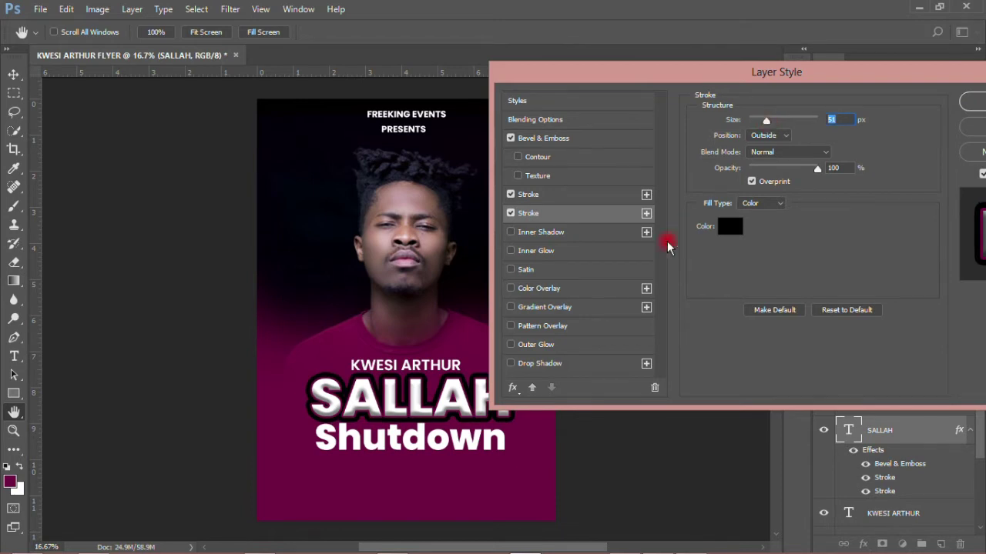
pyautogui.click(553, 196)
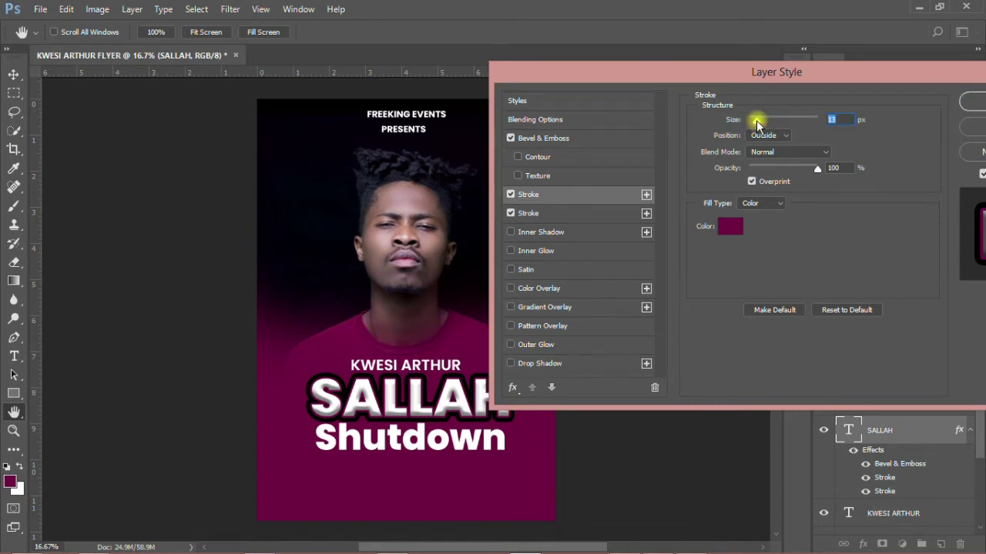
pyautogui.moveTo(757, 125); pyautogui.dragTo(763, 120)
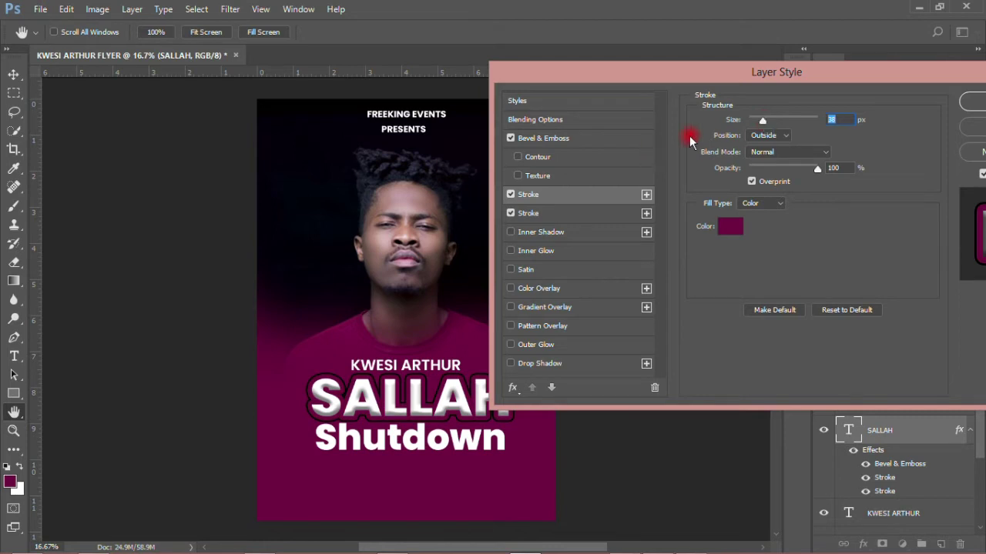
# Make the thick outer stroke white and add a Drop Shadow.
pyautogui.click(538, 213)
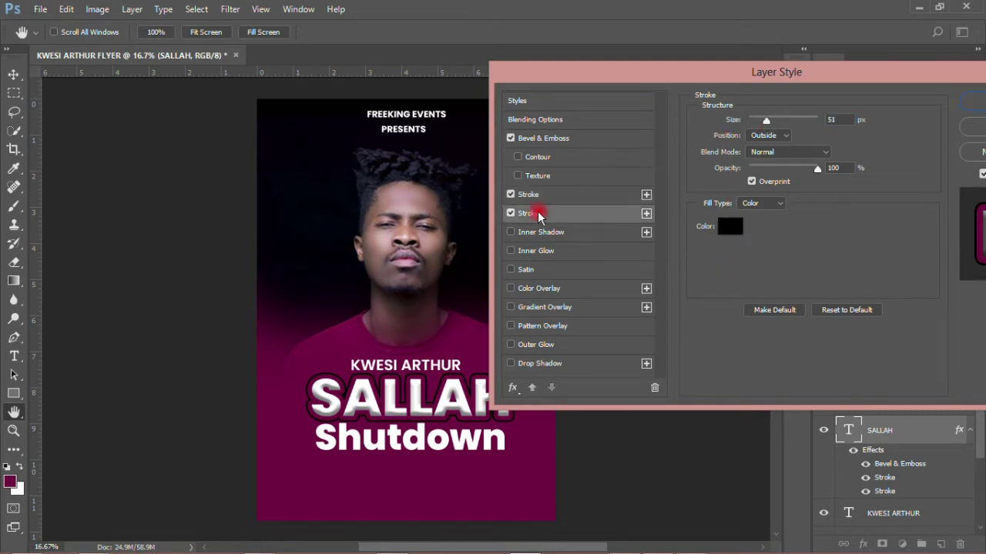
pyautogui.click(720, 226)
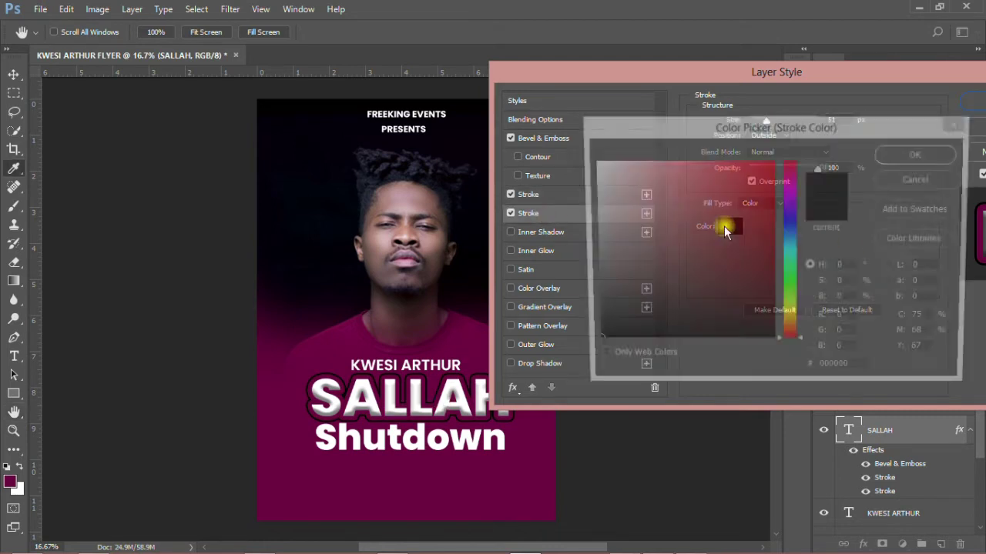
pyautogui.moveTo(649, 187); pyautogui.dragTo(576, 145)
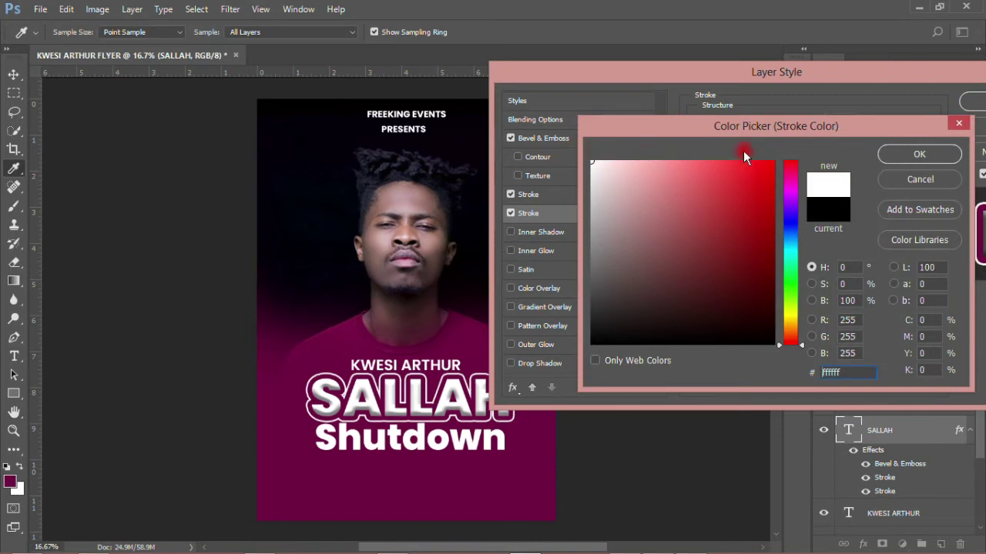
pyautogui.click(920, 154)
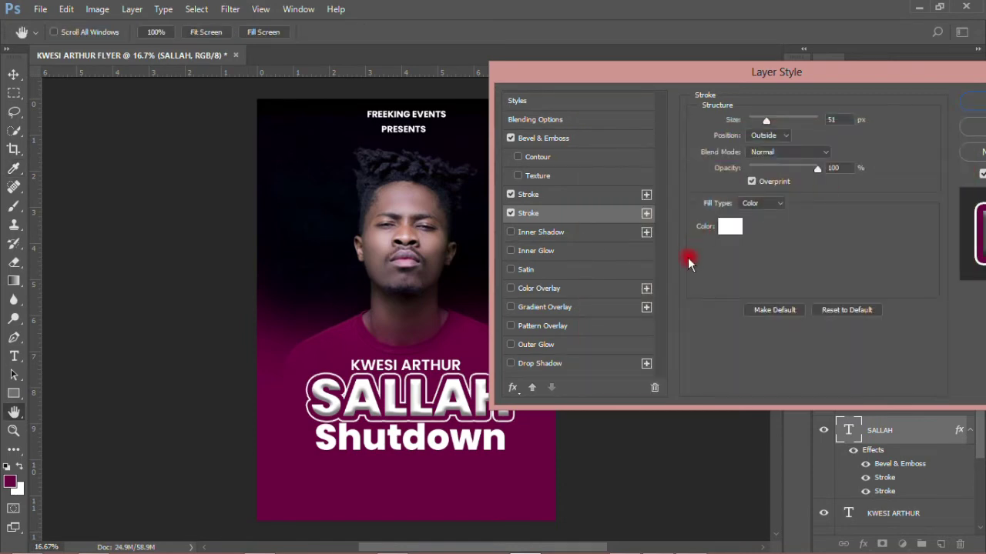
pyautogui.click(544, 364)
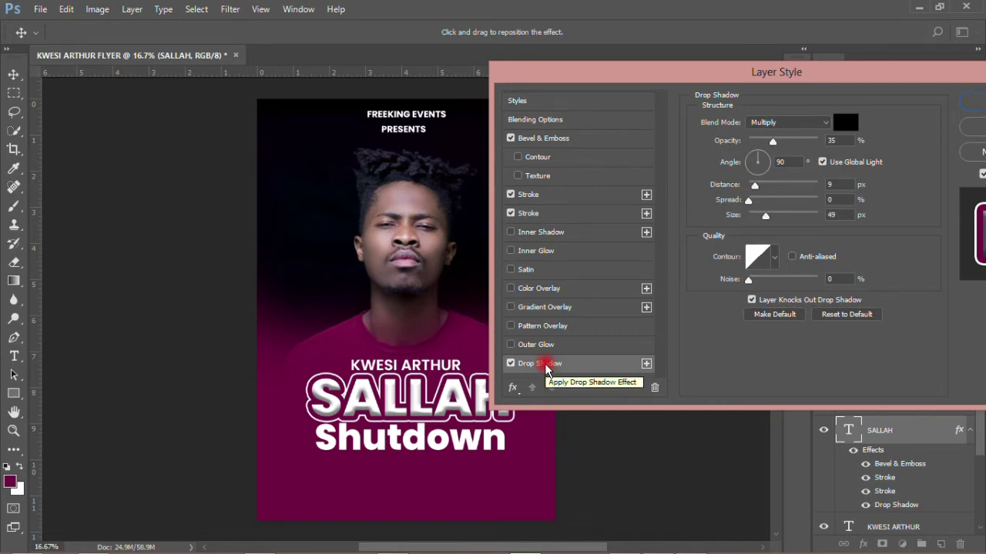
# Set SALLAH's drop shadow to Normal at 100% opacity, adjust size and distance, and apply.
pyautogui.click(780, 122)
pyautogui.click(759, 135)
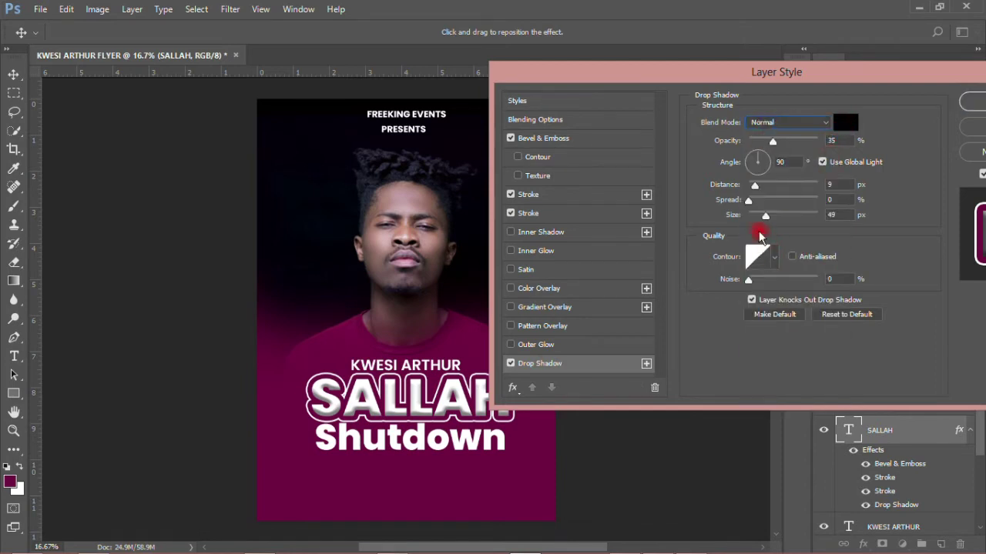
pyautogui.moveTo(774, 143); pyautogui.dragTo(825, 143)
pyautogui.click(764, 215)
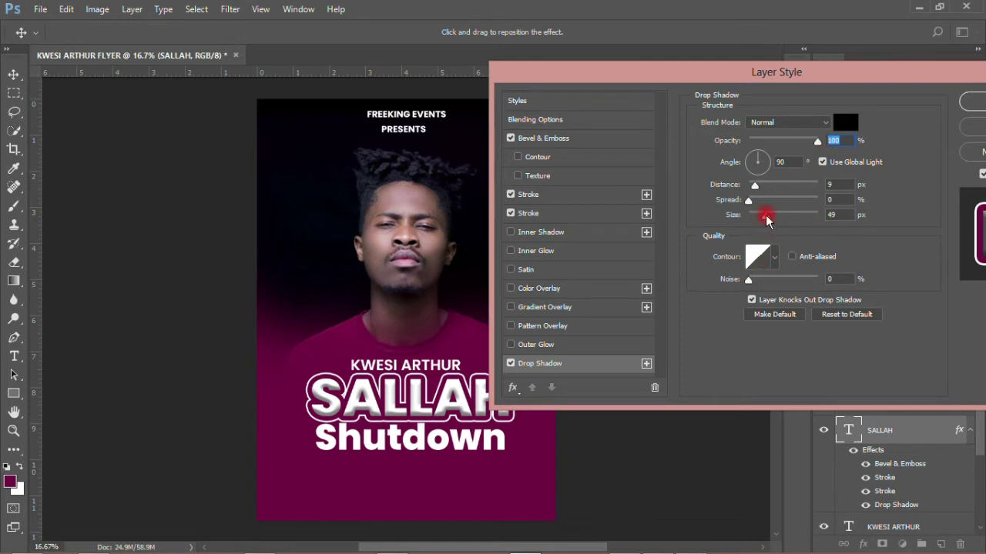
pyautogui.moveTo(765, 218); pyautogui.dragTo(773, 221)
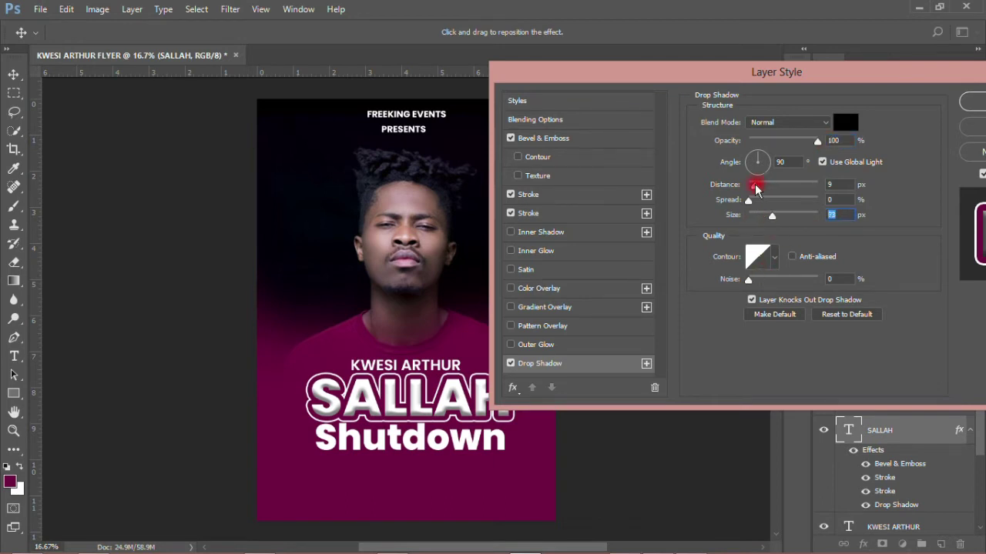
pyautogui.moveTo(755, 185)
pyautogui.mouseDown()
pyautogui.moveTo(780, 189)
pyautogui.moveTo(739, 187)
pyautogui.moveTo(776, 220)
pyautogui.moveTo(749, 219)
pyautogui.mouseUp()
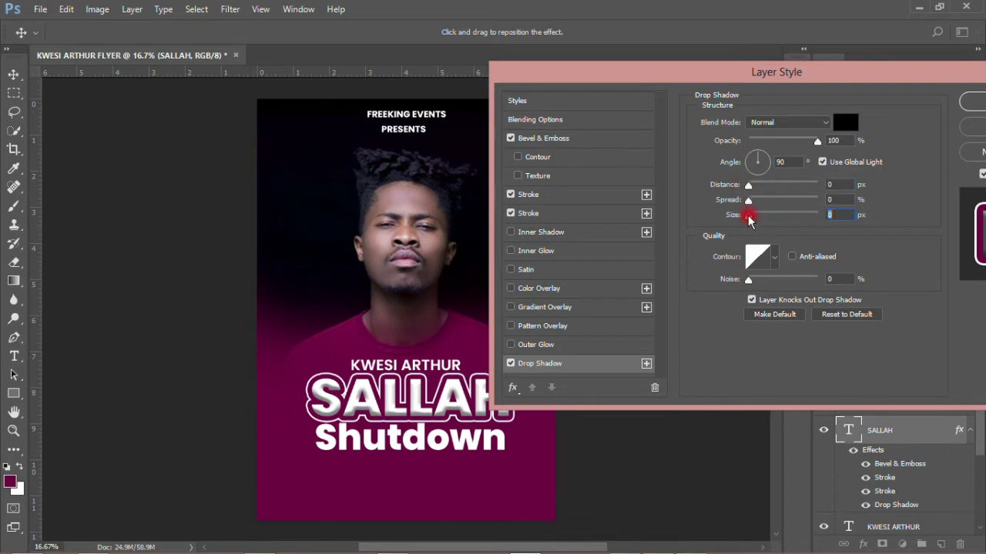
pyautogui.moveTo(774, 75)
pyautogui.mouseDown()
pyautogui.moveTo(824, 78)
pyautogui.moveTo(736, 78)
pyautogui.mouseUp()
pyautogui.click(968, 101)
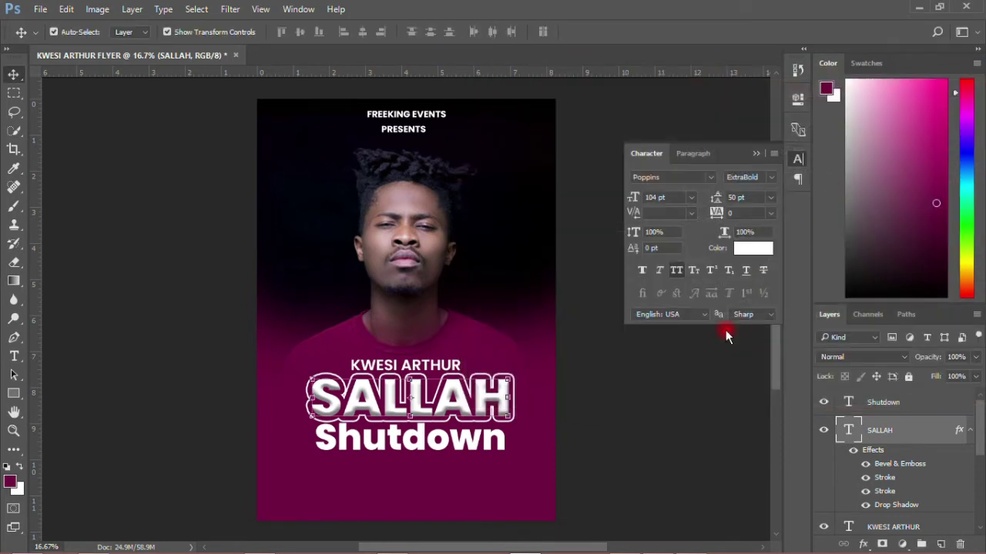
# Collapse SALLAH's effects list and nudge the Shutdown text slightly lower.
pyautogui.click(696, 378)
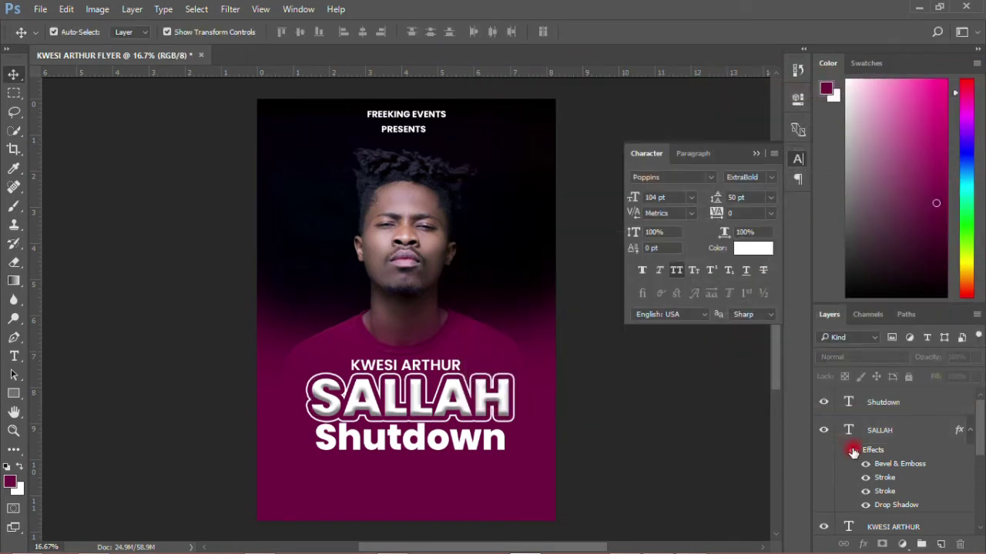
pyautogui.click(969, 429)
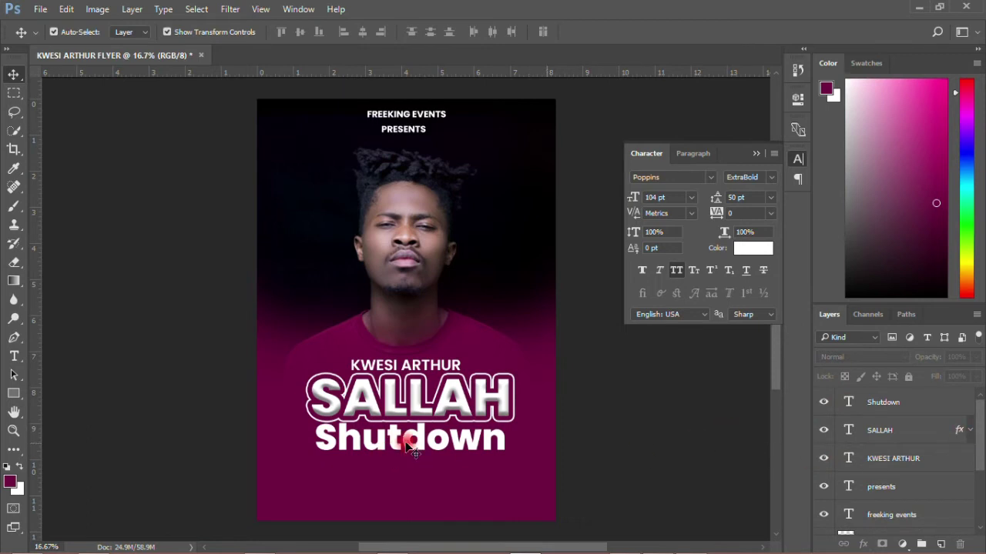
pyautogui.moveTo(430, 451); pyautogui.dragTo(434, 450)
# Add a Gradient Overlay to Shutdown, starting from the Violet, Orange preset.
pyautogui.click(846, 399)
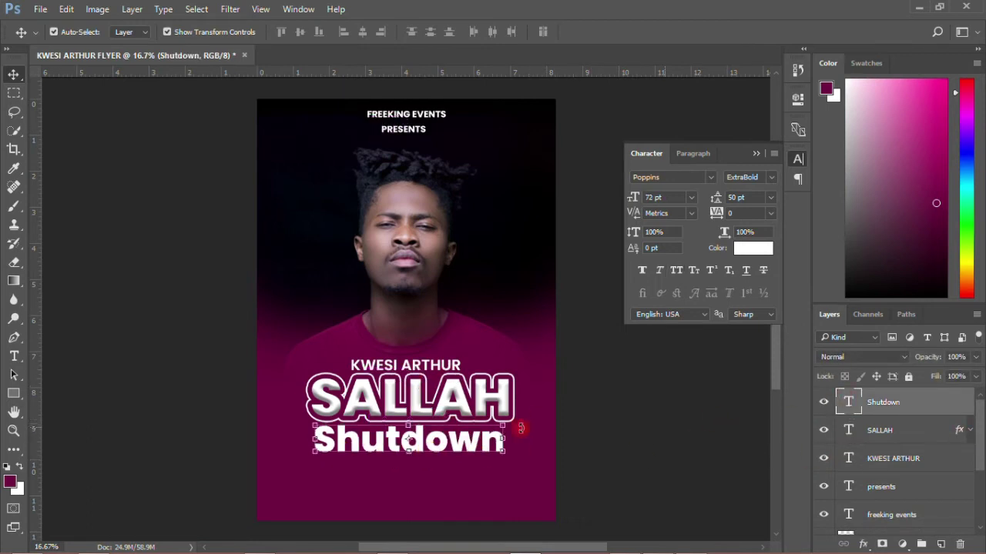
pyautogui.click(868, 544)
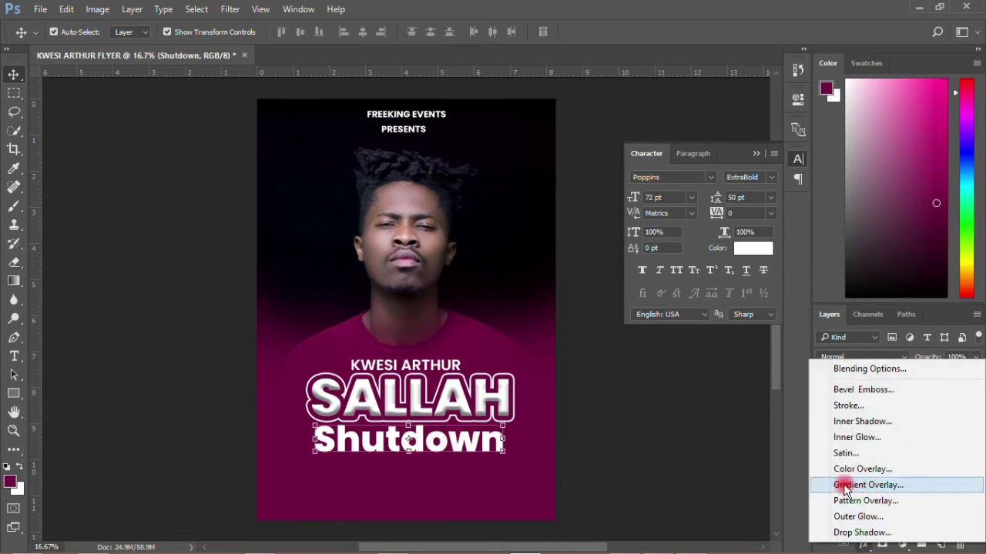
pyautogui.click(878, 484)
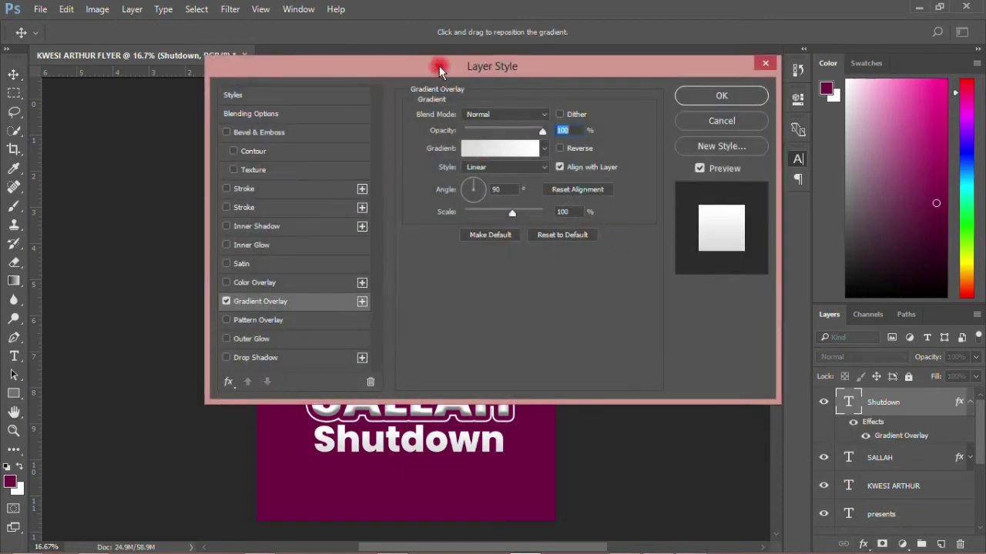
pyautogui.moveTo(447, 31)
pyautogui.mouseDown()
pyautogui.moveTo(835, 79)
pyautogui.moveTo(813, 78)
pyautogui.mouseUp()
pyautogui.click(870, 165)
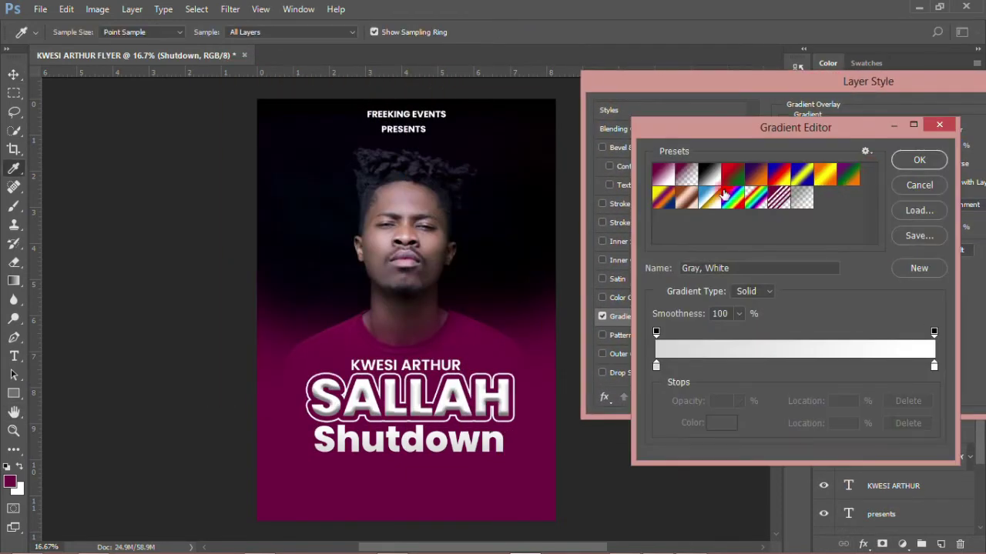
pyautogui.click(759, 181)
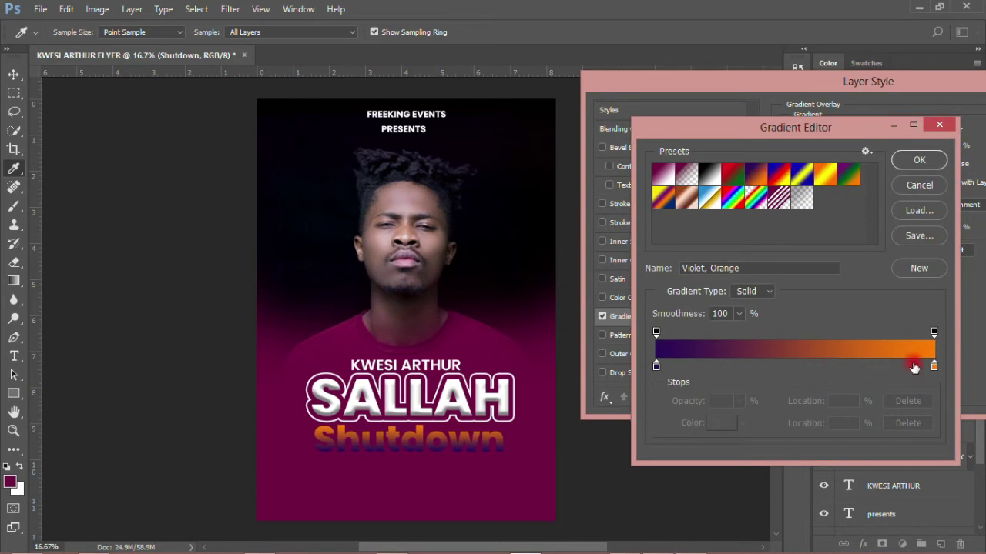
# Change the gradient's right stop to yellow fff000.
pyautogui.doubleClick(934, 369)
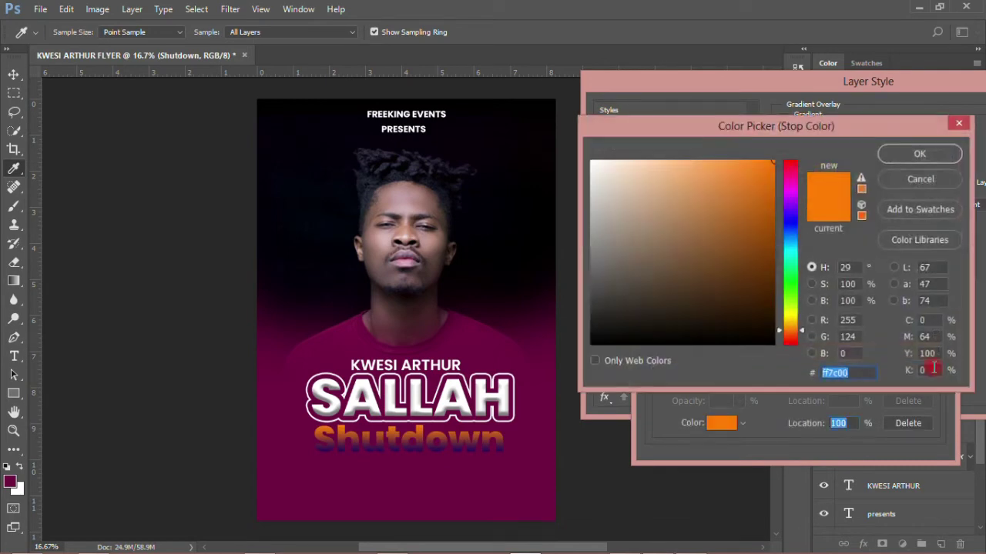
pyautogui.moveTo(799, 327); pyautogui.dragTo(798, 316)
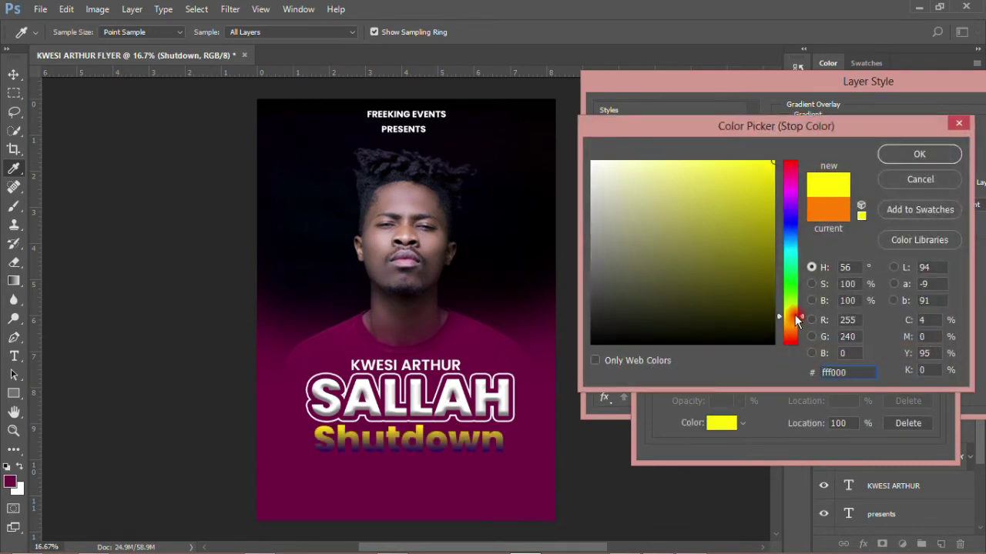
pyautogui.moveTo(762, 164); pyautogui.dragTo(774, 162)
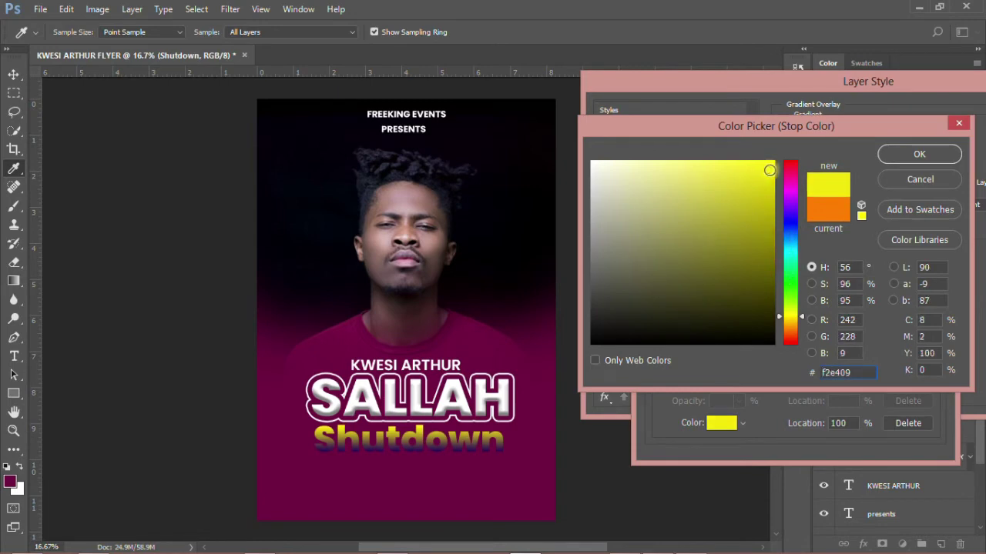
pyautogui.click(919, 154)
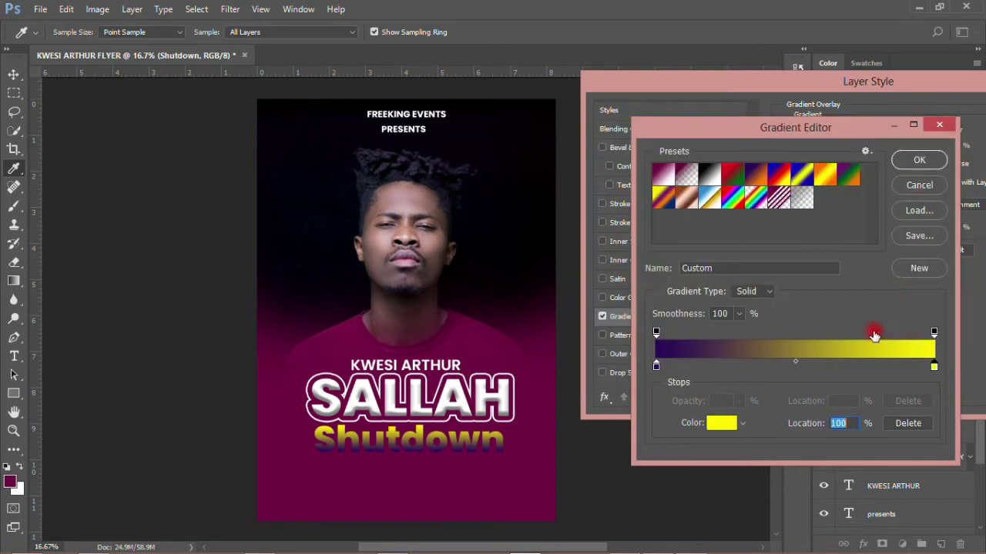
# Change the left stop to red ff0000 and confirm the gradient.
pyautogui.doubleClick(655, 366)
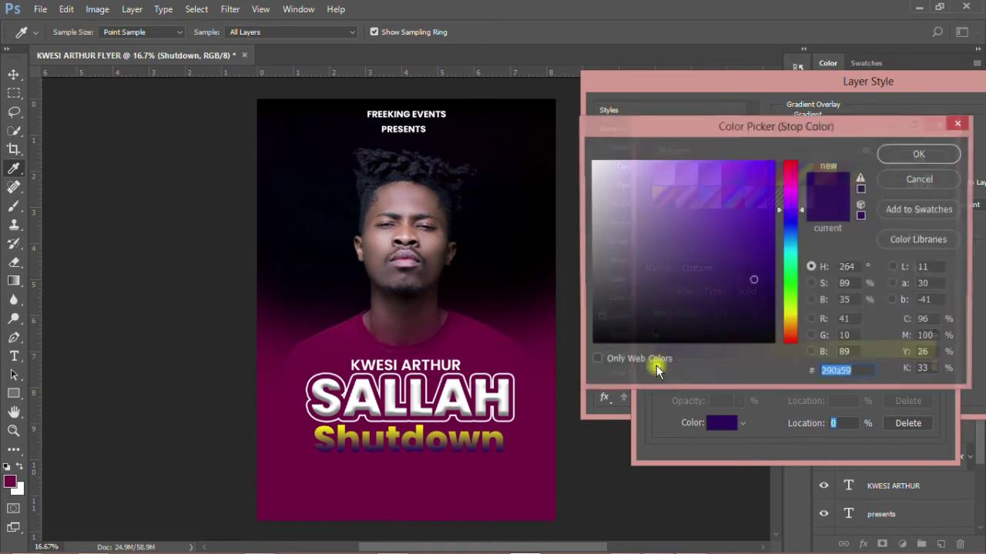
pyautogui.click(790, 343)
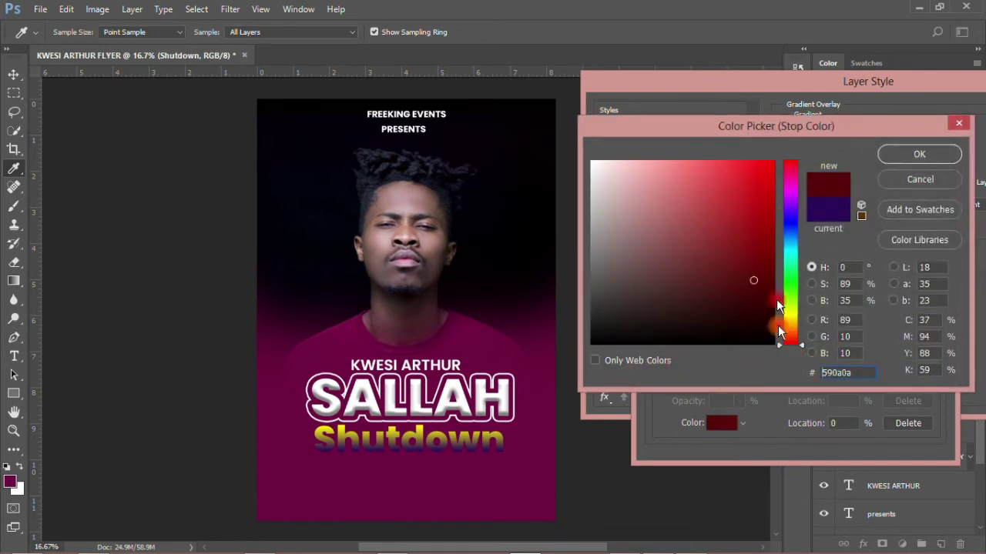
pyautogui.moveTo(772, 198); pyautogui.dragTo(774, 160)
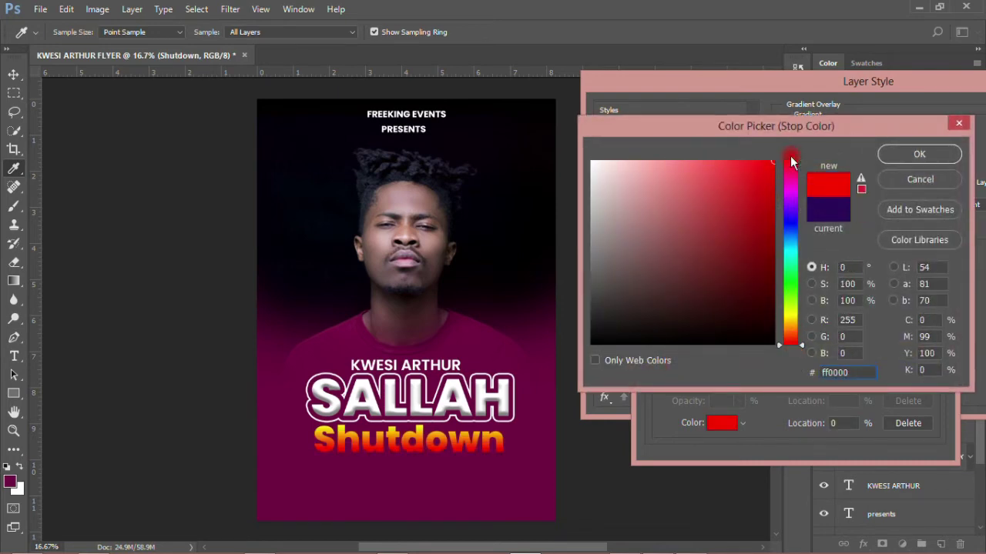
pyautogui.click(919, 154)
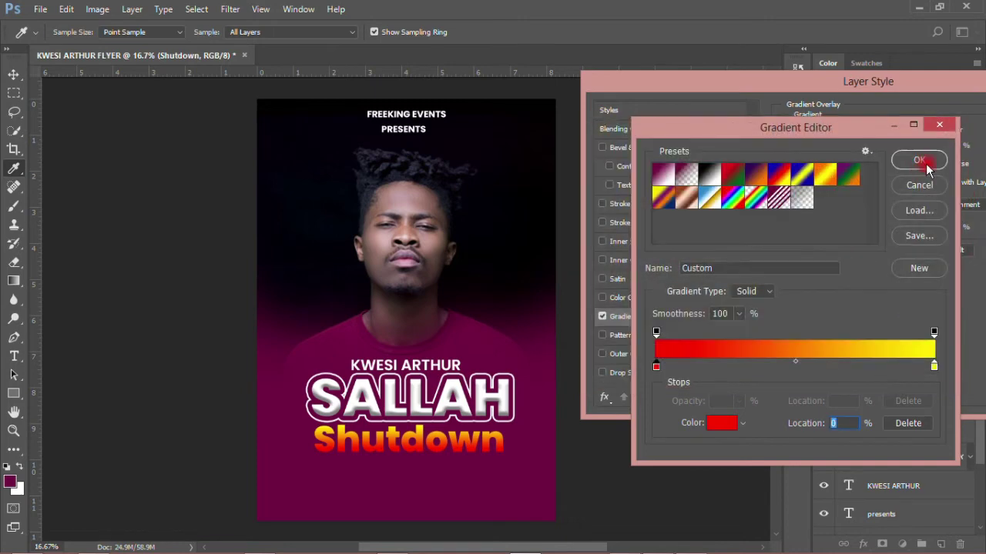
pyautogui.click(924, 161)
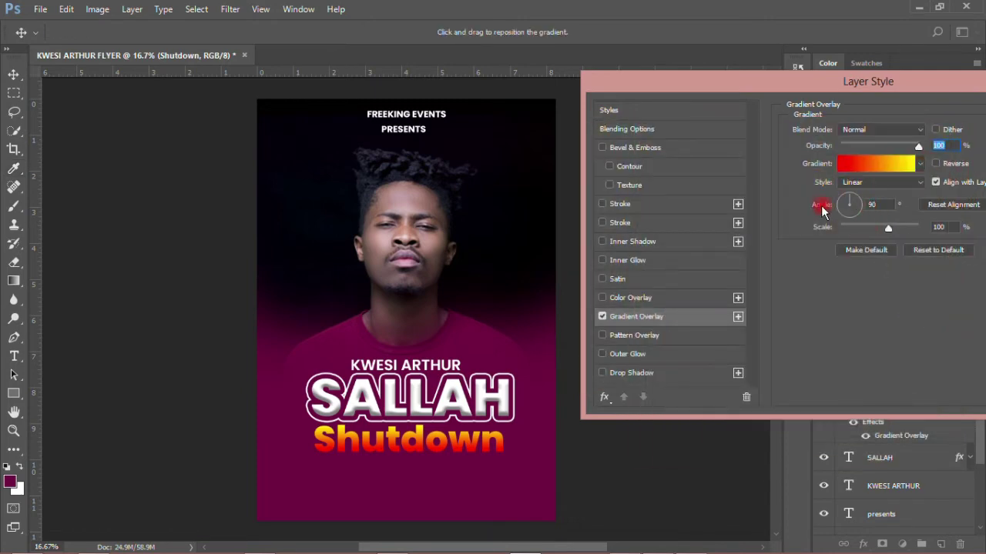
# Set the gradient overlay angle to 45°.
pyautogui.click(881, 204)
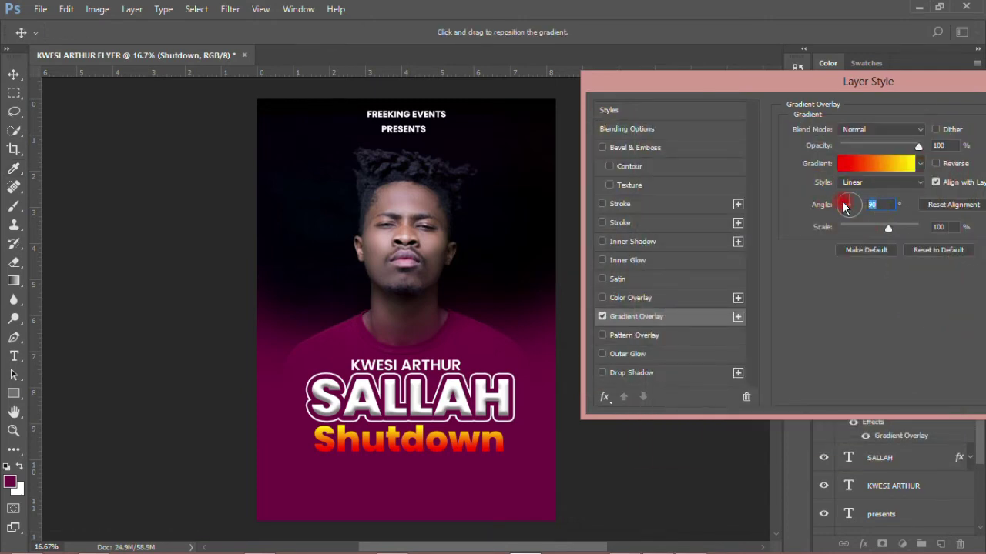
pyautogui.write('45')
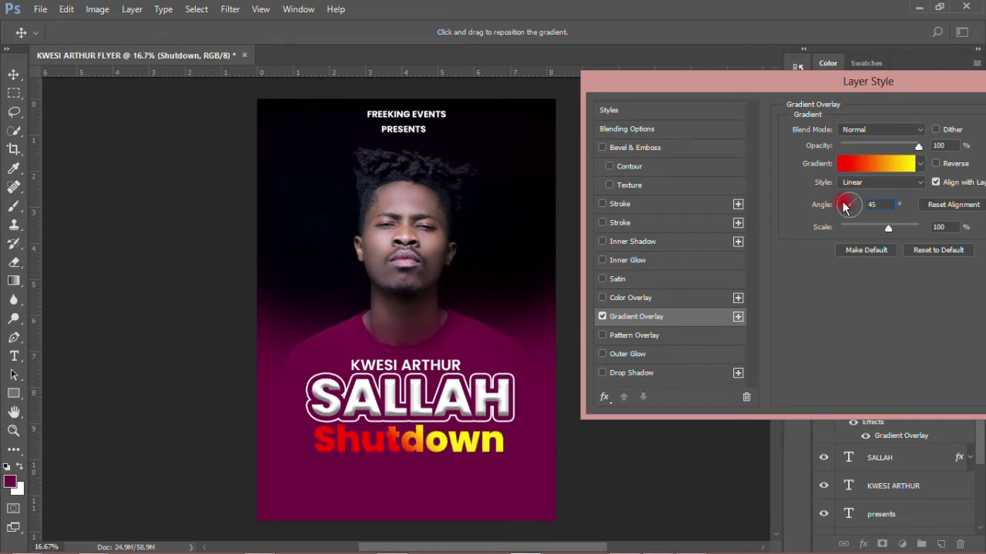
pyautogui.moveTo(911, 81); pyautogui.dragTo(881, 114)
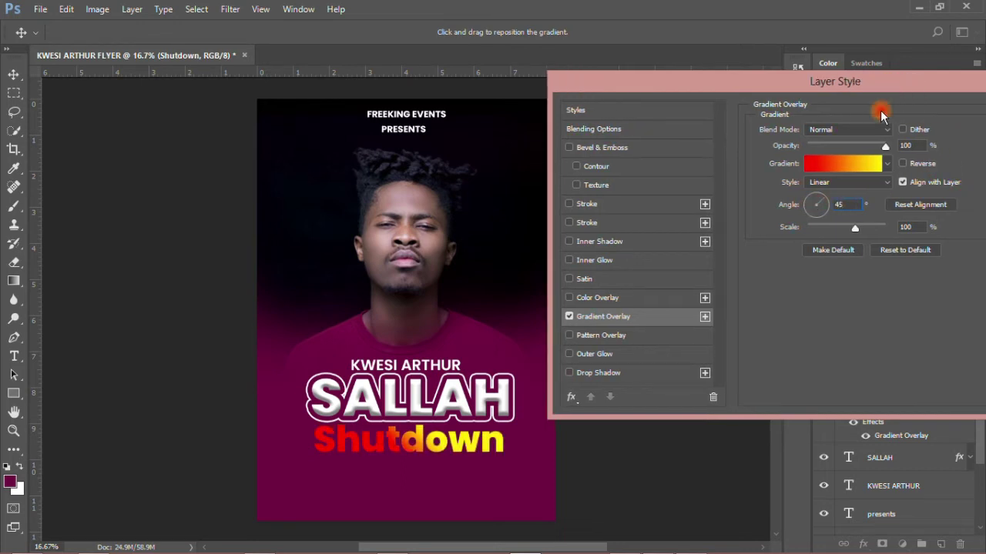
# Re-edit the yellow gradient stop with only web-safe colours shown.
pyautogui.click(856, 164)
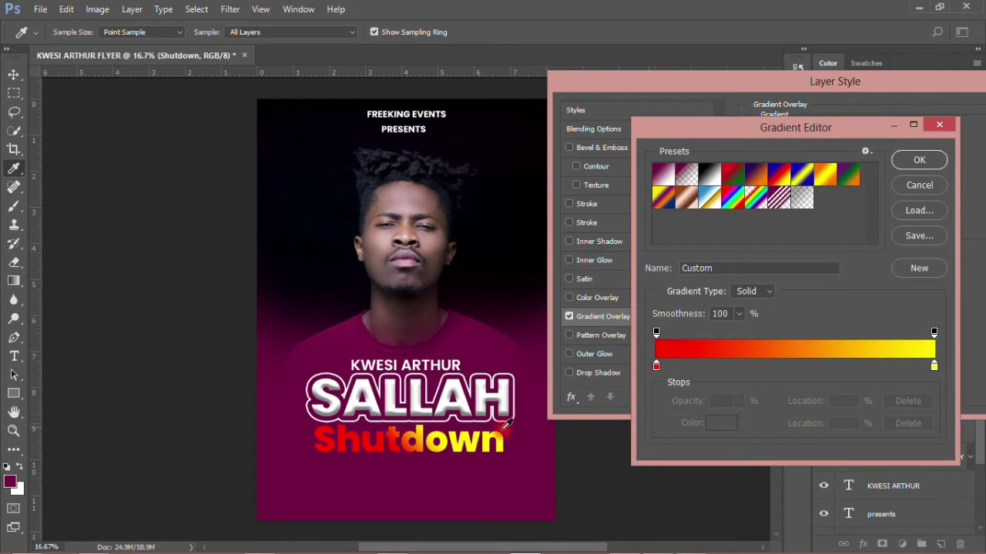
pyautogui.click(934, 366)
pyautogui.doubleClick(934, 368)
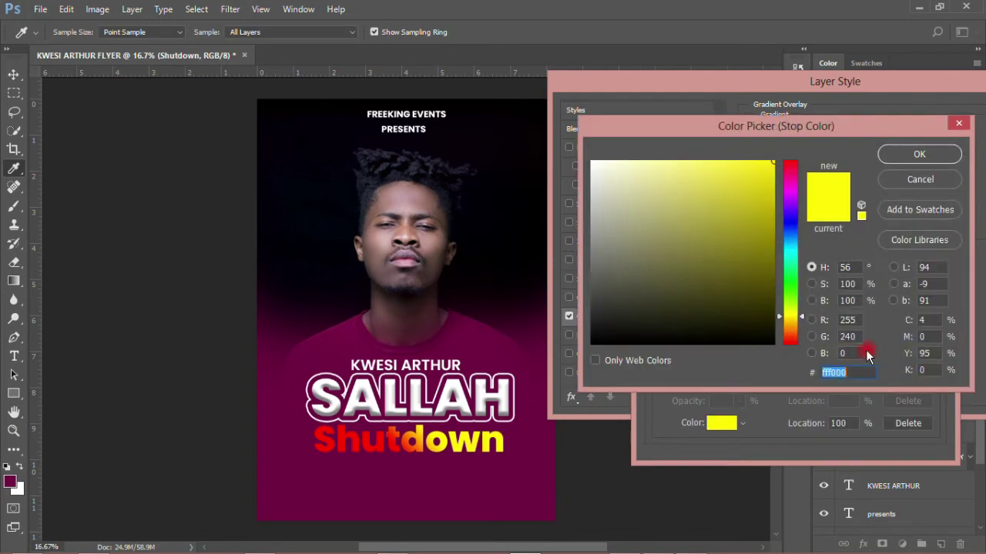
pyautogui.click(608, 362)
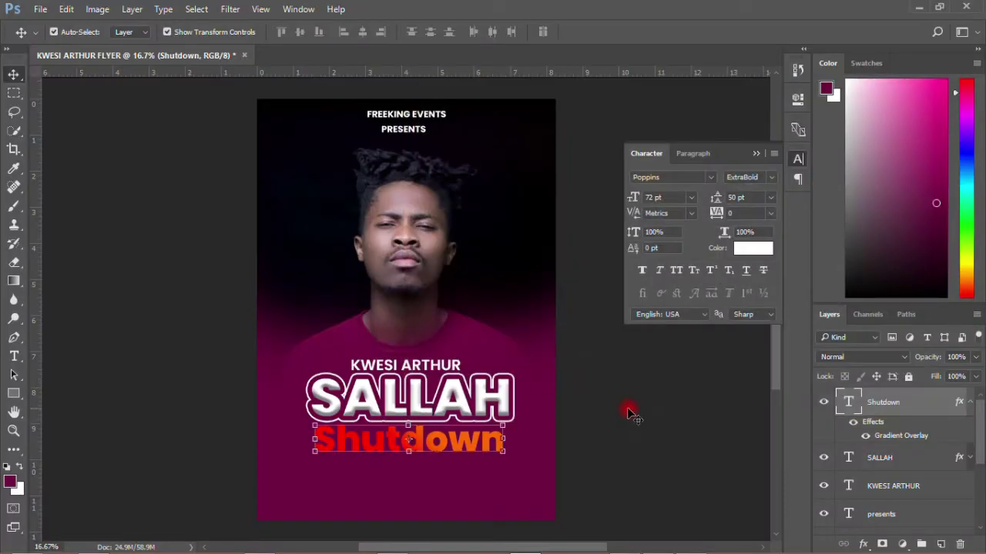
# Select the Shutdown, SALLAH and KWESI ARTHUR layers and put them in a new group.
pyautogui.click(628, 413)
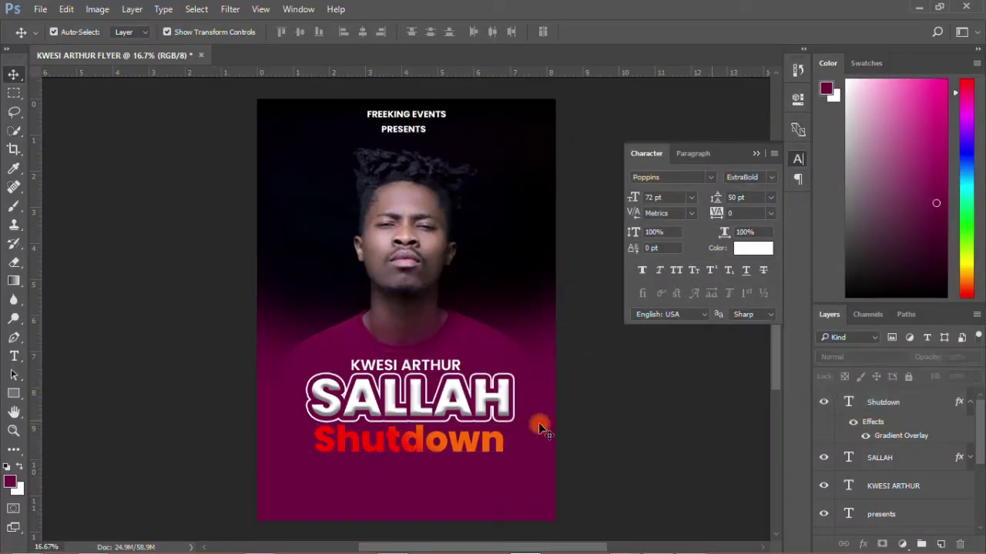
pyautogui.click(909, 408)
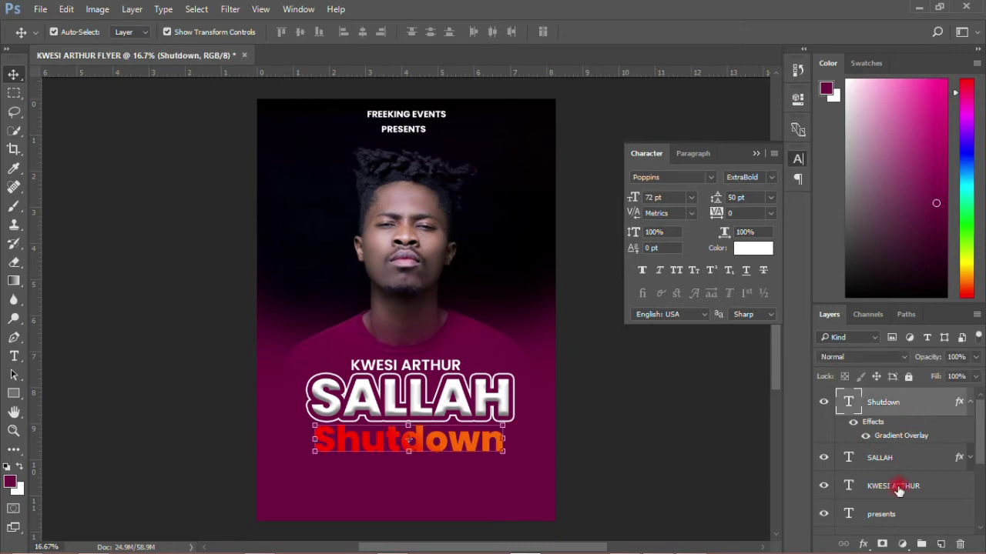
pyautogui.keyDown('shift'); pyautogui.click(885, 460); pyautogui.keyUp('shift')
pyautogui.keyDown('shift'); pyautogui.click(888, 462); pyautogui.keyUp('shift')
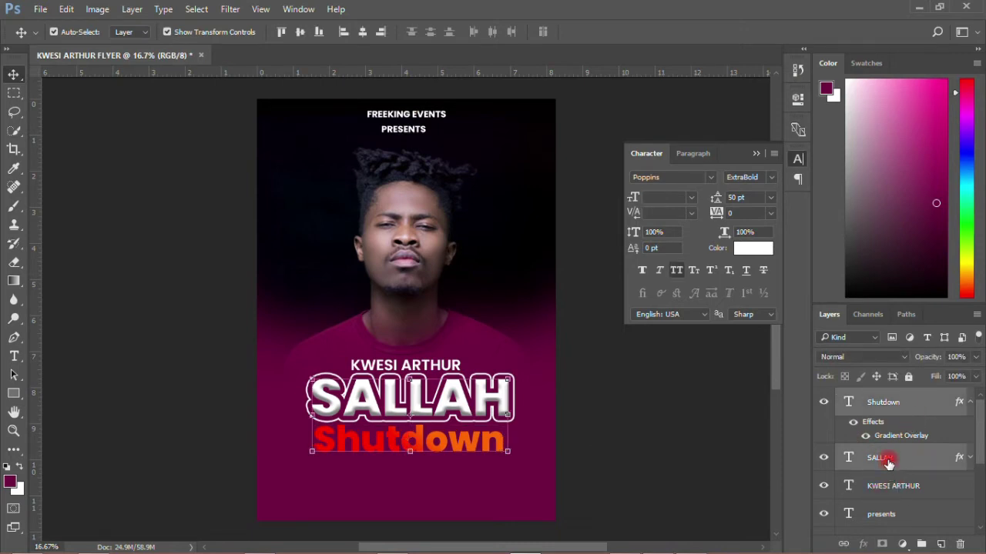
pyautogui.scroll(-1, 888, 462)
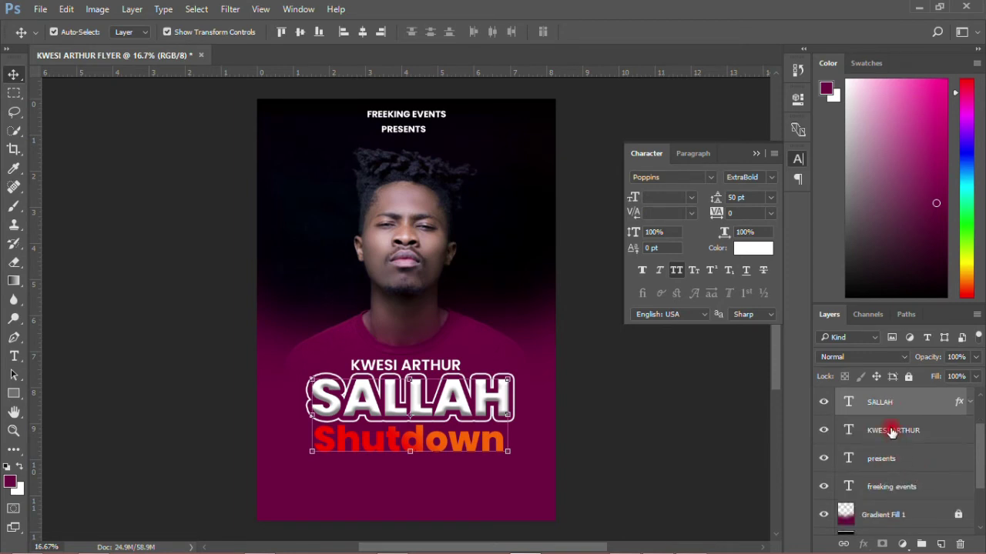
pyautogui.keyDown('shift'); pyautogui.click(892, 432); pyautogui.keyUp('shift')
pyautogui.moveTo(892, 432); pyautogui.dragTo(923, 545)
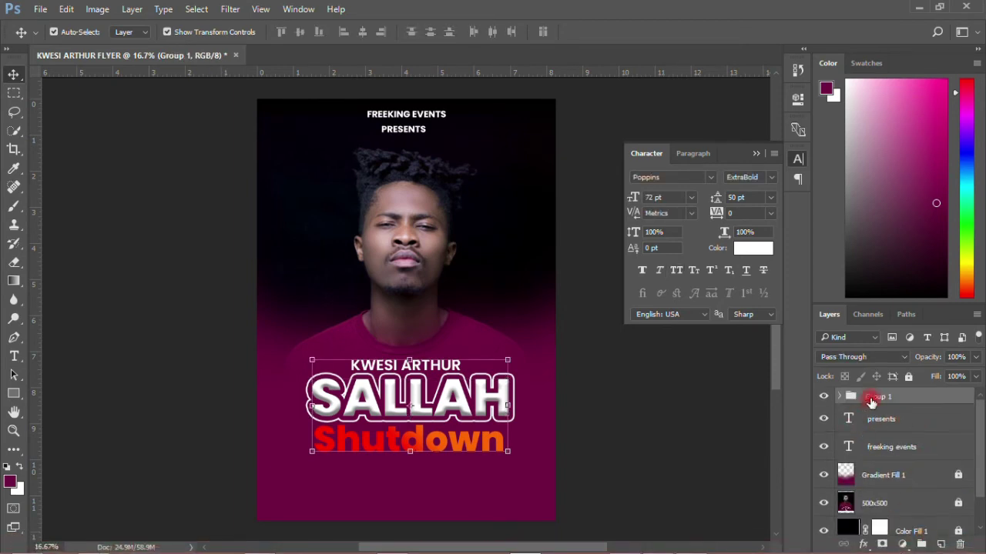
# Name the group 'title', expand it, and start saving the flyer.
pyautogui.doubleClick(876, 395)
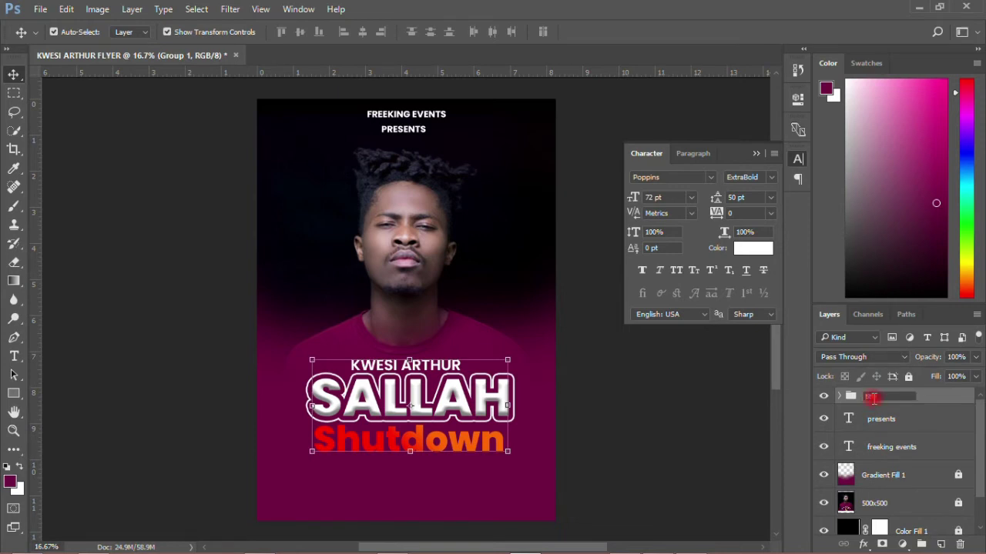
pyautogui.press('Return')
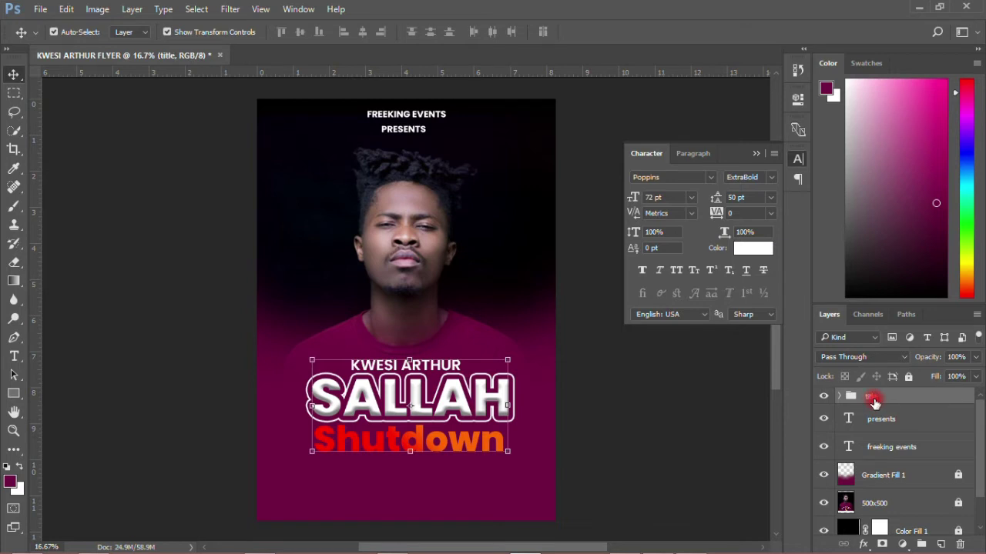
pyautogui.click(839, 396)
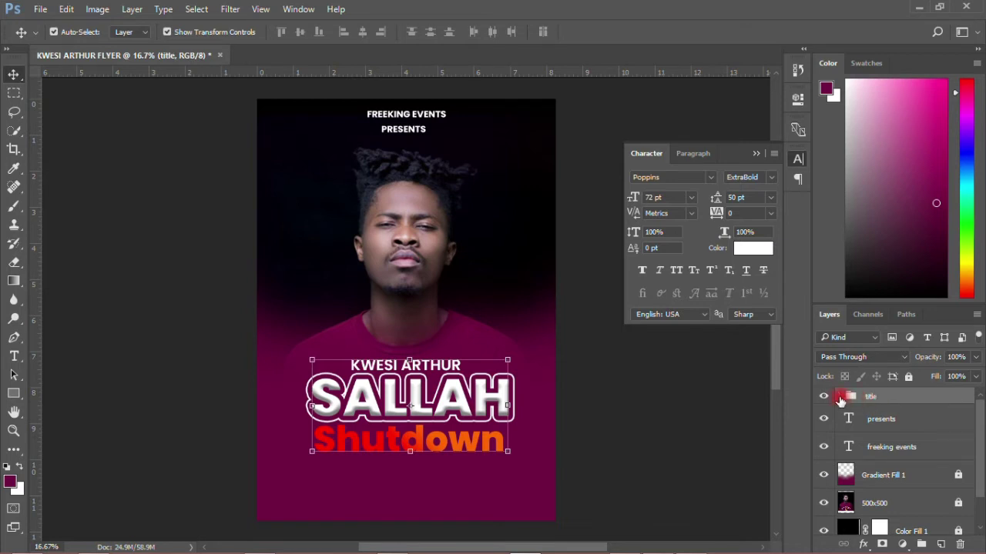
pyautogui.click(40, 8)
pyautogui.click(51, 156)
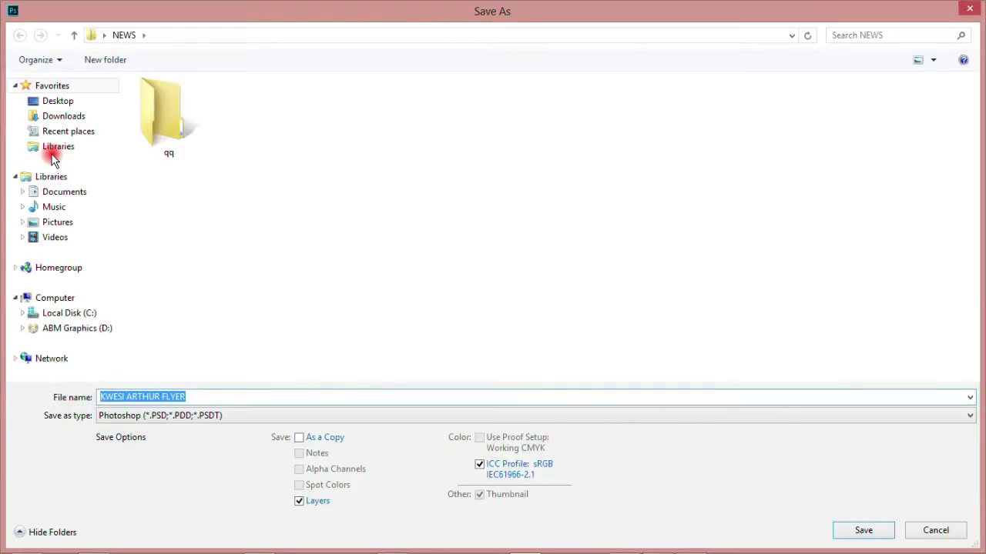
# Save as KWESI ARTHUR FLYER.psd in NEWS, accepting the Photoshop Format Options.
pyautogui.click(863, 530)
pyautogui.click(677, 159)
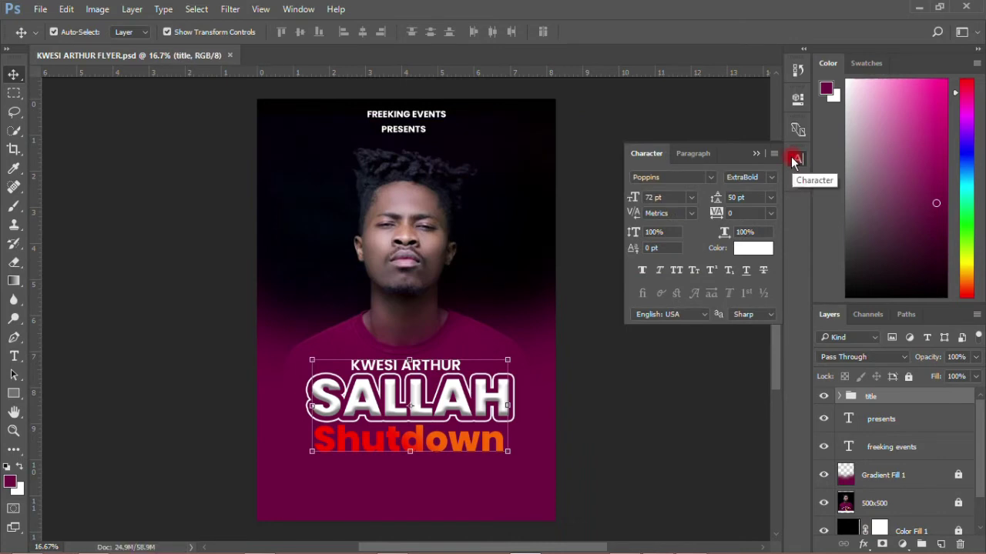
pyautogui.click(795, 159)
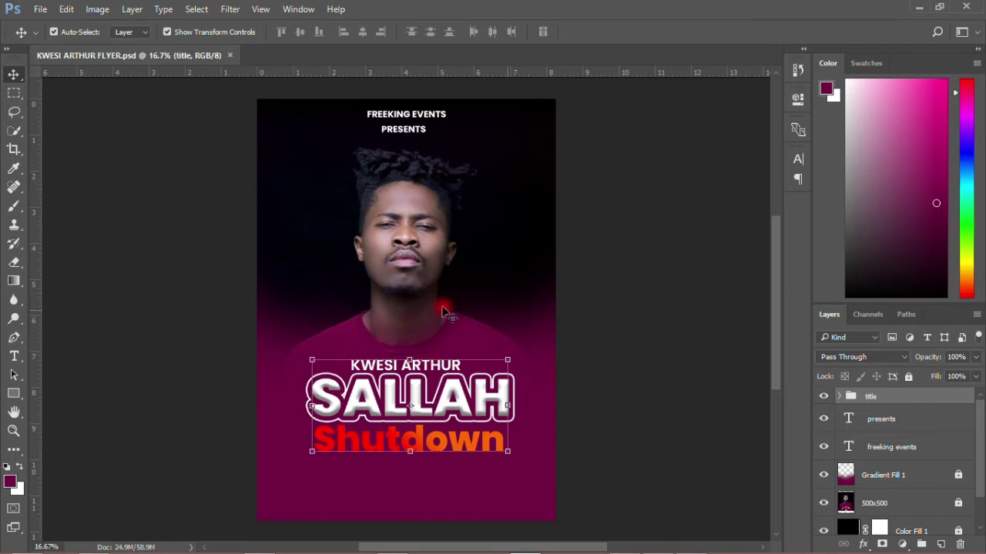
# Drag the title group upward so it sits just below the portrait's chin.
pyautogui.click(647, 271)
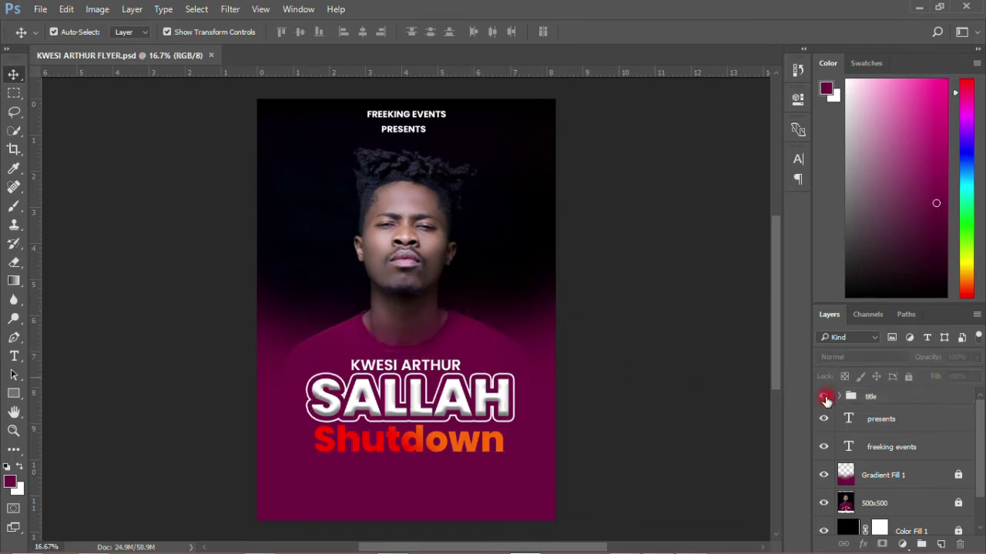
pyautogui.click(876, 397)
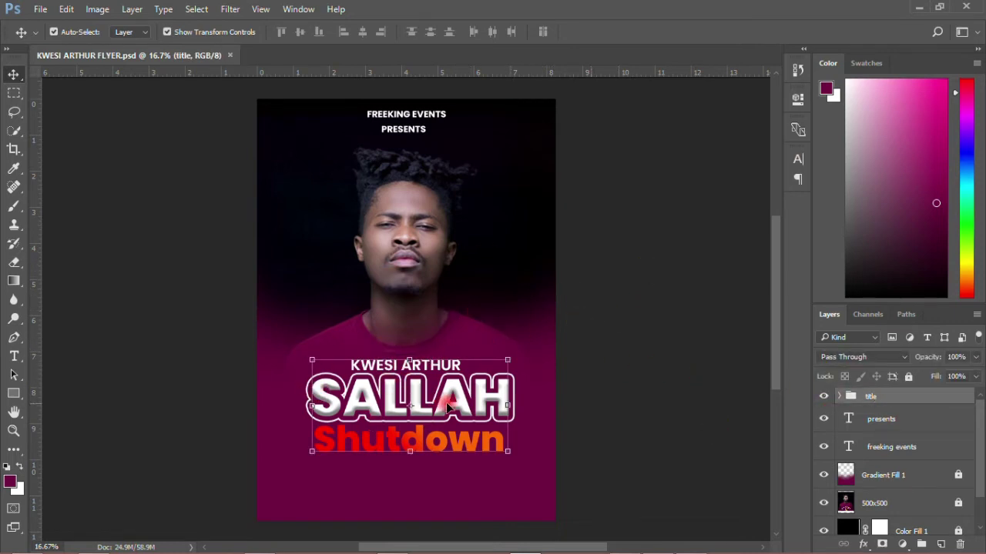
pyautogui.press('ctrl')
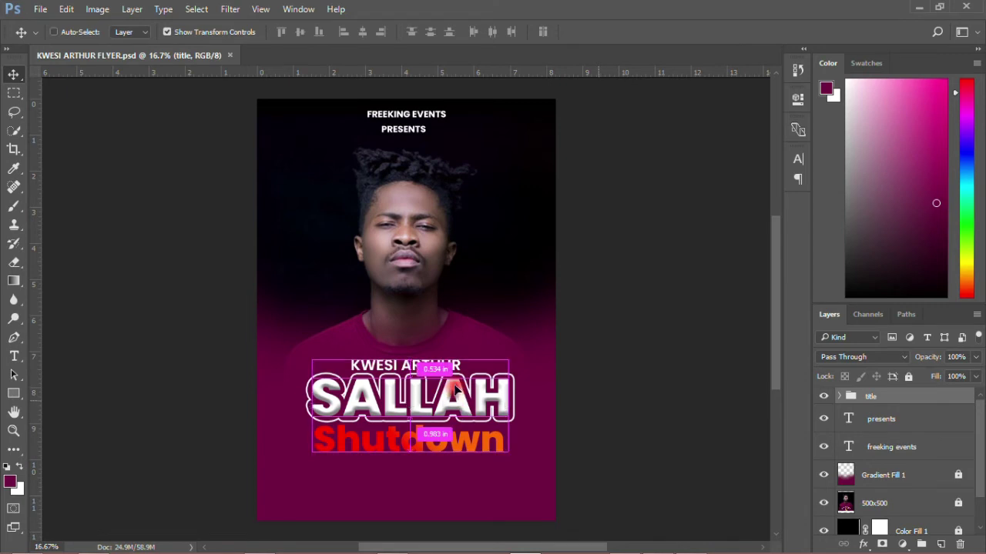
pyautogui.moveTo(456, 389); pyautogui.dragTo(451, 352)
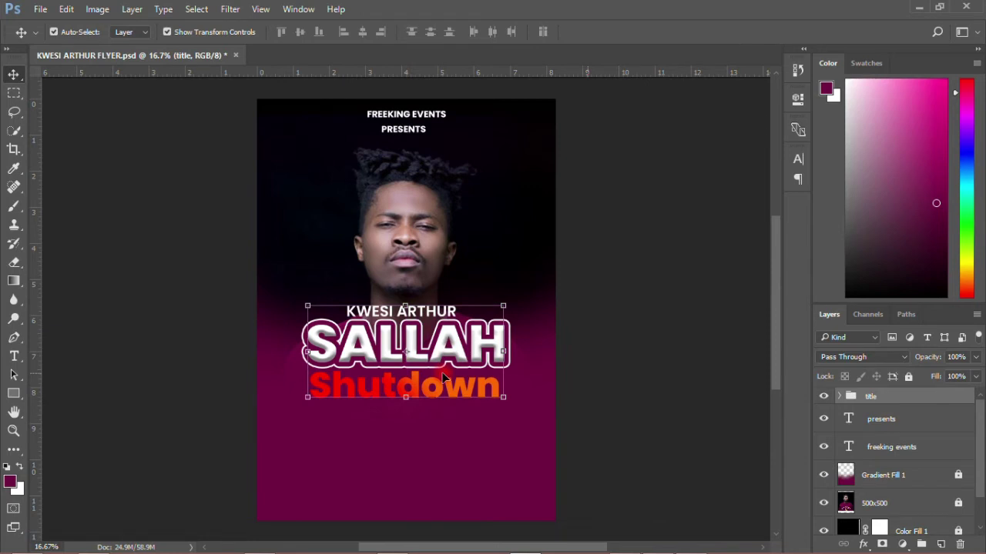
pyautogui.click(665, 445)
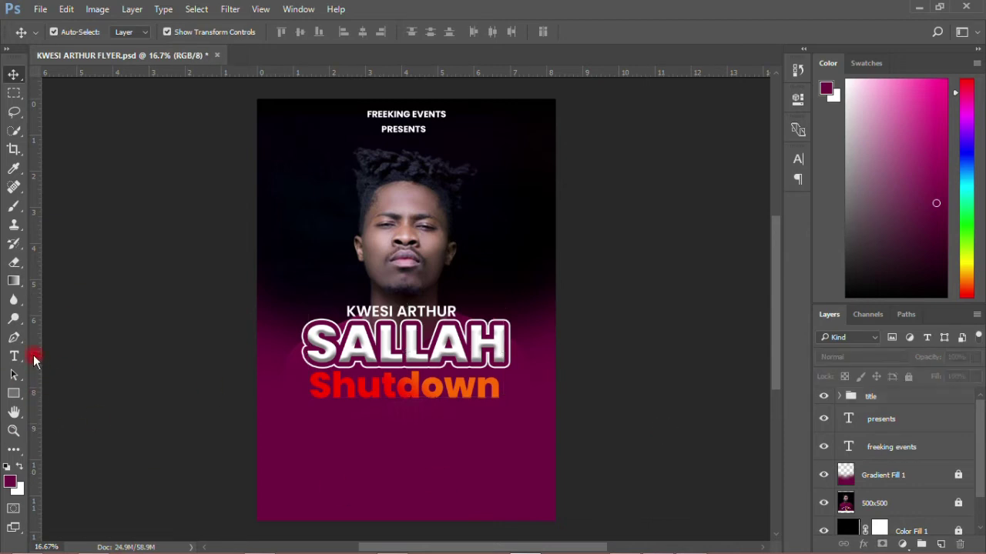
# Draw a circle left of the face with no fill and a white 10 px stroke.
pyautogui.click(14, 393)
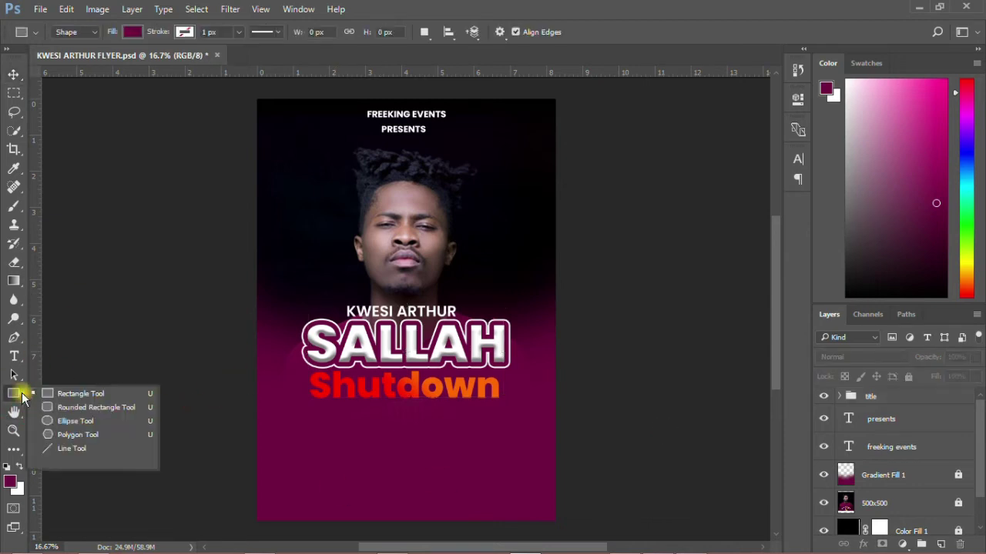
pyautogui.click(59, 423)
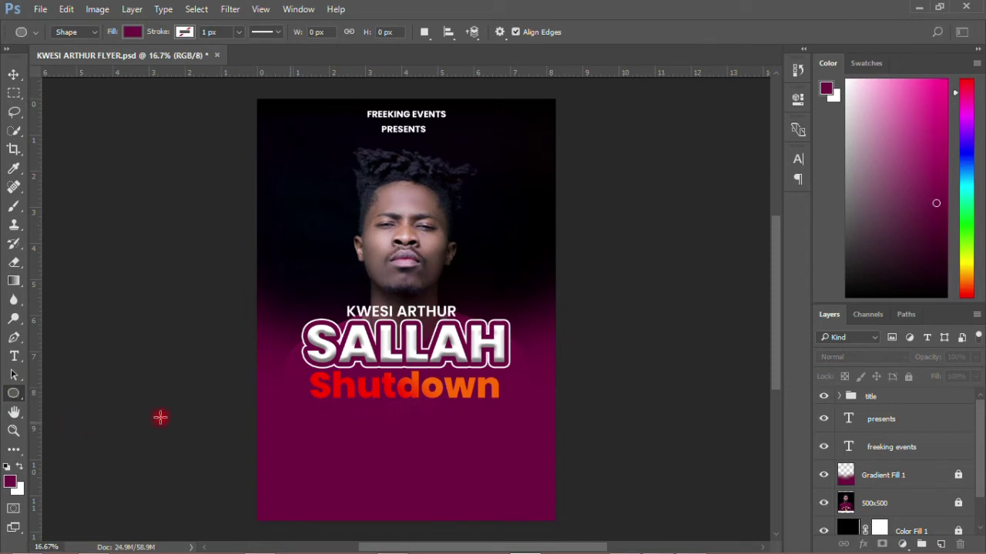
pyautogui.moveTo(285, 252); pyautogui.dragTo(329, 299)
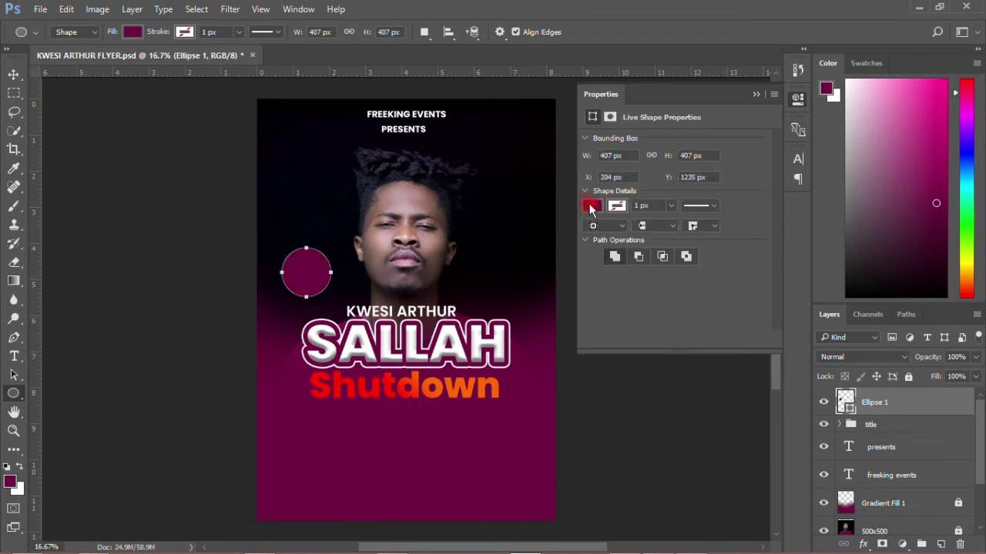
pyautogui.click(591, 207)
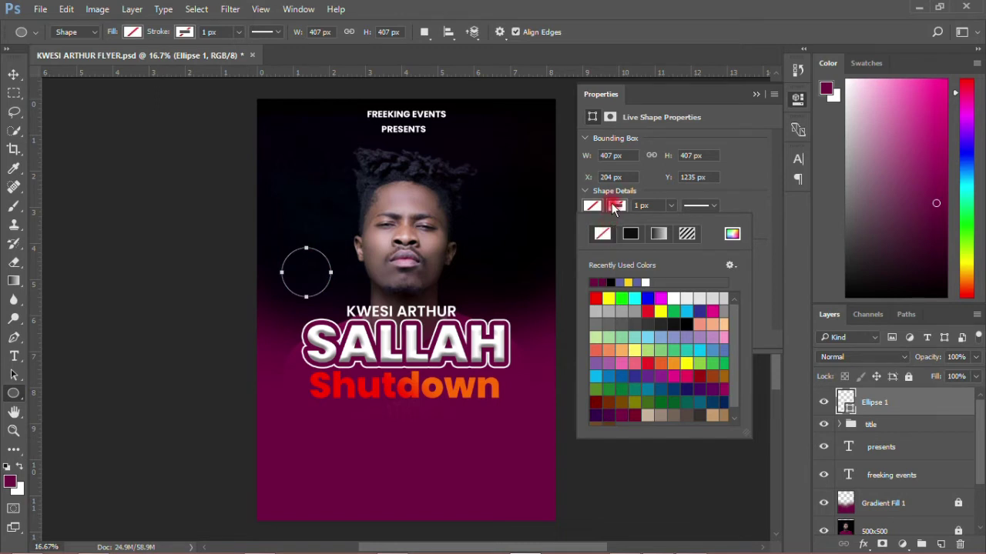
pyautogui.click(615, 206)
pyautogui.click(645, 282)
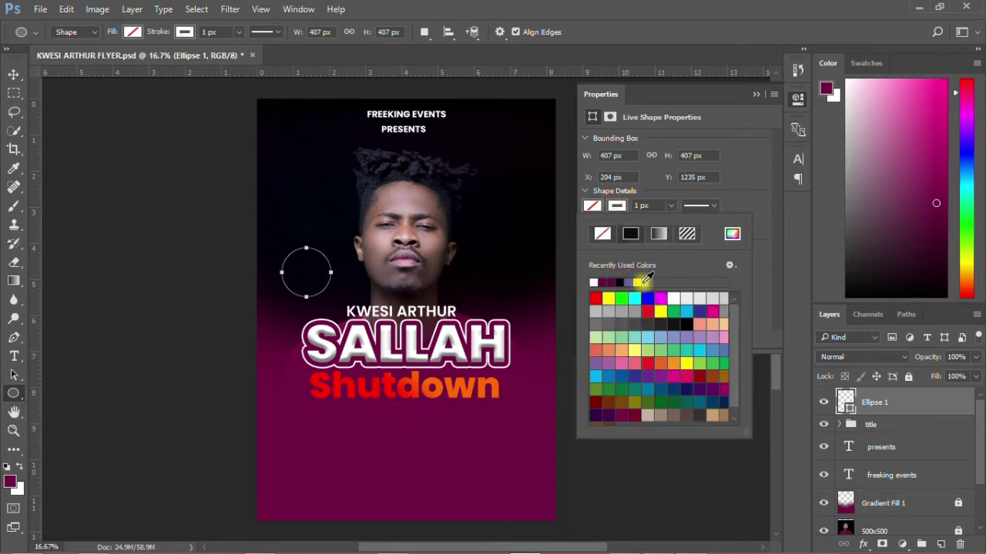
pyautogui.click(655, 206)
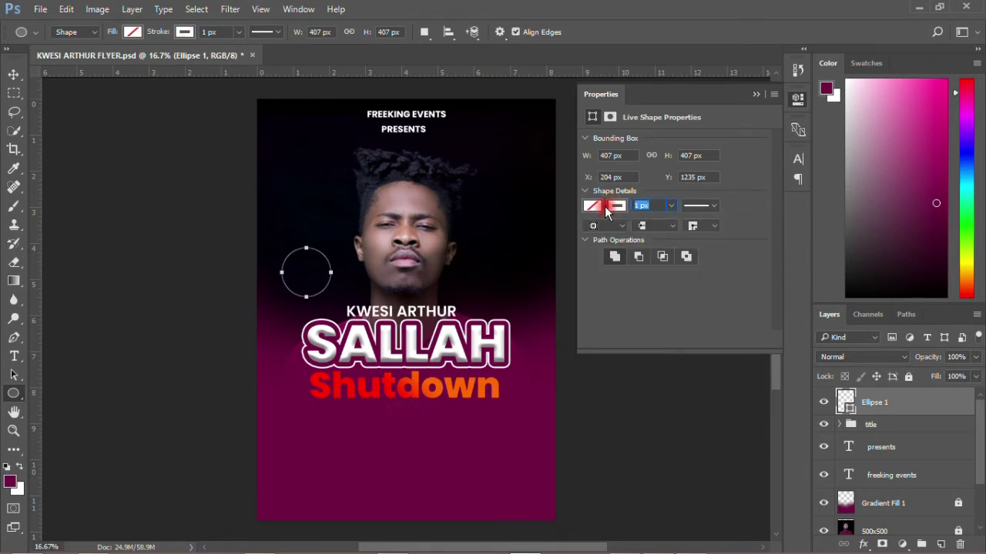
pyautogui.write('3')
pyautogui.press('Return')
pyautogui.write('1')
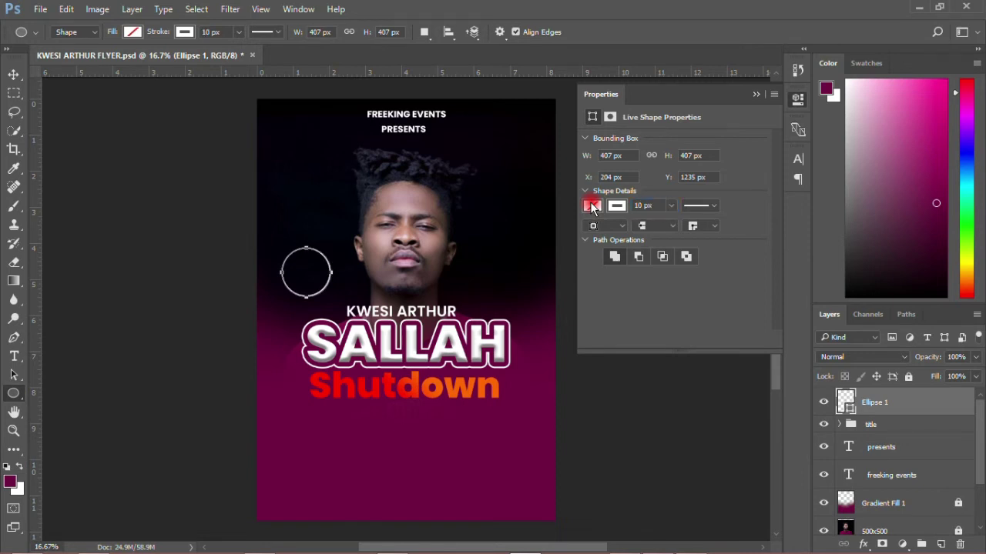
# Nudge the circle slightly upward beside the face.
pyautogui.click(14, 74)
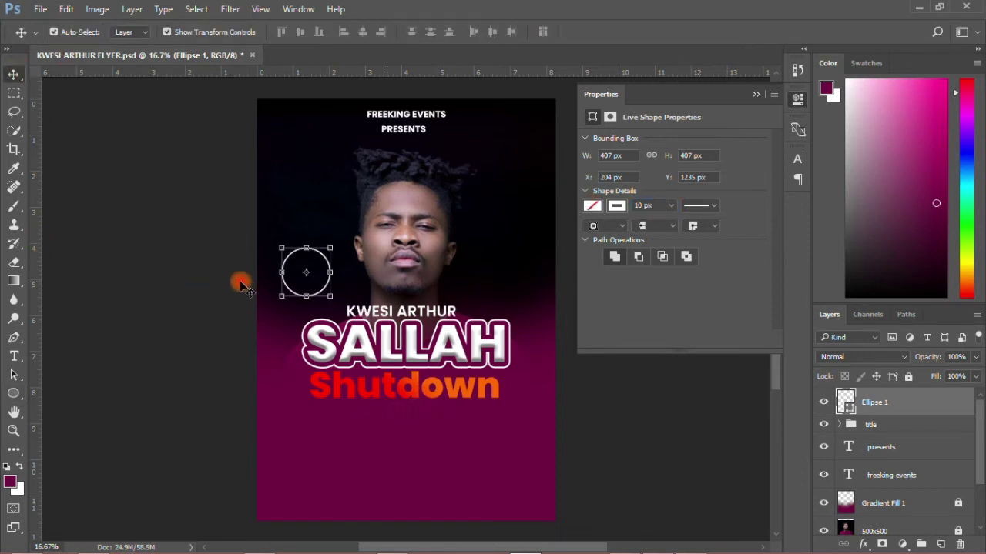
pyautogui.click(194, 270)
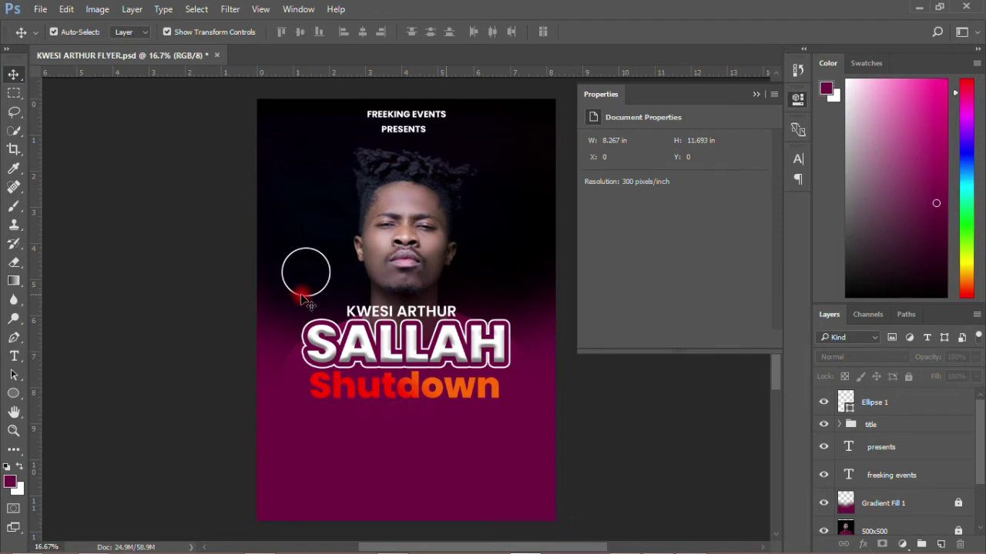
pyautogui.moveTo(301, 297); pyautogui.dragTo(298, 274)
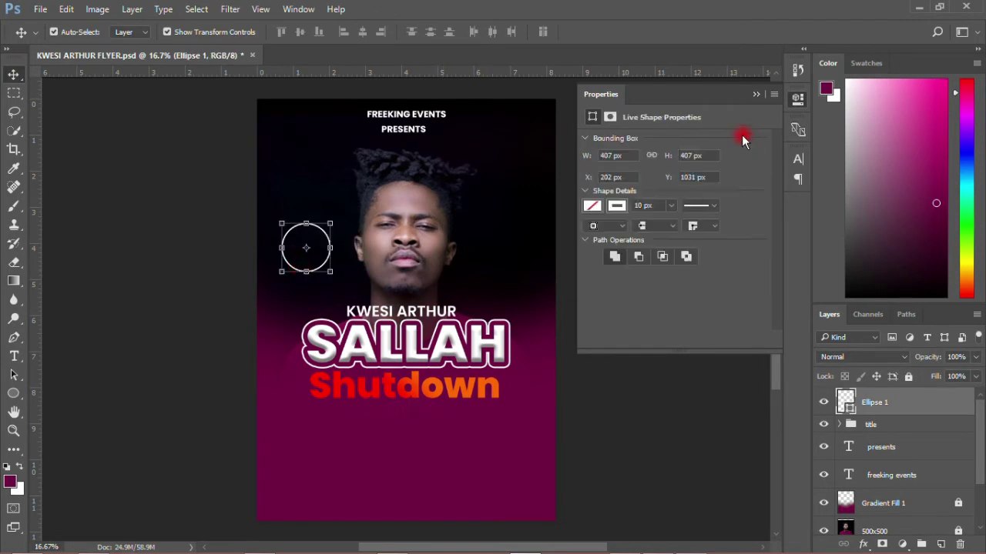
pyautogui.click(797, 99)
# Copy the word Ticket from the event details notes.
pyautogui.scroll(5, 346, 271)
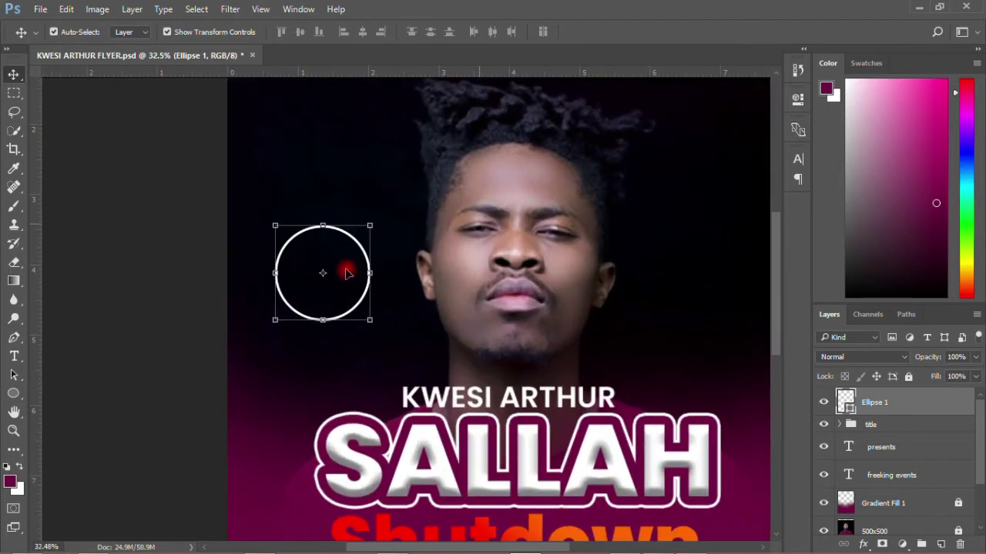
pyautogui.scroll(1, 347, 272)
pyautogui.click(259, 543)
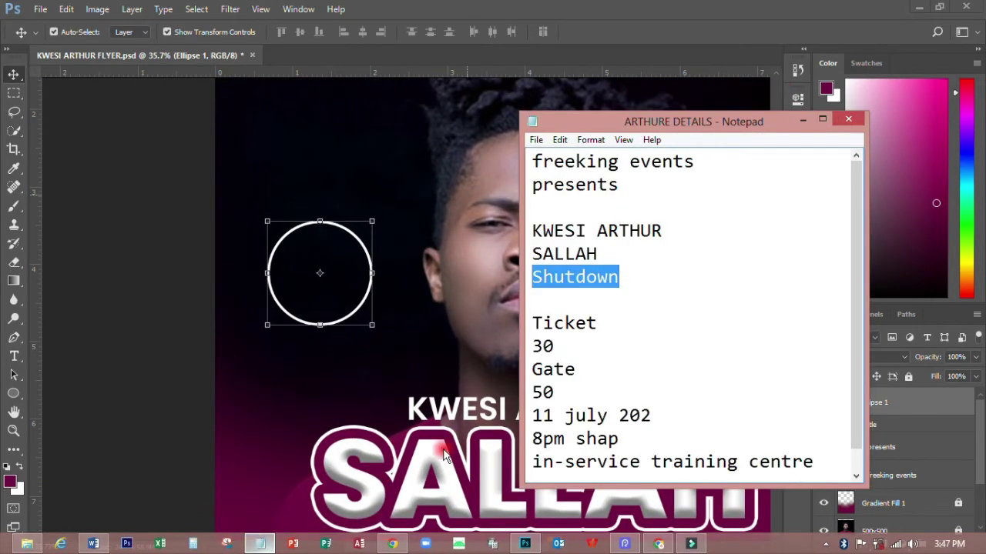
pyautogui.doubleClick(568, 324)
pyautogui.rightClick(572, 324)
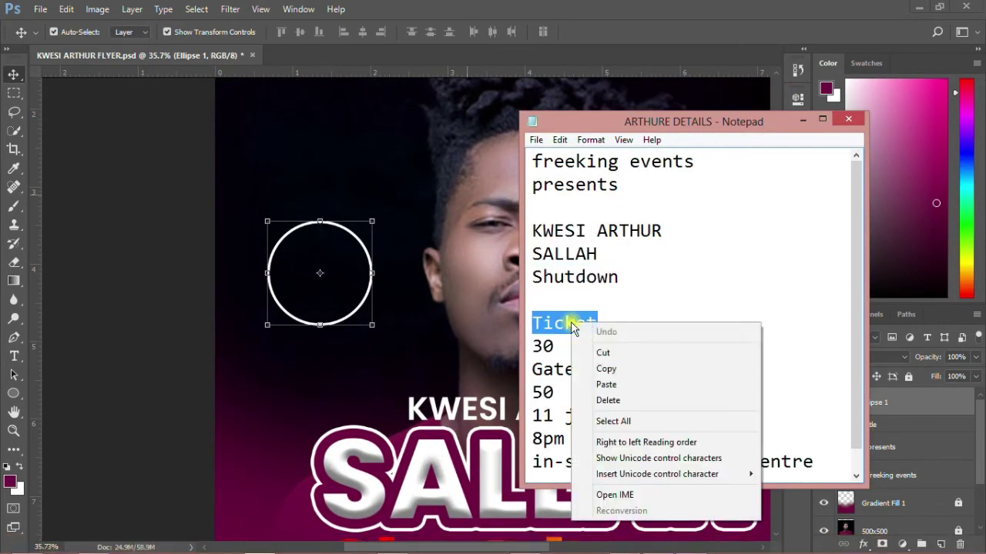
pyautogui.click(605, 369)
# Paste Ticket as a new text layer below the circle and commit it.
pyautogui.click(13, 358)
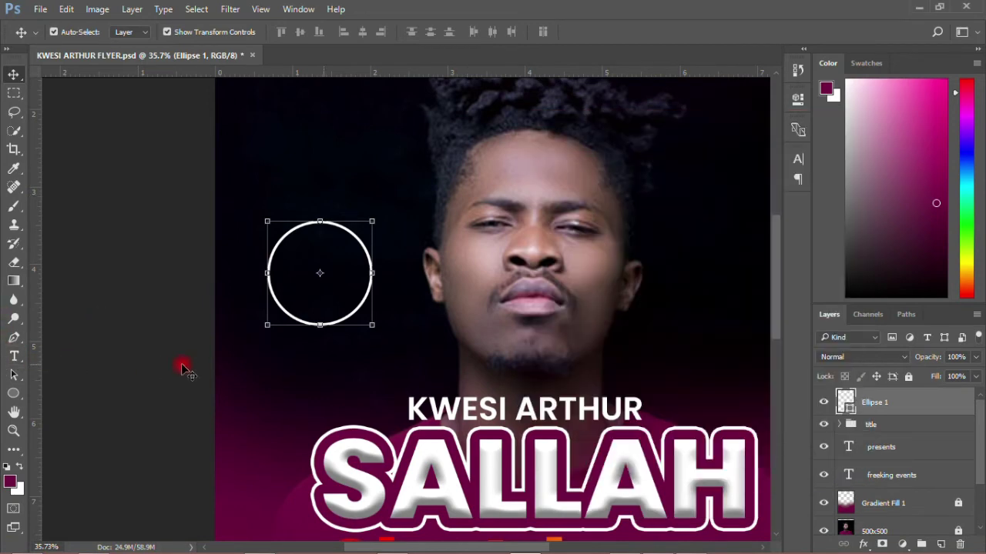
pyautogui.click(13, 357)
pyautogui.click(277, 373)
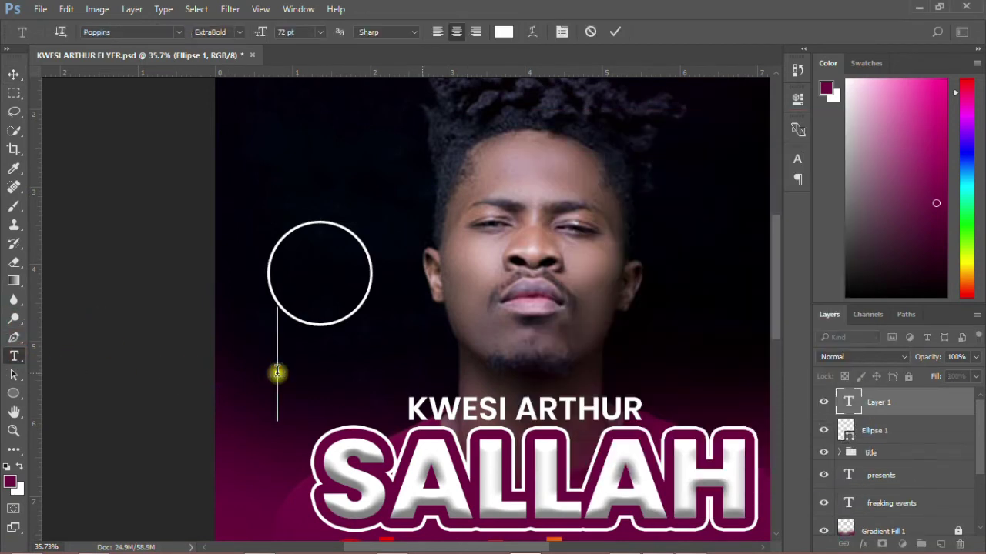
pyautogui.rightClick(277, 375)
pyautogui.click(336, 113)
pyautogui.write('icket')
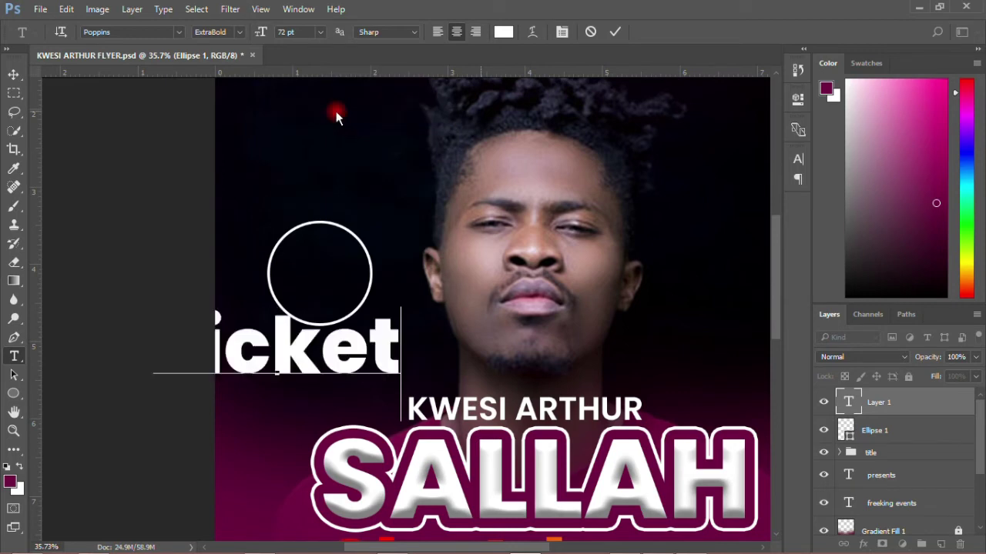
pyautogui.click(13, 75)
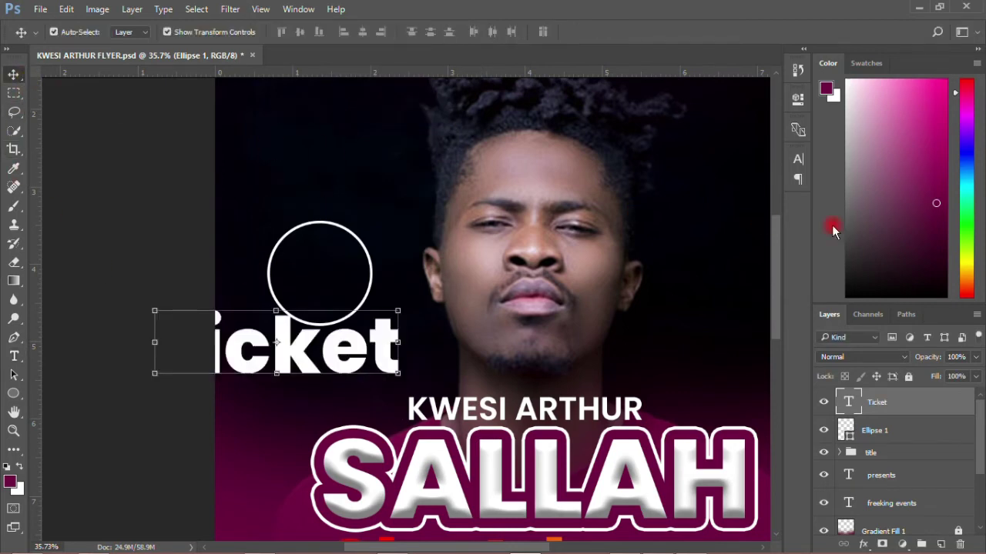
# Change Ticket's font style to a lighter weight in the Character panel.
pyautogui.click(798, 160)
pyautogui.click(770, 177)
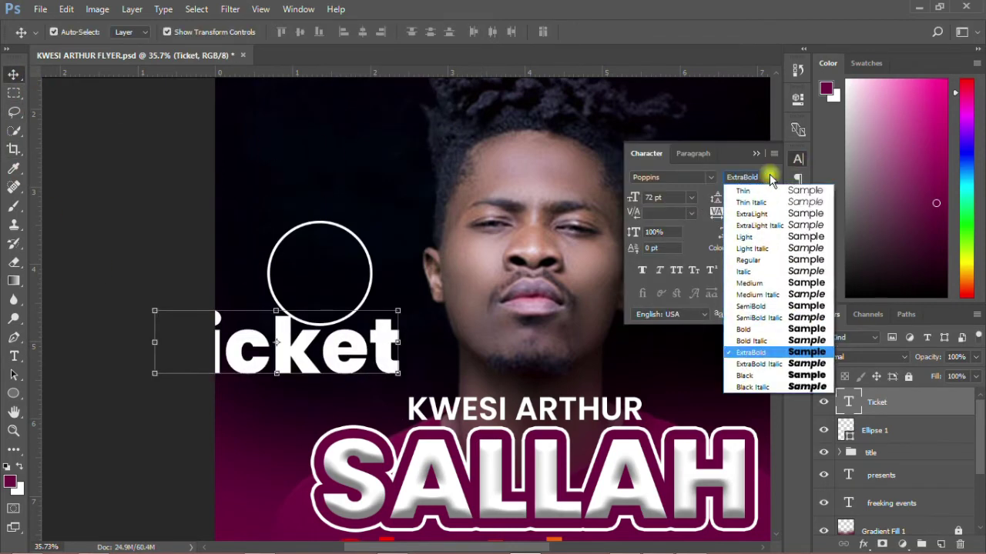
pyautogui.click(750, 261)
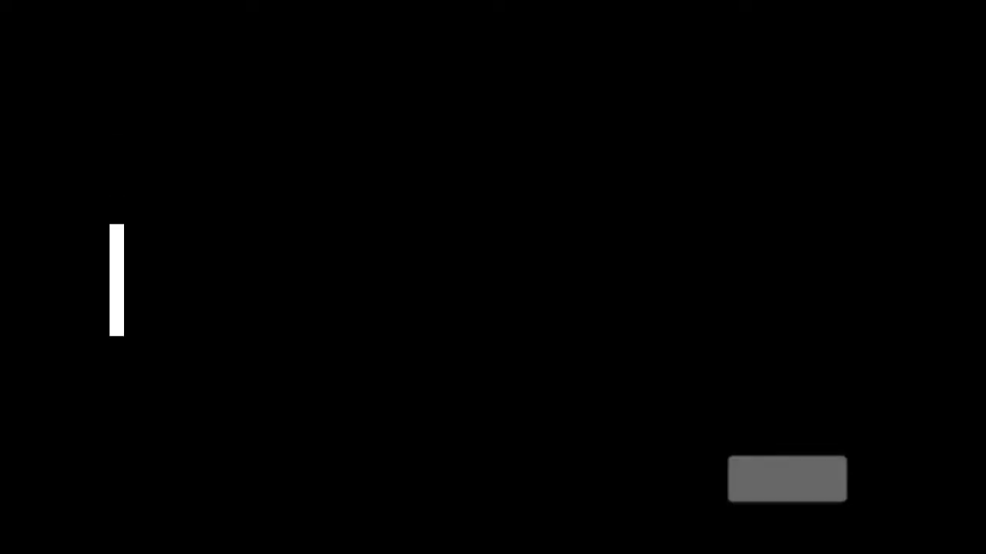
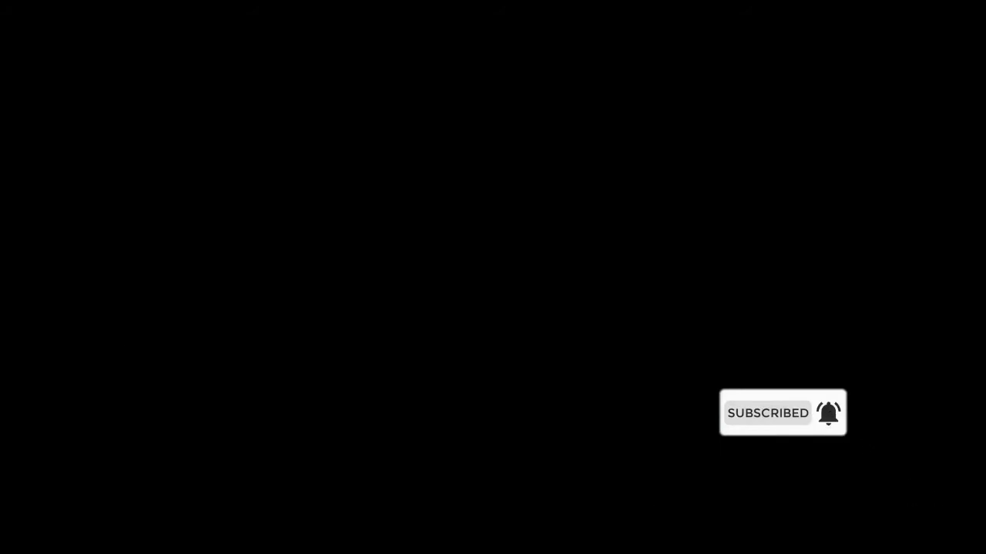
# Edit the circle's Ticket label to read 'Ticket:'.
pyautogui.press('t')
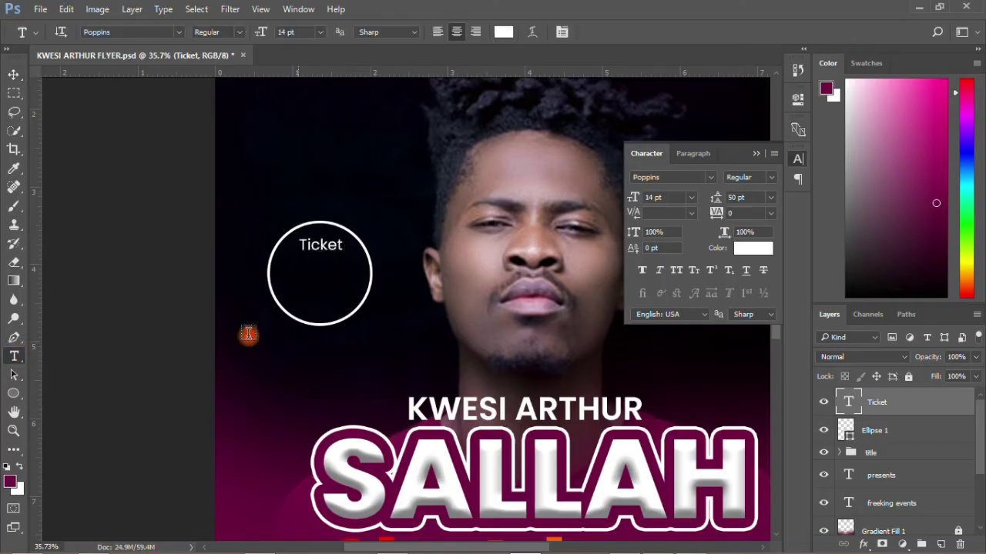
pyautogui.click(343, 245)
pyautogui.click(587, 32)
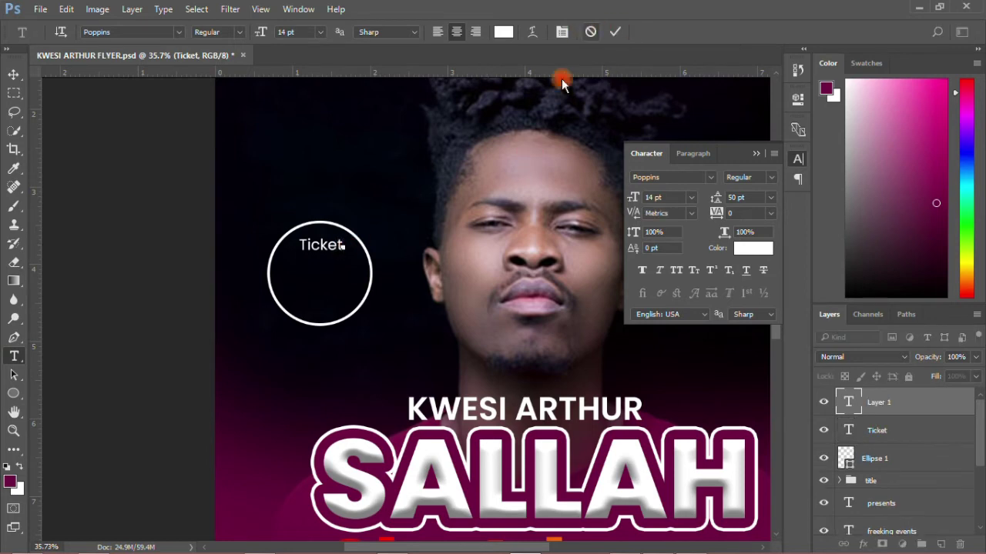
pyautogui.click(340, 247)
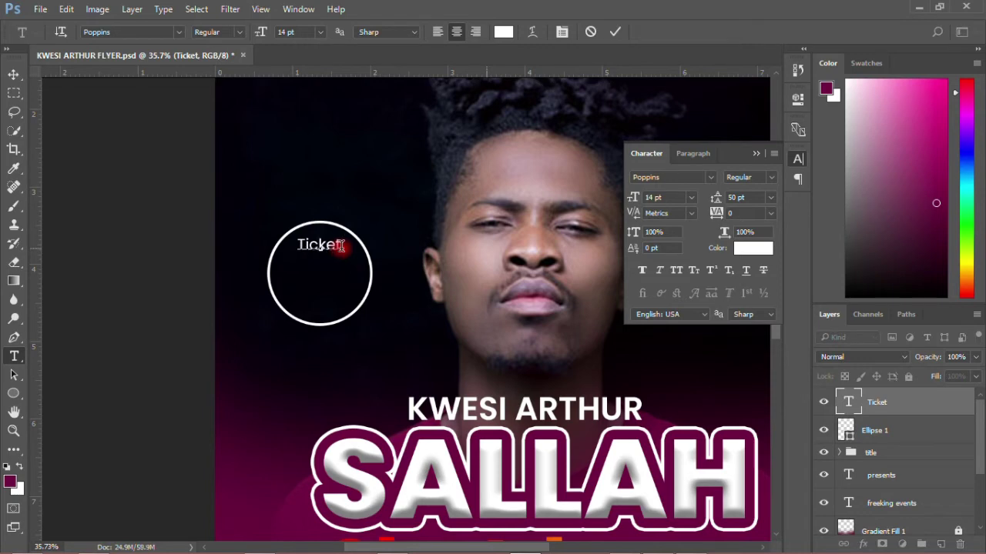
pyautogui.write(':')
pyautogui.click(10, 72)
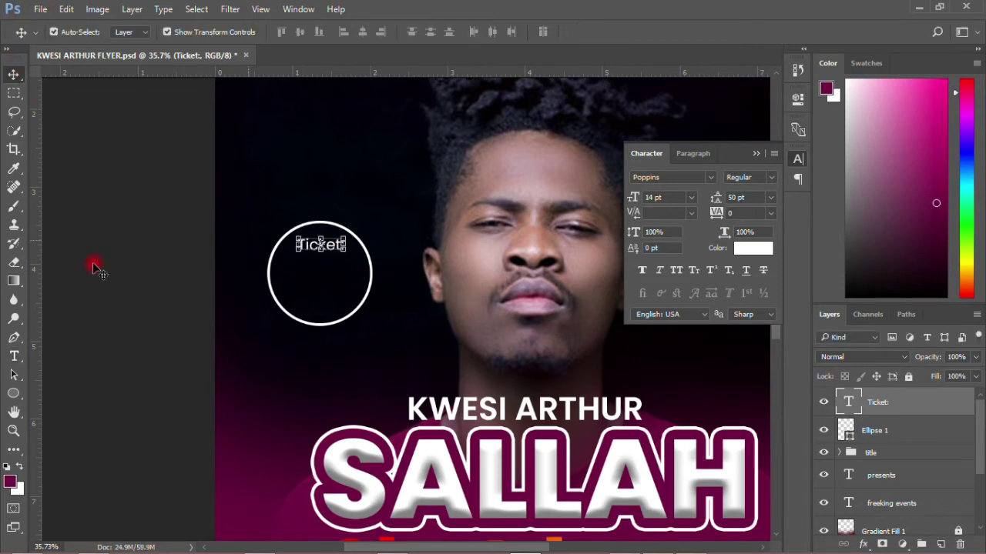
# Copy the ticket price 30 from the event details notes.
pyautogui.click(259, 544)
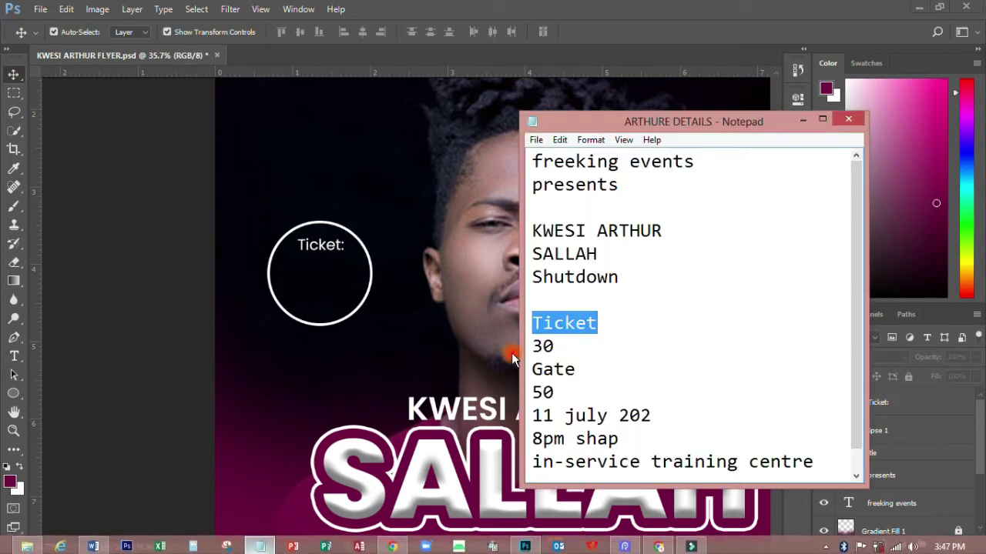
pyautogui.click(535, 347)
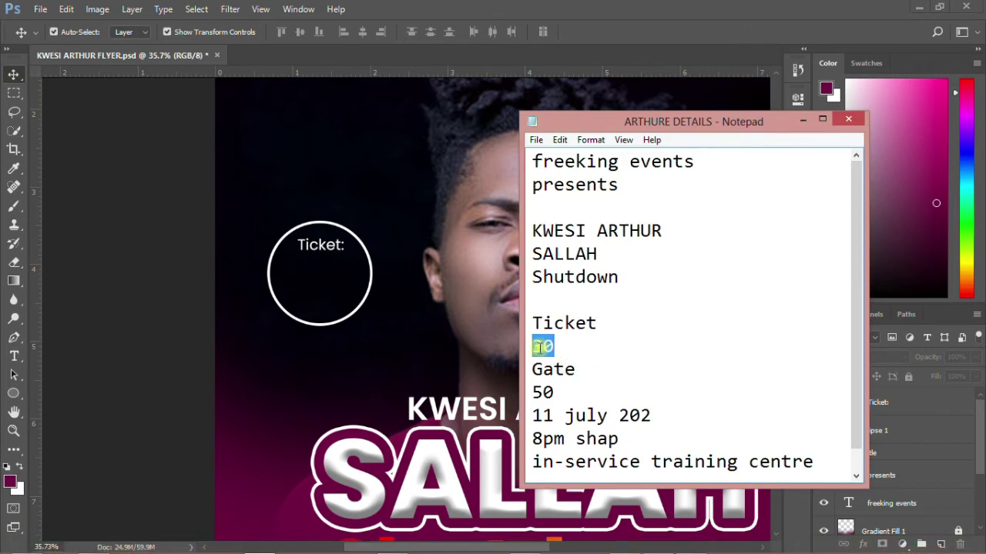
pyautogui.rightClick(537, 347)
pyautogui.click(568, 390)
pyautogui.click(14, 356)
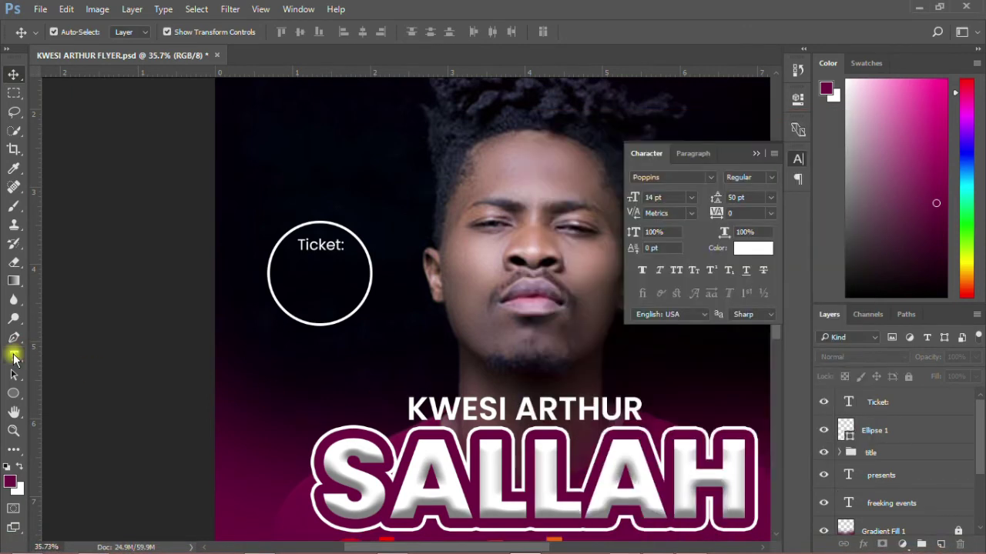
# Paste 30 as a new text line under Ticket: and size it to 30 pt.
pyautogui.click(313, 279)
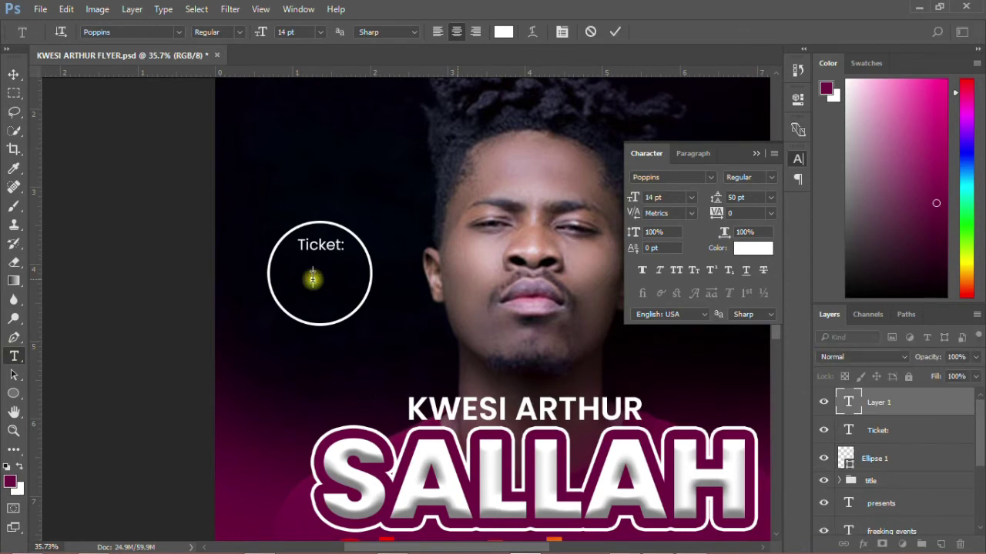
pyautogui.rightClick(313, 279)
pyautogui.click(378, 295)
pyautogui.write('30')
pyautogui.click(14, 75)
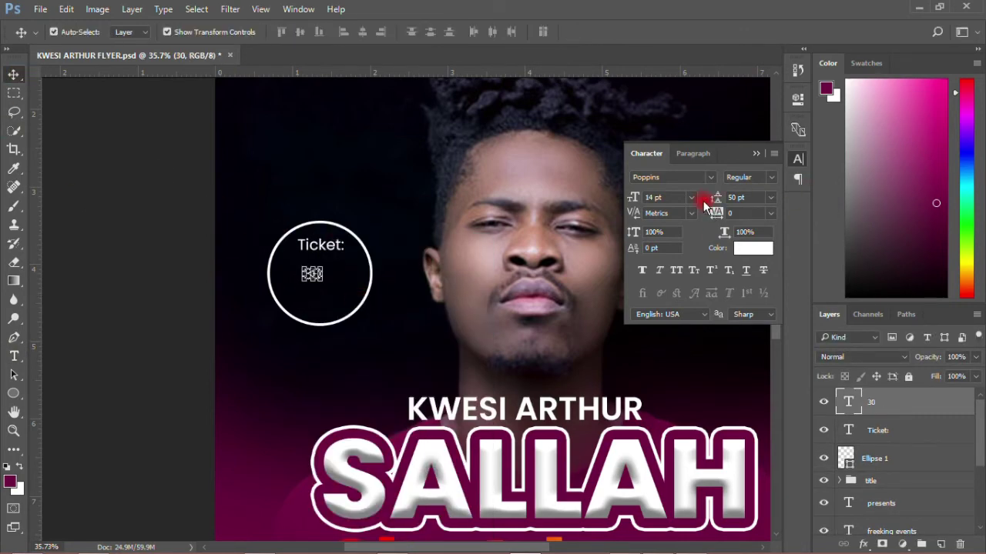
pyautogui.click(694, 201)
pyautogui.click(677, 373)
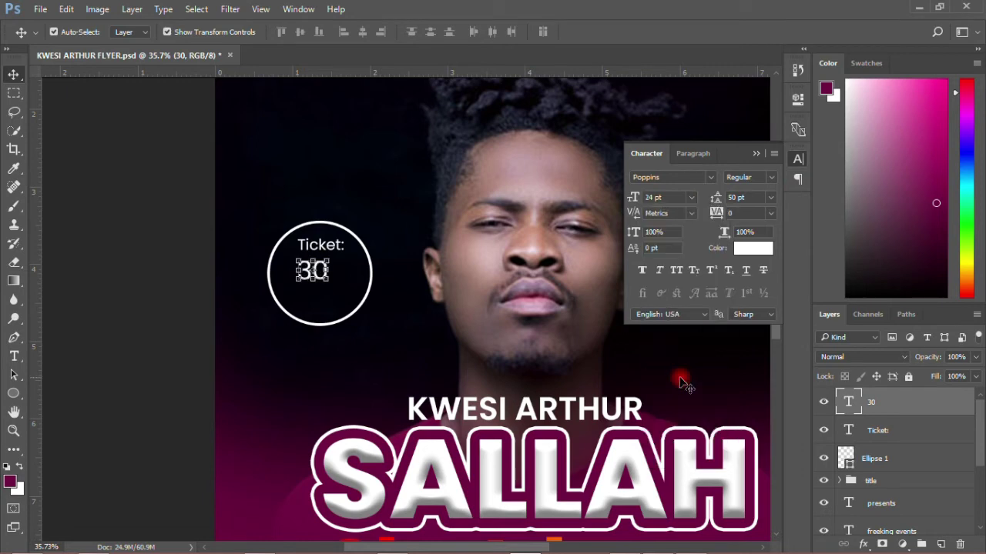
pyautogui.click(691, 202)
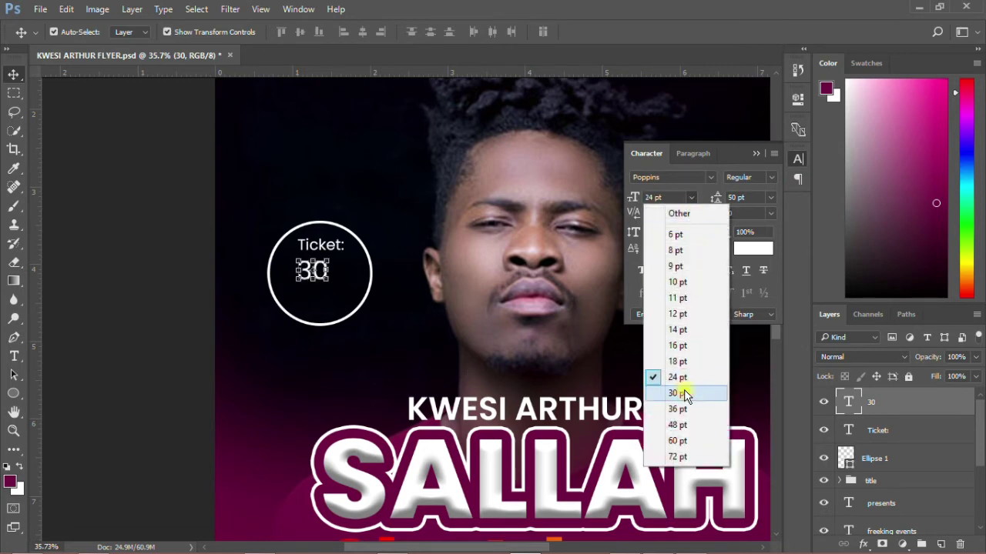
pyautogui.click(685, 392)
# Make the 30 Bold and centre it in the circle.
pyautogui.click(286, 280)
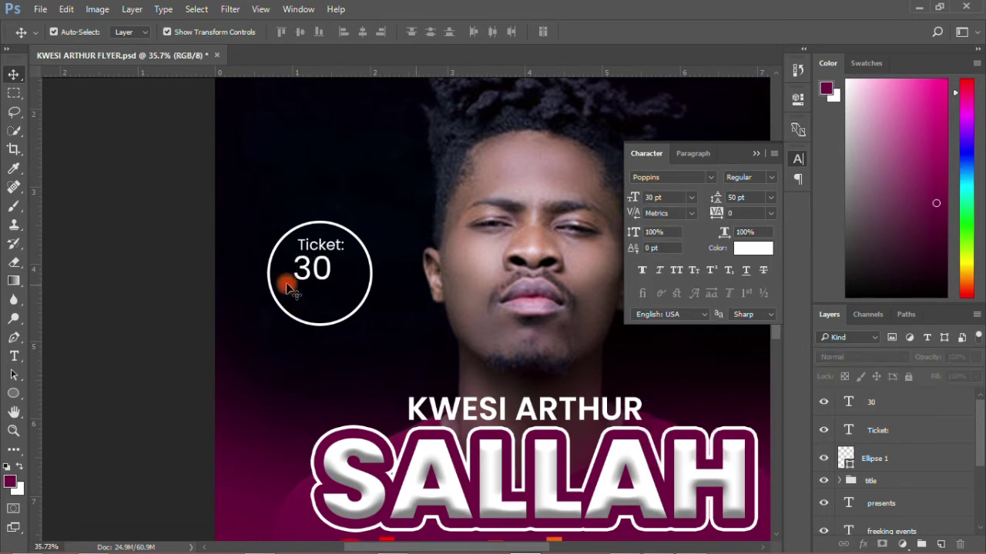
pyautogui.click(318, 279)
pyautogui.moveTo(319, 278); pyautogui.dragTo(323, 278)
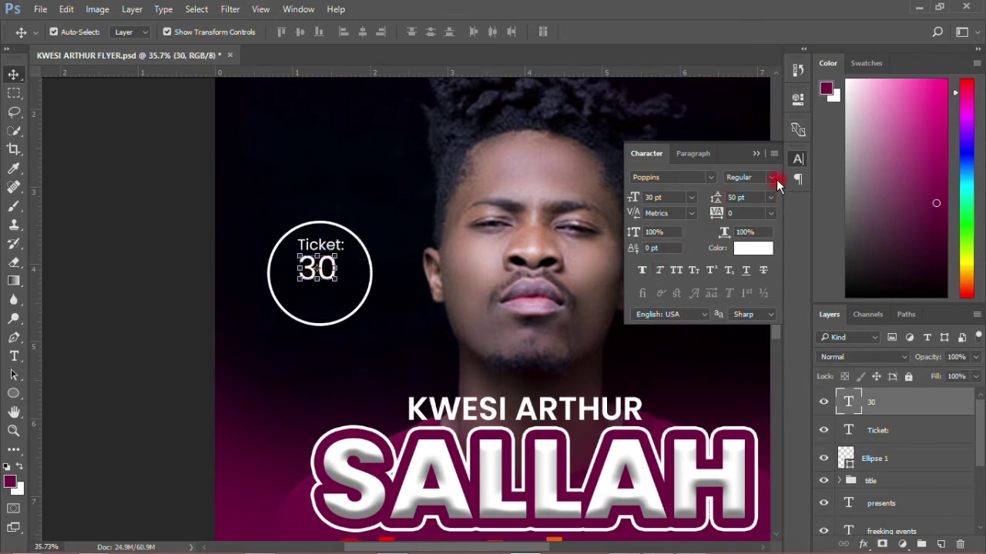
pyautogui.click(771, 178)
pyautogui.click(758, 333)
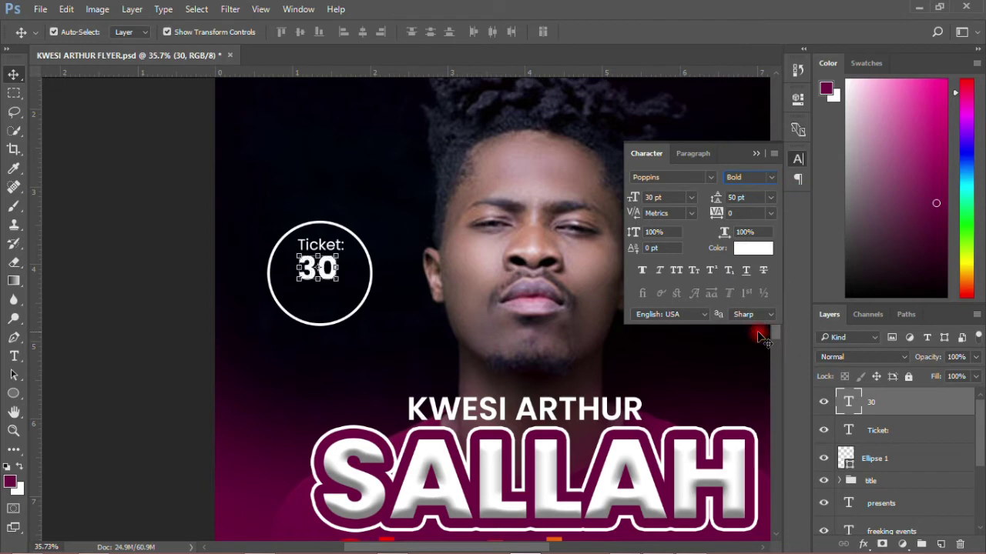
pyautogui.click(185, 286)
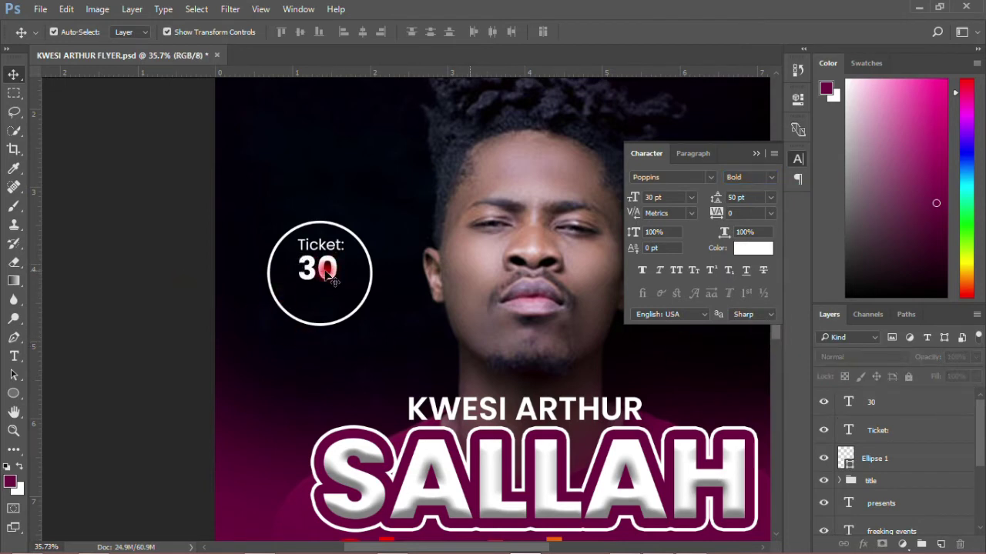
pyautogui.moveTo(331, 279); pyautogui.dragTo(334, 279)
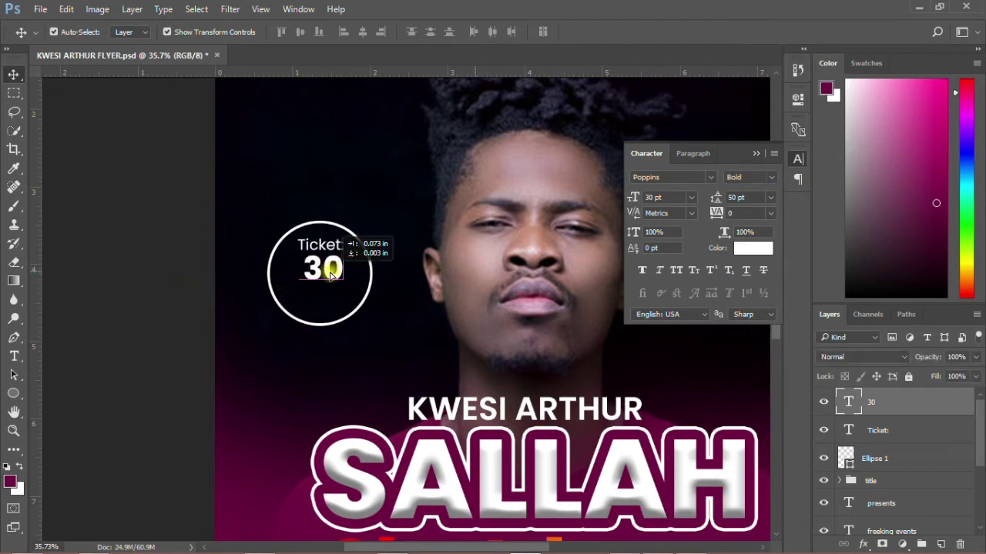
pyautogui.click(14, 356)
# Add 'Ghc' under the 30 in 12 pt SemiBold, centred in the circle.
pyautogui.click(317, 303)
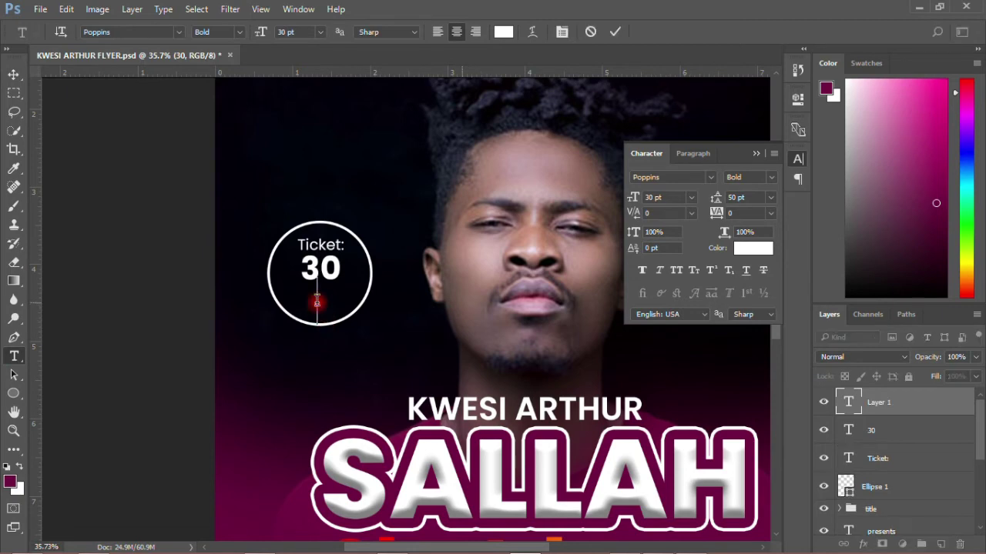
pyautogui.write('G')
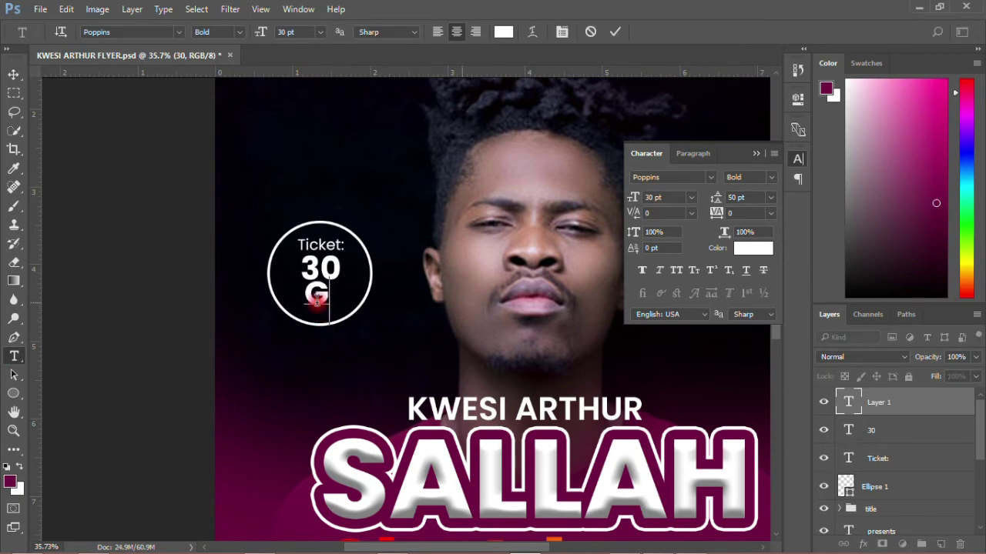
pyautogui.write('h')
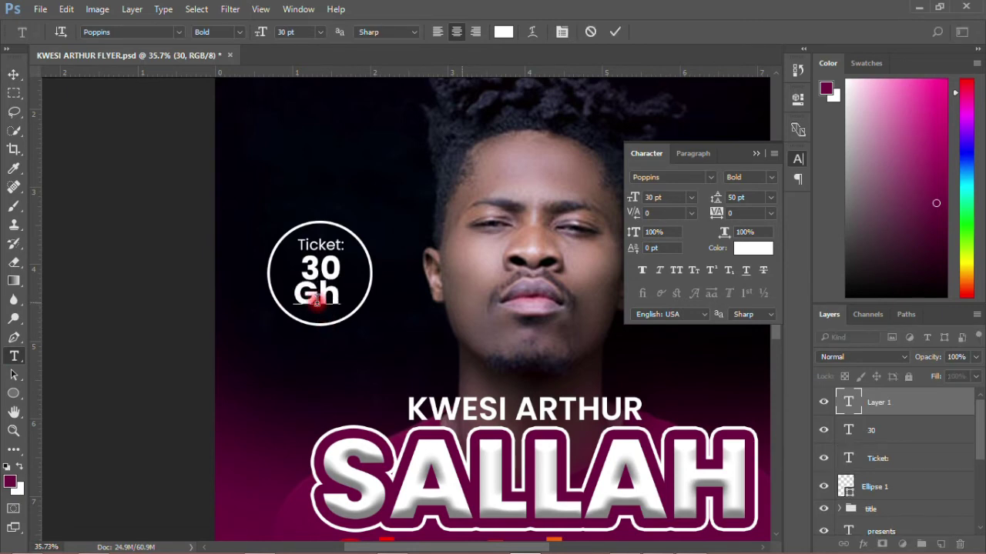
pyautogui.write('c')
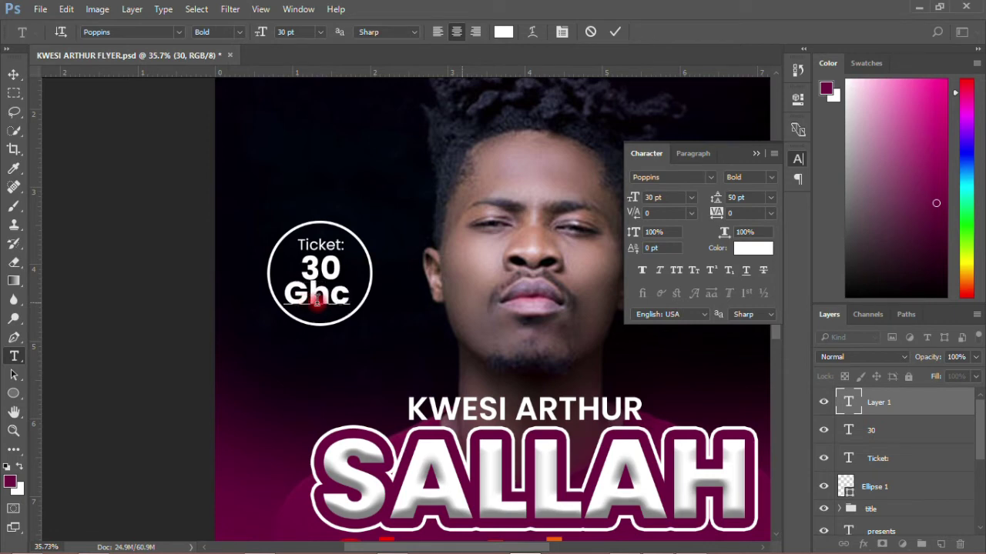
pyautogui.click(13, 74)
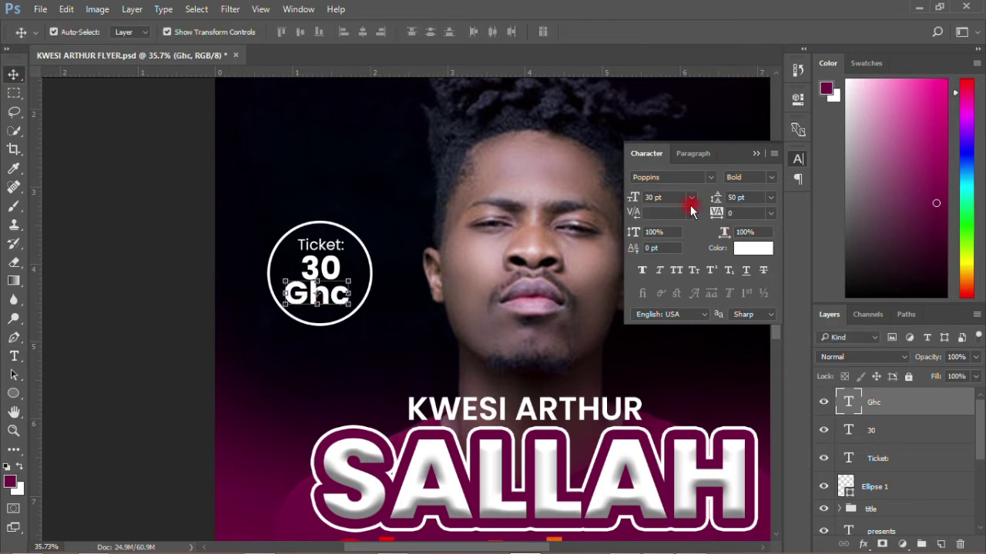
pyautogui.click(691, 198)
pyautogui.click(679, 311)
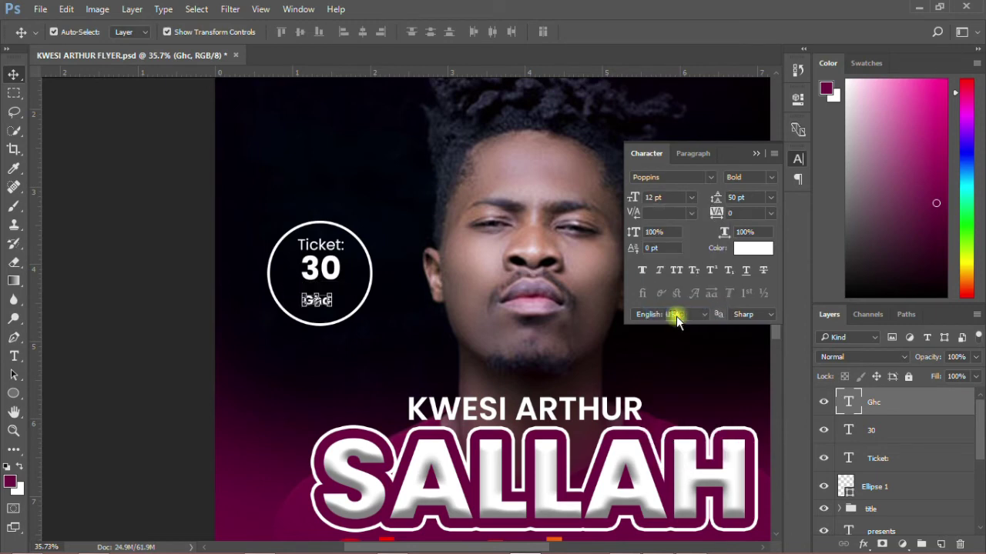
pyautogui.moveTo(320, 301); pyautogui.dragTo(323, 289)
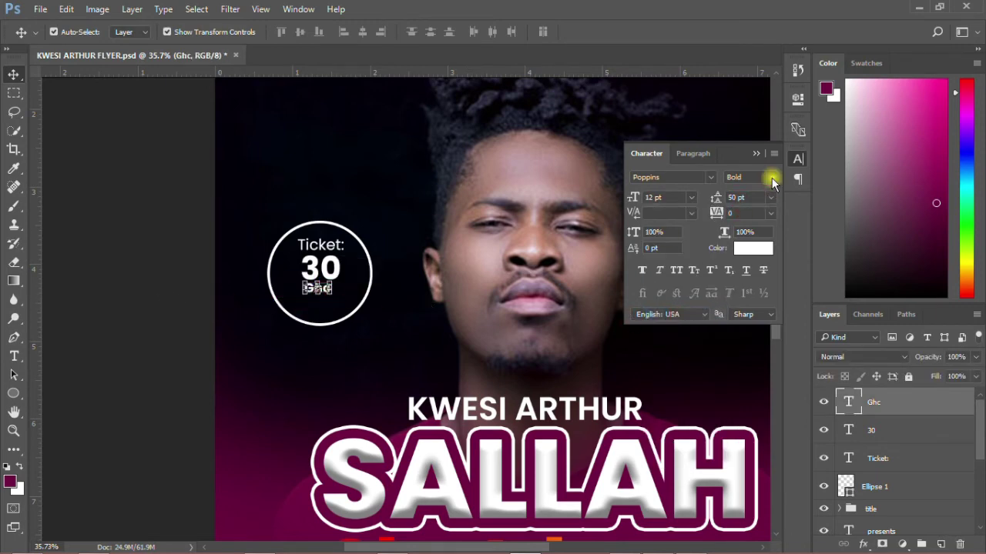
pyautogui.click(772, 178)
pyautogui.click(750, 308)
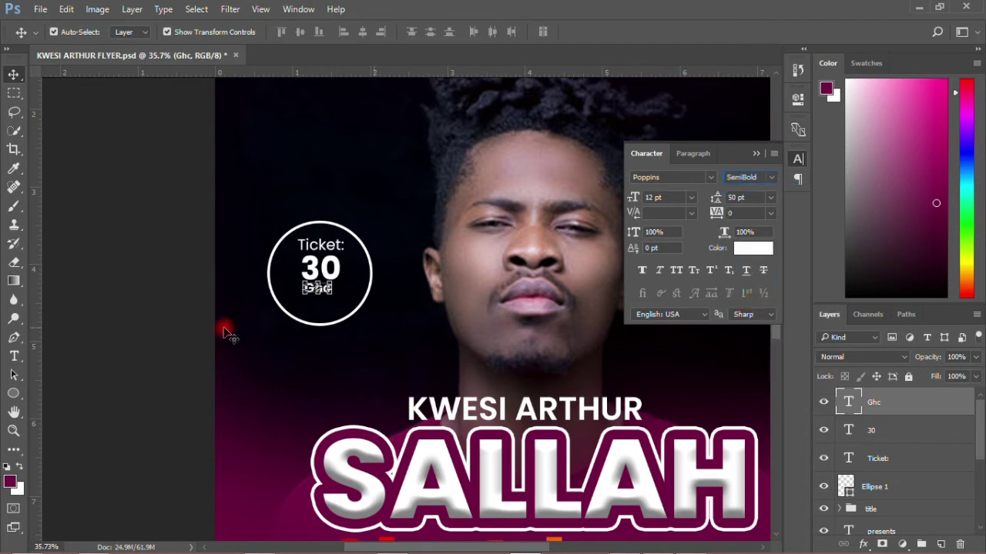
pyautogui.click(162, 283)
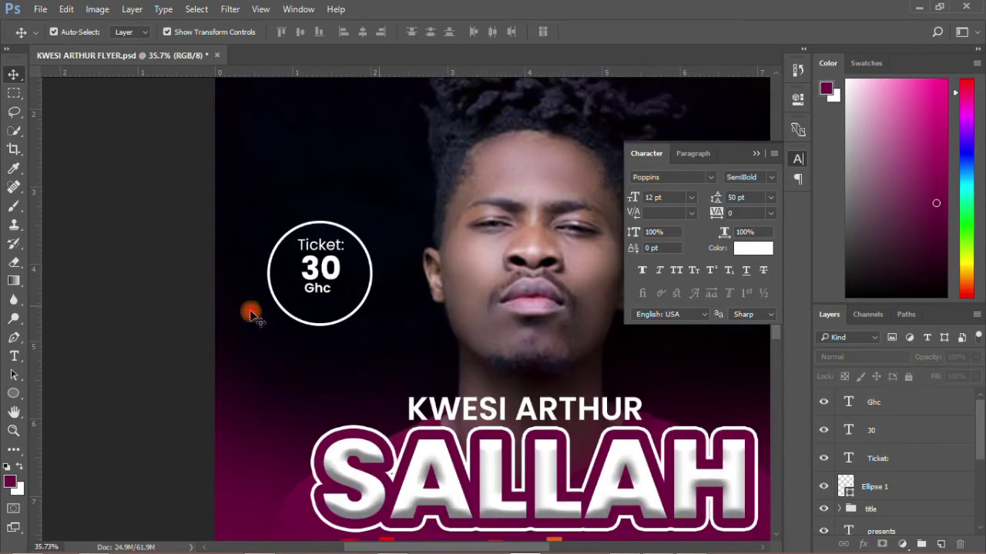
# Make the Ticket: label SemiBold and select the Ticket:, 30 and Ghc layers.
pyautogui.click(335, 251)
pyautogui.click(772, 178)
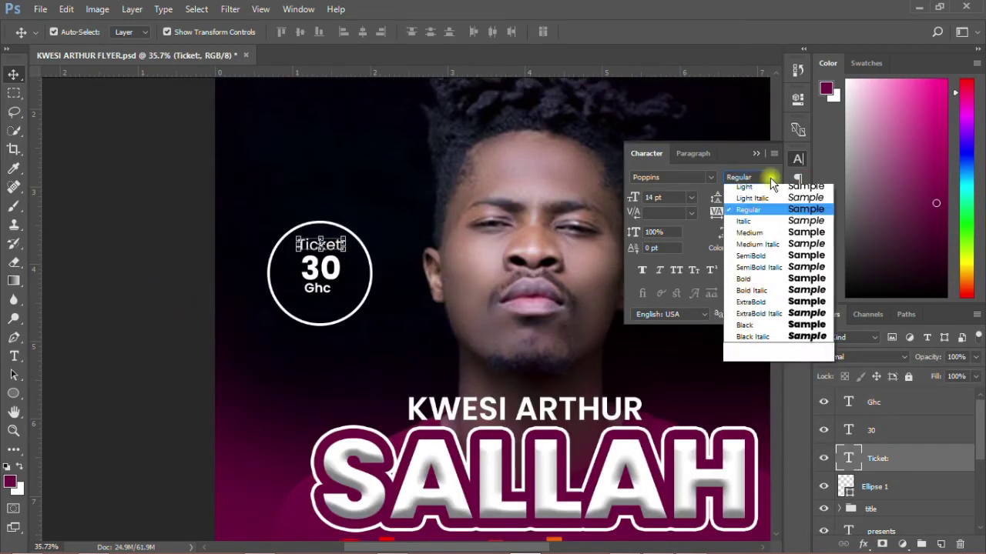
pyautogui.click(751, 306)
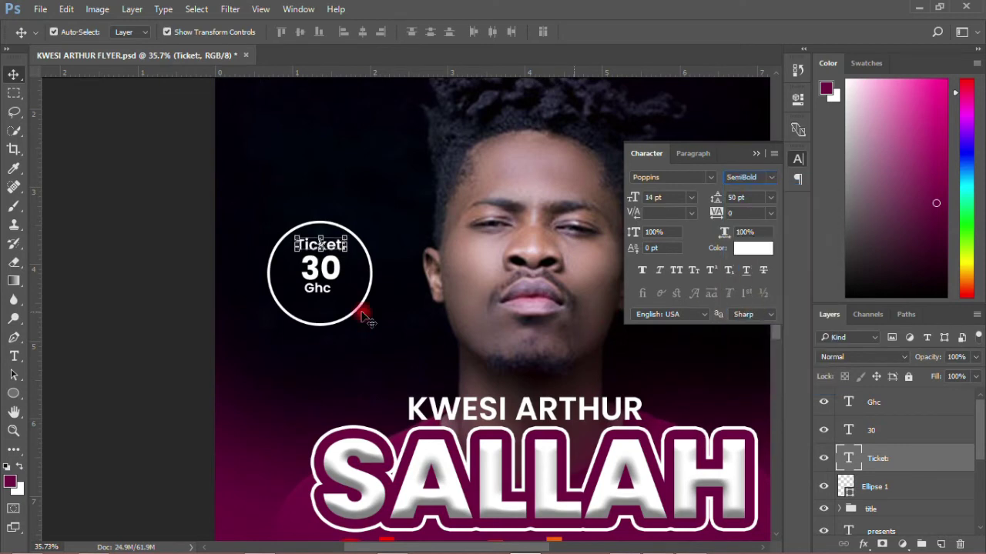
pyautogui.click(191, 299)
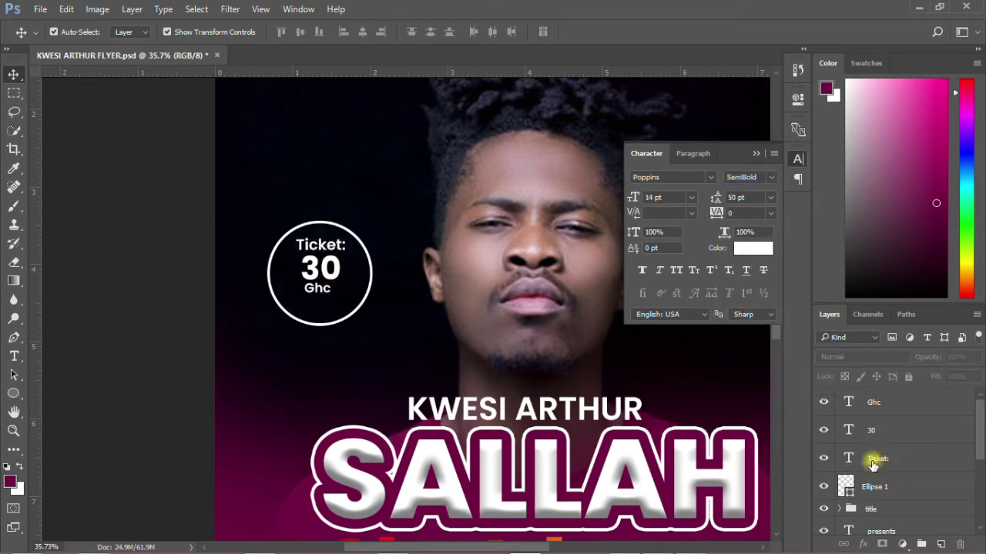
pyautogui.click(872, 465)
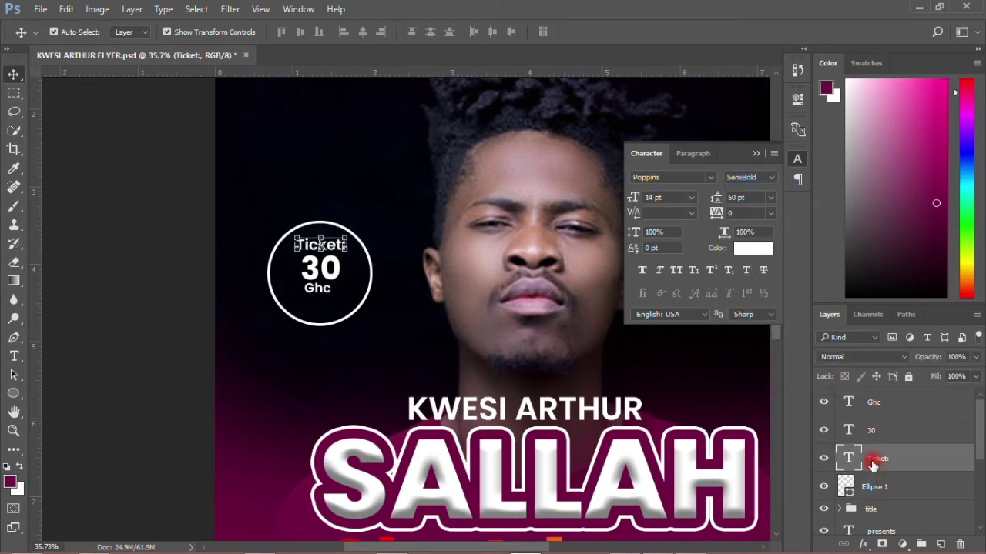
pyautogui.keyDown('shift'); pyautogui.click(877, 402); pyautogui.keyUp('shift')
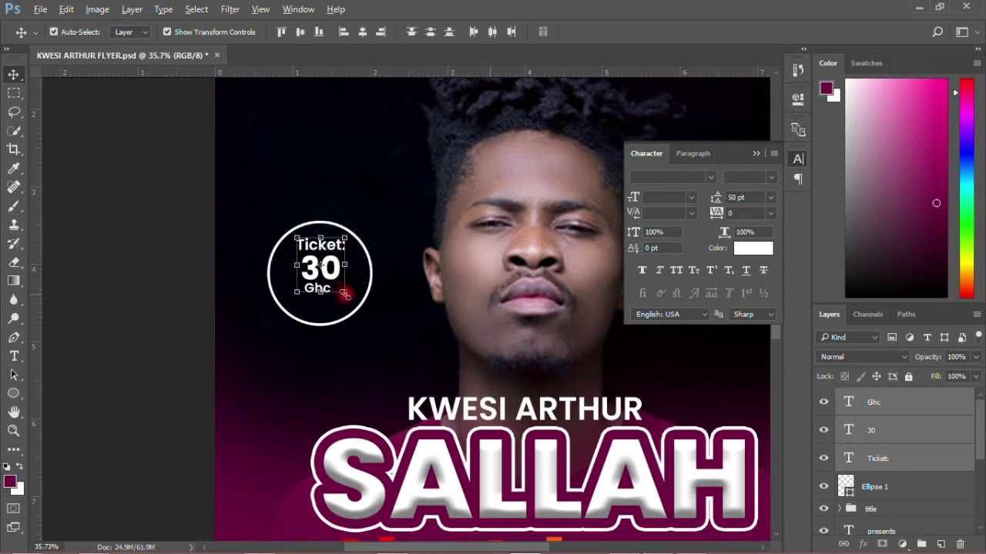
# Scale up the three ticket texts, group them with the circle as 'ticket', and nudge down-left.
pyautogui.moveTo(344, 293)
pyautogui.mouseDown()
pyautogui.moveTo(353, 301)
pyautogui.moveTo(331, 283)
pyautogui.mouseUp()
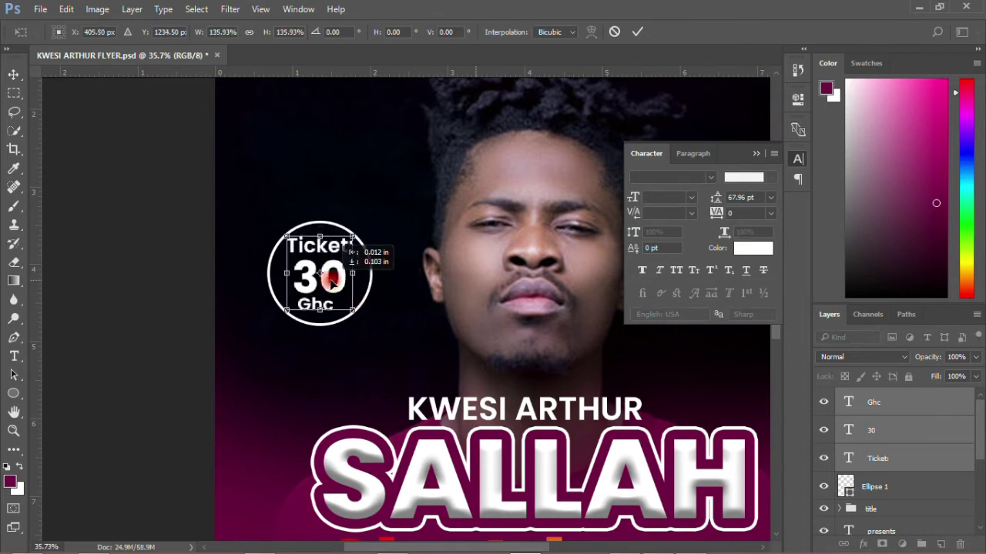
pyautogui.click(638, 31)
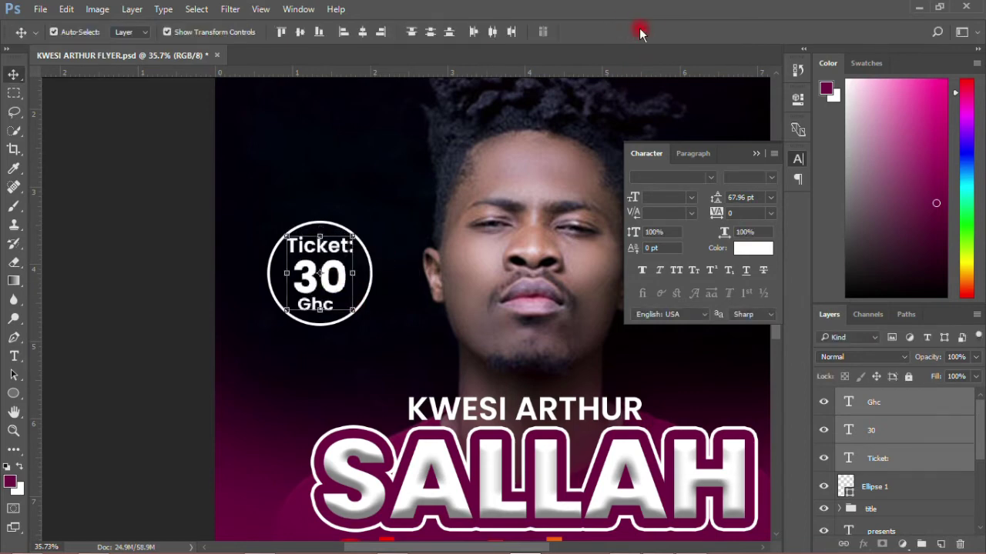
pyautogui.click(801, 163)
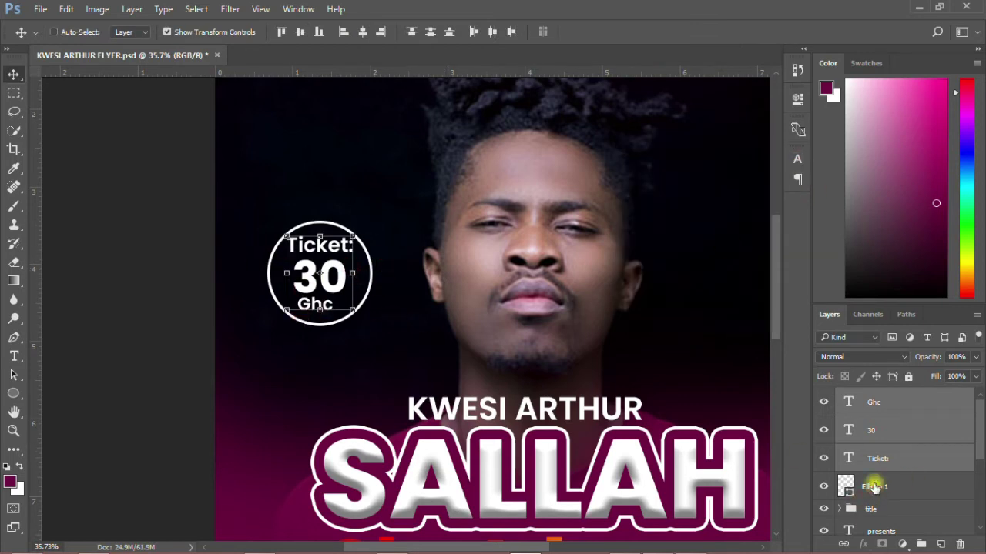
pyautogui.keyDown('ctrl'); pyautogui.click(873, 486); pyautogui.keyUp('ctrl')
pyautogui.click(926, 544)
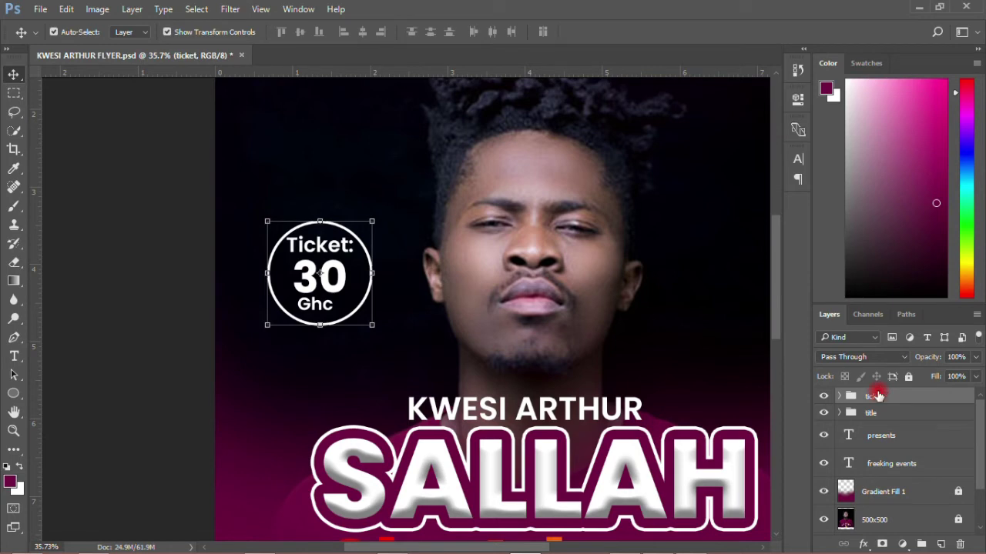
pyautogui.moveTo(351, 286); pyautogui.dragTo(335, 307)
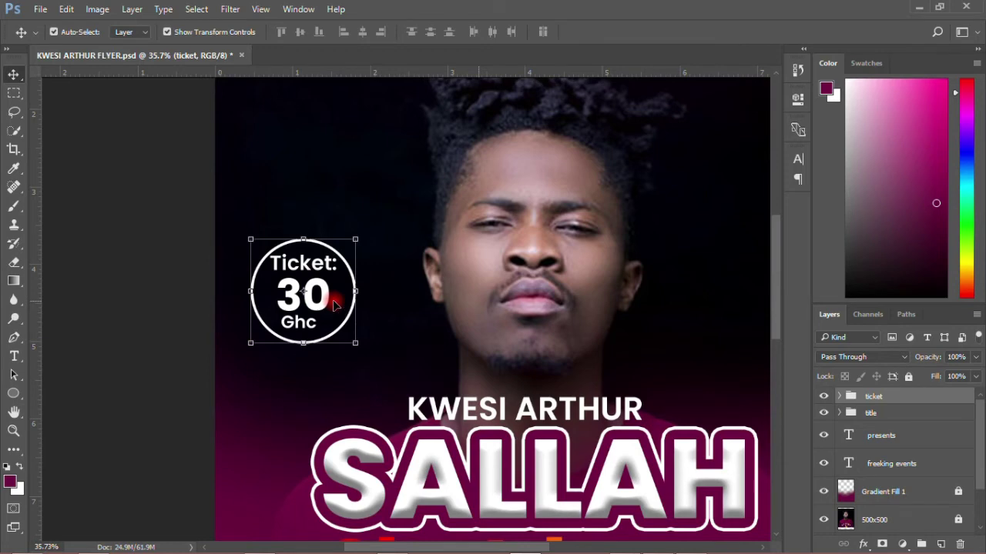
# Duplicate the ticket group with Ctrl+J and place the copy at the portrait's right, level with the original.
pyautogui.press('ctrl')
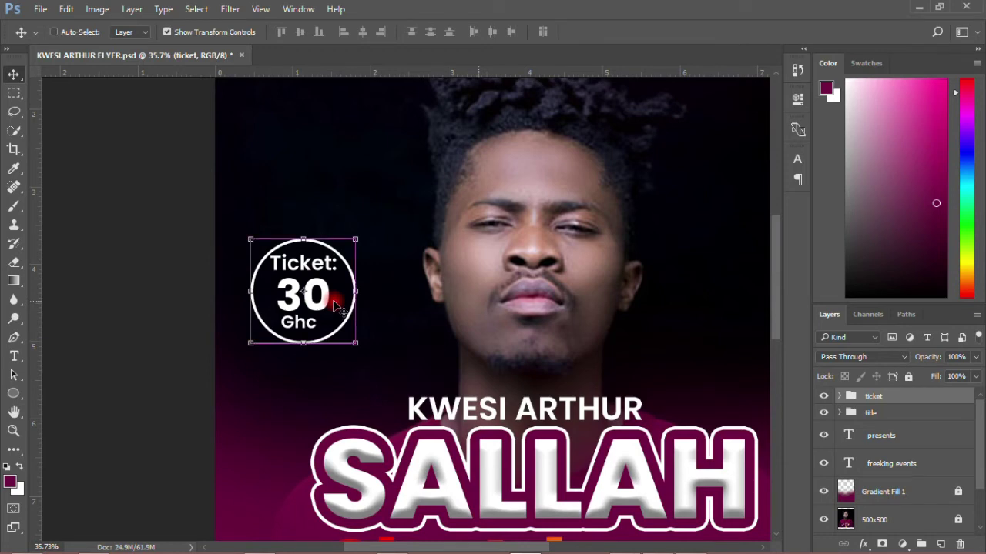
pyautogui.hotkey('ctrl', 'j')
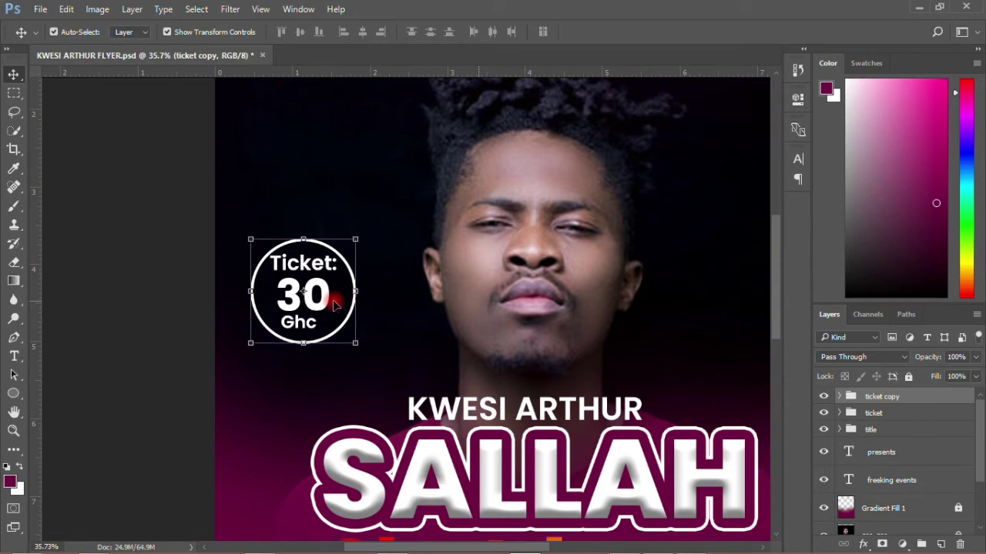
pyautogui.moveTo(335, 306)
pyautogui.mouseDown()
pyautogui.moveTo(516, 325)
pyautogui.moveTo(770, 324)
pyautogui.moveTo(702, 293)
pyautogui.mouseUp()
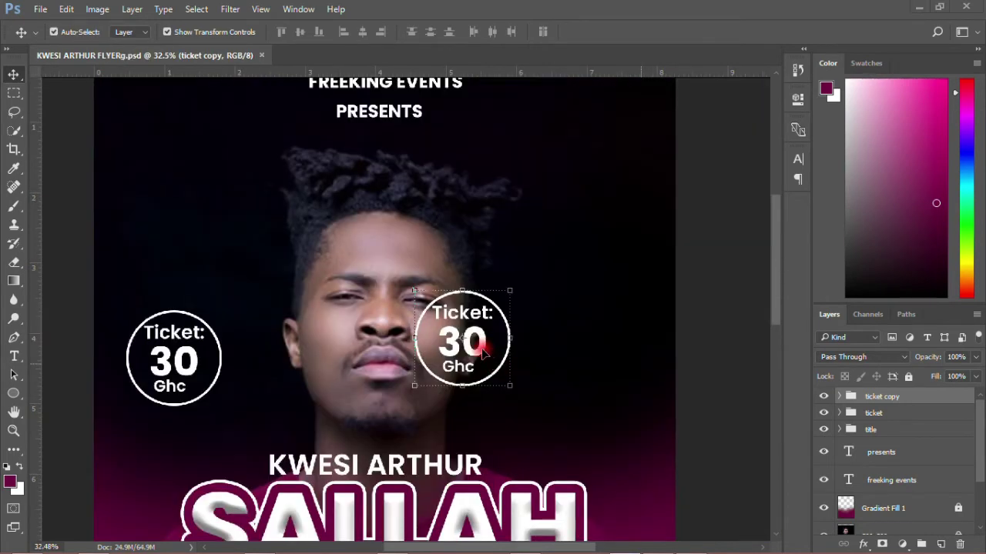
pyautogui.press('ctrl')
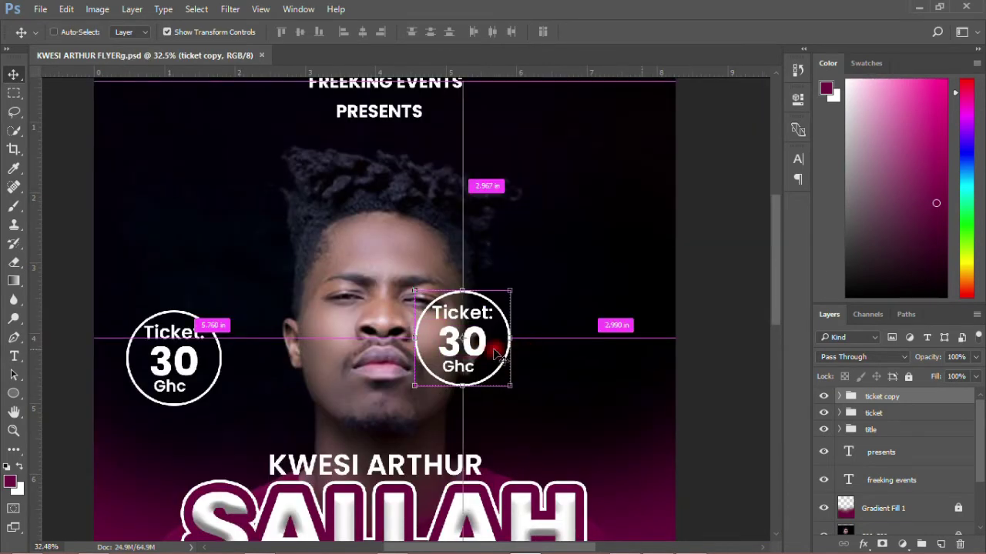
pyautogui.moveTo(496, 353)
pyautogui.mouseDown()
pyautogui.moveTo(576, 350)
pyautogui.moveTo(609, 371)
pyautogui.mouseUp()
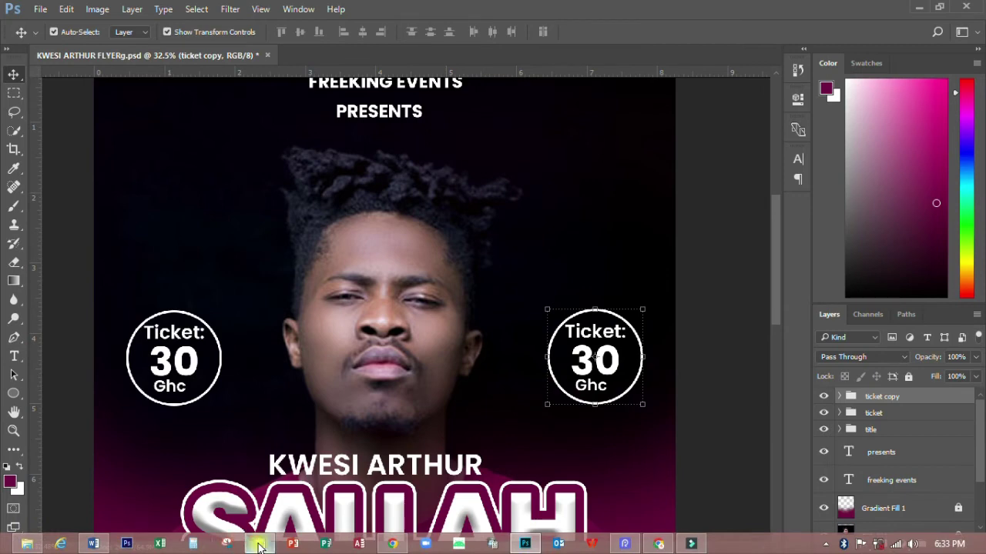
# Replace the copy's Ticket: label with 'Gate' copied from the notes.
pyautogui.click(260, 550)
pyautogui.doubleClick(550, 370)
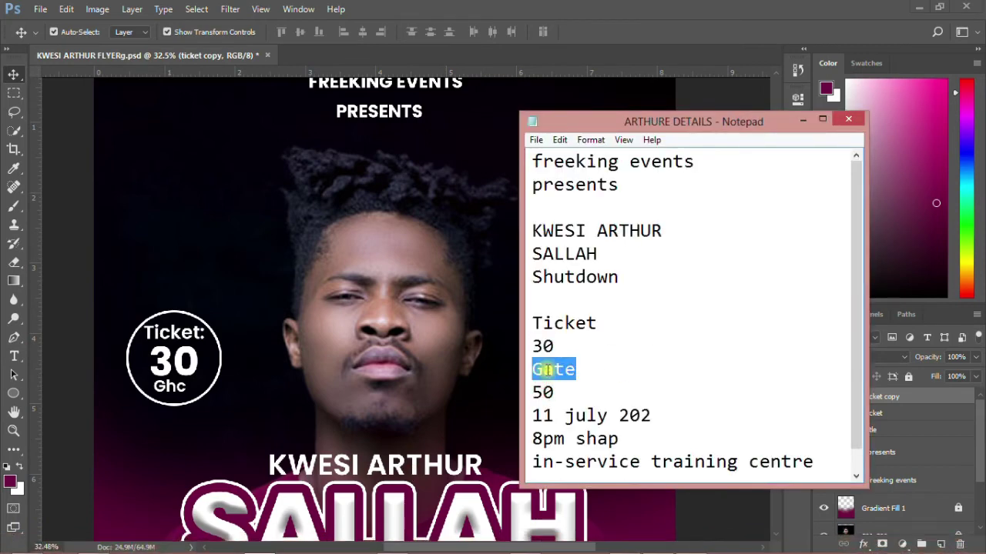
pyautogui.rightClick(546, 370)
pyautogui.click(581, 216)
pyautogui.click(425, 301)
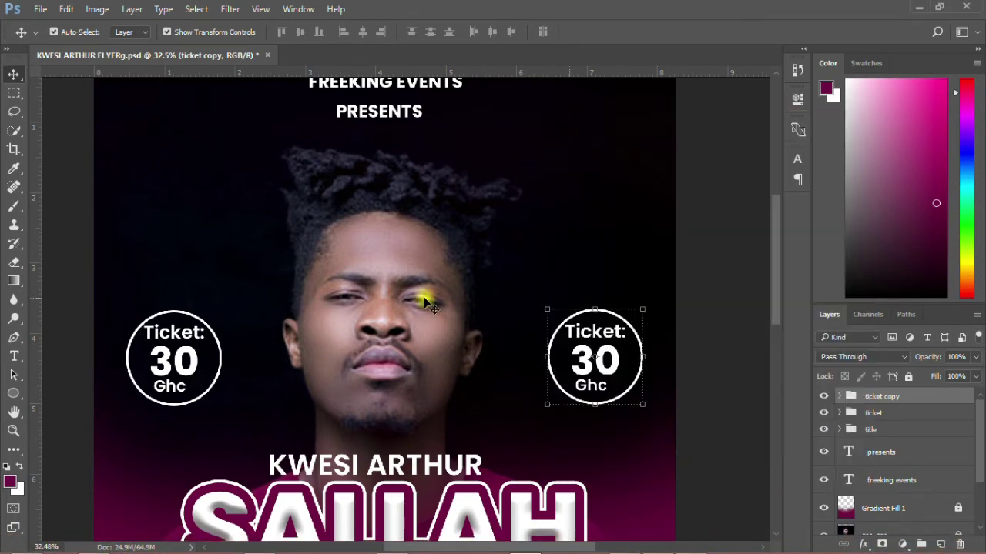
pyautogui.click(609, 327)
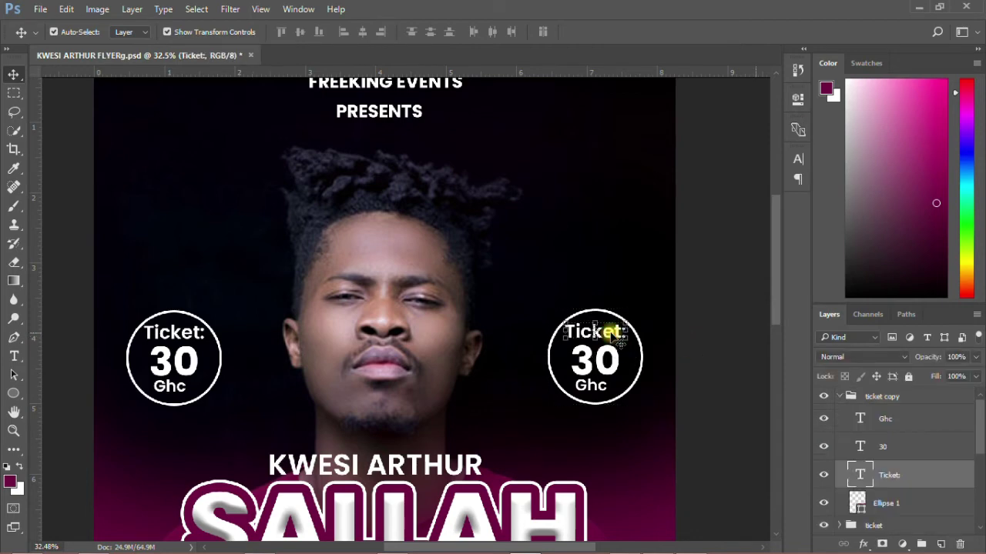
pyautogui.doubleClick(862, 475)
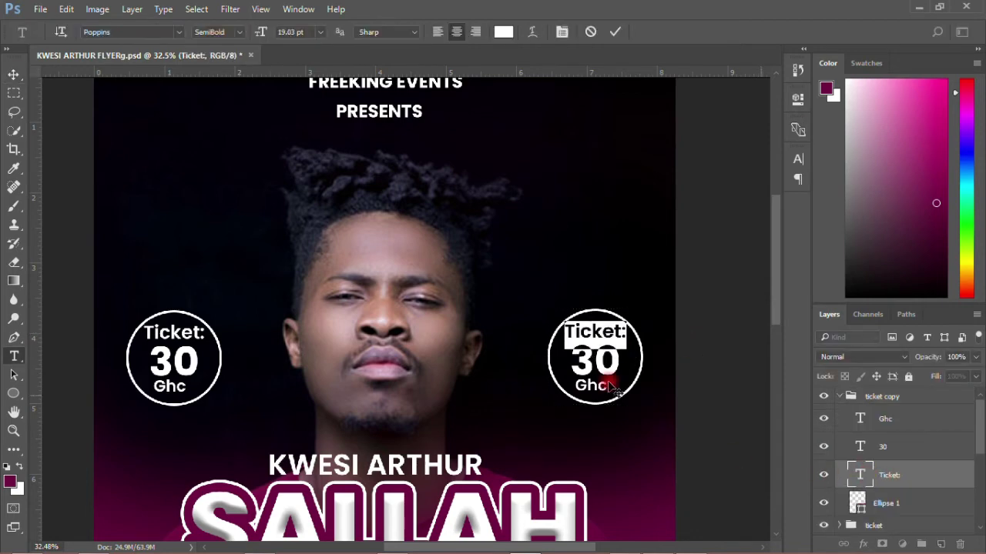
pyautogui.rightClick(604, 334)
pyautogui.click(636, 77)
pyautogui.write('Gate')
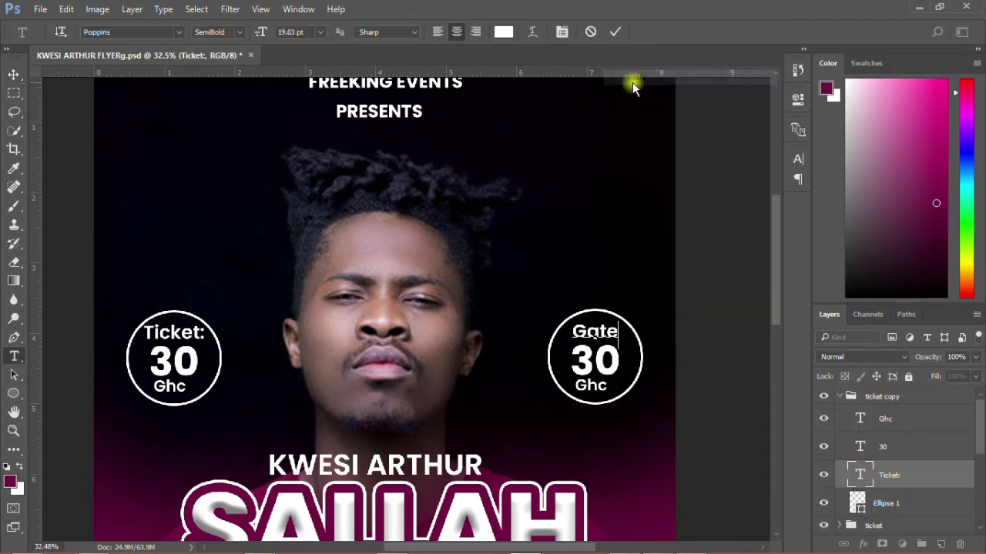
pyautogui.click(614, 31)
pyautogui.press('v')
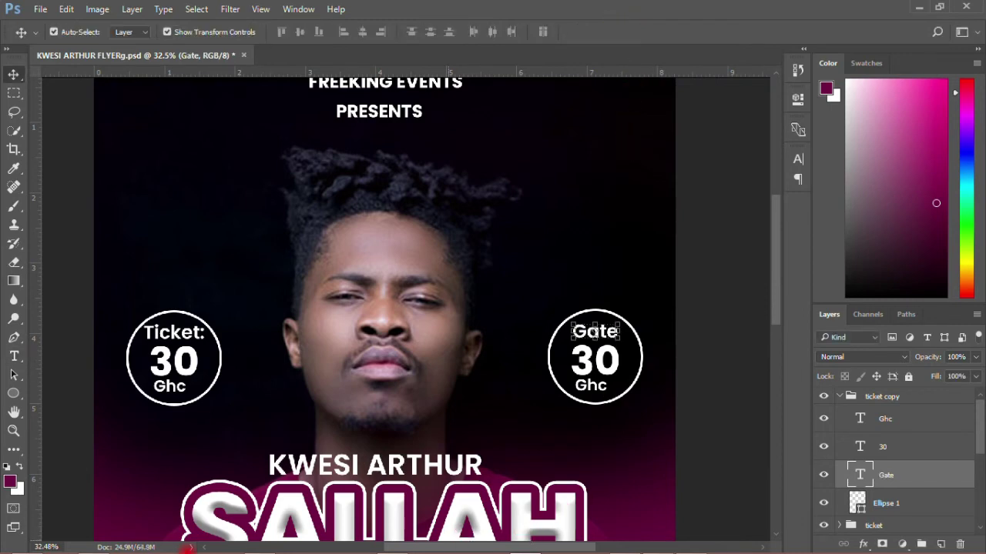
# Replace the copy's 30 with the price 50 copied from the notes.
pyautogui.click(255, 547)
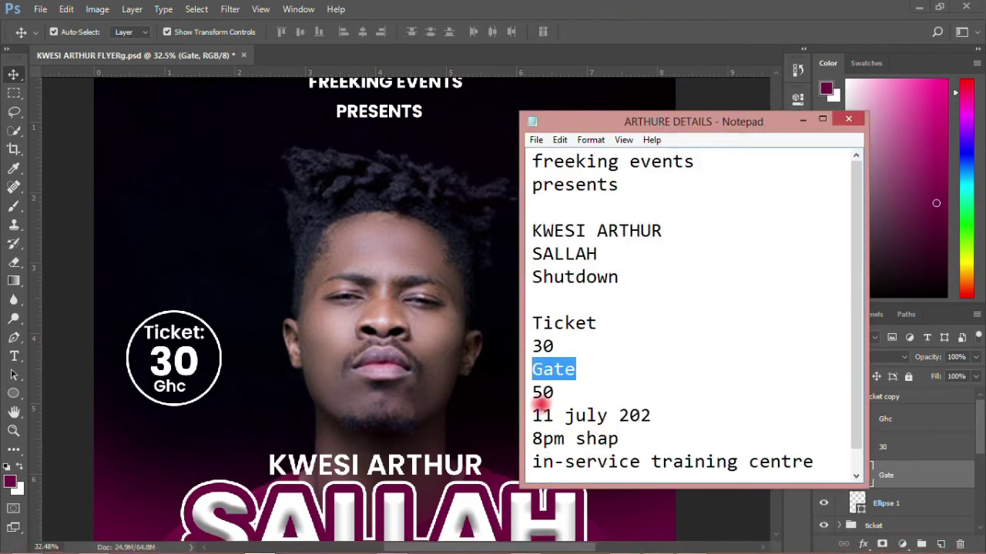
pyautogui.doubleClick(542, 393)
pyautogui.rightClick(543, 392)
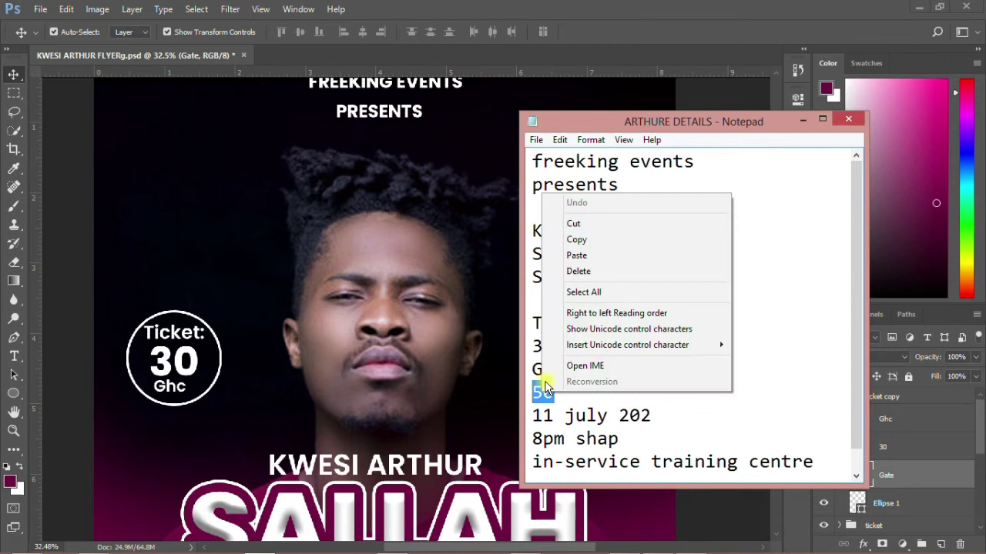
pyautogui.click(567, 242)
pyautogui.click(449, 290)
pyautogui.click(602, 361)
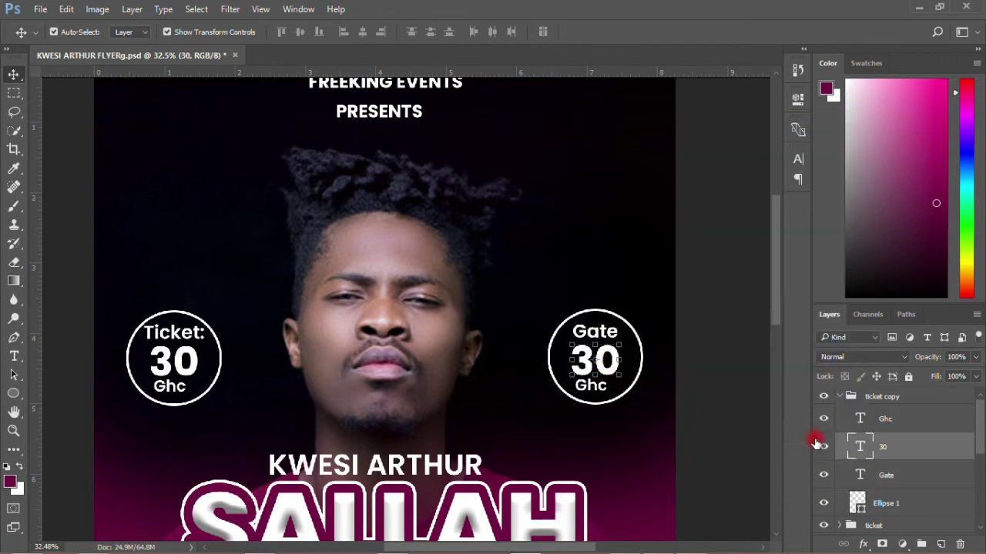
pyautogui.doubleClick(860, 447)
pyautogui.rightClick(608, 360)
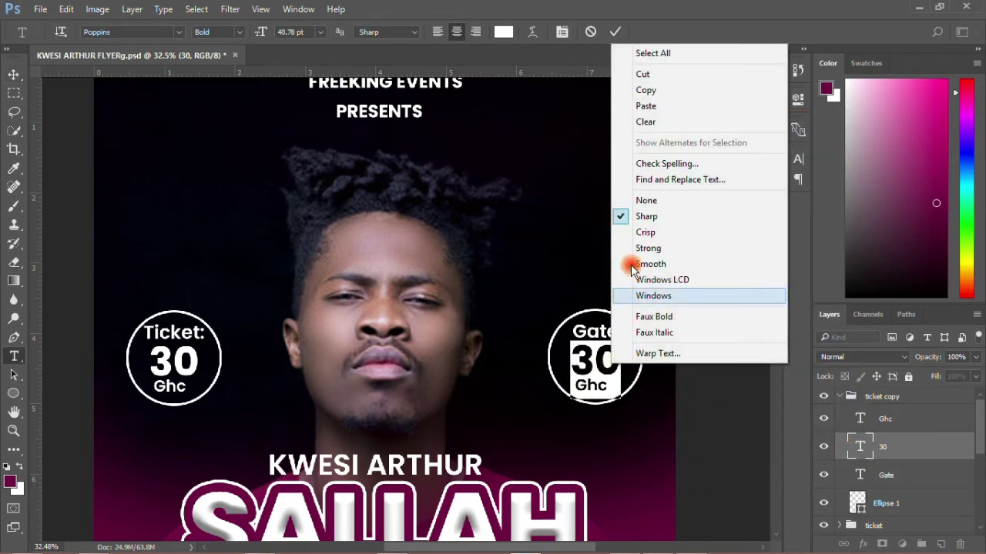
pyautogui.click(643, 105)
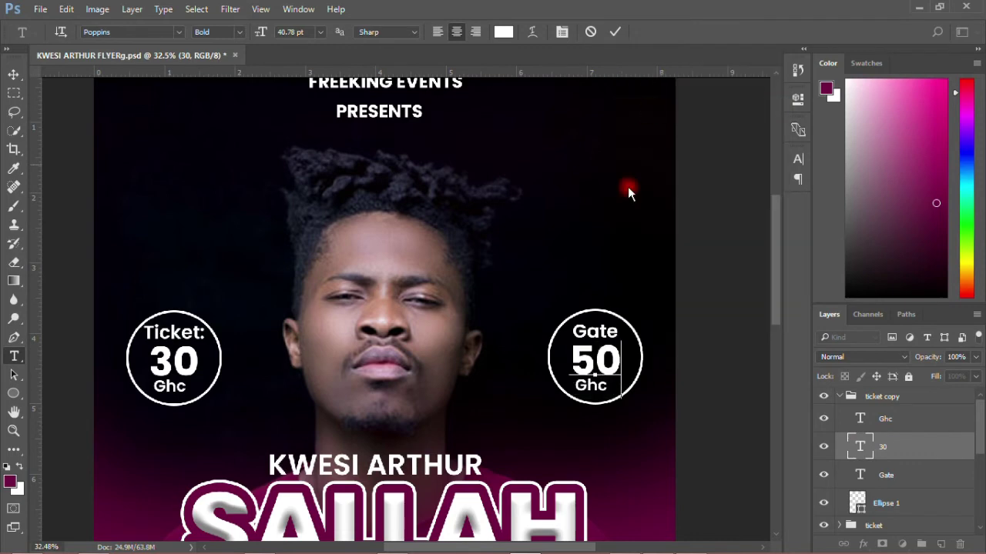
pyautogui.click(614, 32)
pyautogui.press('v')
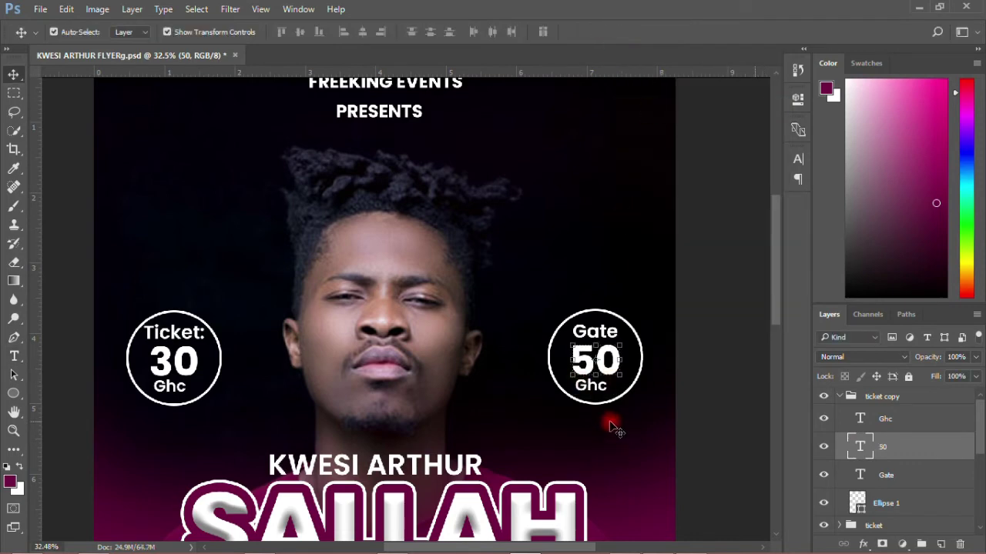
# Collapse the ticket copy group in the Layers panel.
pyautogui.moveTo(773, 264); pyautogui.dragTo(774, 281)
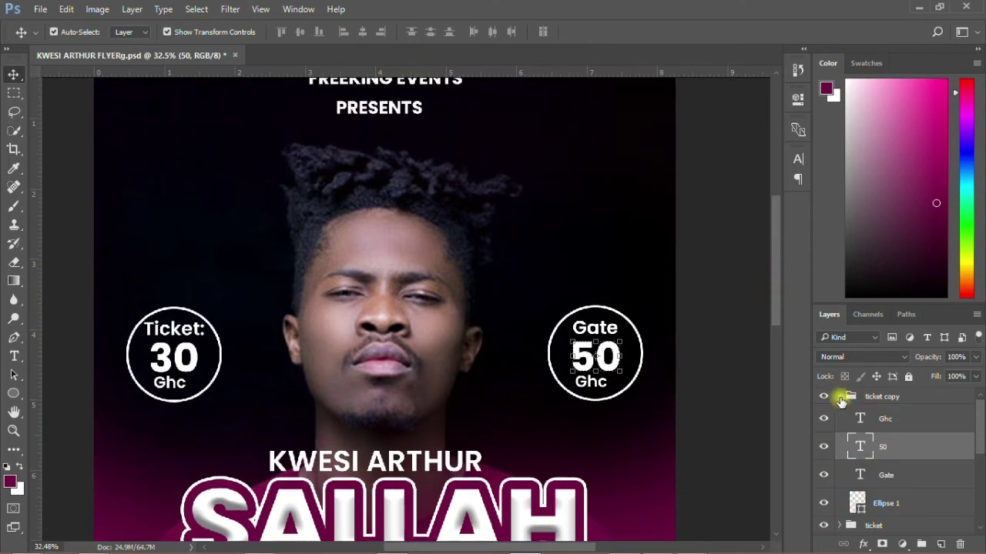
pyautogui.click(869, 399)
pyautogui.click(839, 398)
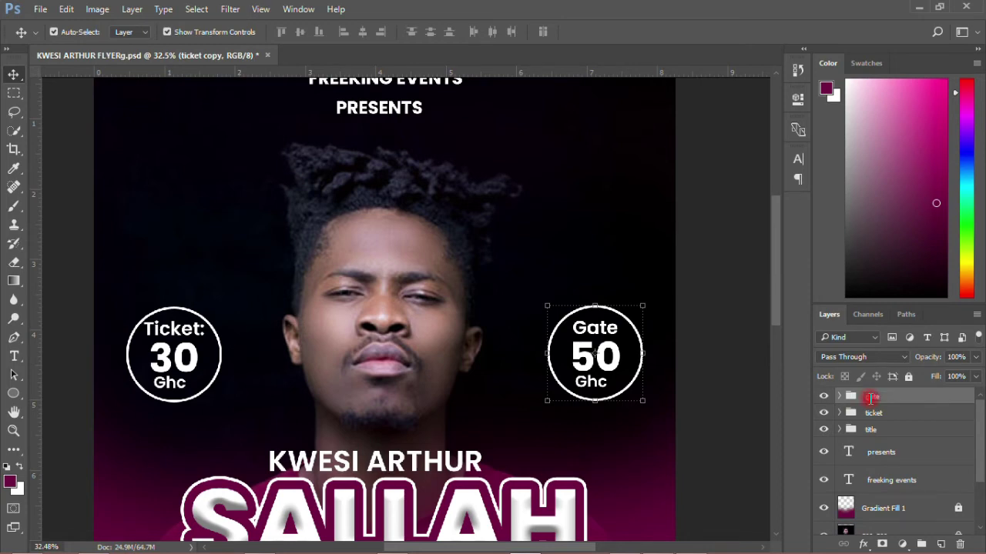
# Confirm the group name 'gate' and look over the flyer with both badges.
pyautogui.click(870, 400)
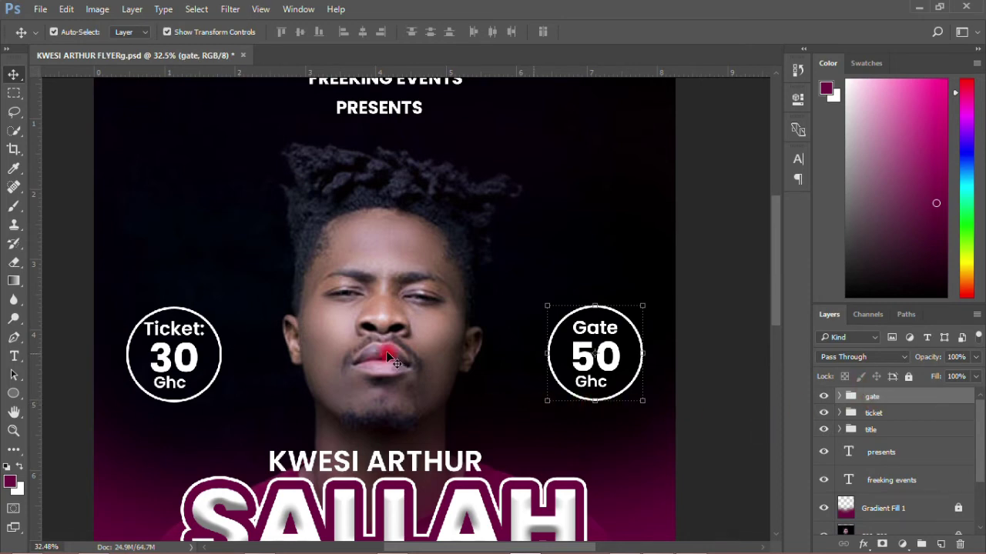
pyautogui.scroll(-2, 389, 358)
pyautogui.scroll(-2, 432, 389)
pyautogui.scroll(-1, 477, 419)
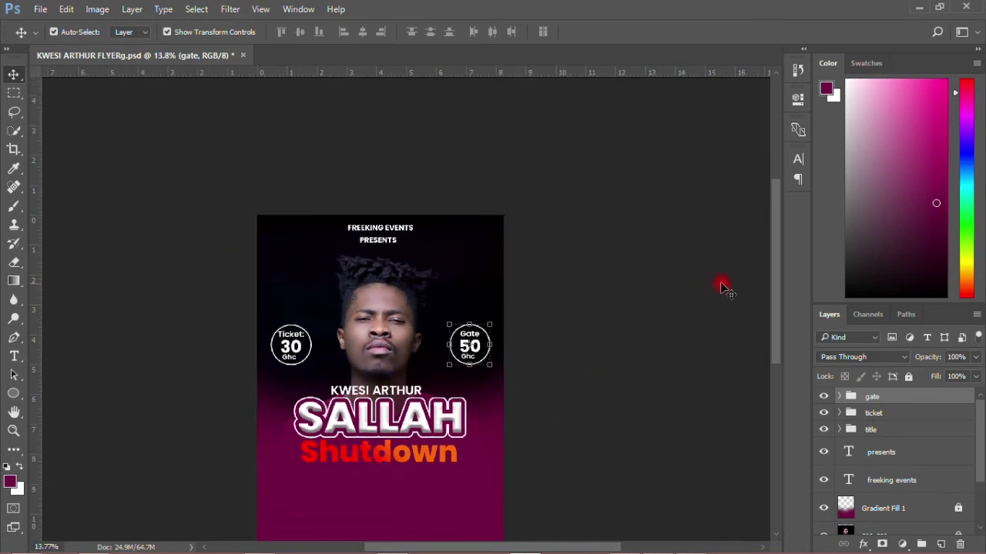
pyautogui.moveTo(773, 286); pyautogui.dragTo(772, 324)
pyautogui.scroll(2, 308, 435)
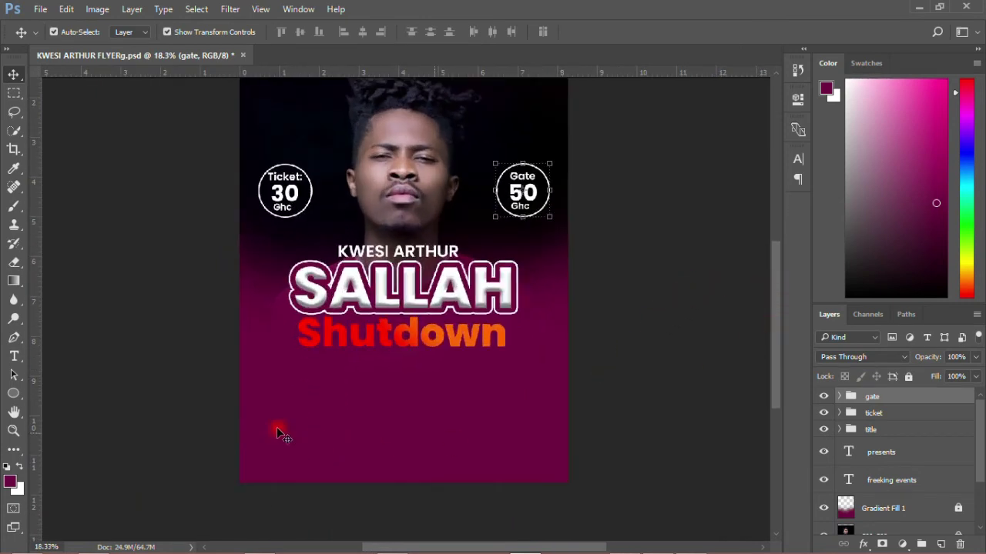
pyautogui.scroll(1, 228, 326)
pyautogui.scroll(1, 331, 422)
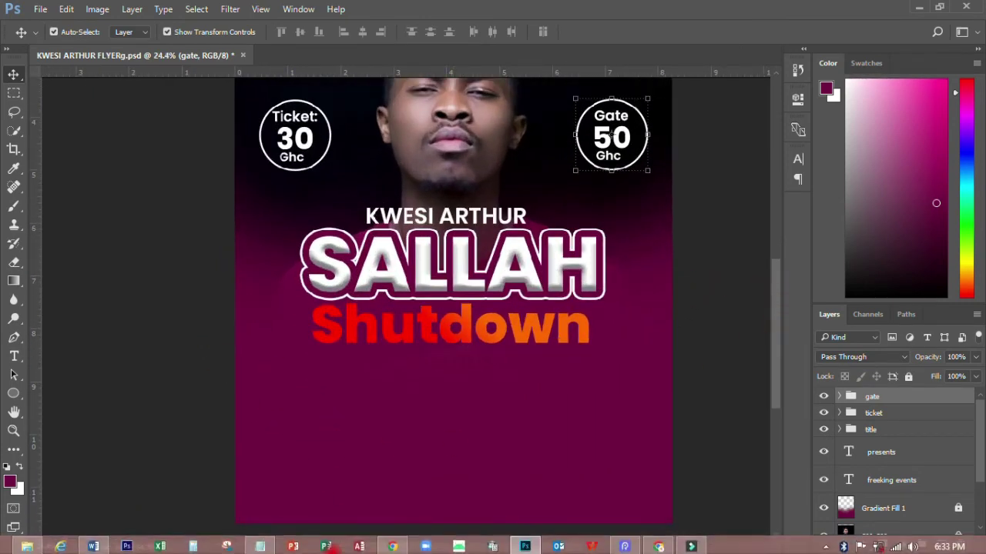
# Select the day 11 in the notes' date line.
pyautogui.click(261, 547)
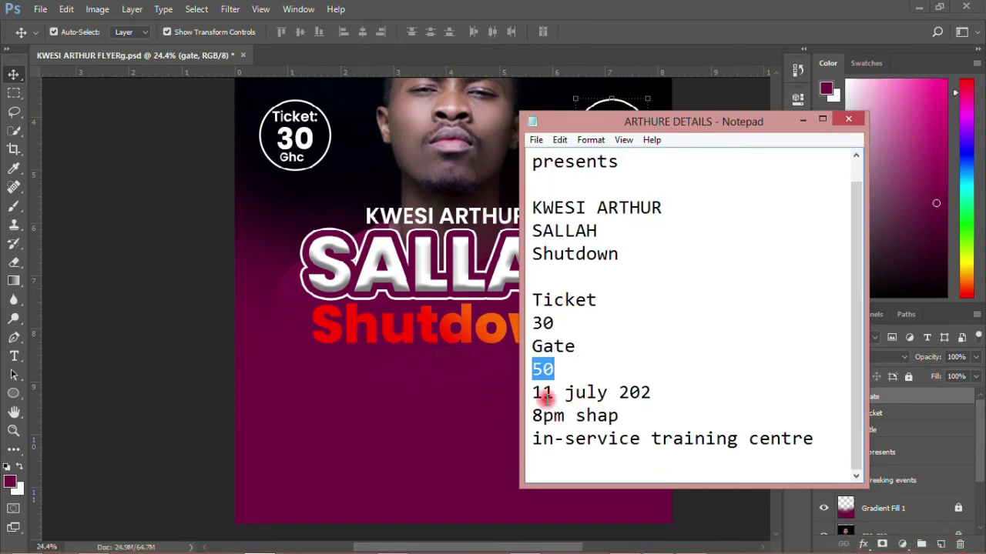
pyautogui.moveTo(552, 392); pyautogui.dragTo(534, 394)
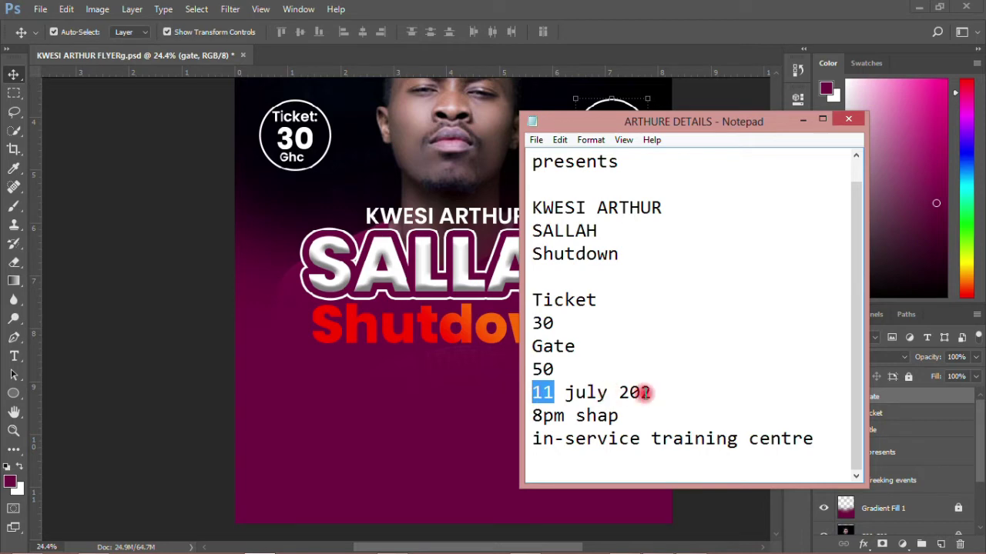
pyautogui.click(44, 373)
# Add an 11 text layer below the title.
pyautogui.click(14, 355)
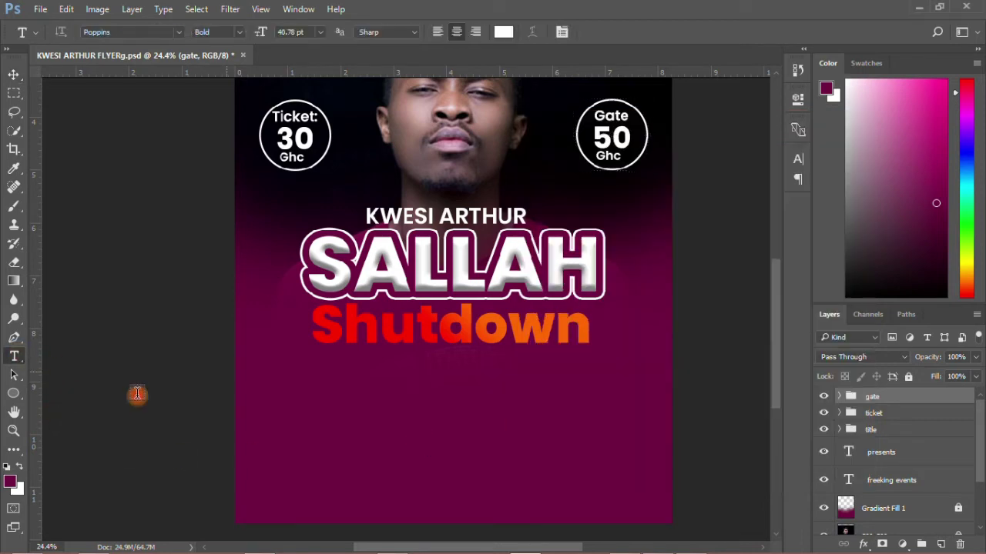
pyautogui.click(327, 416)
pyautogui.write('11')
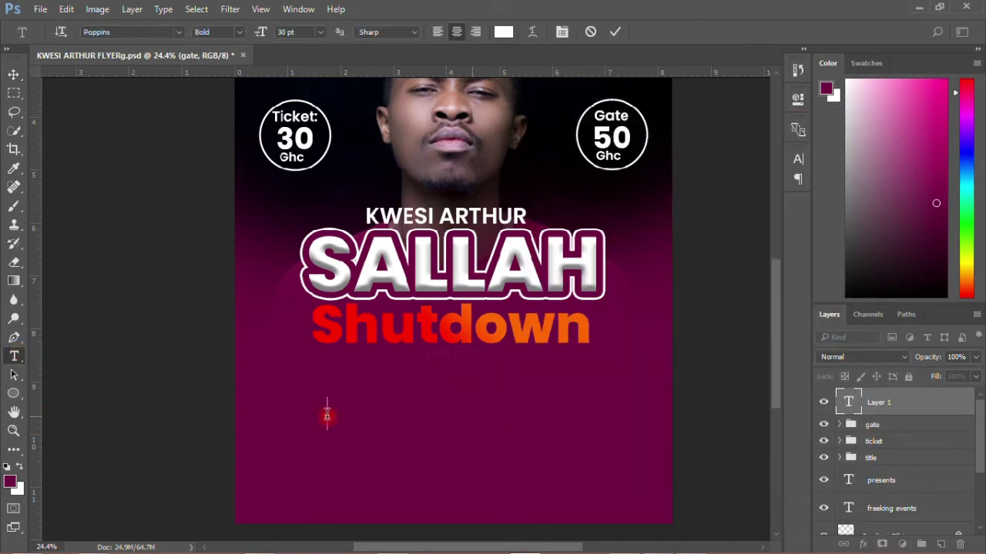
pyautogui.click(13, 74)
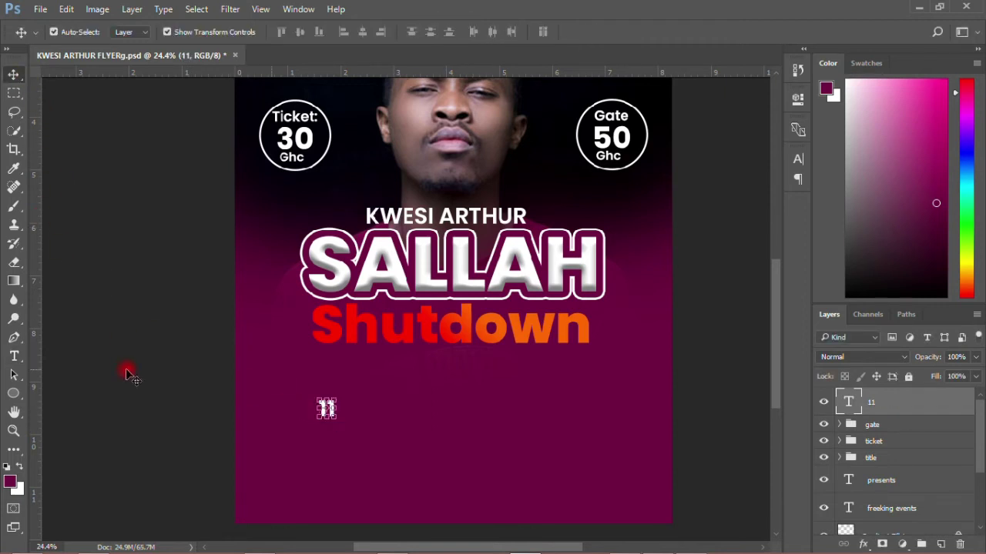
pyautogui.click(326, 413)
# Style the 11 as Poppins SemiBold 48 pt and shift it slightly down.
pyautogui.click(800, 158)
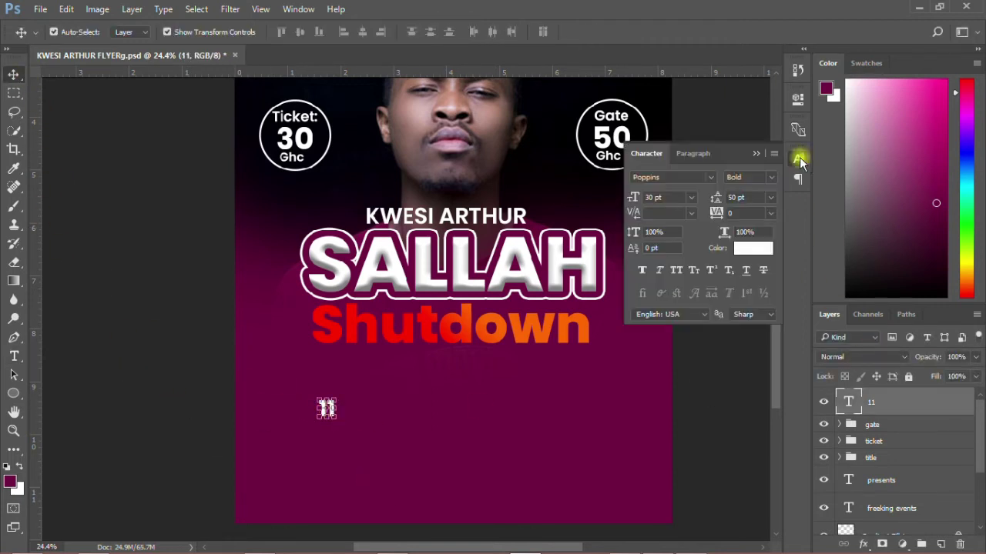
pyautogui.click(692, 197)
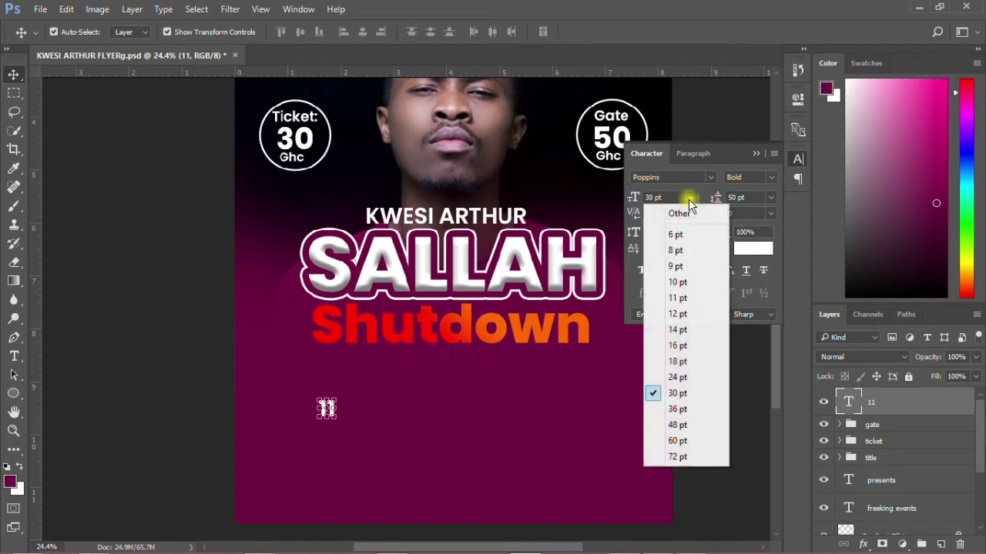
pyautogui.click(677, 411)
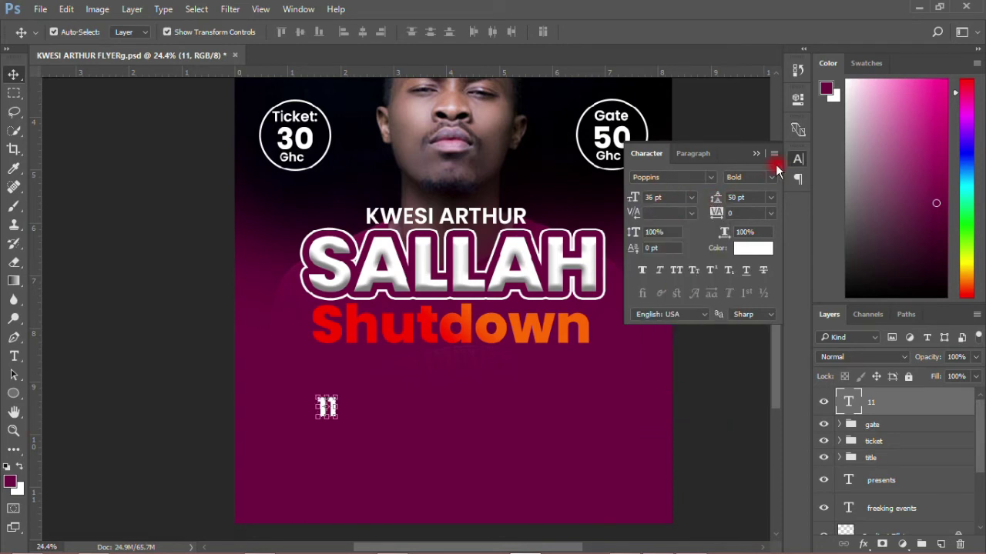
pyautogui.click(772, 177)
pyautogui.click(747, 289)
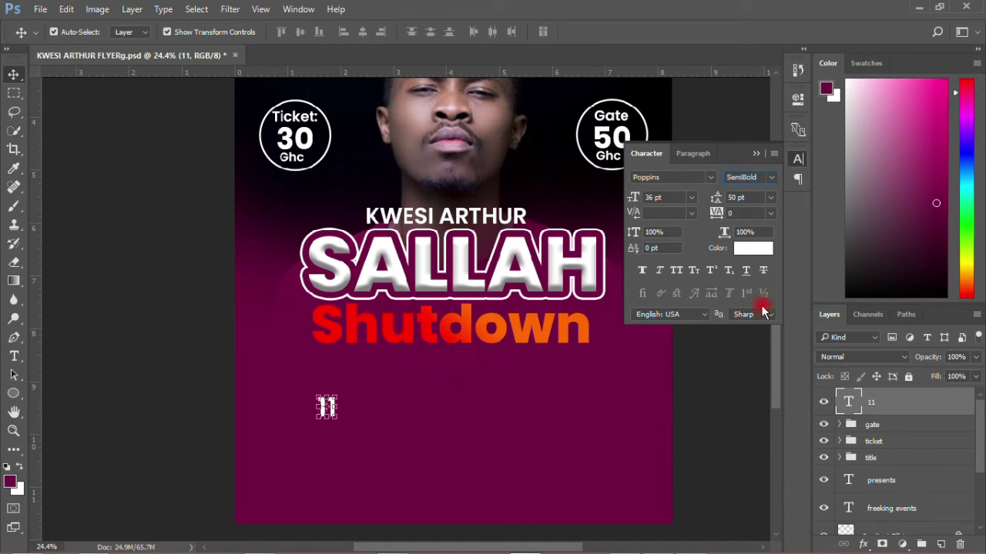
pyautogui.click(692, 197)
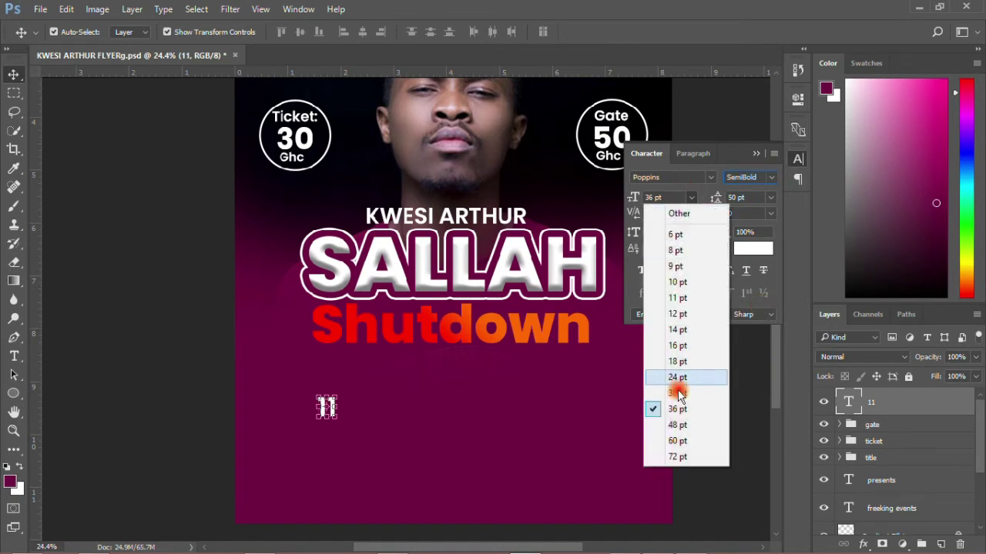
pyautogui.click(674, 429)
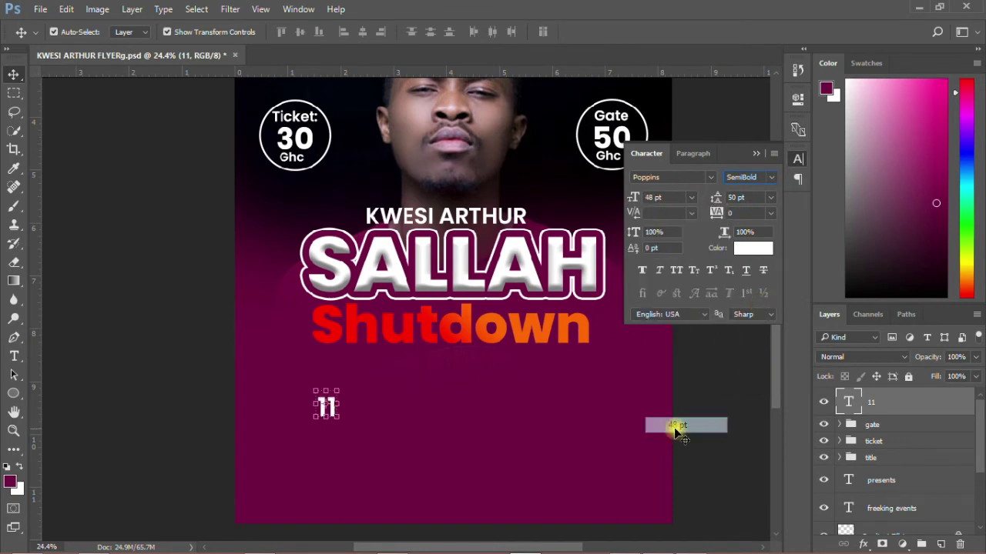
pyautogui.click(198, 405)
pyautogui.moveTo(336, 400); pyautogui.dragTo(335, 415)
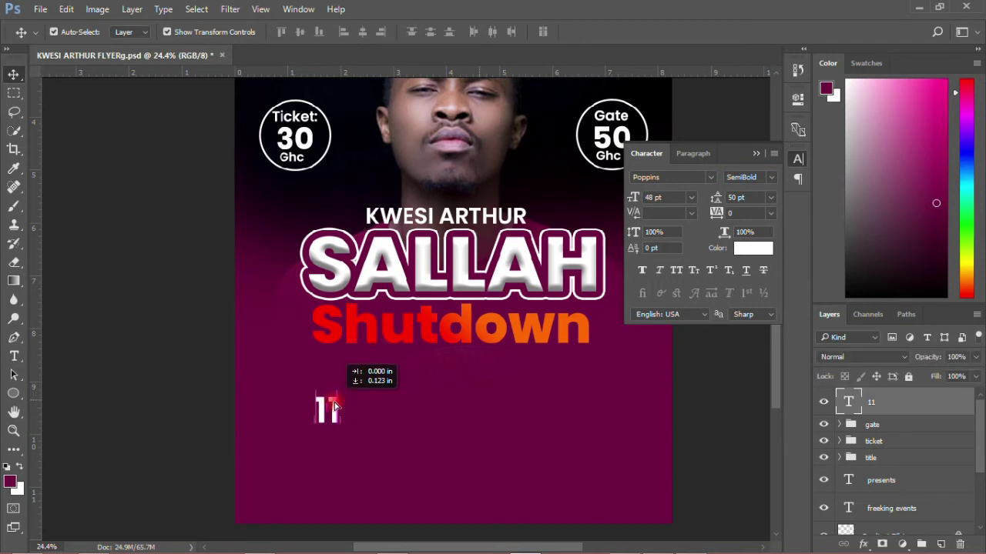
# Add 'th' at 24 pt raised beside the 11 to read 11th.
pyautogui.click(13, 358)
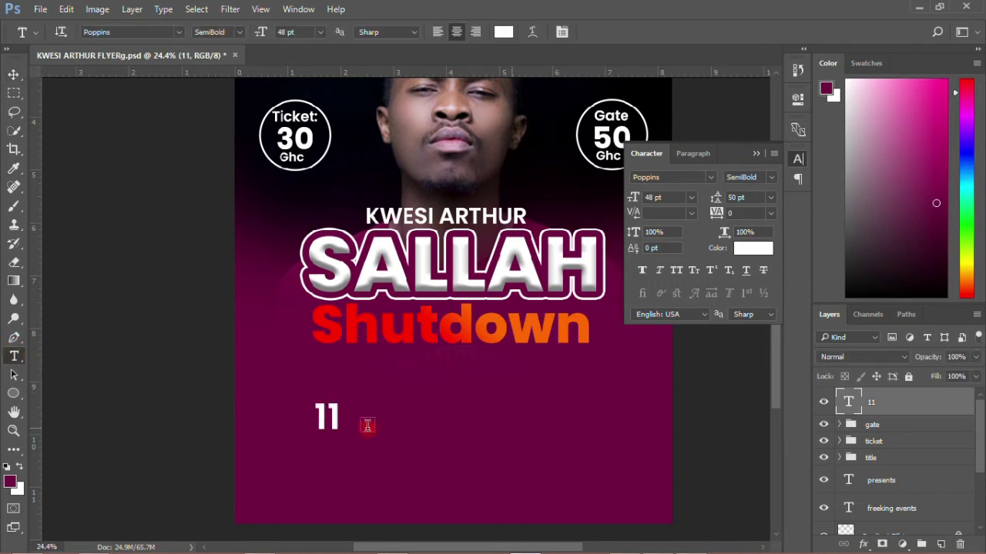
pyautogui.click(355, 408)
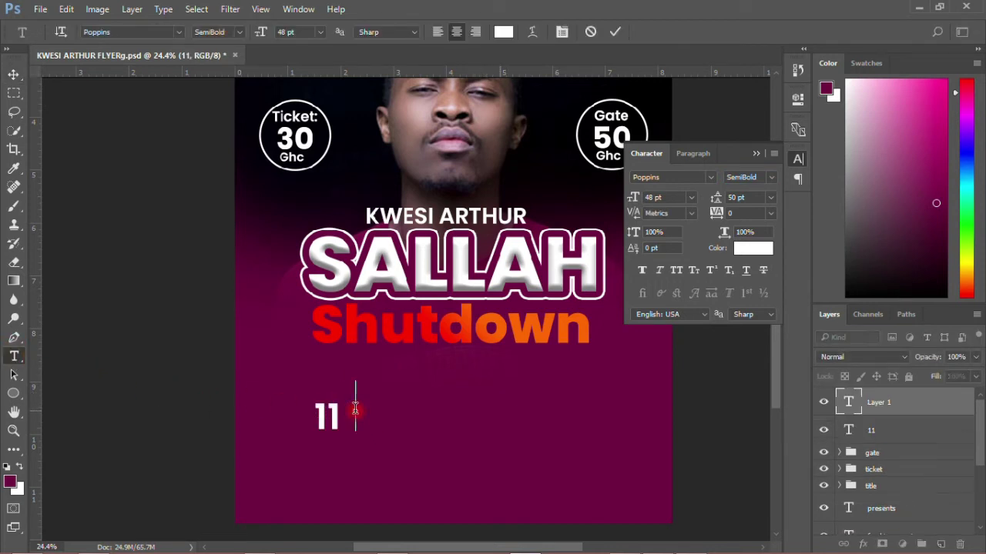
pyautogui.write('th')
pyautogui.click(13, 74)
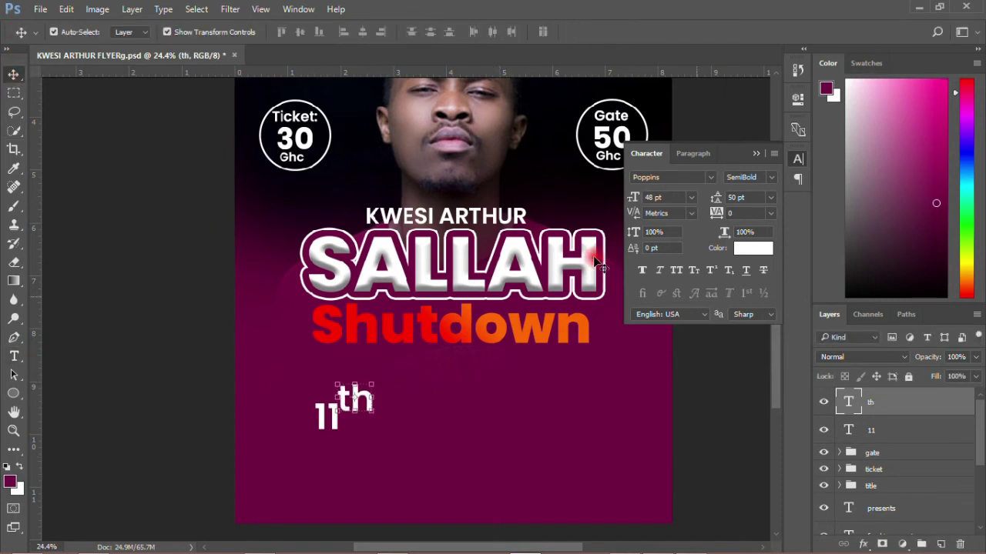
pyautogui.click(692, 197)
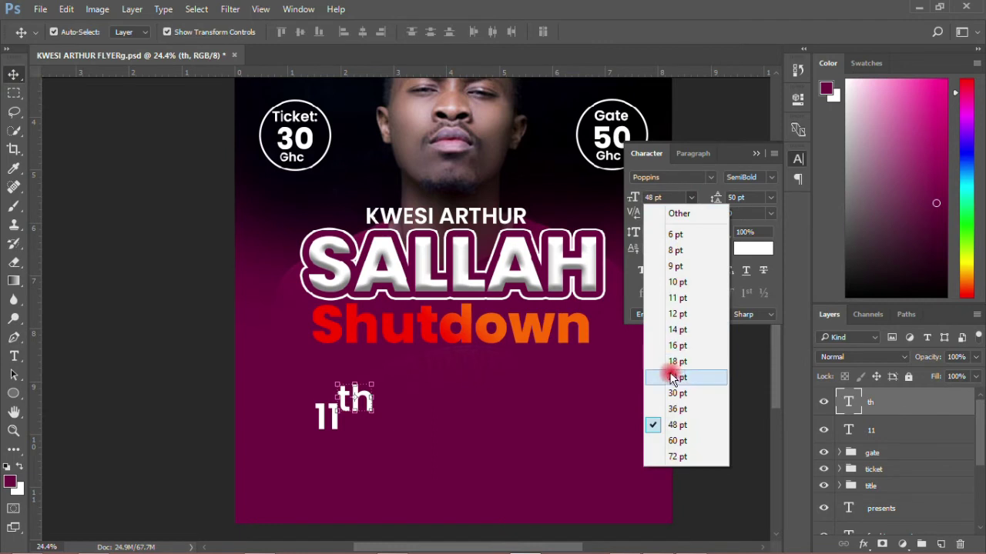
pyautogui.click(678, 376)
pyautogui.click(300, 418)
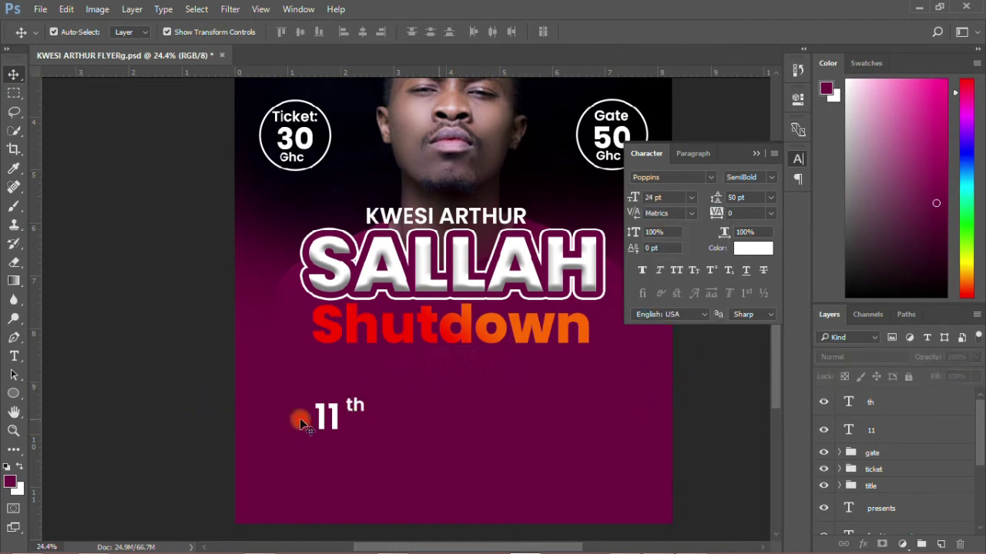
pyautogui.moveTo(357, 407); pyautogui.dragTo(352, 413)
# Add 'July' under the th at 16 pt in All Caps, aligned beside the 11.
pyautogui.click(14, 355)
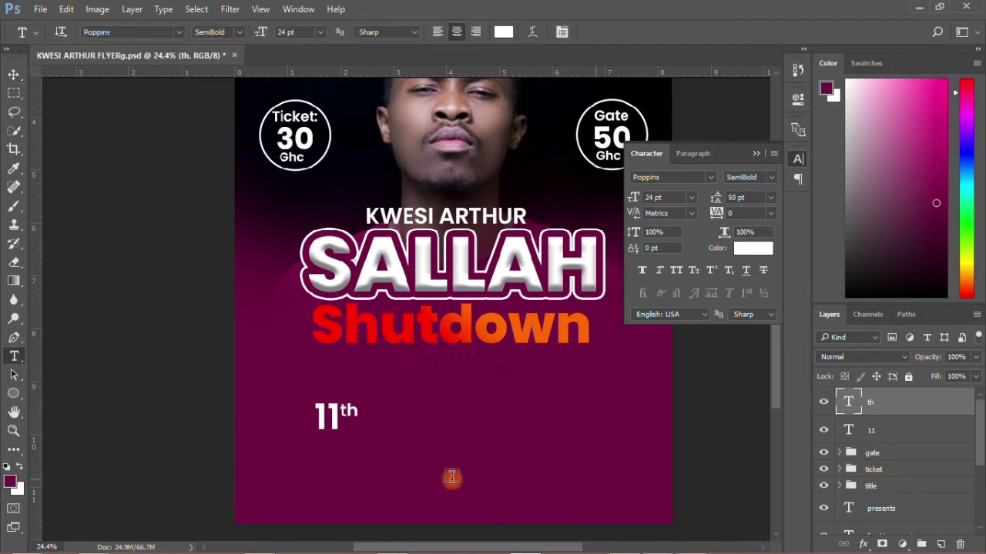
pyautogui.scroll(2, 341, 436)
pyautogui.scroll(2, 340, 437)
pyautogui.click(348, 416)
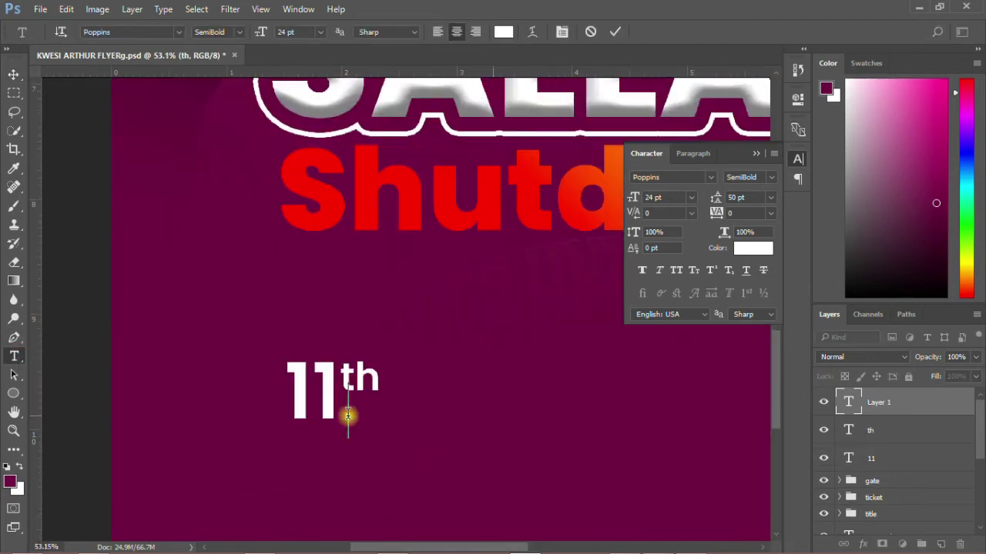
pyautogui.write('J')
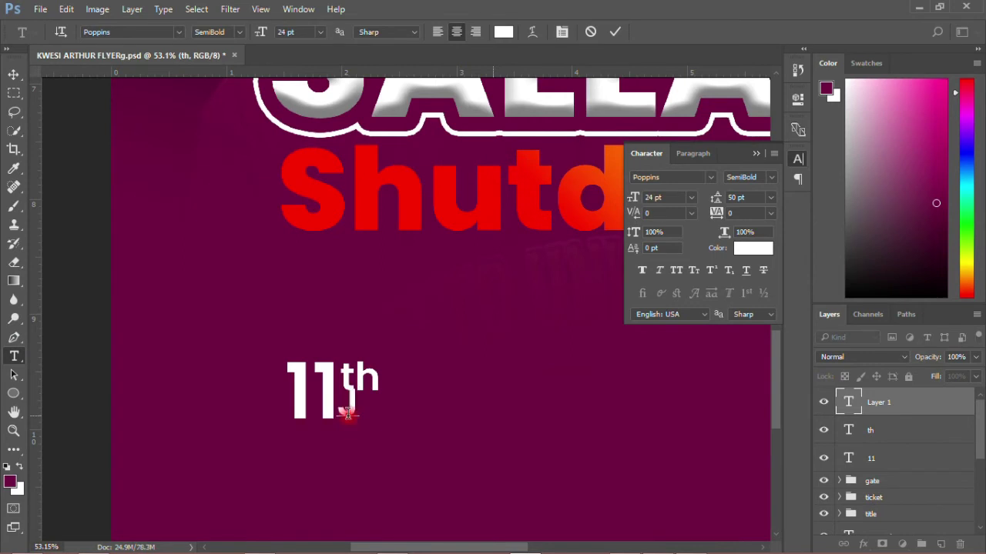
pyautogui.write('uly')
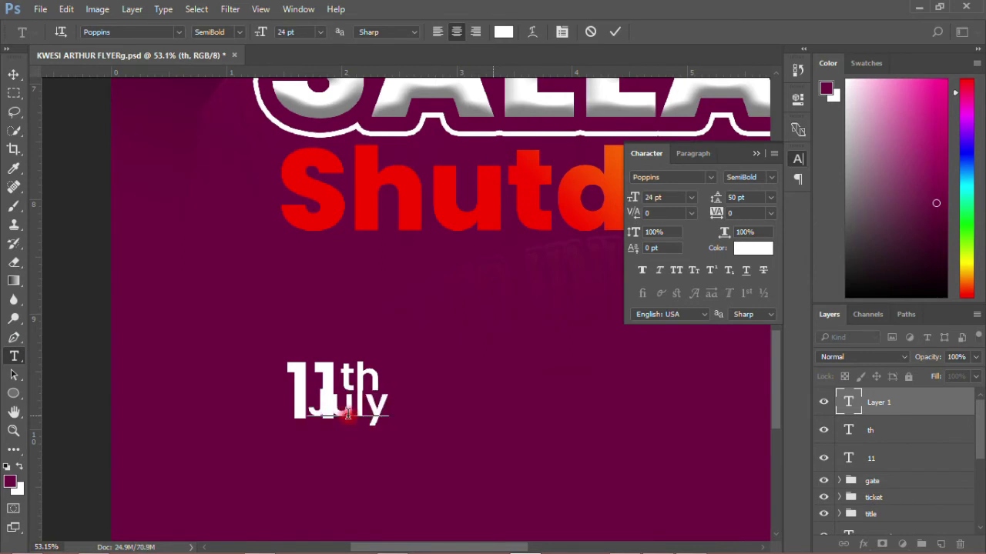
pyautogui.click(14, 74)
pyautogui.moveTo(375, 411); pyautogui.dragTo(400, 414)
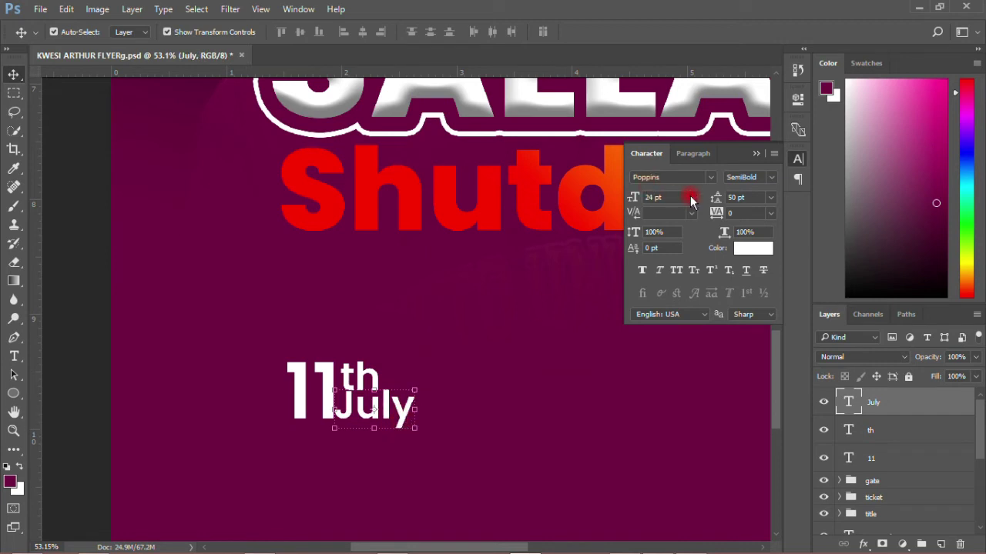
pyautogui.click(690, 198)
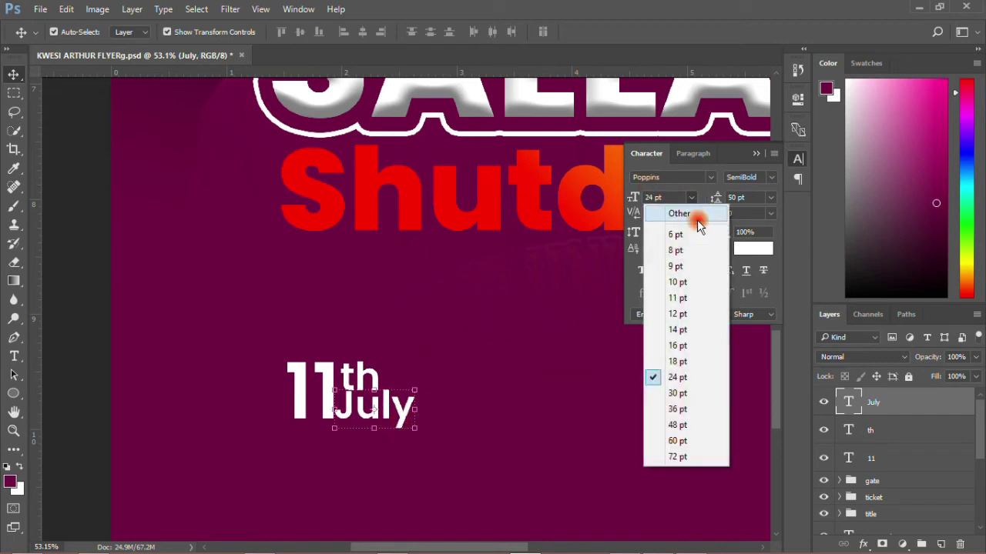
pyautogui.click(678, 347)
pyautogui.click(117, 339)
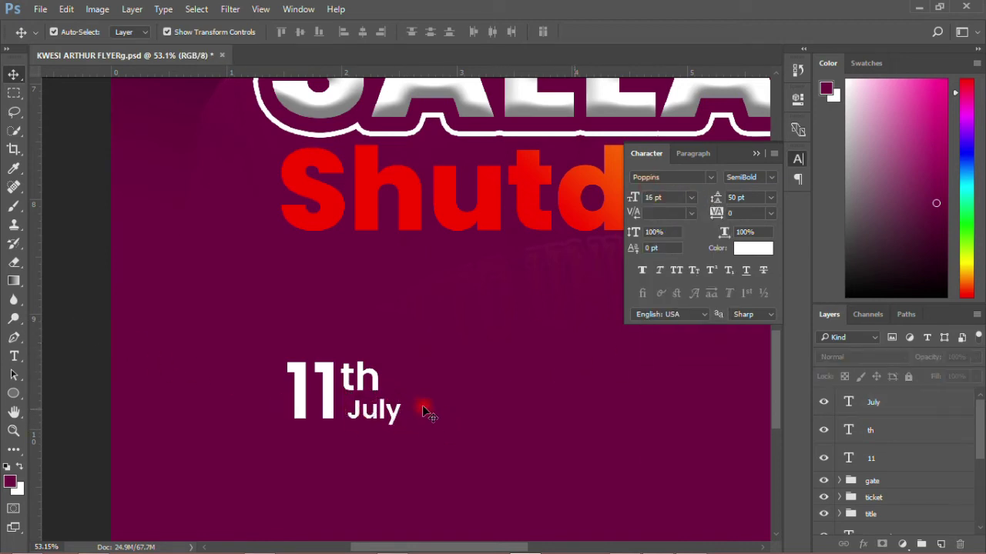
pyautogui.moveTo(395, 410); pyautogui.dragTo(385, 404)
pyautogui.click(677, 271)
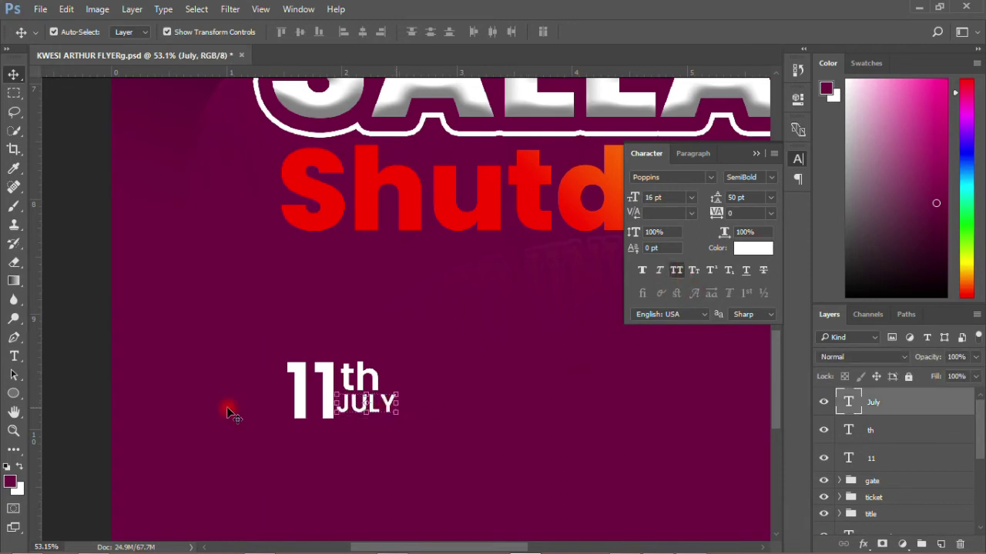
# Start the year 2022 text line below JULY.
pyautogui.click(21, 364)
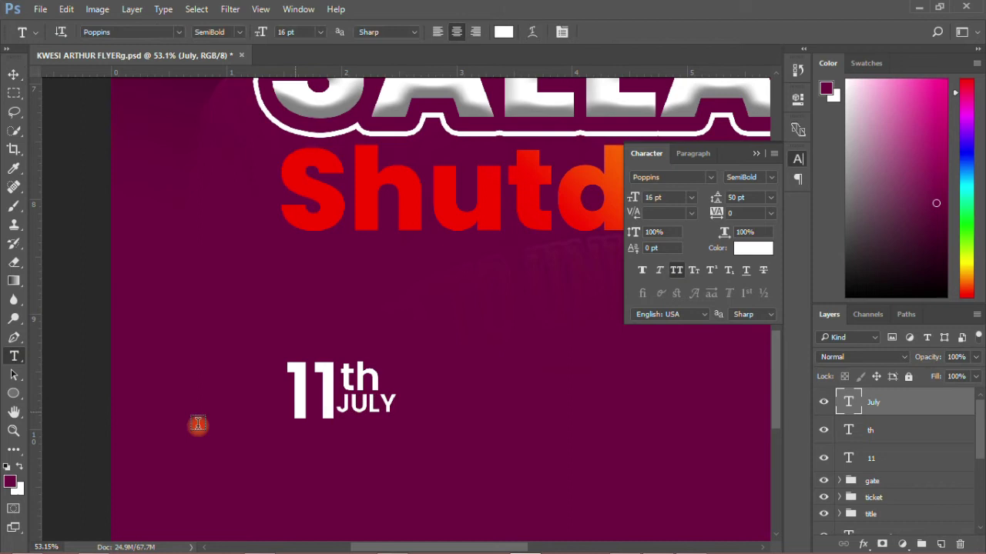
pyautogui.click(365, 433)
pyautogui.write('20')
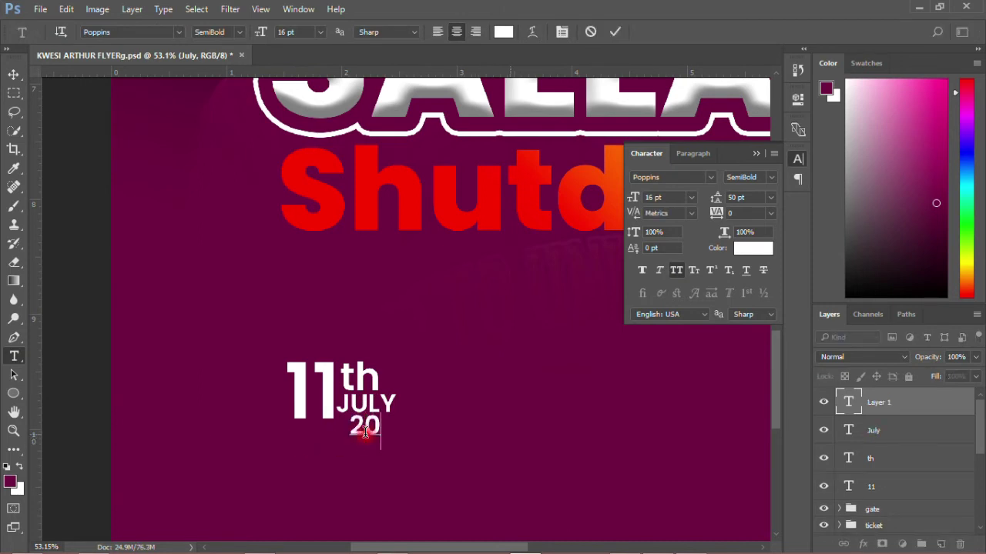
pyautogui.write('22')
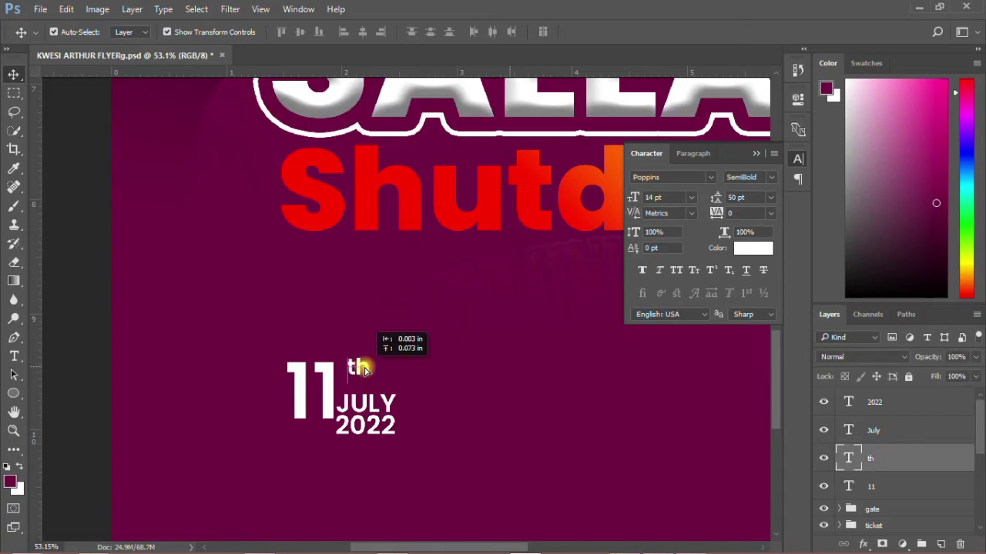
# Tighten the 11, th, JULY and 2022 date pieces closer together.
pyautogui.moveTo(365, 371); pyautogui.dragTo(365, 370)
pyautogui.moveTo(362, 405); pyautogui.dragTo(359, 398)
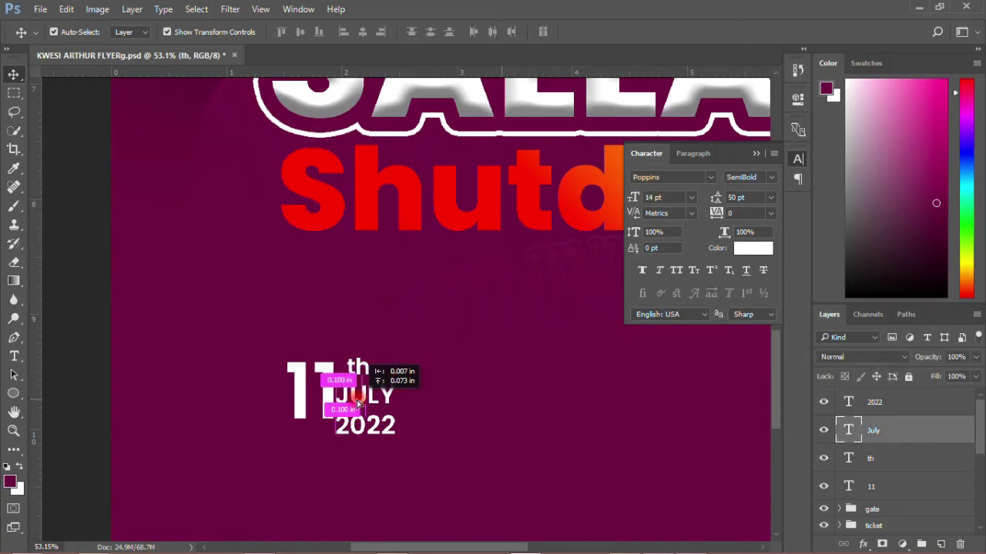
pyautogui.moveTo(365, 436); pyautogui.dragTo(359, 429)
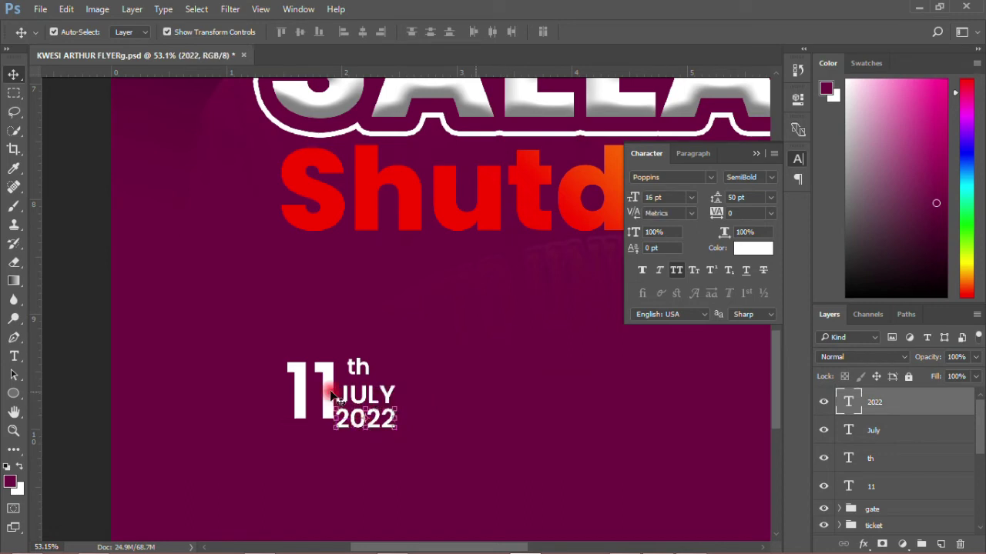
pyautogui.moveTo(332, 385)
pyautogui.mouseDown()
pyautogui.moveTo(331, 396)
pyautogui.moveTo(350, 373)
pyautogui.mouseUp()
pyautogui.click(223, 396)
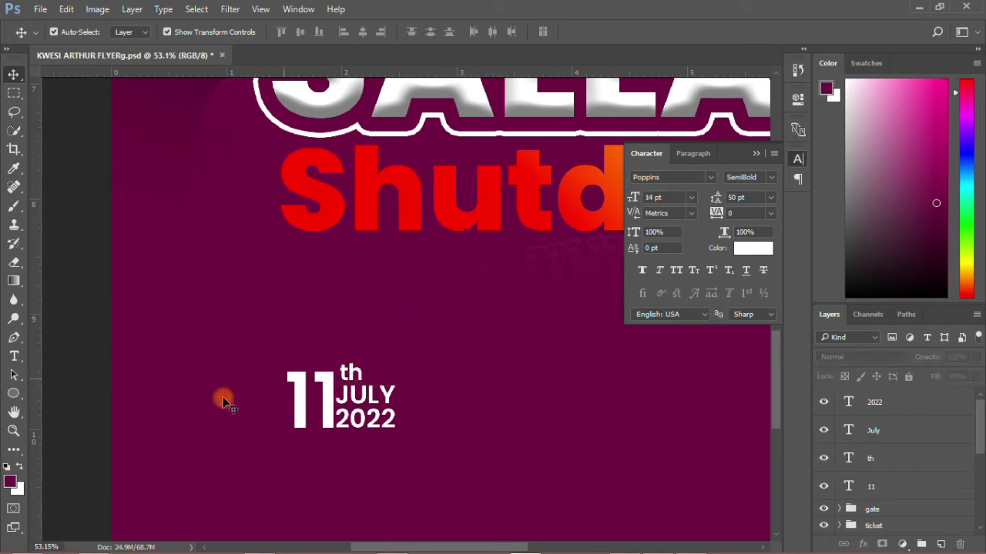
pyautogui.click(350, 374)
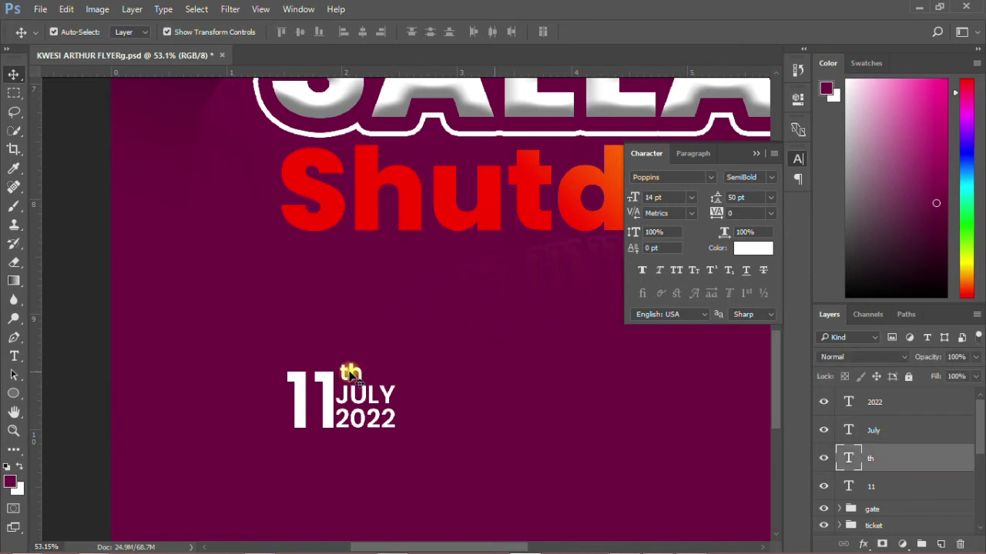
pyautogui.click(109, 388)
# Group the four date layers as 'date' and shift them further left.
pyautogui.moveTo(266, 331); pyautogui.dragTo(403, 465)
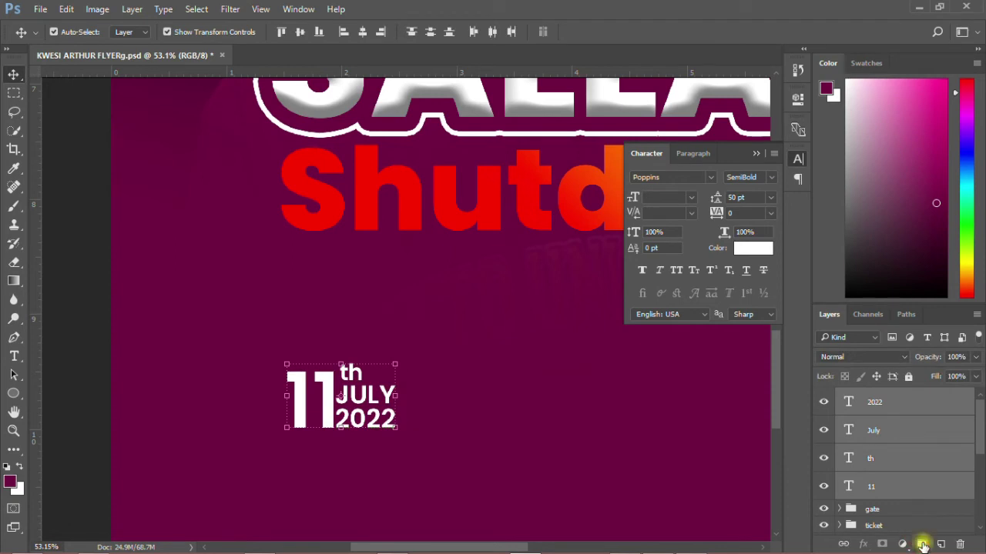
pyautogui.click(922, 545)
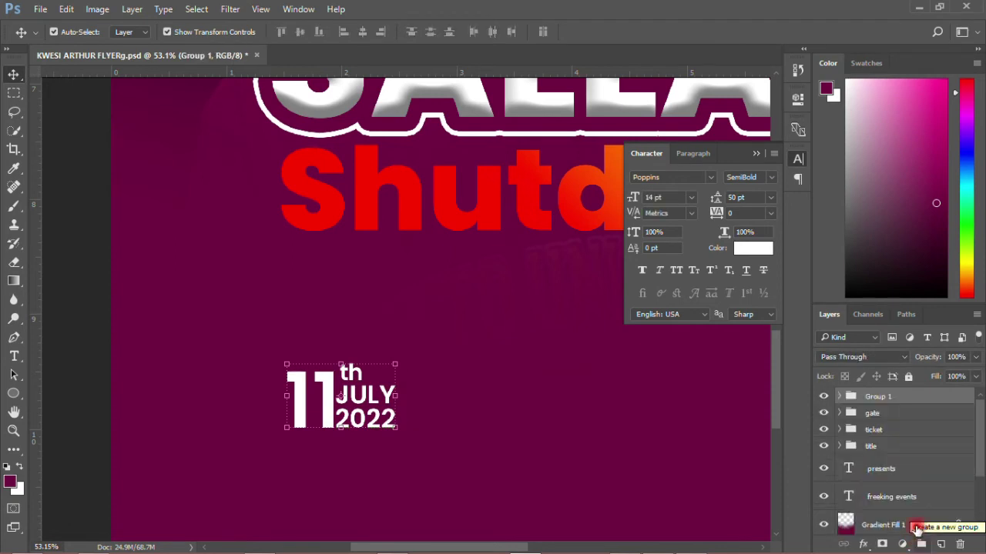
pyautogui.click(855, 404)
pyautogui.write('date')
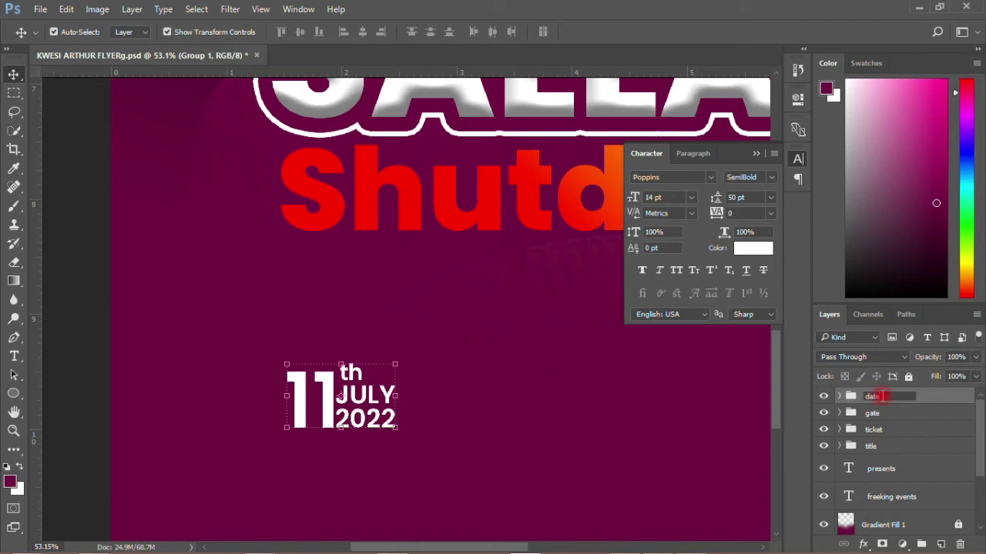
pyautogui.press('Return')
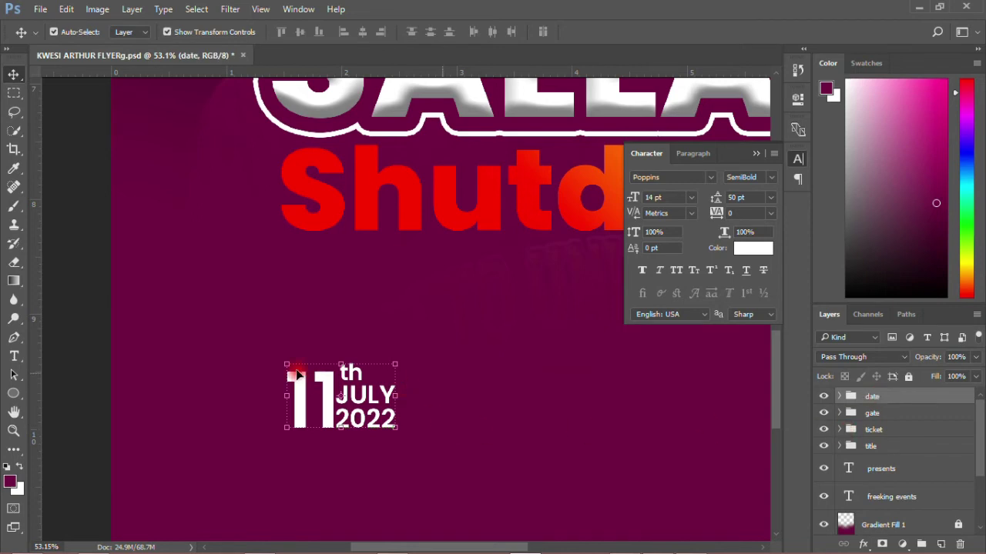
pyautogui.moveTo(269, 331); pyautogui.dragTo(413, 495)
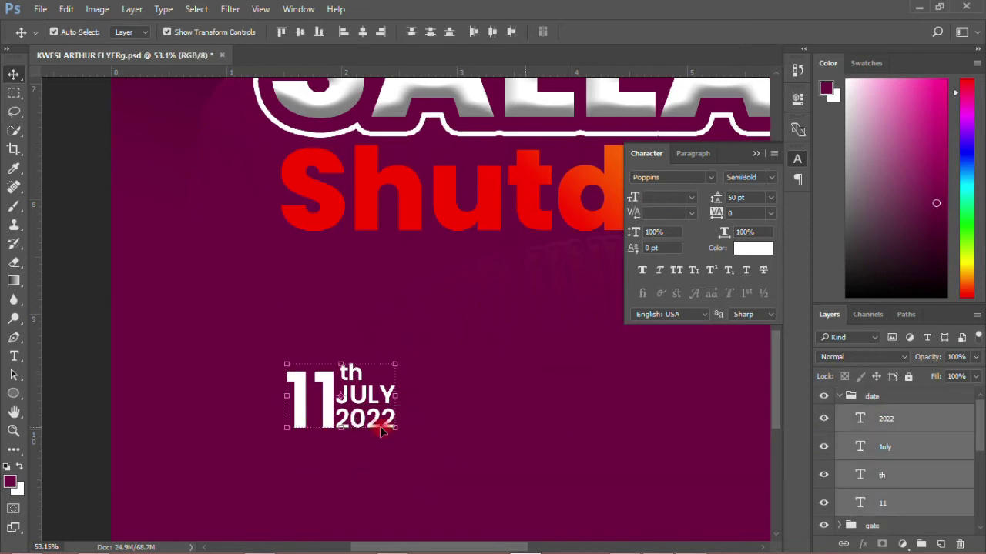
pyautogui.moveTo(381, 431); pyautogui.dragTo(323, 433)
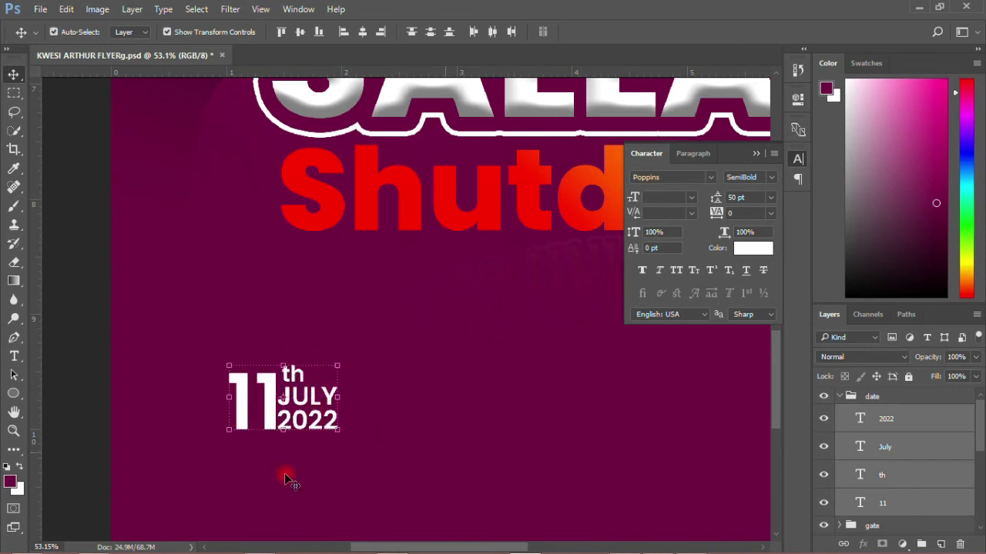
# Copy the time line '8pm shap' from the event notes.
pyautogui.click(257, 544)
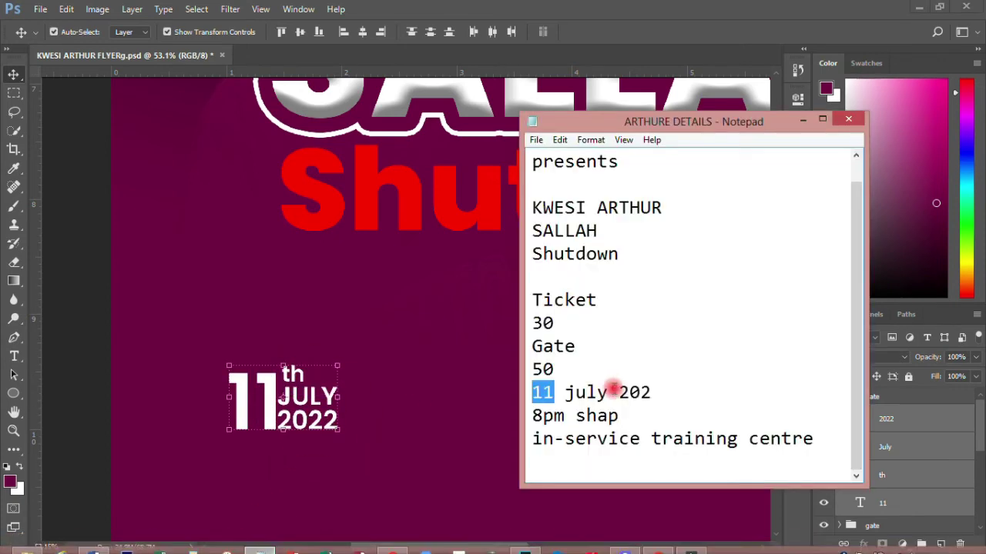
pyautogui.moveTo(534, 417); pyautogui.dragTo(623, 417)
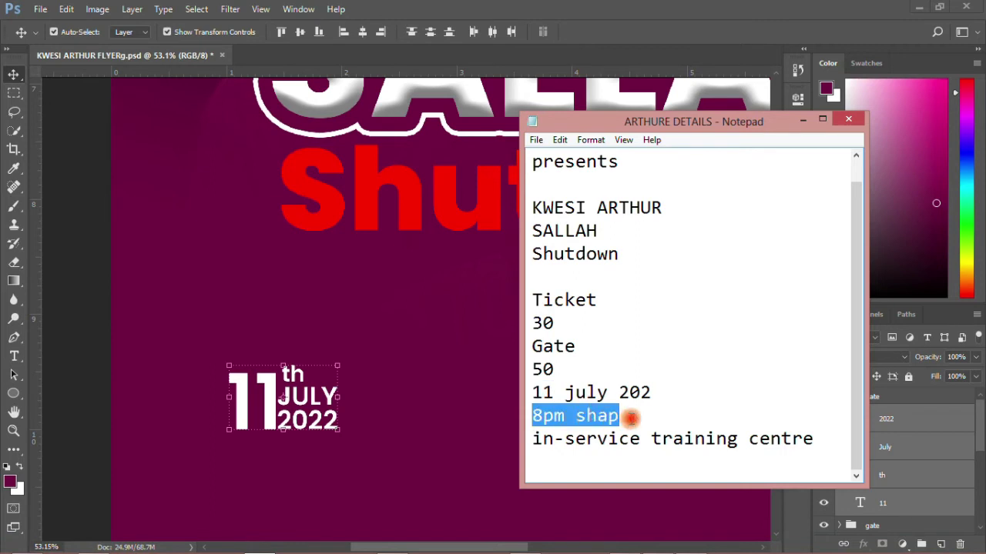
pyautogui.rightClick(583, 416)
pyautogui.click(616, 264)
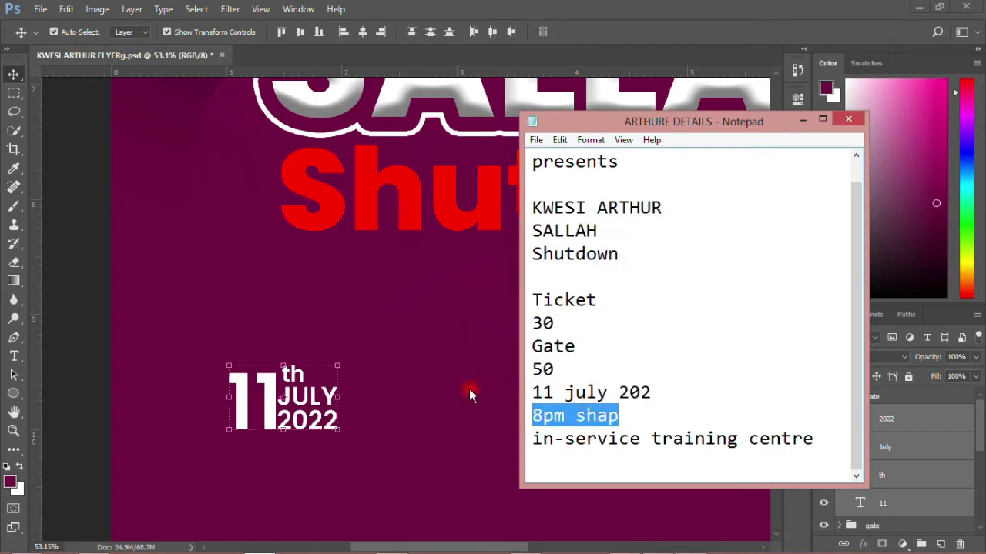
# Paste '8pm shap' into a new text layer near the date.
pyautogui.click(468, 391)
pyautogui.click(12, 358)
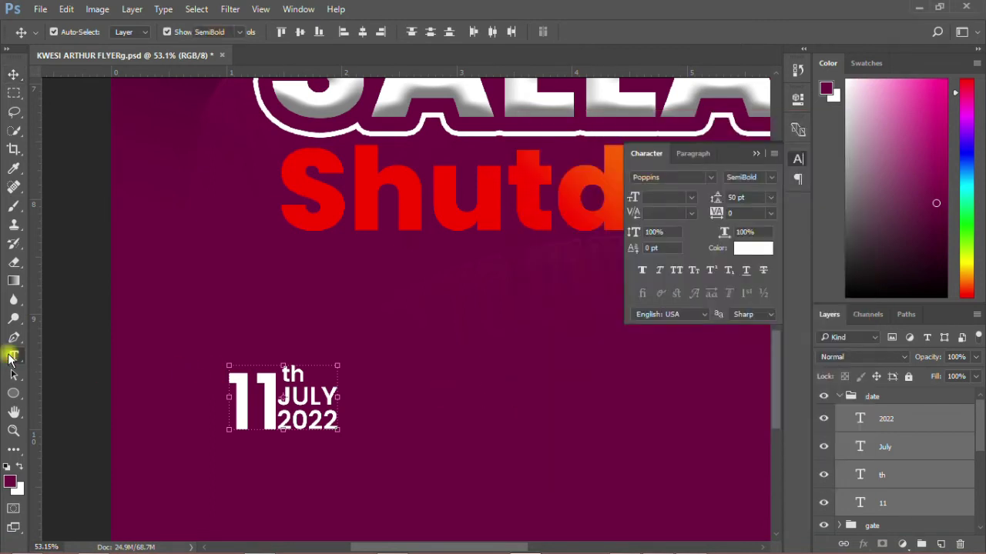
pyautogui.click(369, 406)
pyautogui.rightClick(370, 406)
pyautogui.click(405, 150)
pyautogui.write('8pm shap')
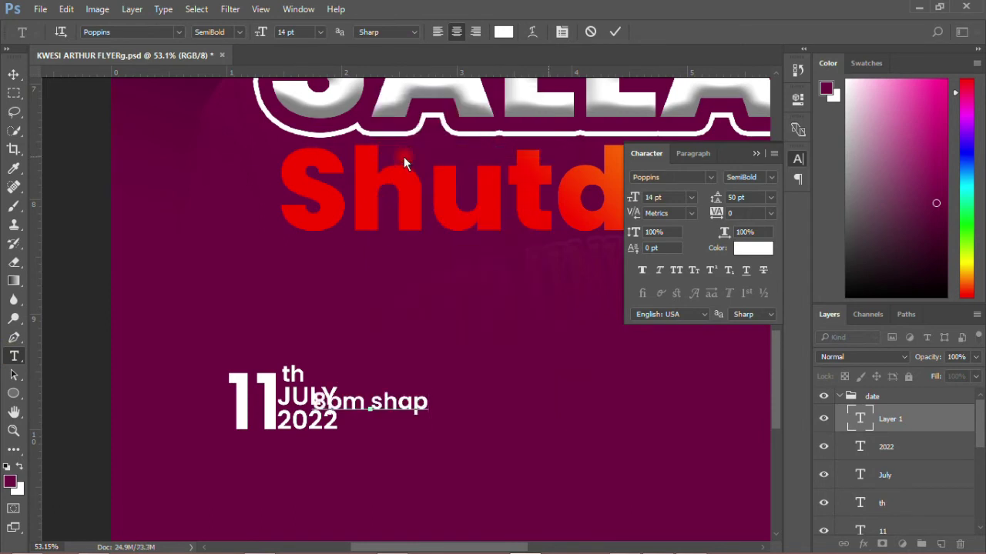
pyautogui.click(14, 73)
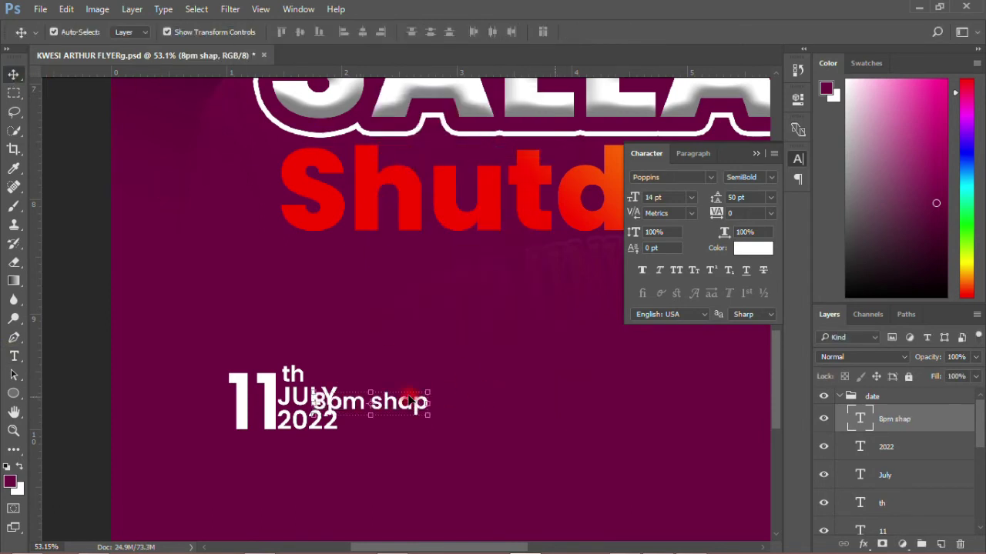
# Move '8pm shap' right of the date and out of the date group.
pyautogui.moveTo(414, 402); pyautogui.dragTo(510, 394)
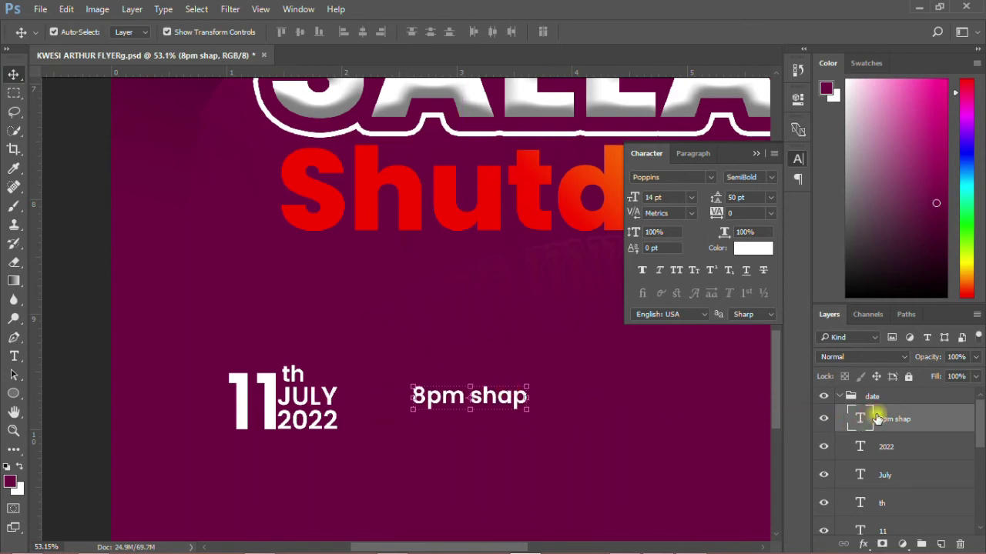
pyautogui.moveTo(876, 418)
pyautogui.mouseDown()
pyautogui.moveTo(876, 393)
pyautogui.moveTo(850, 423)
pyautogui.mouseUp()
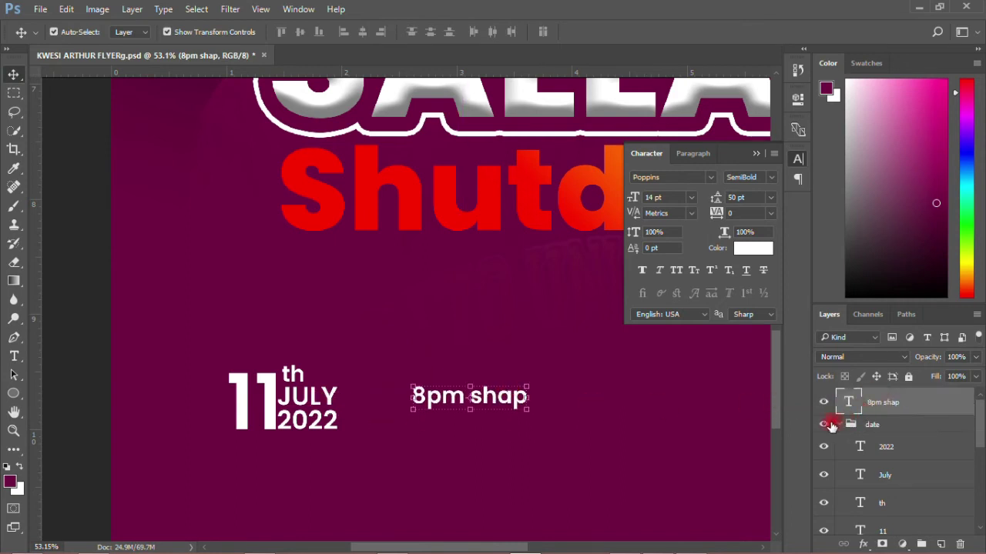
pyautogui.click(839, 424)
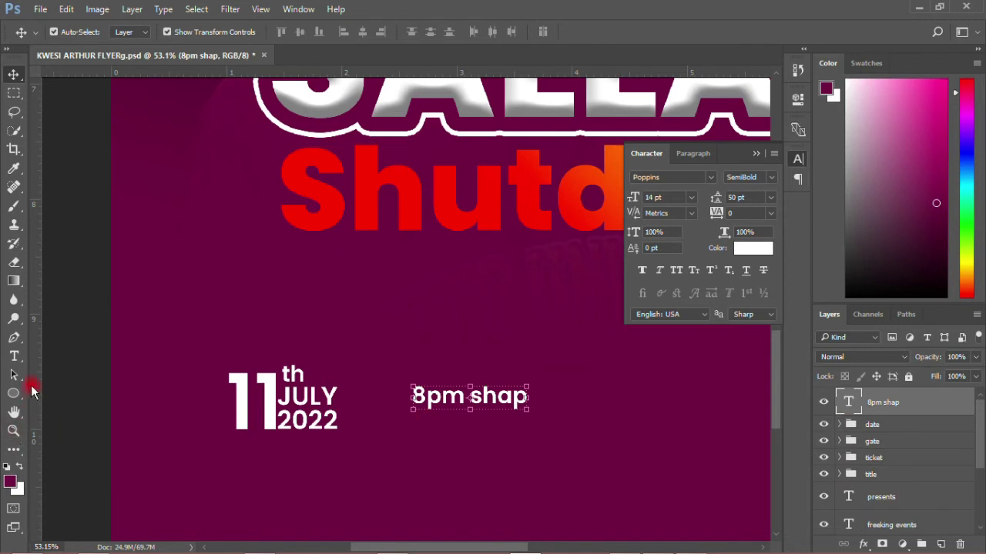
pyautogui.click(14, 356)
# Cut the 8 from '8pm shap' into its own text layer.
pyautogui.click(426, 399)
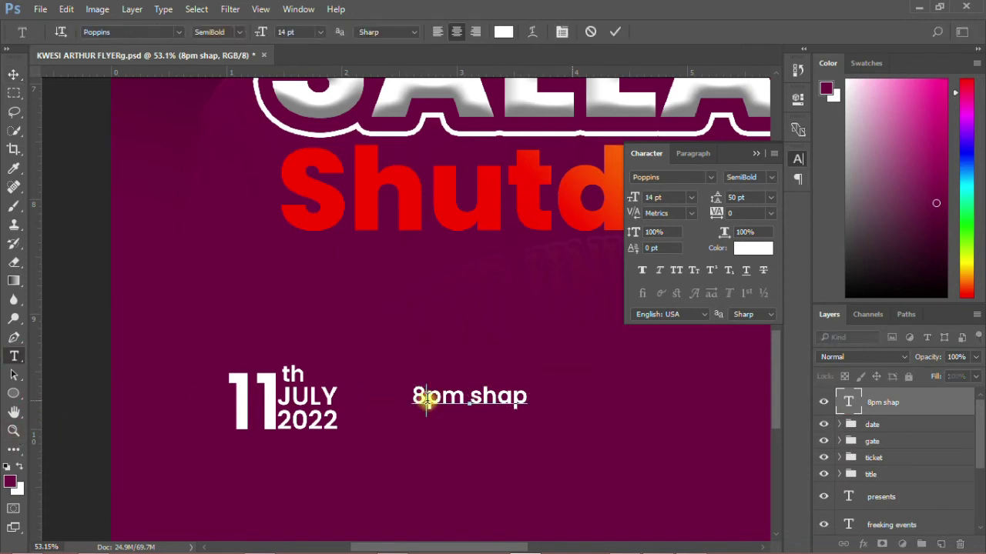
pyautogui.moveTo(426, 399); pyautogui.dragTo(414, 396)
pyautogui.rightClick(414, 398)
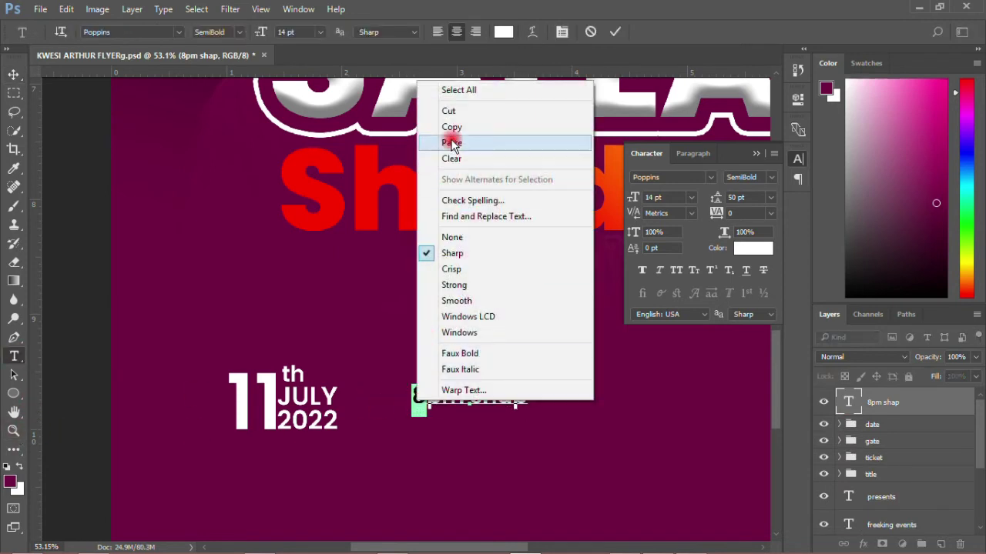
pyautogui.click(455, 114)
pyautogui.click(616, 32)
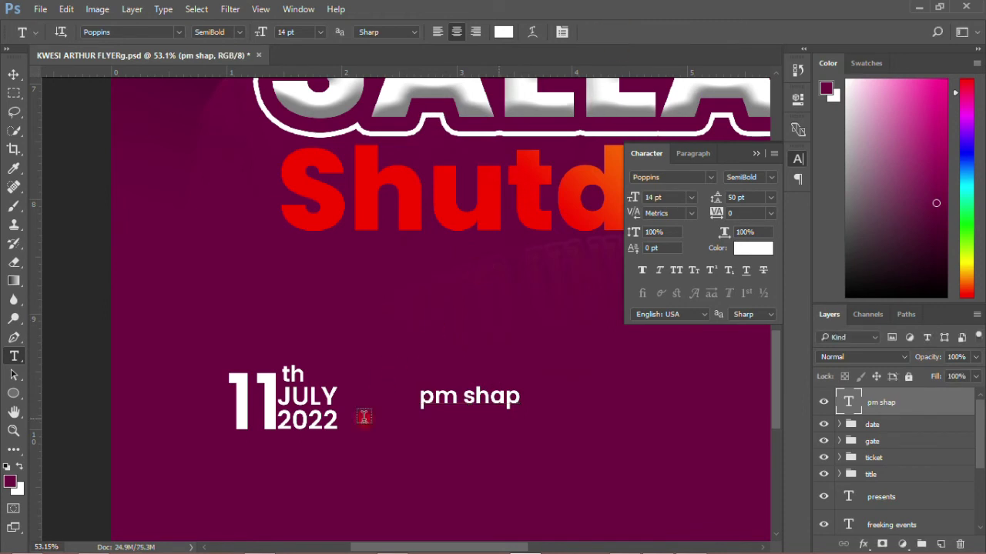
pyautogui.click(399, 408)
pyautogui.rightClick(398, 408)
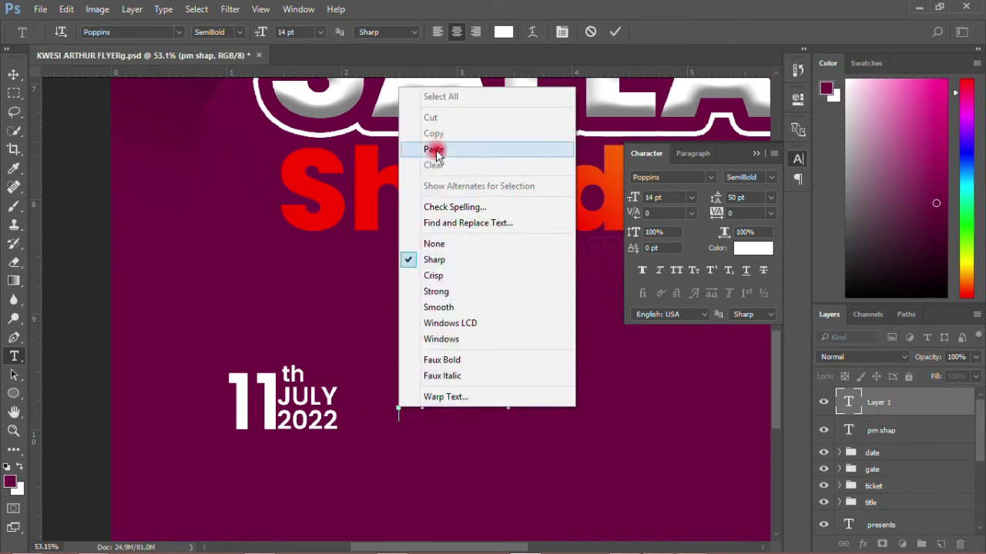
pyautogui.click(434, 149)
pyautogui.click(17, 73)
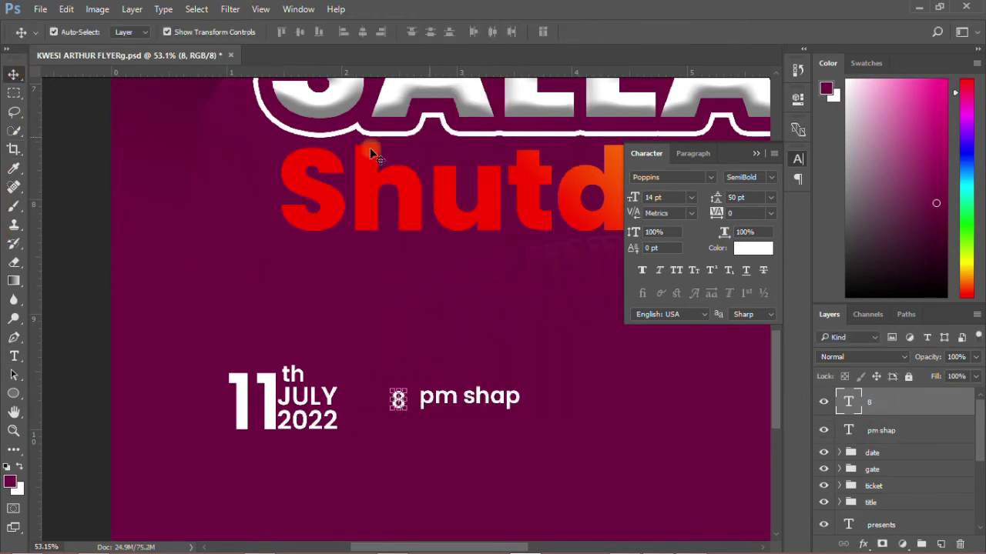
# Make the 8 48 pt and line it up with 'pm shap' beside it.
pyautogui.click(691, 198)
pyautogui.click(673, 408)
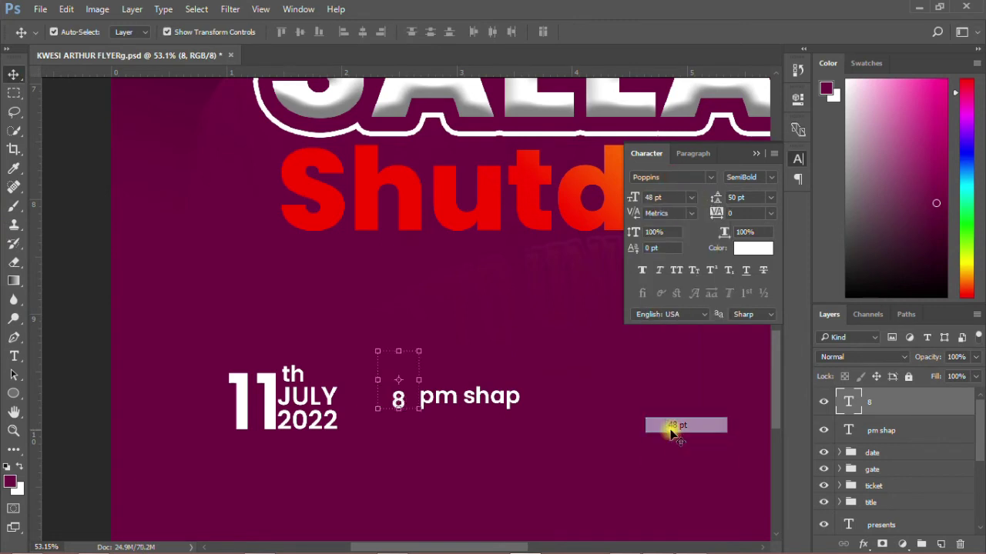
pyautogui.click(98, 357)
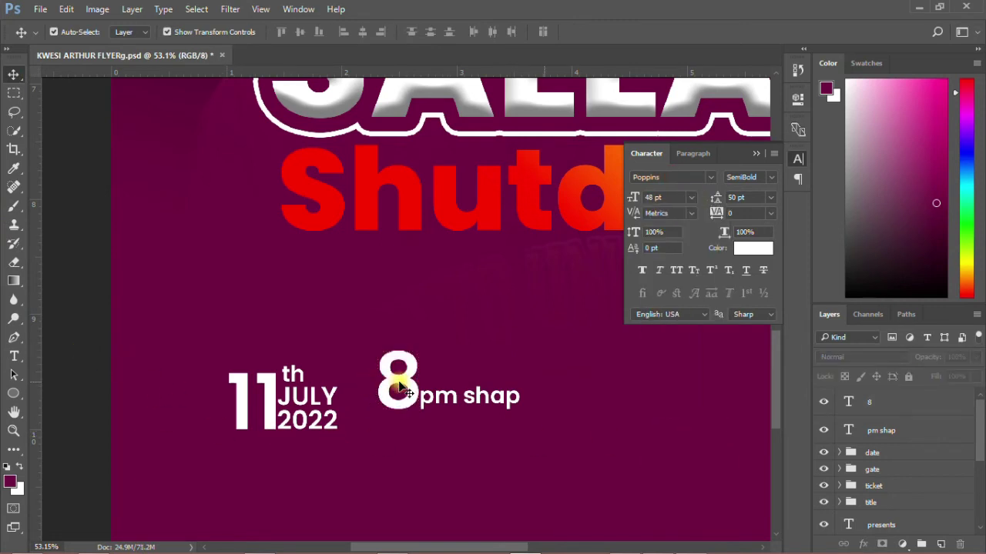
pyautogui.moveTo(401, 385); pyautogui.dragTo(400, 406)
pyautogui.click(85, 364)
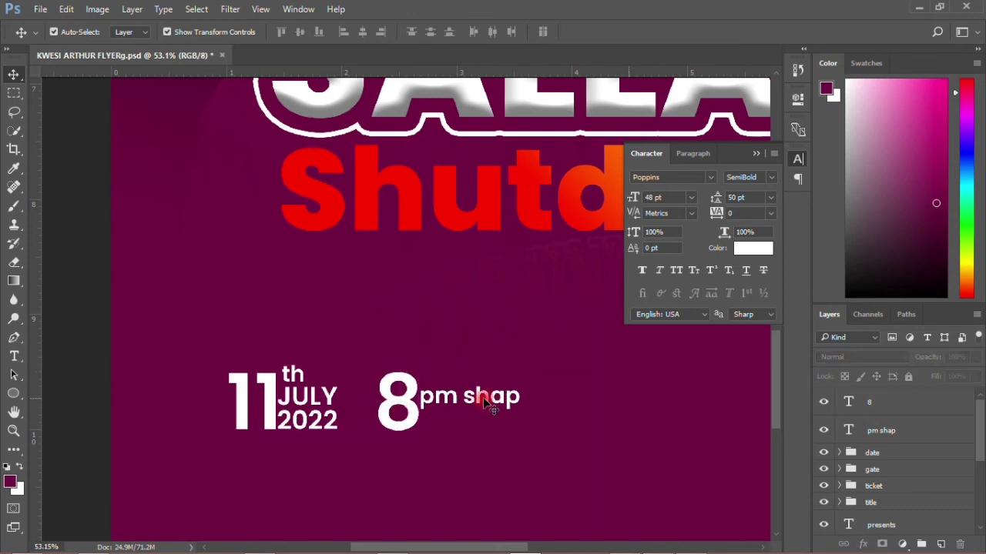
pyautogui.moveTo(483, 397); pyautogui.dragTo(498, 410)
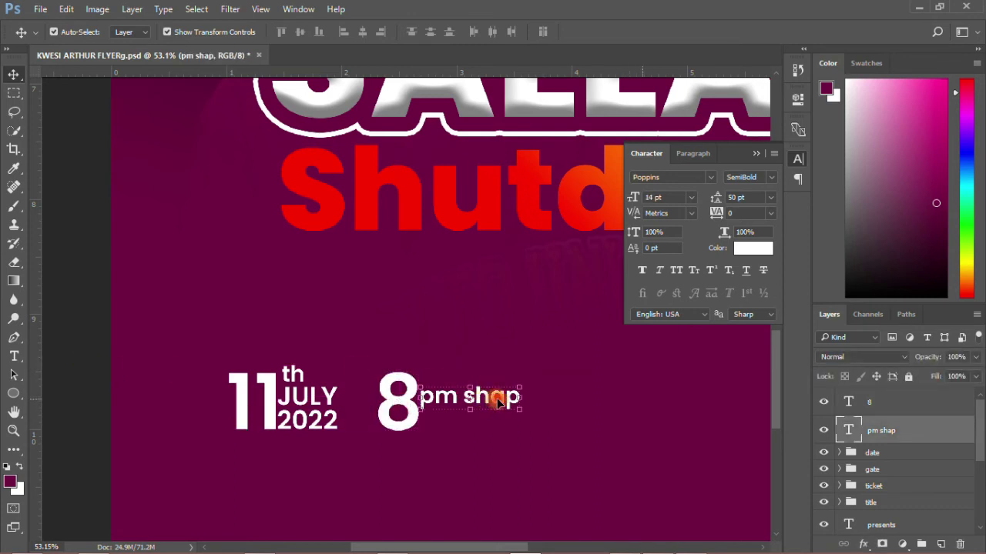
# Split 'pm' into its own layer, stacked above 'shap' beside the 8.
pyautogui.click(6, 356)
pyautogui.moveTo(472, 411); pyautogui.dragTo(438, 413)
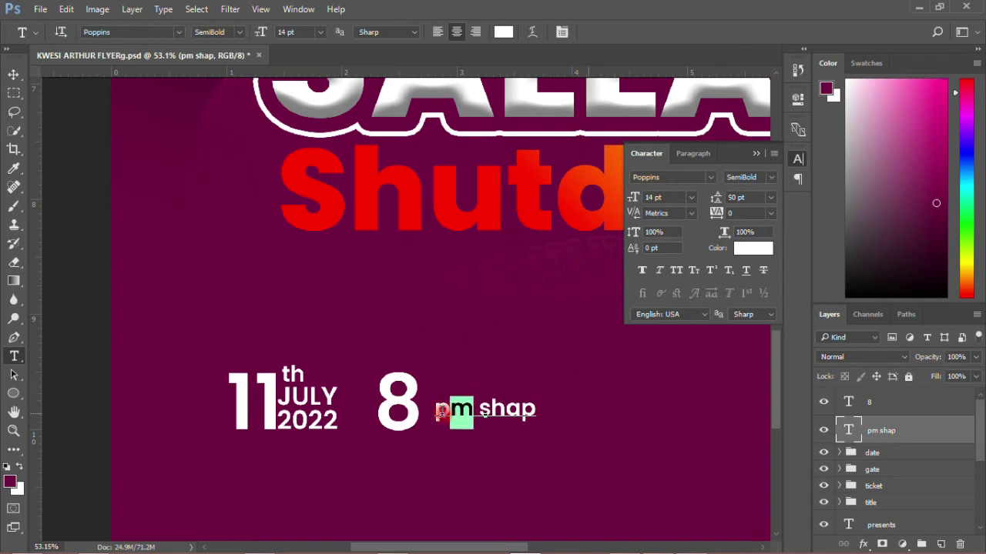
pyautogui.rightClick(453, 413)
pyautogui.click(500, 123)
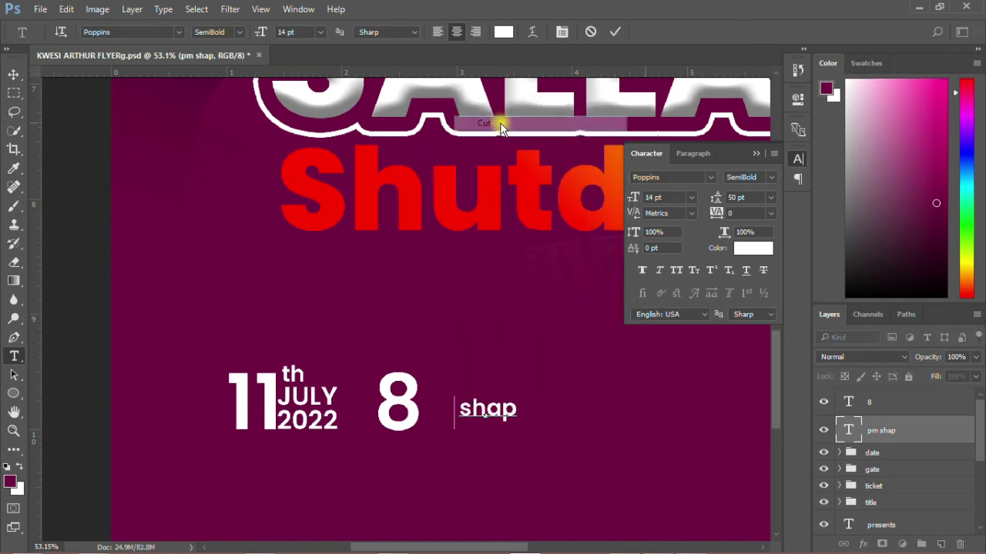
pyautogui.click(615, 31)
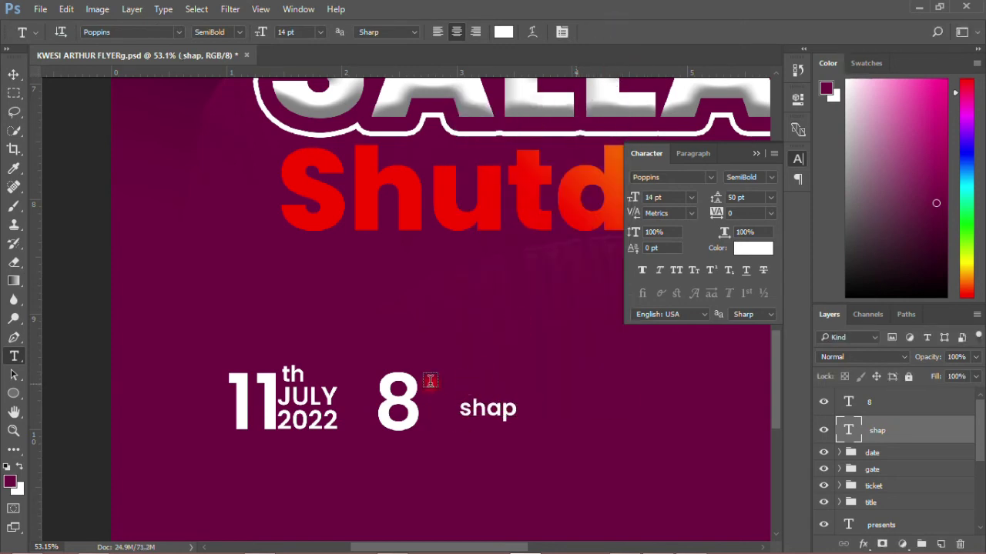
pyautogui.click(429, 382)
pyautogui.rightClick(430, 382)
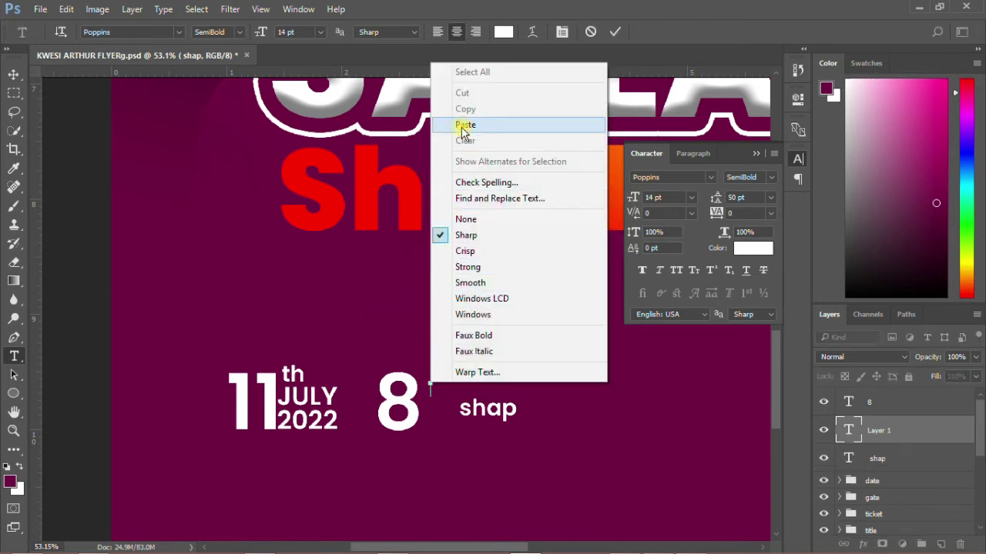
pyautogui.click(465, 125)
pyautogui.click(14, 75)
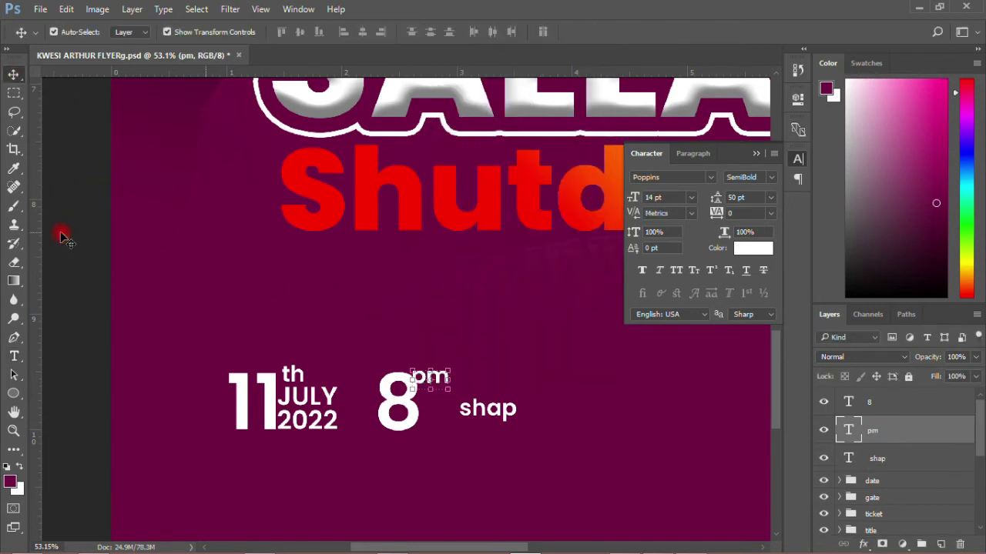
pyautogui.moveTo(445, 382); pyautogui.dragTo(459, 385)
pyautogui.moveTo(508, 420); pyautogui.dragTo(474, 428)
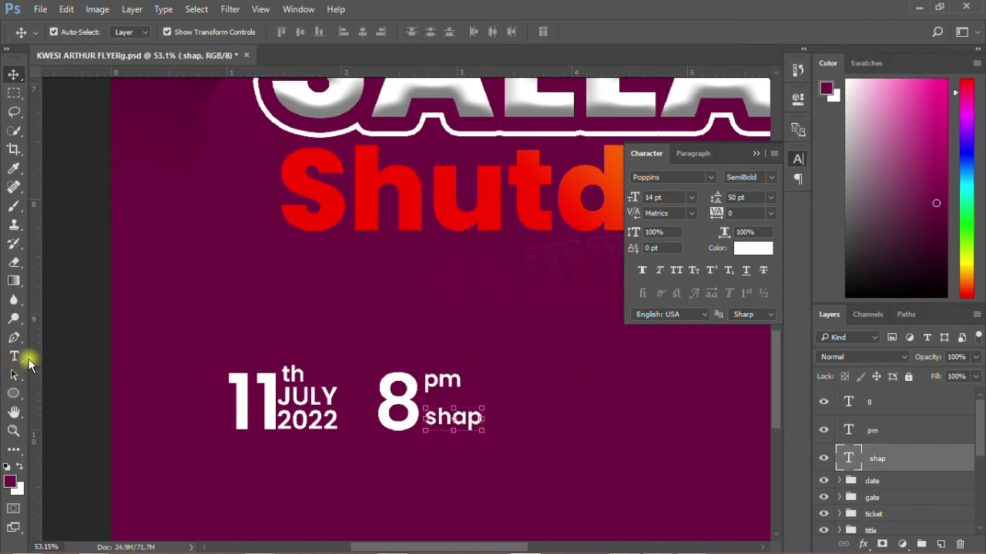
# Correct 'shap' to 'SHARP' in all caps and nudge it up.
pyautogui.click(15, 358)
pyautogui.click(469, 422)
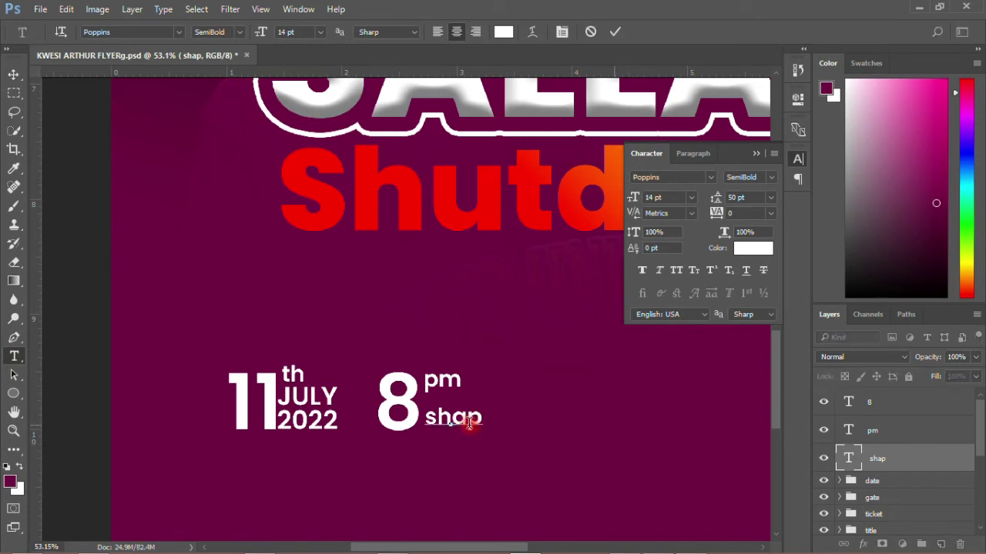
pyautogui.write('r')
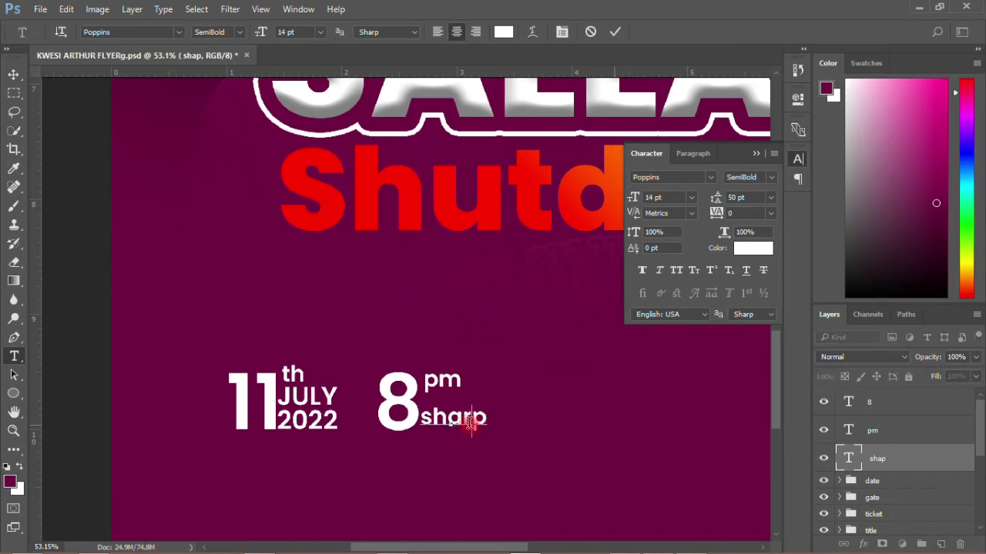
pyautogui.click(14, 75)
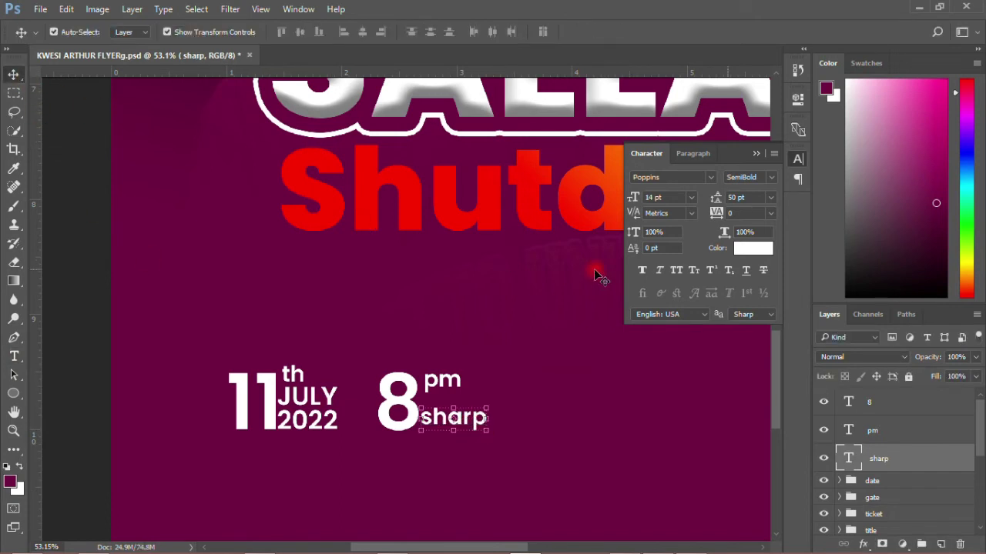
pyautogui.click(675, 271)
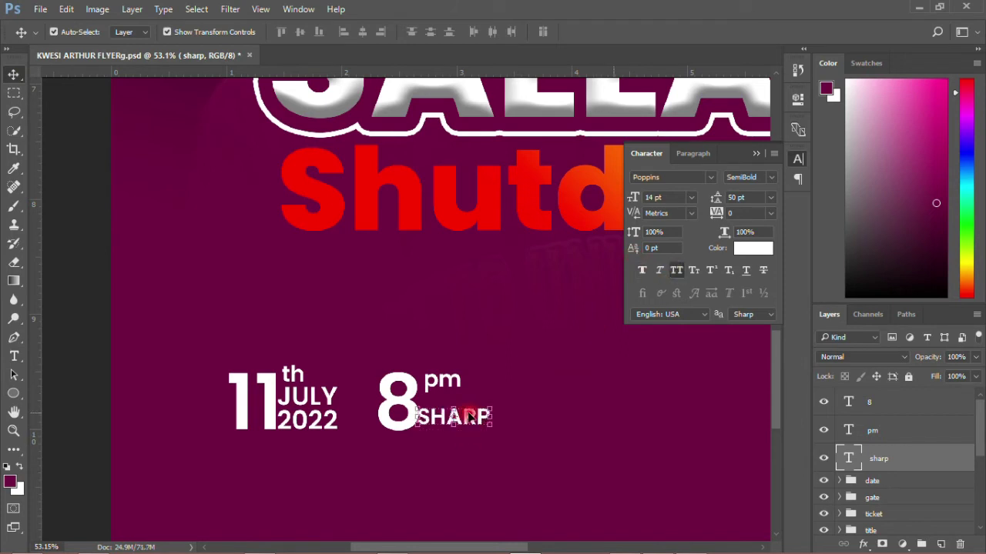
pyautogui.moveTo(463, 413); pyautogui.dragTo(464, 410)
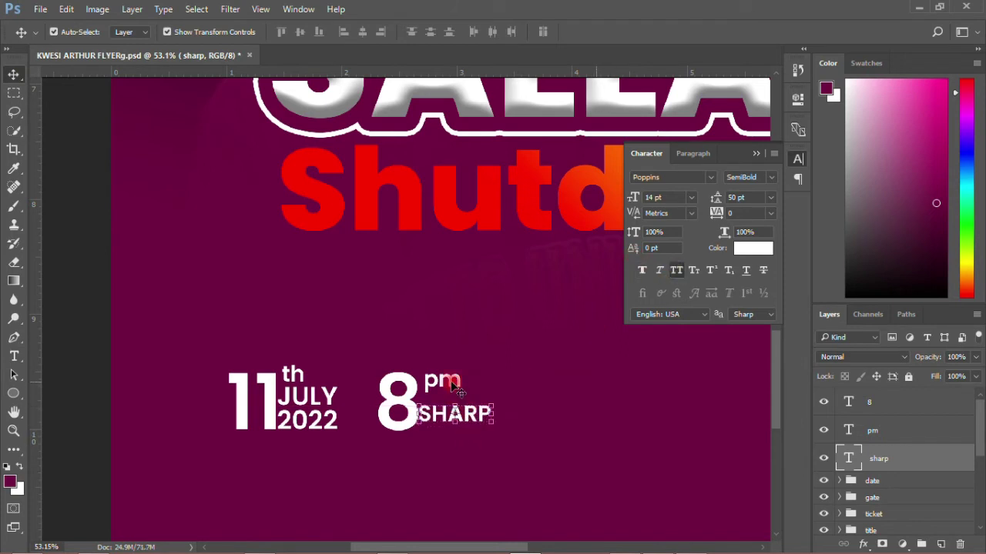
# Enlarge 'pm' to 18 pt and align pm and SHARP beside the 8.
pyautogui.click(454, 385)
pyautogui.click(687, 200)
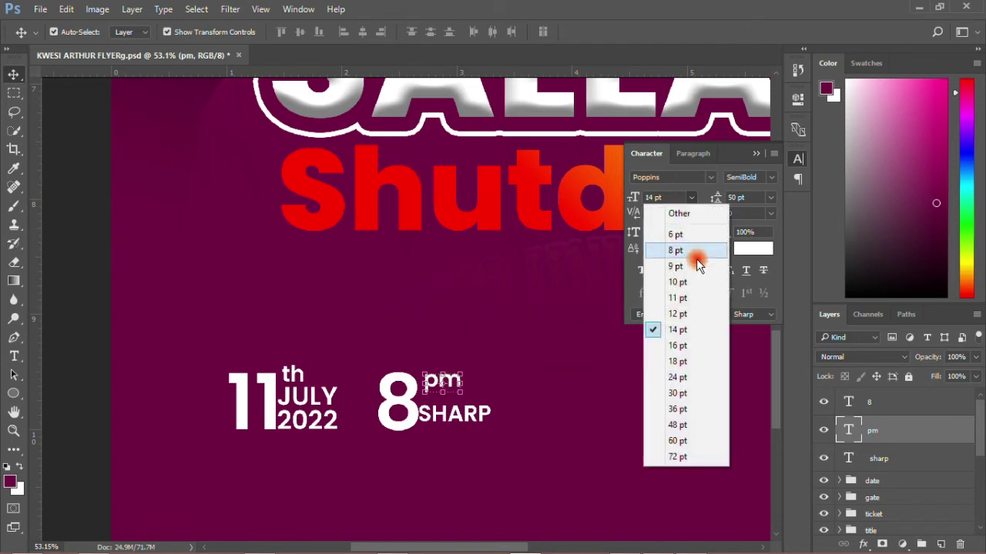
pyautogui.click(670, 359)
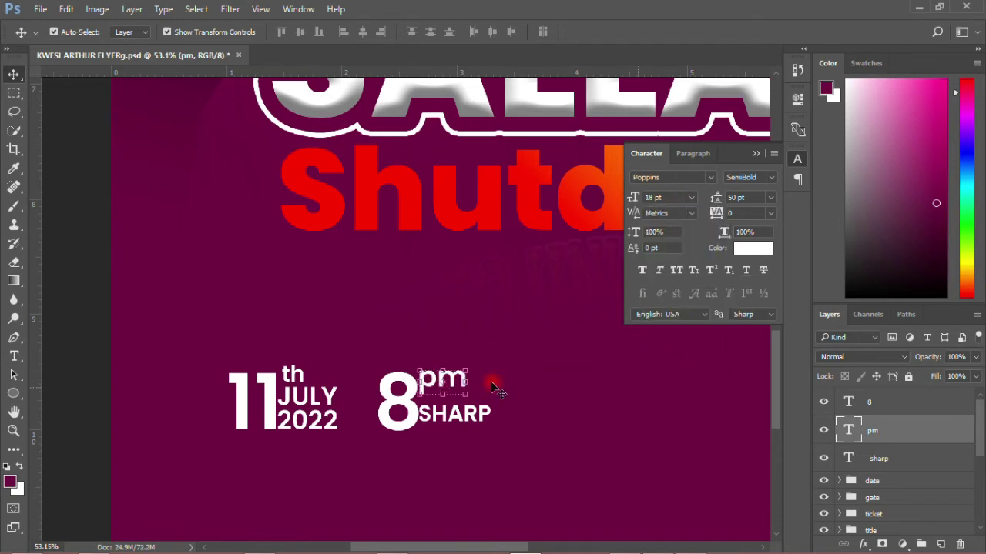
pyautogui.moveTo(455, 379); pyautogui.dragTo(458, 385)
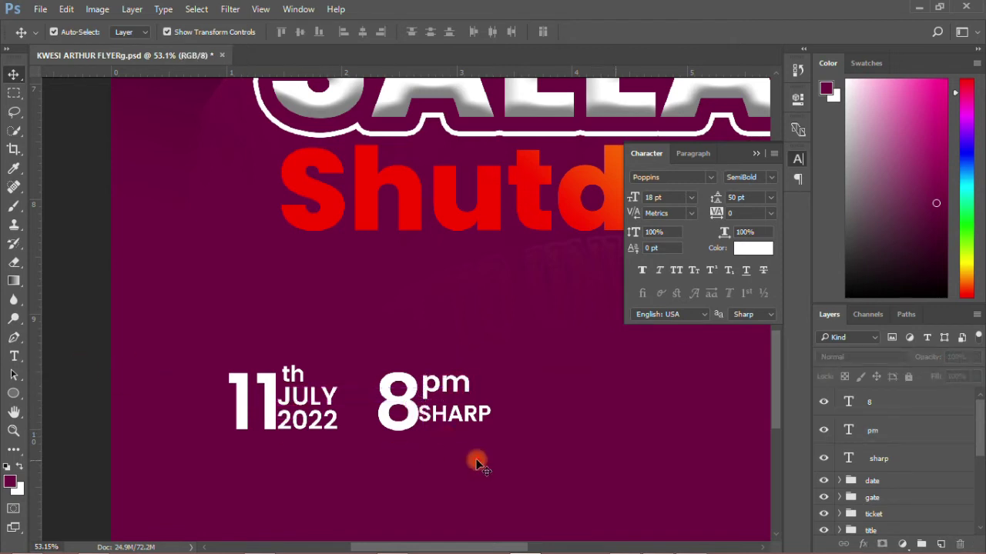
pyautogui.moveTo(465, 418); pyautogui.dragTo(467, 426)
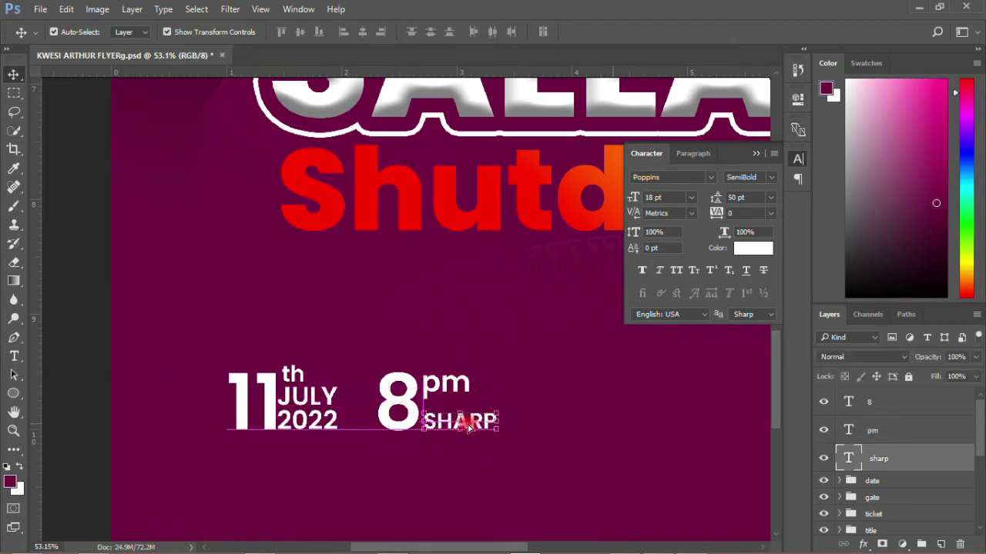
# Select the 8, pm and SHARP layers and shift the block slightly.
pyautogui.click(450, 383)
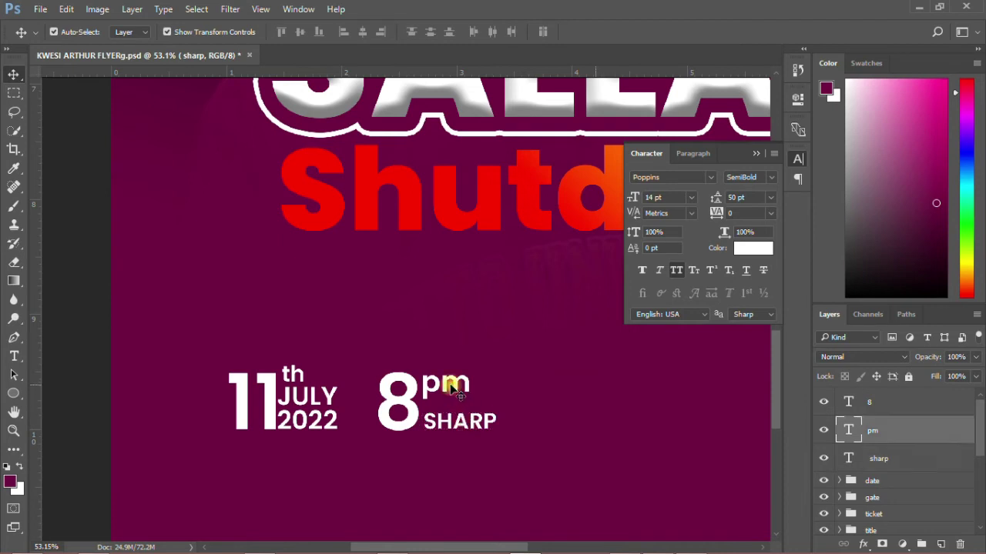
pyautogui.click(411, 421)
pyautogui.click(134, 395)
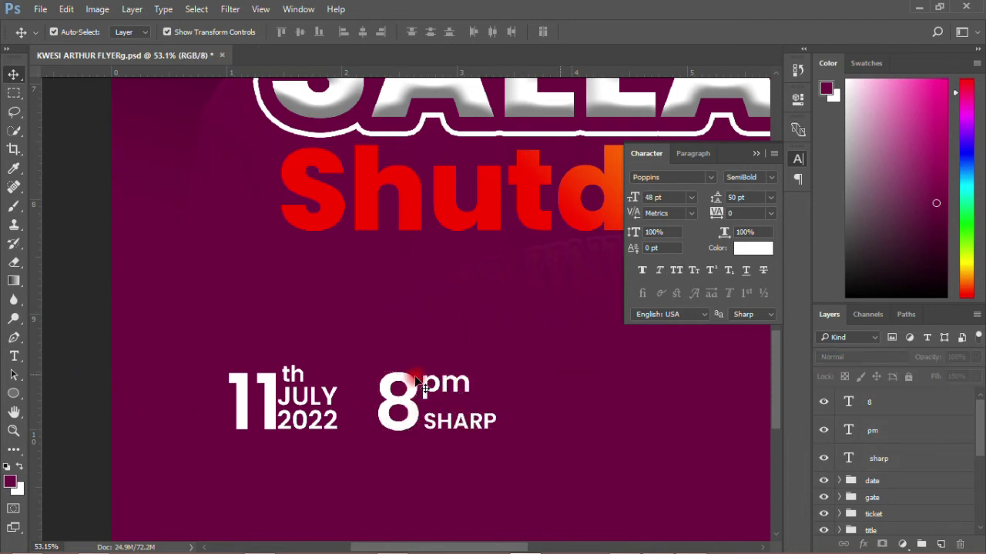
pyautogui.moveTo(371, 362); pyautogui.dragTo(476, 453)
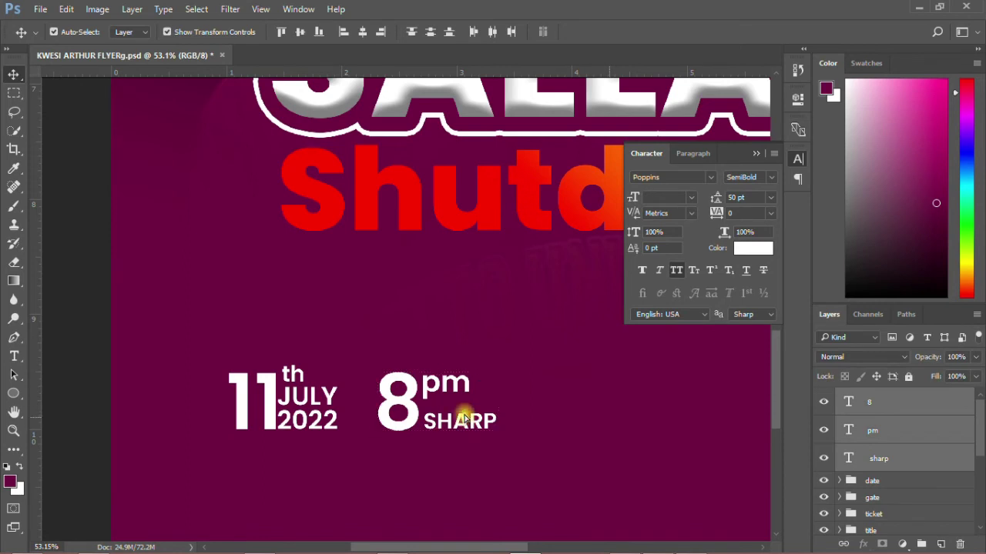
pyautogui.moveTo(466, 423); pyautogui.dragTo(465, 421)
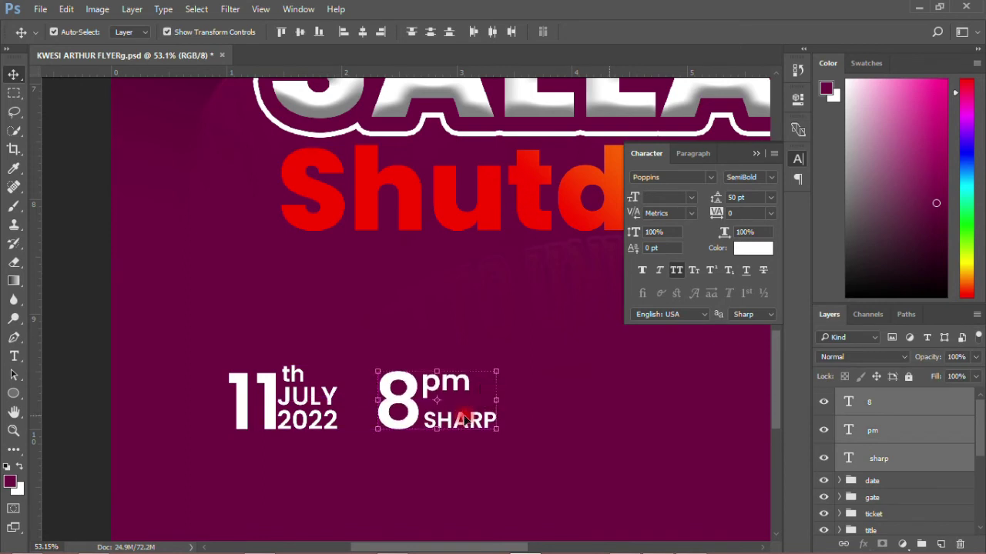
# Put the 8, pm and SHARP layers into a new group renamed 'time'.
pyautogui.click(923, 542)
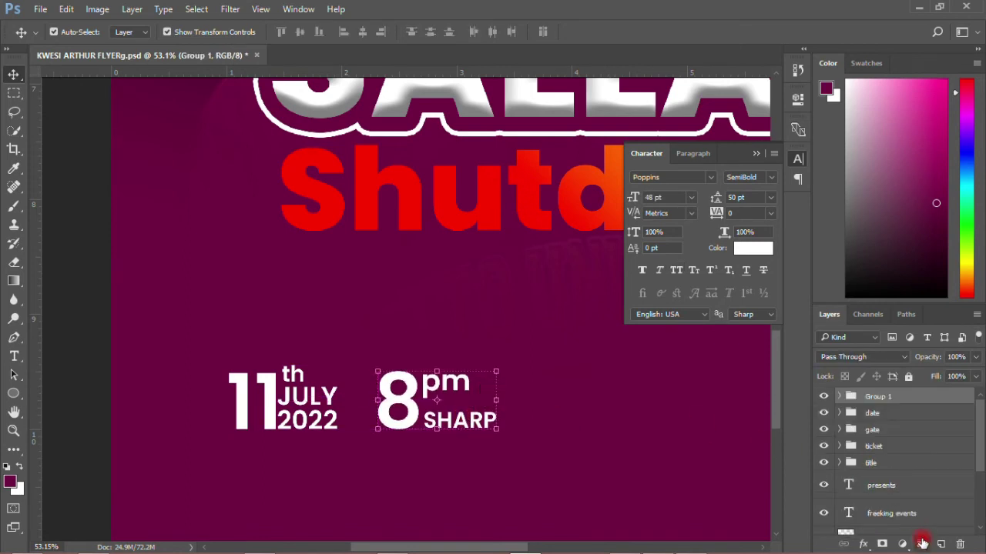
pyautogui.doubleClick(877, 396)
pyautogui.write('tim')
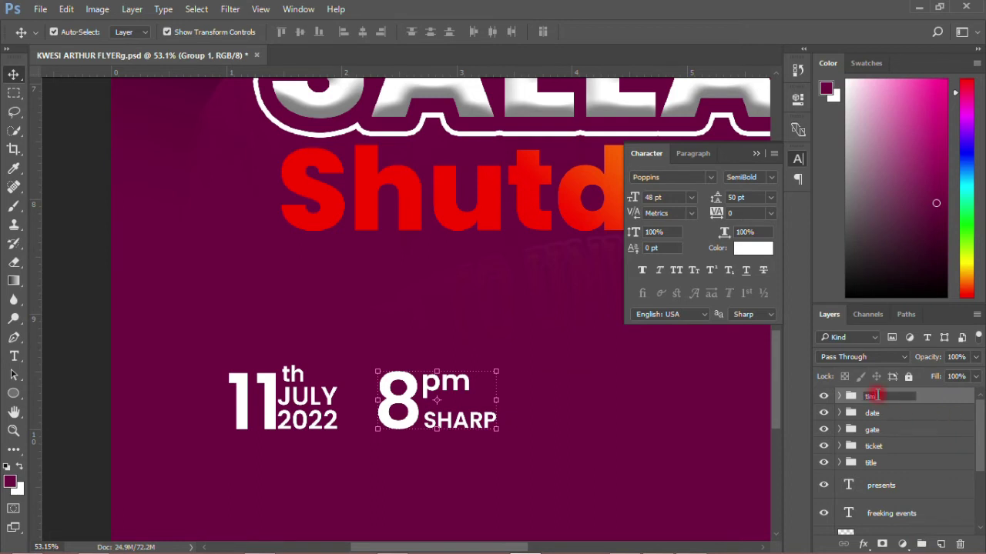
pyautogui.press('Return')
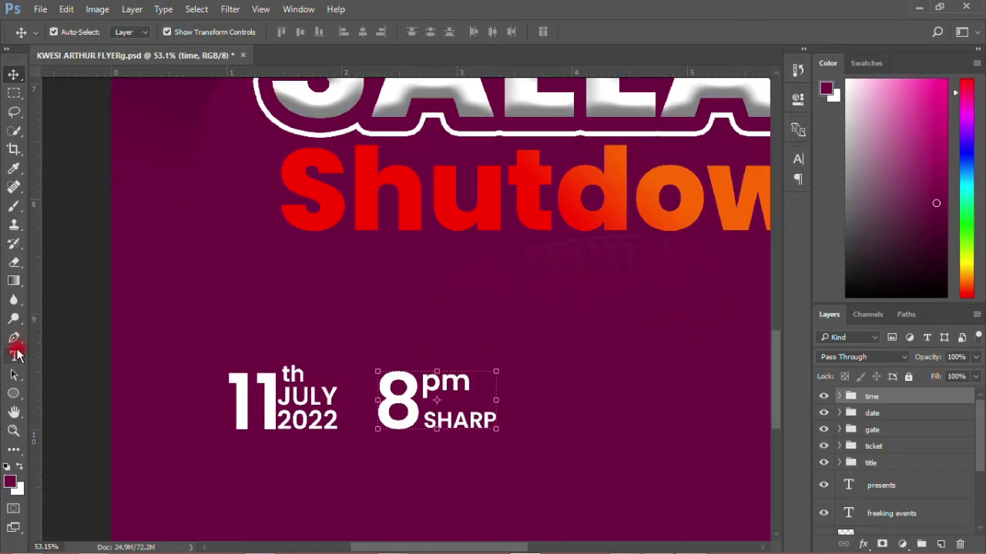
# Paste the venue text as a new 14 pt layer right of the time.
pyautogui.click(14, 356)
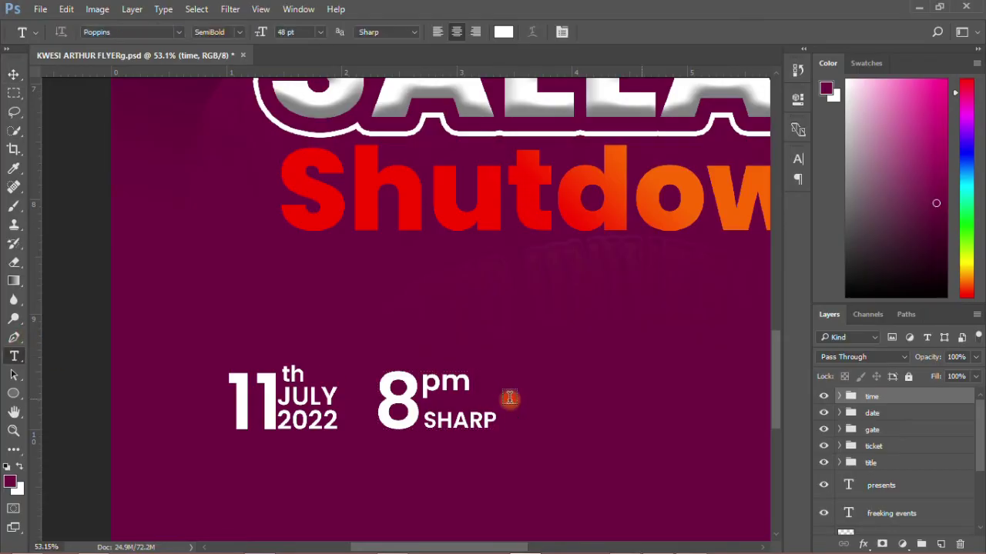
pyautogui.click(568, 389)
pyautogui.rightClick(567, 389)
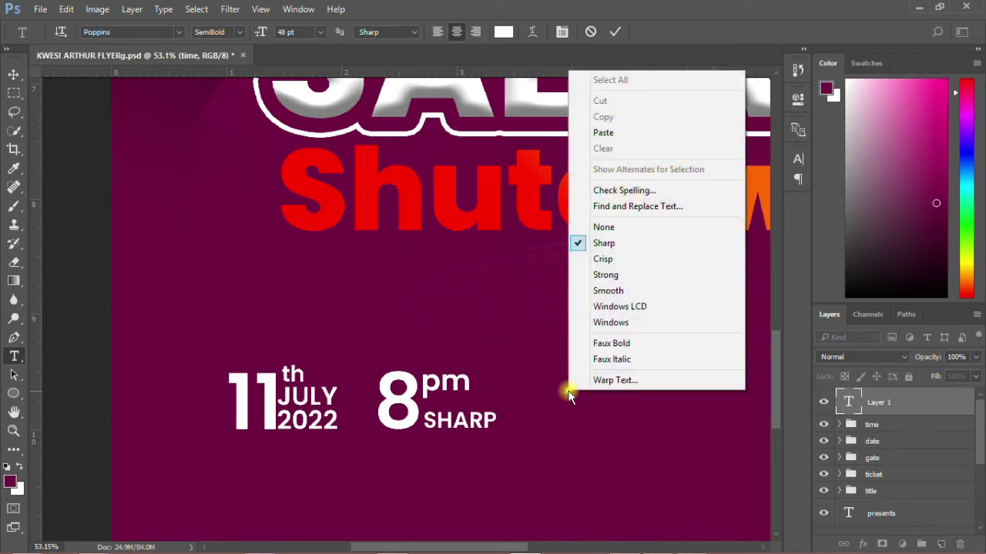
pyautogui.click(623, 131)
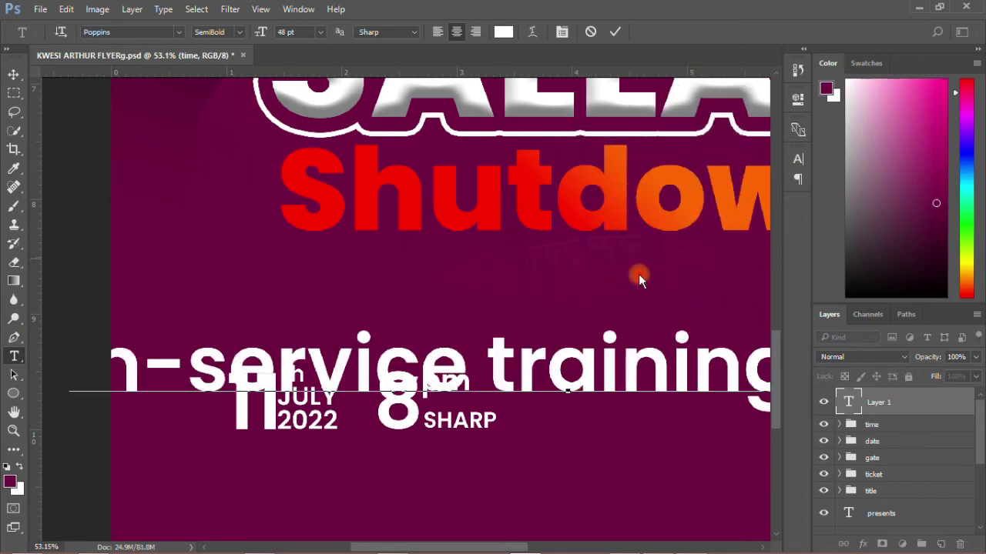
pyautogui.click(16, 72)
pyautogui.click(805, 161)
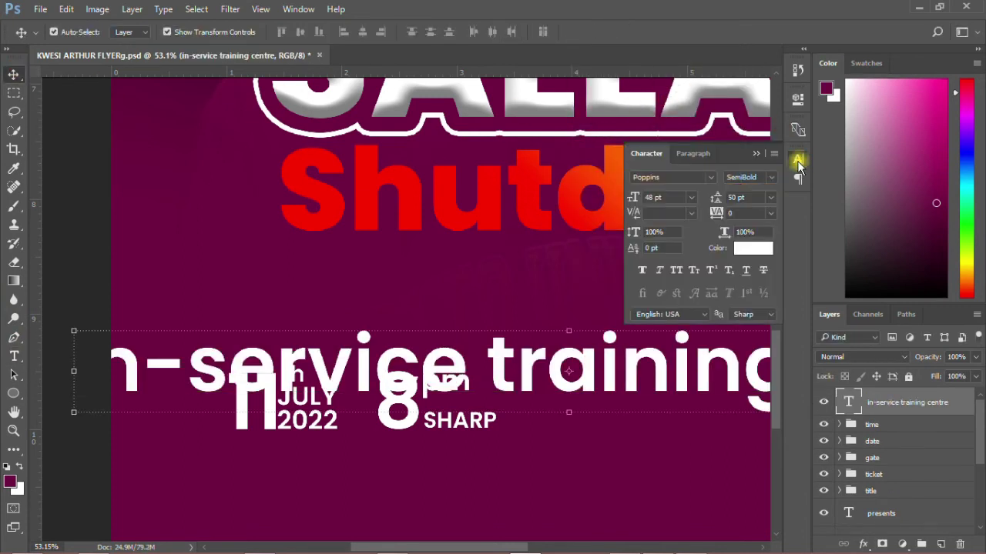
pyautogui.click(691, 203)
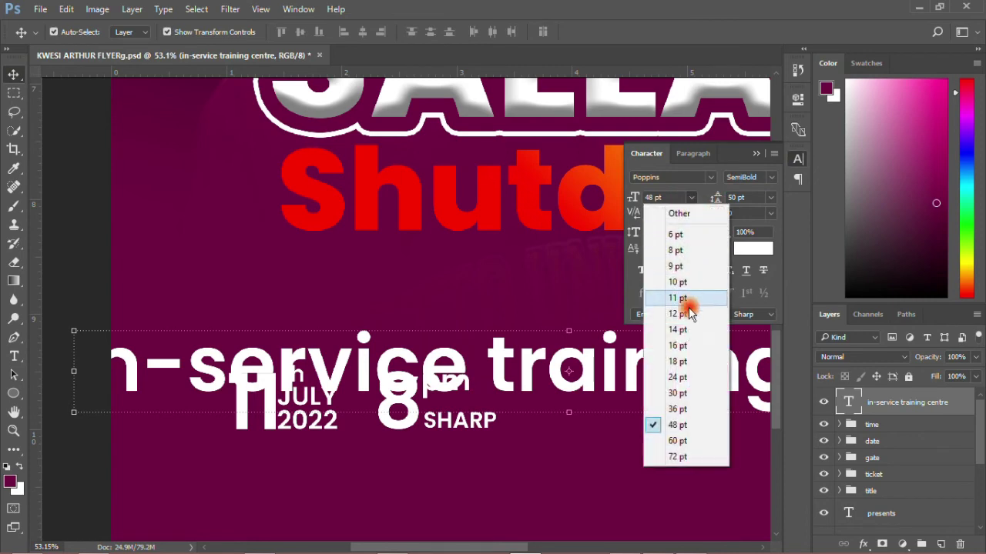
pyautogui.click(683, 327)
pyautogui.moveTo(581, 395); pyautogui.dragTo(669, 414)
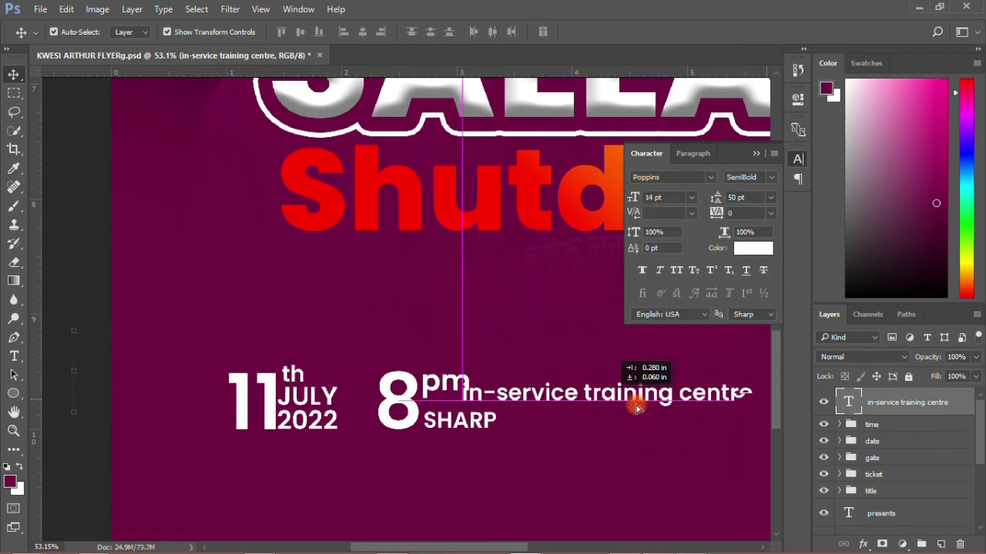
# Set the venue in all caps on three lines: IN-SERVICE, TRAINING, CENTRE.
pyautogui.click(677, 271)
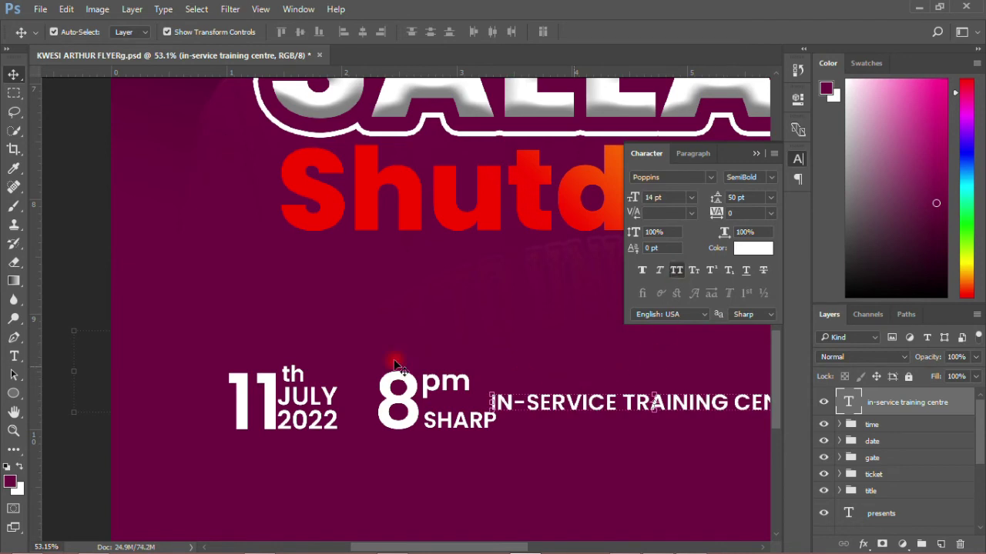
pyautogui.click(14, 355)
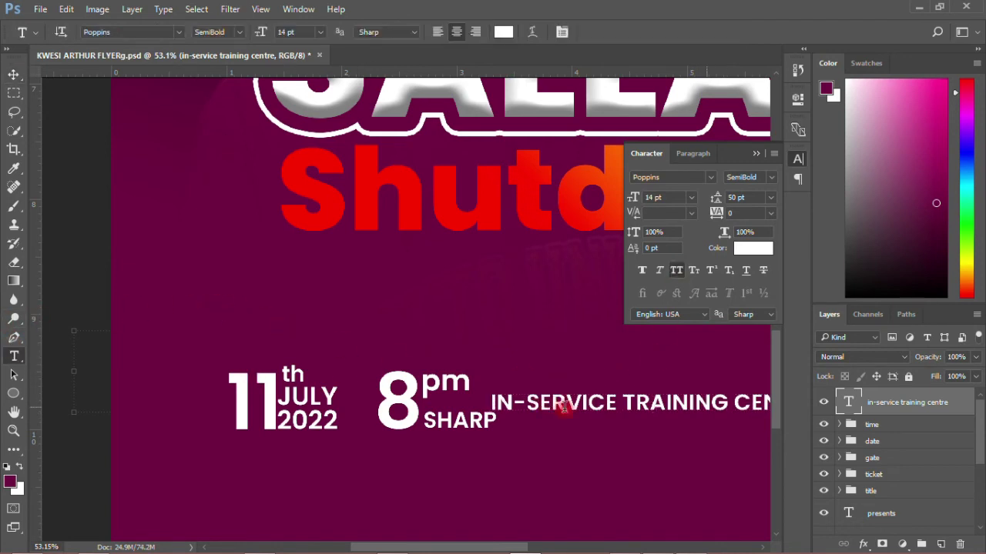
pyautogui.click(625, 398)
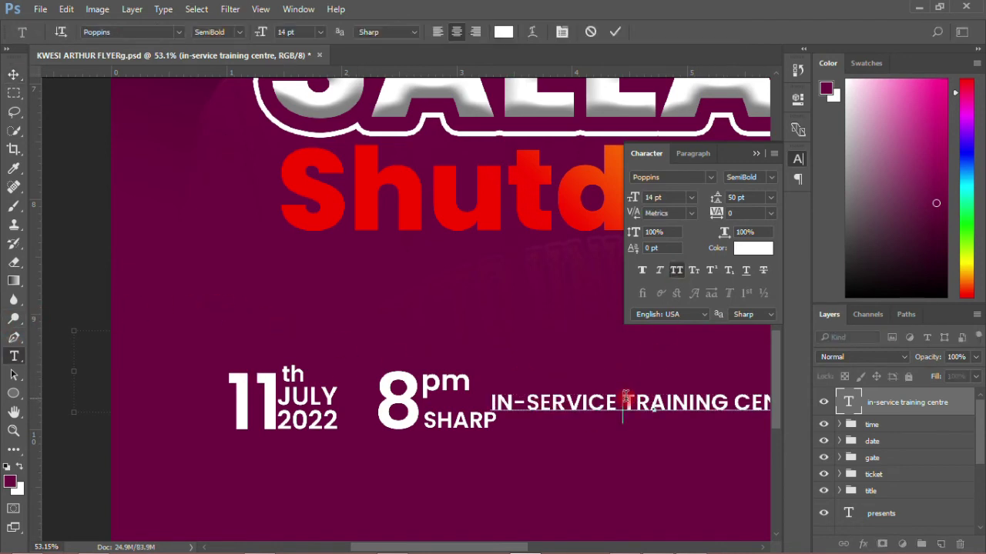
pyautogui.press('Return')
pyautogui.click(667, 485)
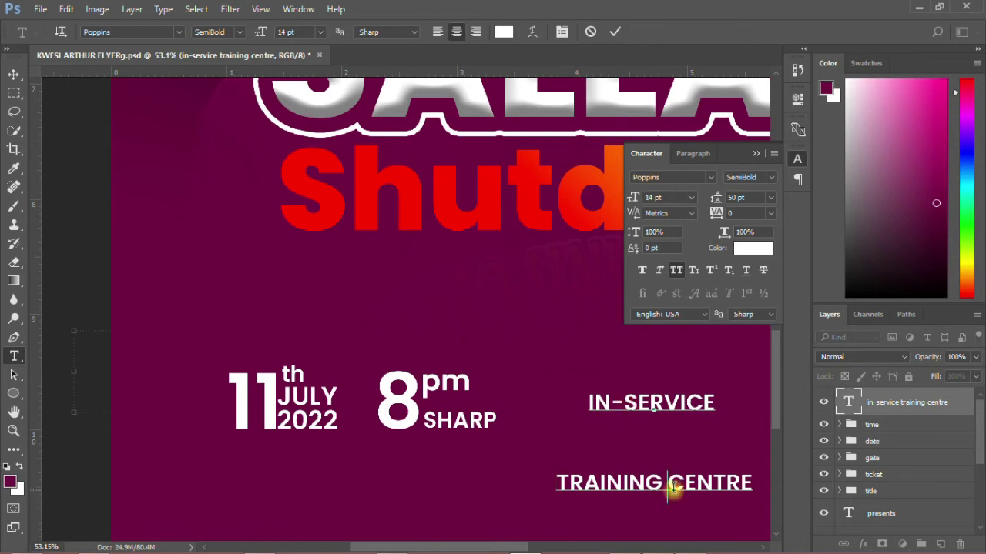
pyautogui.press('Return')
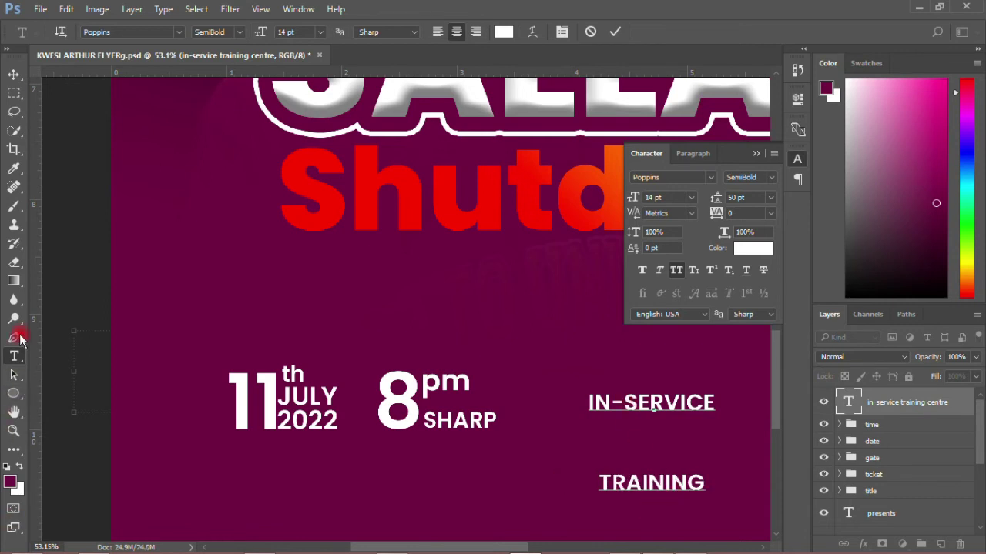
pyautogui.click(14, 74)
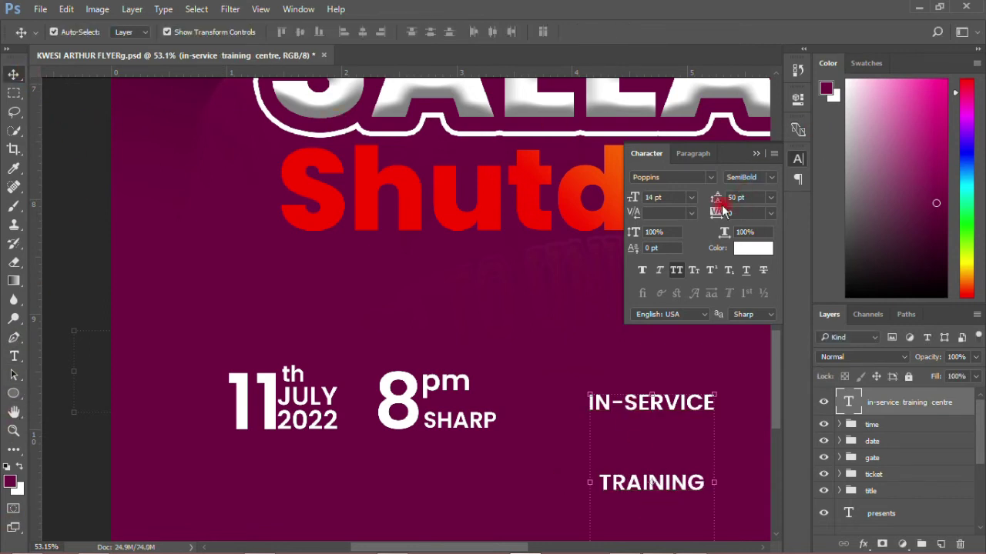
# Give the venue Auto leading, left alignment, and place it beside SHARP.
pyautogui.click(769, 197)
pyautogui.click(765, 217)
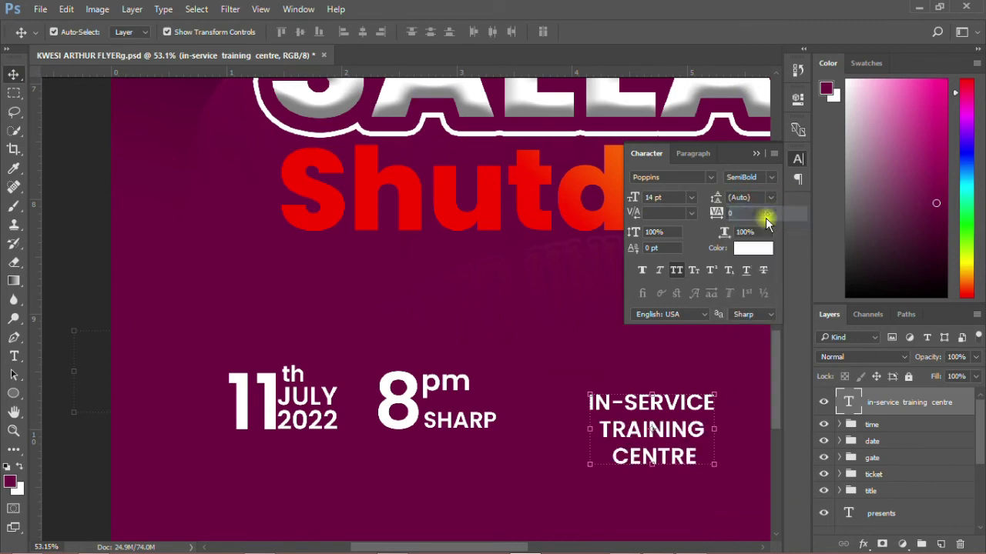
pyautogui.click(692, 153)
pyautogui.click(659, 179)
pyautogui.click(650, 178)
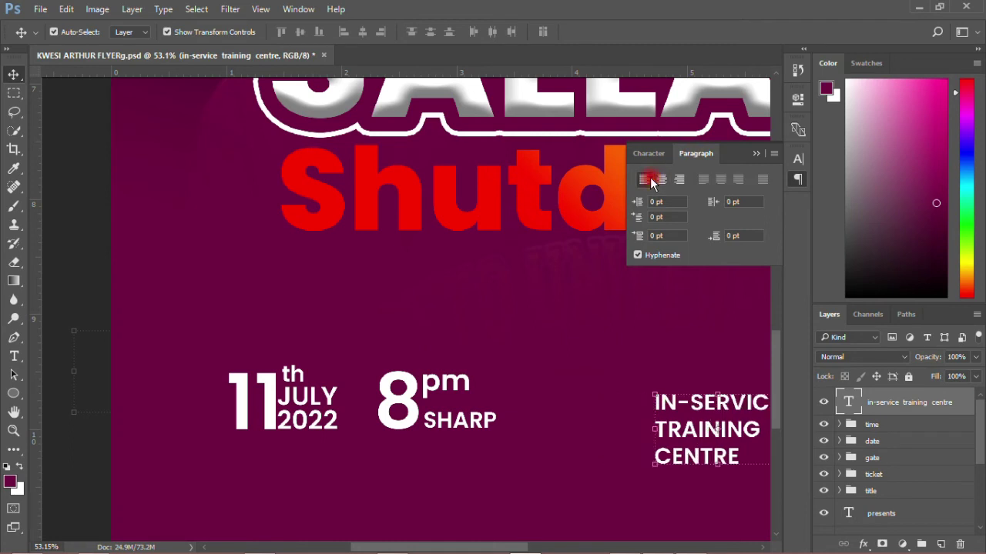
pyautogui.moveTo(701, 404); pyautogui.dragTo(585, 378)
# Shrink the venue text to 12 pt and nudge it right and down.
pyautogui.click(651, 153)
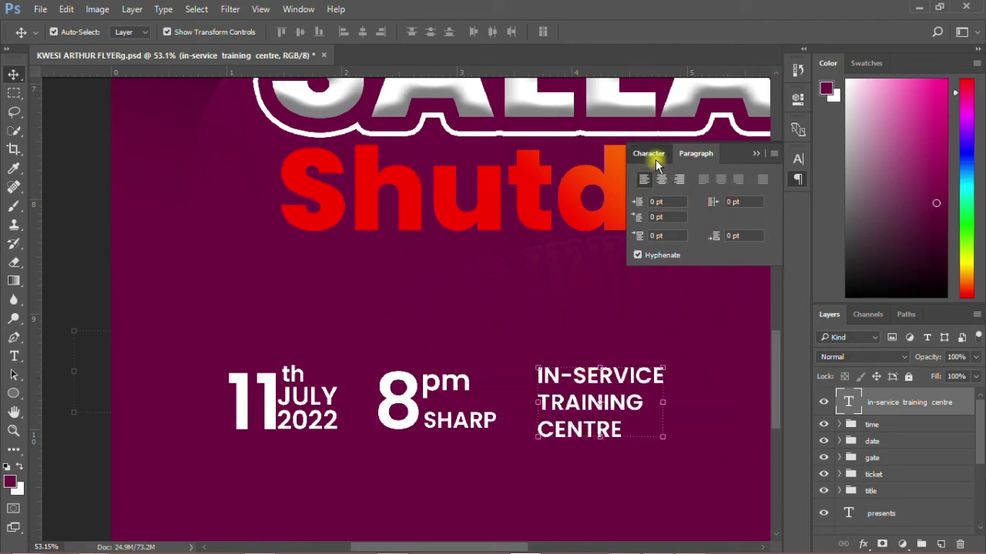
pyautogui.click(690, 198)
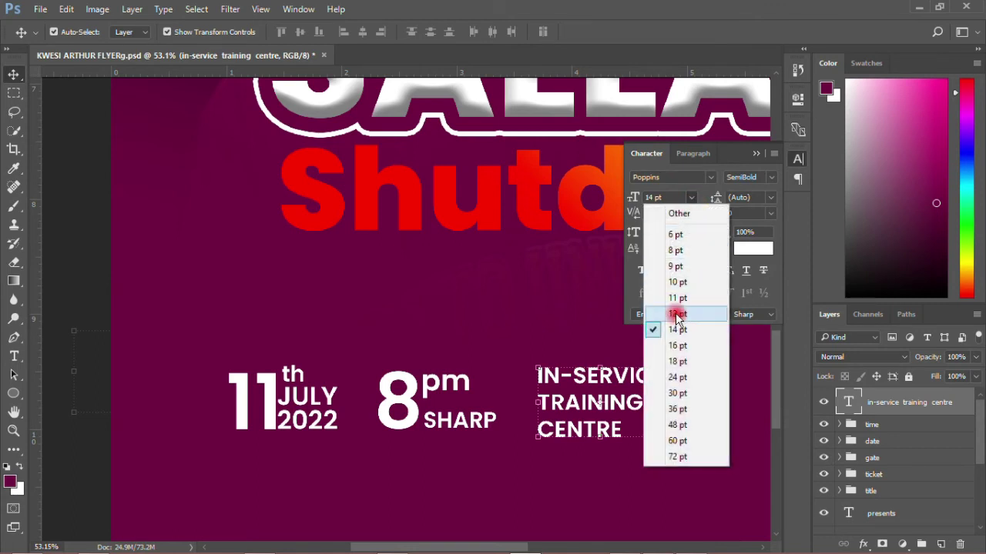
pyautogui.click(677, 313)
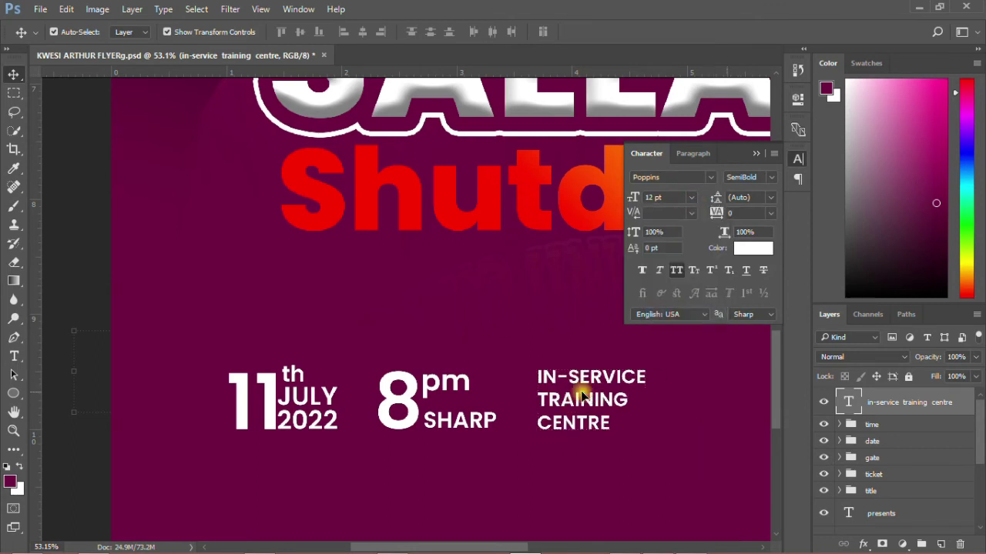
pyautogui.moveTo(583, 396); pyautogui.dragTo(587, 401)
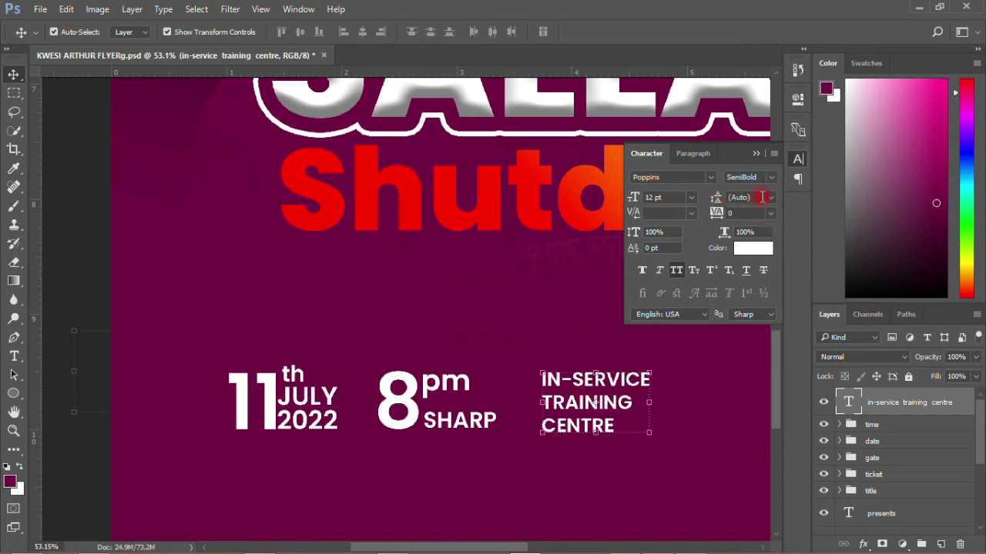
# Set the venue leading to 11 pt and align it with the date and time.
pyautogui.click(771, 198)
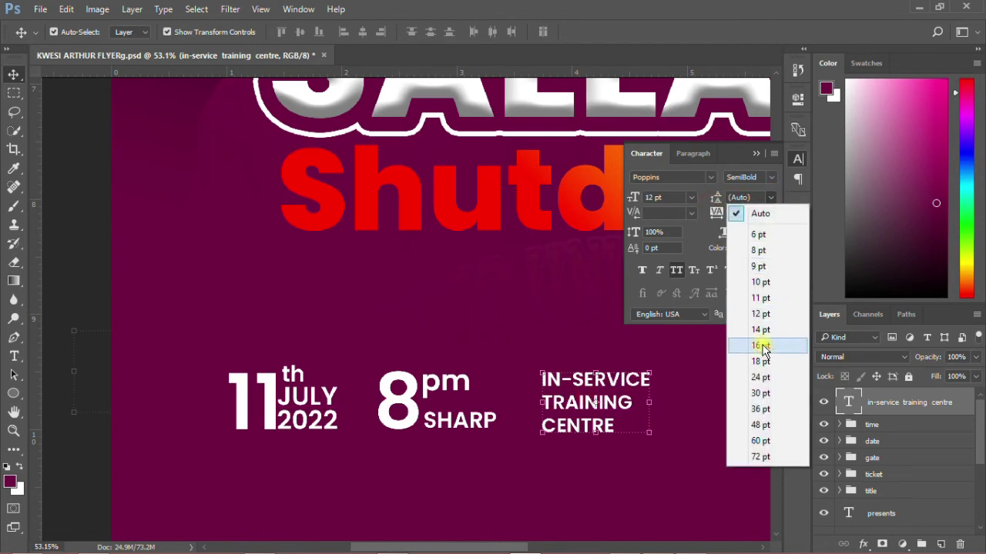
pyautogui.click(760, 346)
pyautogui.click(772, 199)
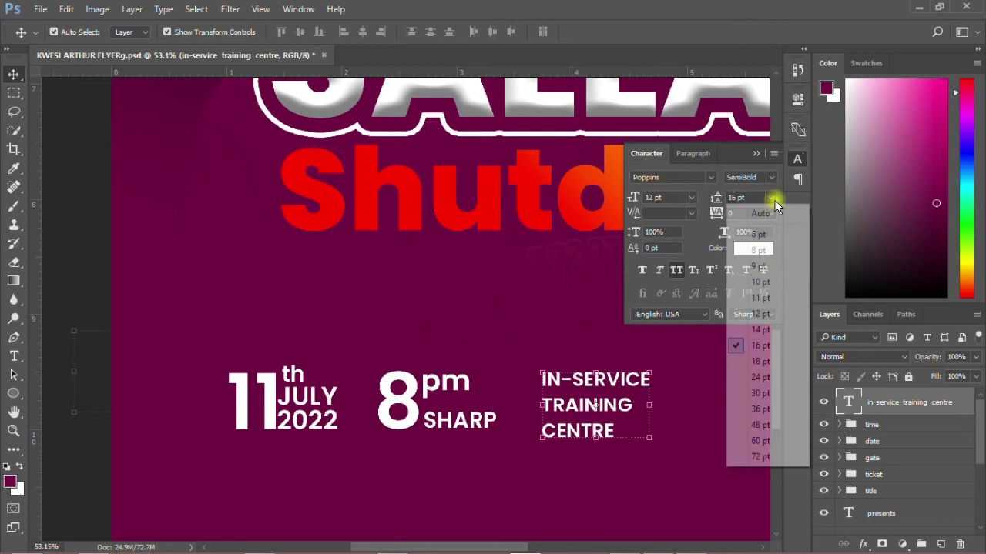
pyautogui.click(759, 315)
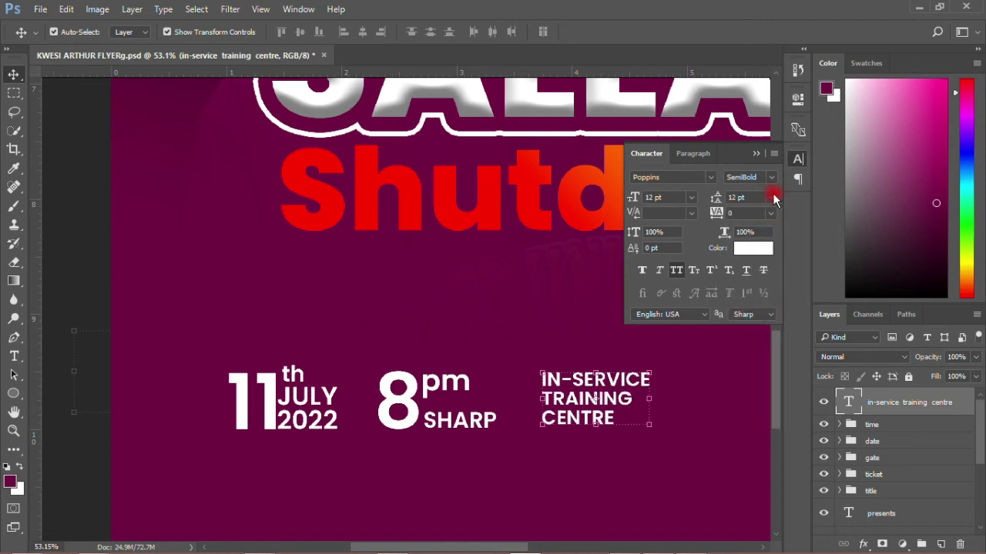
pyautogui.click(770, 198)
pyautogui.click(760, 297)
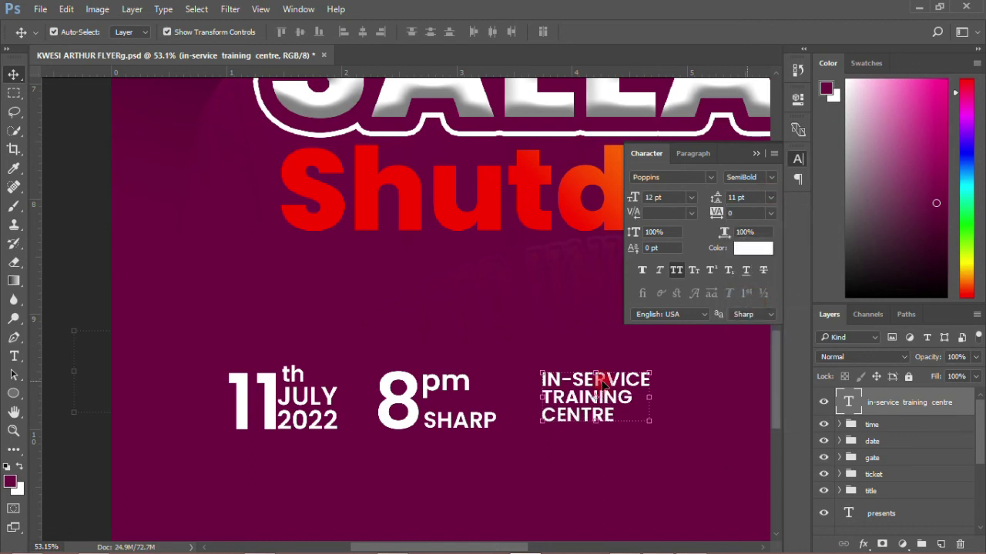
pyautogui.click(87, 311)
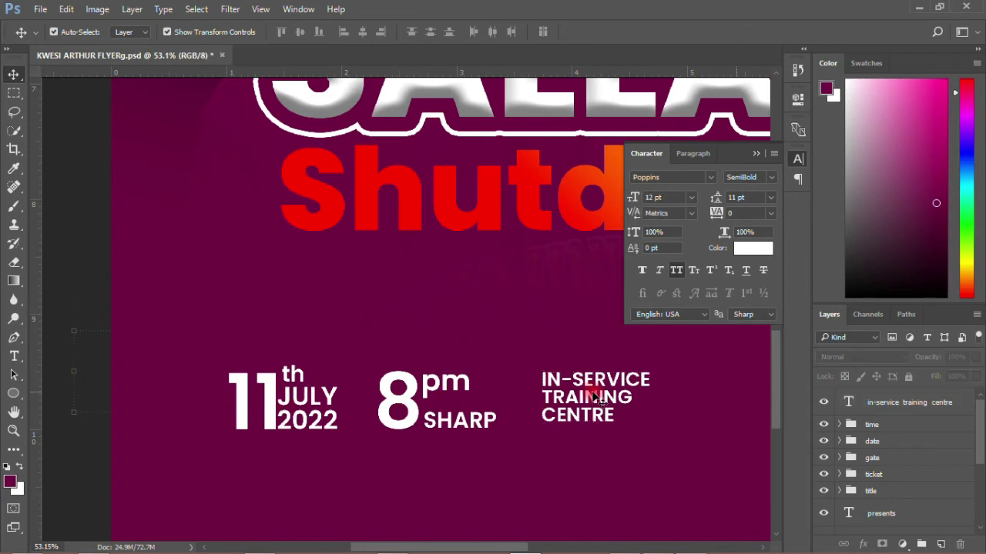
pyautogui.moveTo(598, 396); pyautogui.dragTo(598, 402)
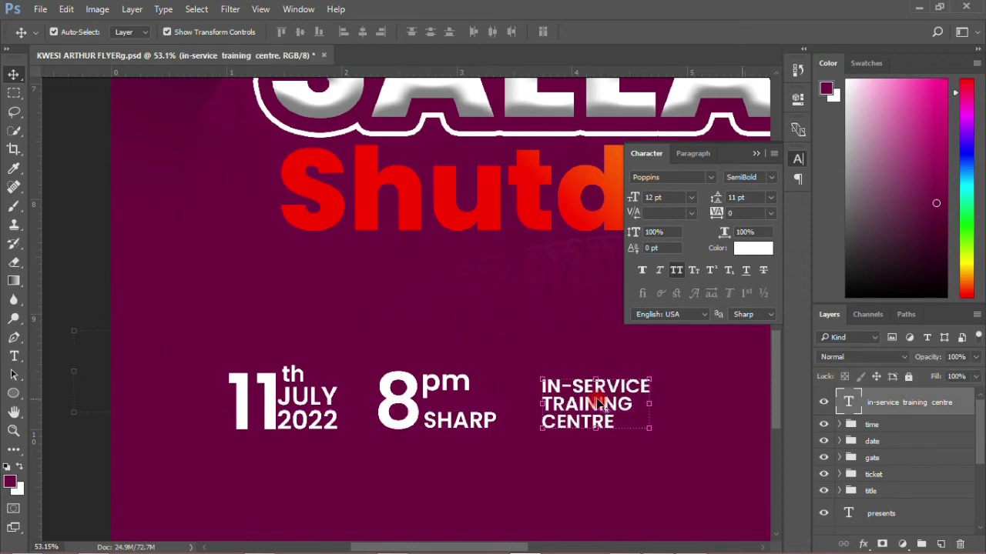
pyautogui.moveTo(182, 355); pyautogui.dragTo(697, 437)
# Move the date, time and venue info row rightward.
pyautogui.click(798, 160)
pyautogui.scroll(-2, 151, 363)
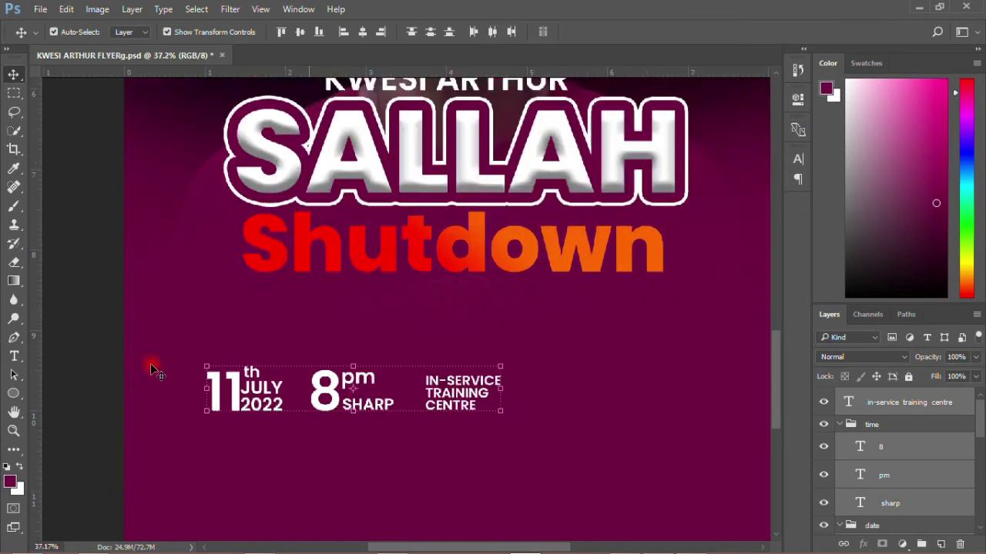
pyautogui.scroll(-2, 315, 408)
pyautogui.scroll(-2, 316, 408)
pyautogui.moveTo(355, 399); pyautogui.dragTo(414, 397)
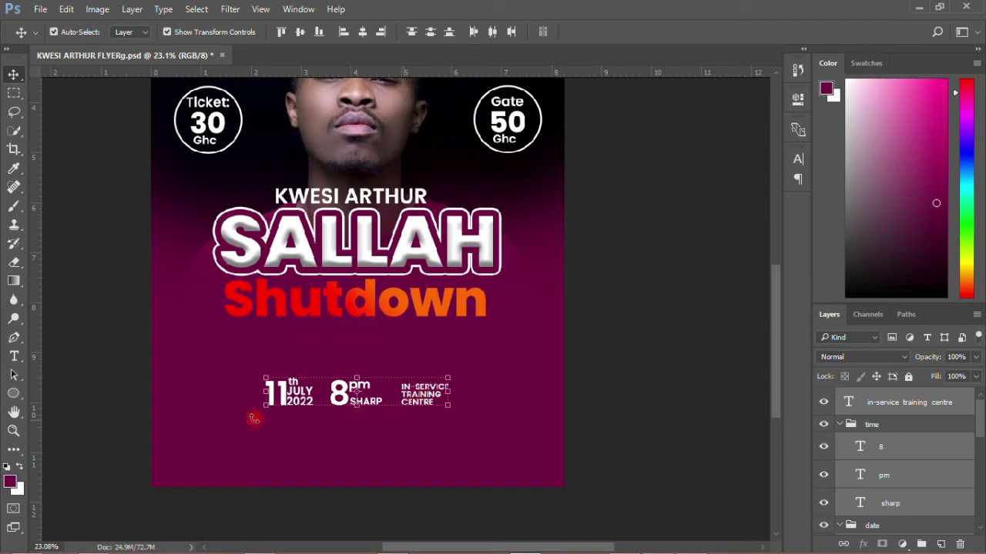
pyautogui.click(104, 375)
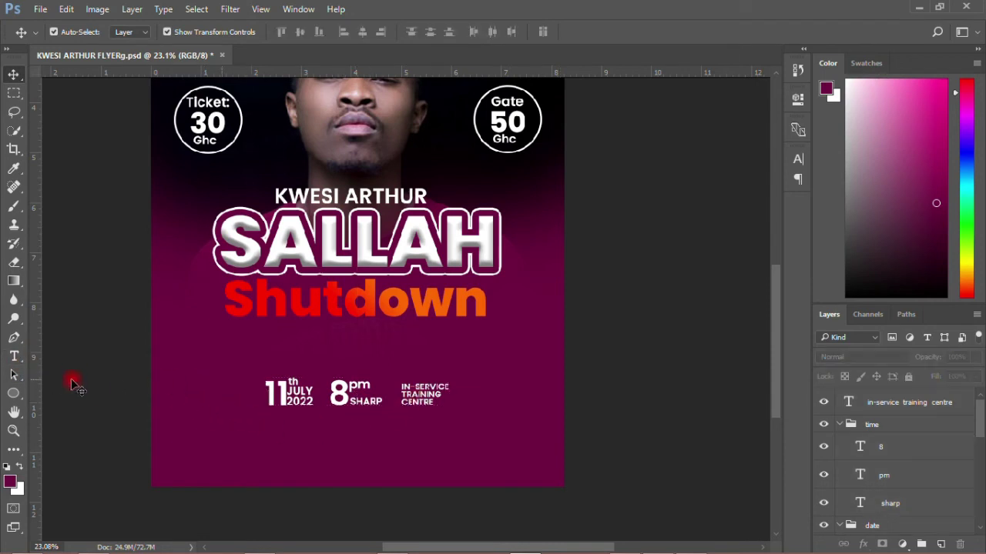
# Draw a thin rectangle bar just above the date and time.
pyautogui.moveTo(13, 394); pyautogui.dragTo(46, 396)
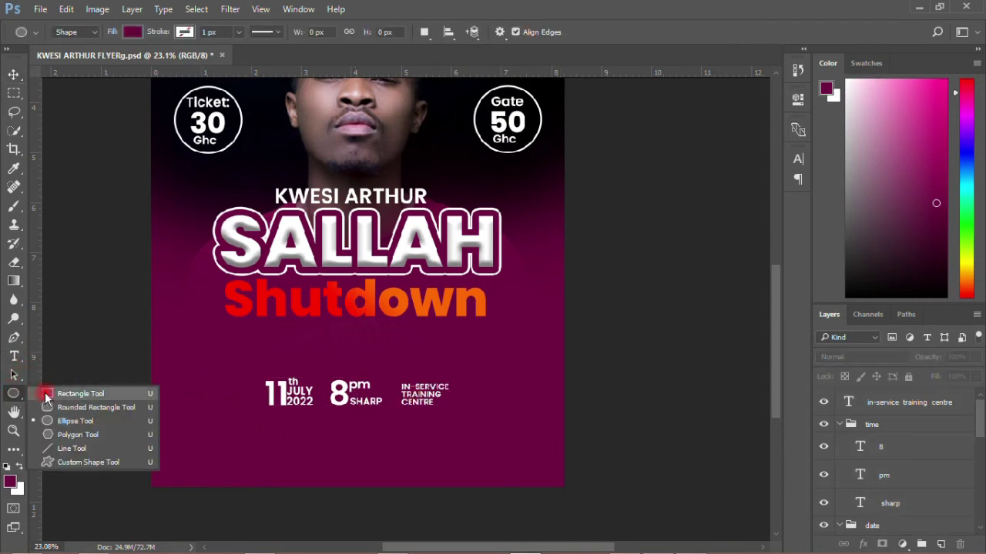
pyautogui.click(46, 396)
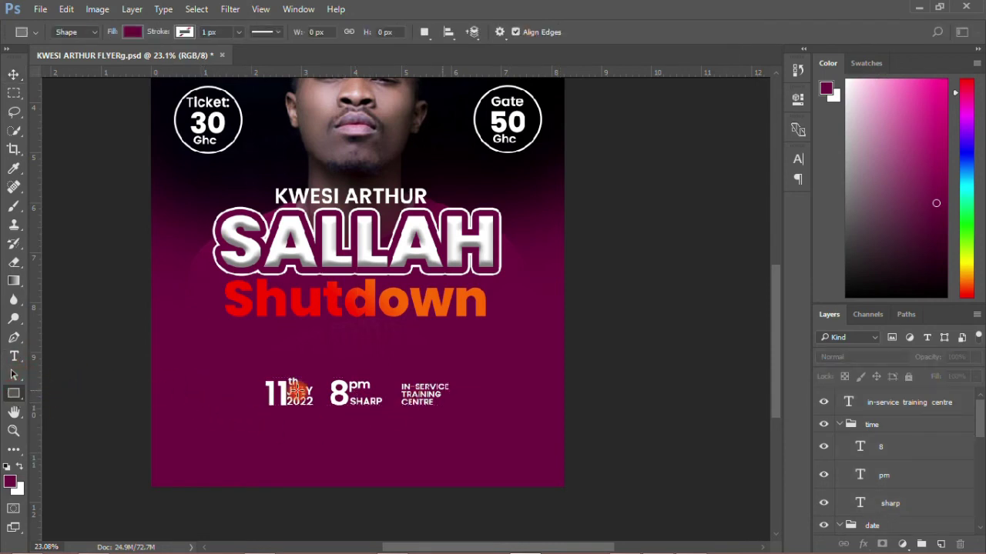
pyautogui.click(265, 365)
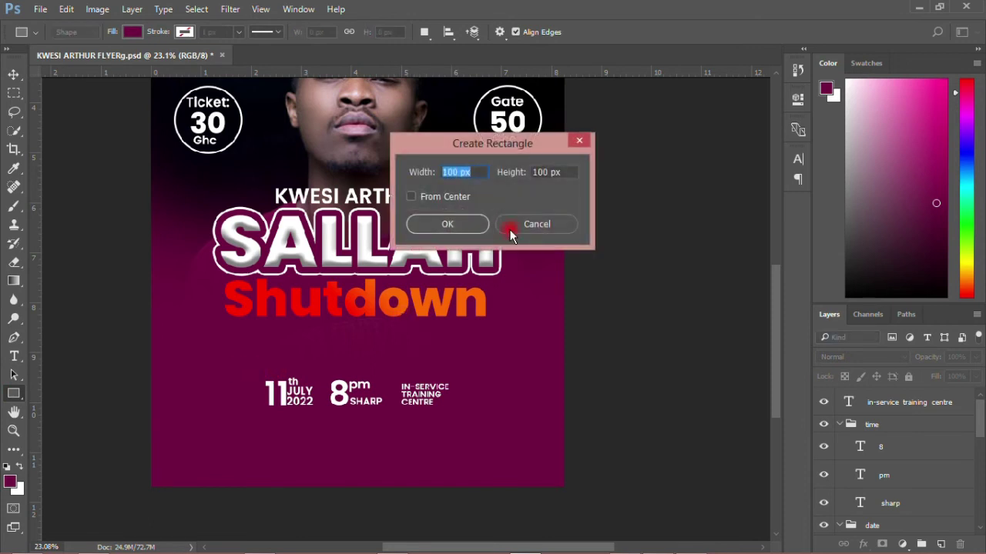
pyautogui.click(537, 224)
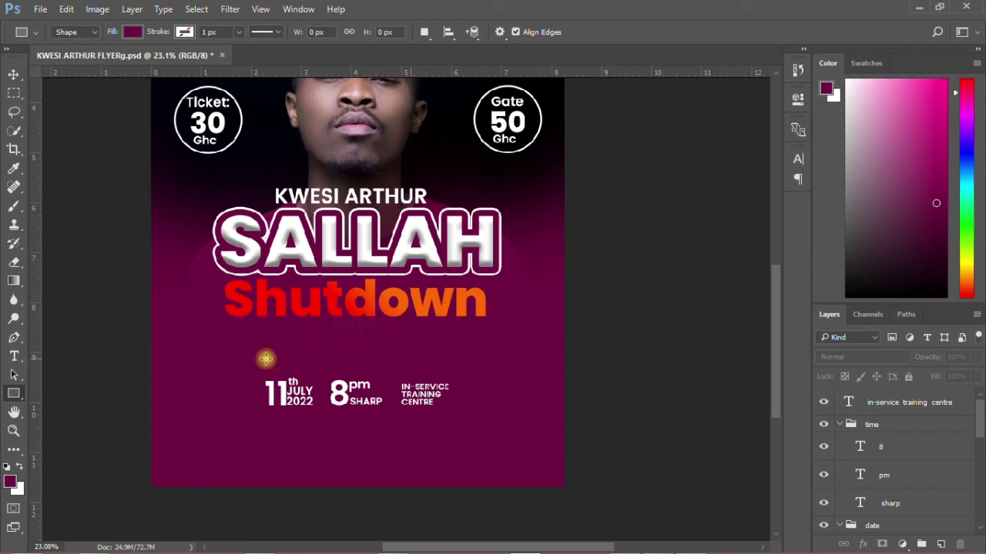
pyautogui.moveTo(265, 358); pyautogui.dragTo(450, 377)
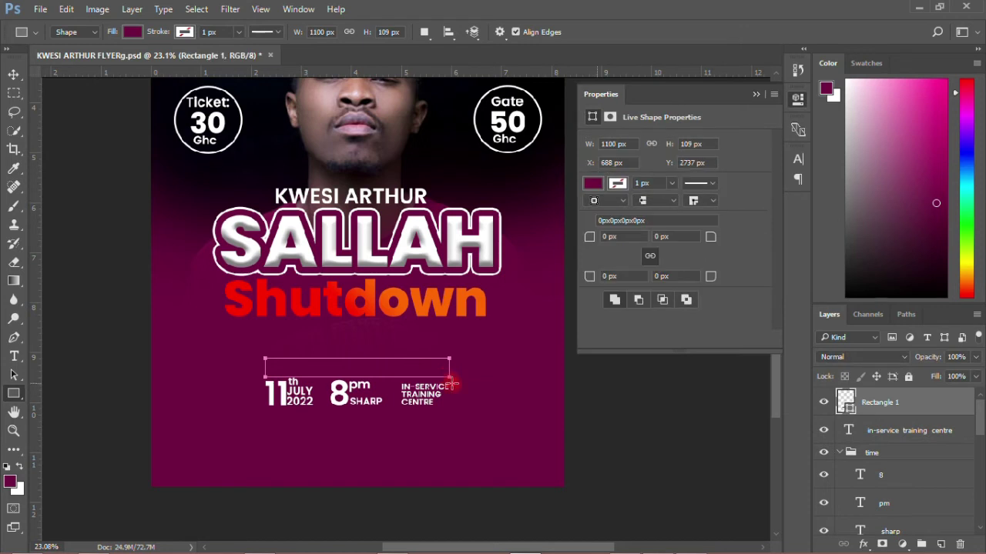
# Fill the bar with white (ffffff) and save the flyer.
pyautogui.doubleClick(846, 405)
pyautogui.click(780, 164)
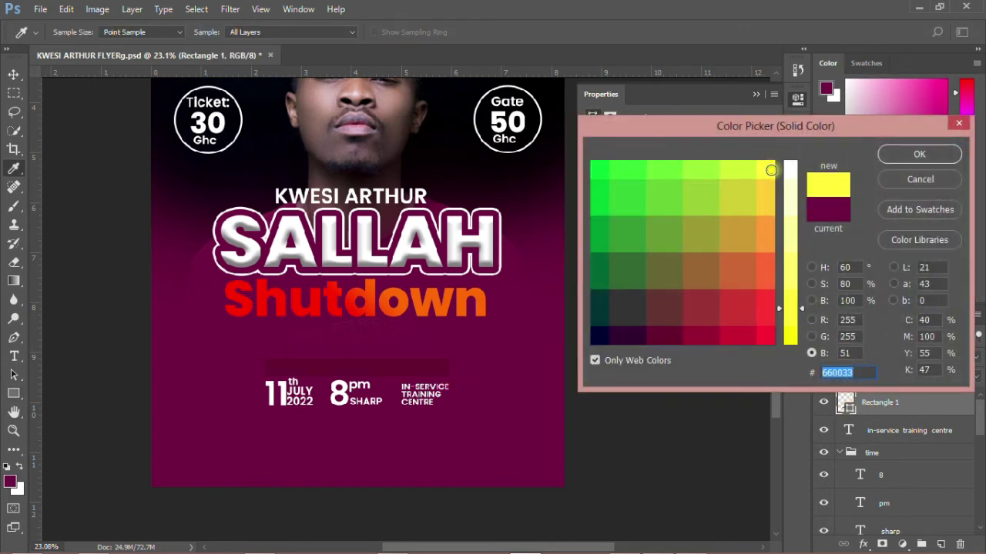
pyautogui.click(788, 164)
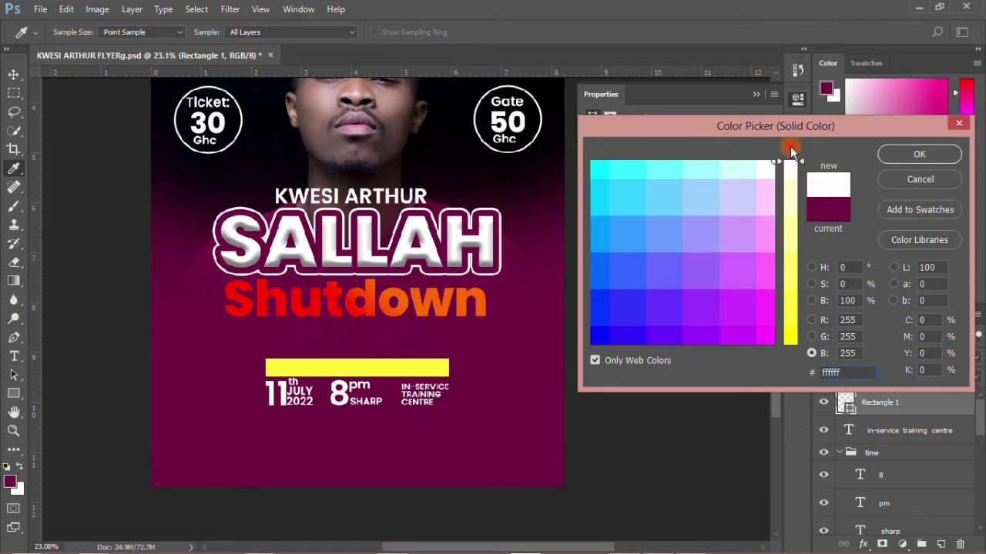
pyautogui.click(884, 154)
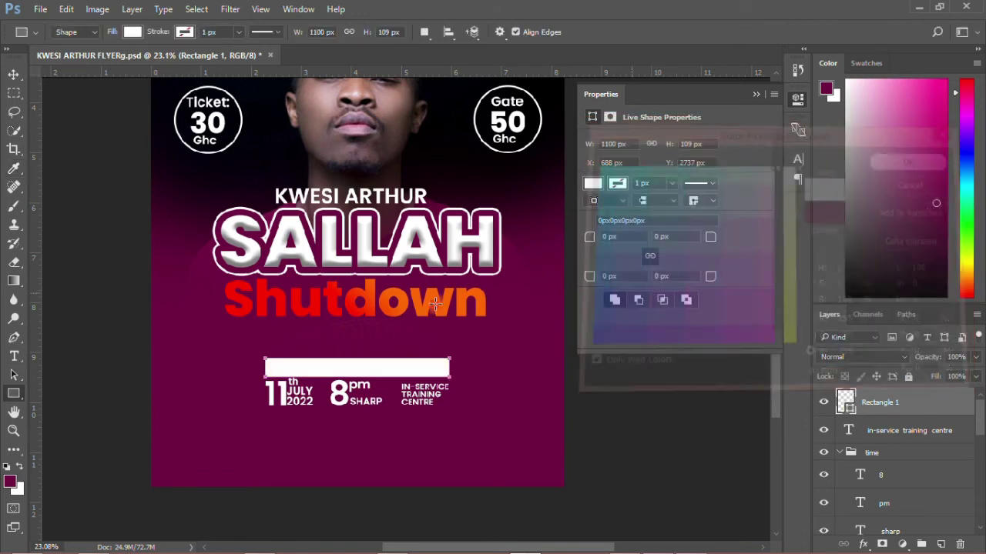
pyautogui.click(14, 74)
pyautogui.click(81, 287)
pyautogui.moveTo(350, 373); pyautogui.dragTo(352, 370)
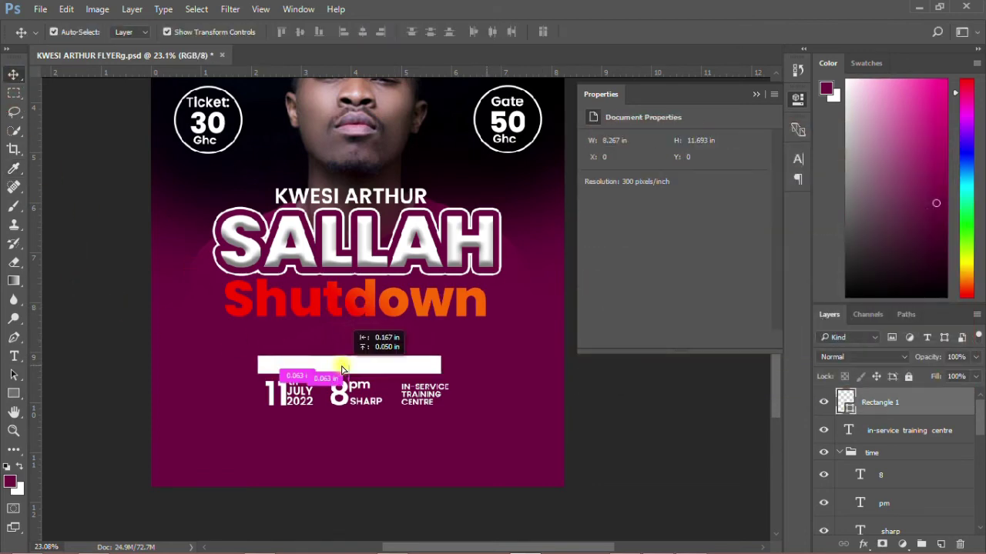
pyautogui.click(40, 9)
pyautogui.click(64, 151)
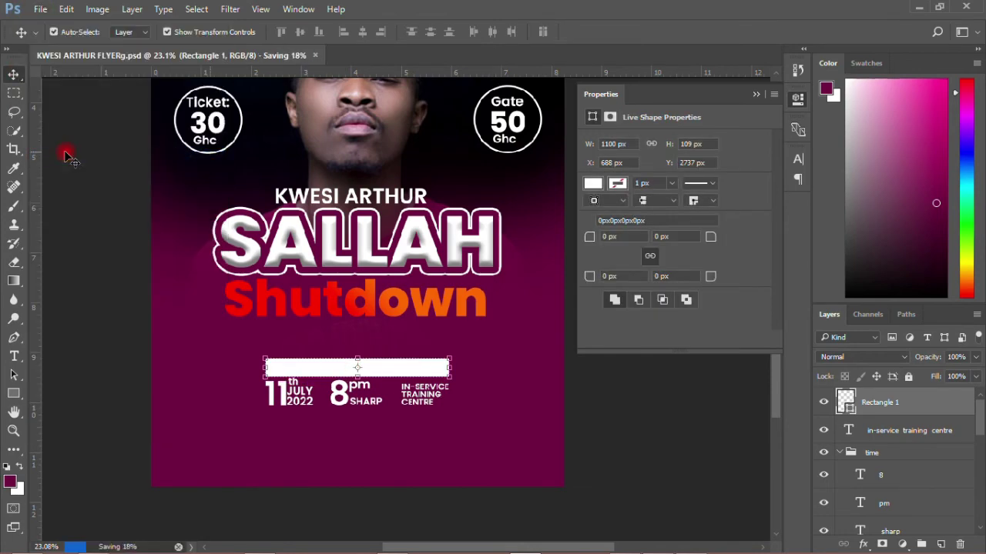
# Type 'Date' as a new text layer and drag it onto the white bar above the date details.
pyautogui.click(14, 356)
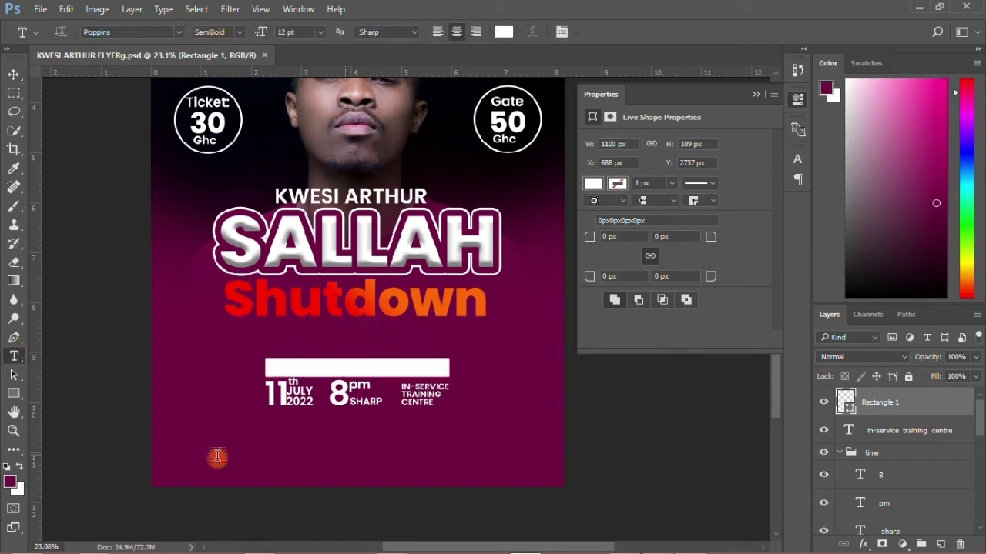
pyautogui.click(254, 445)
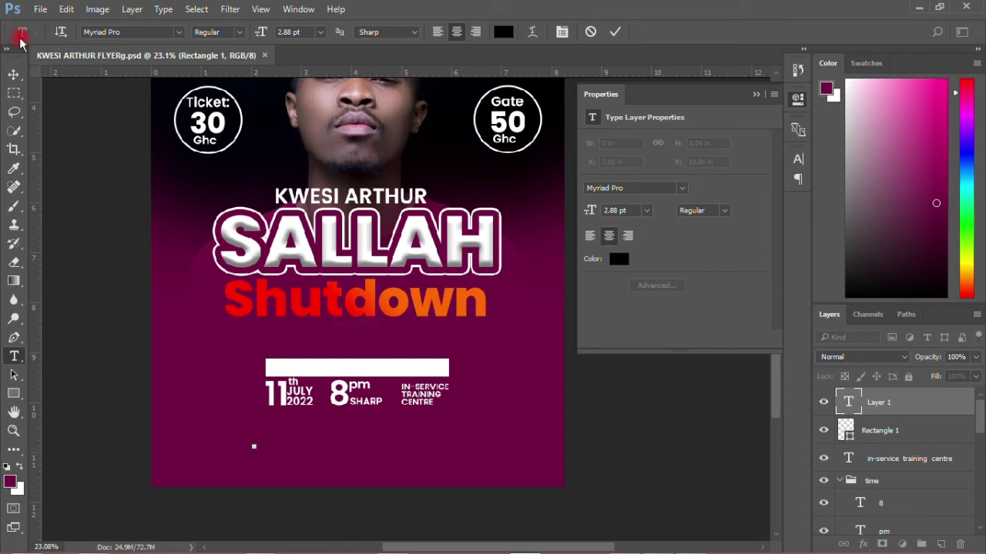
pyautogui.click(14, 74)
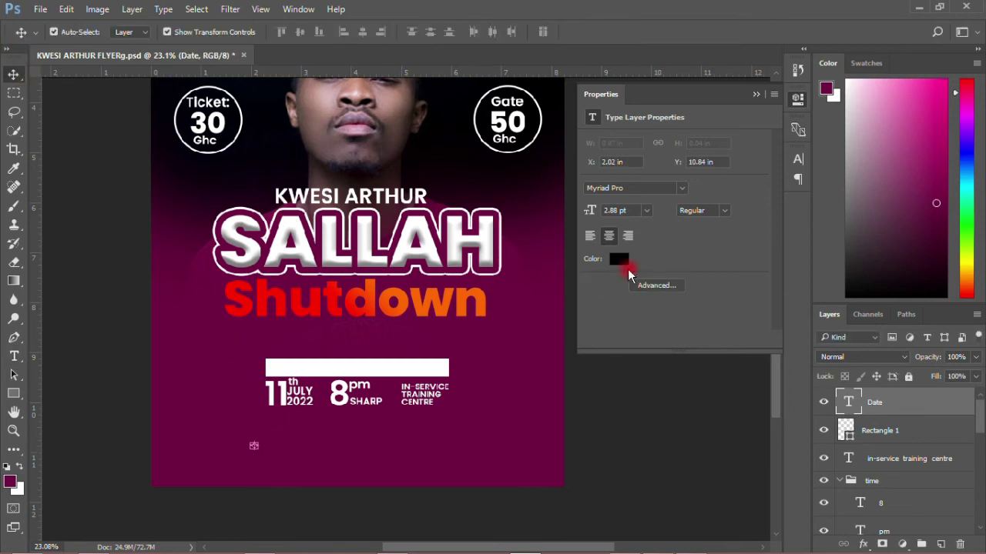
pyautogui.click(623, 265)
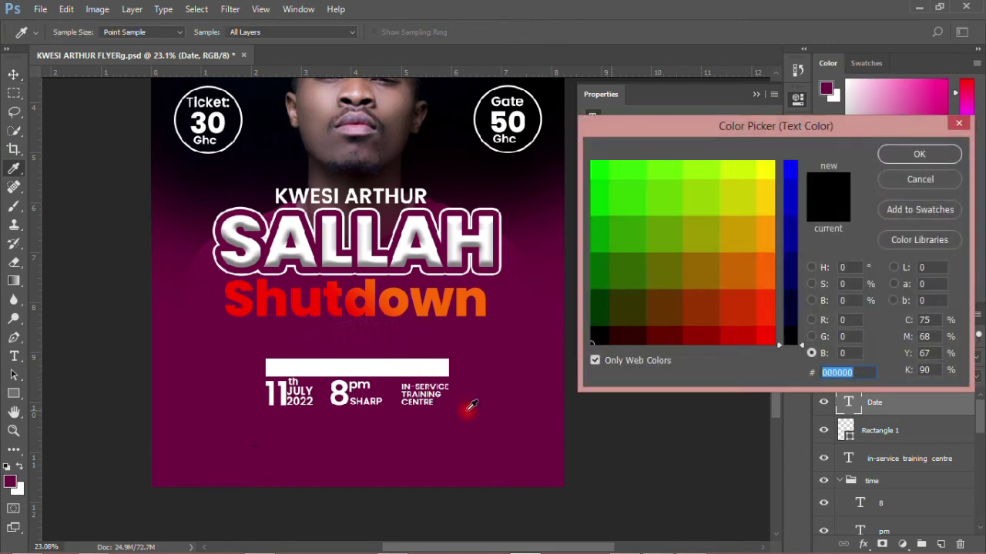
pyautogui.click(430, 366)
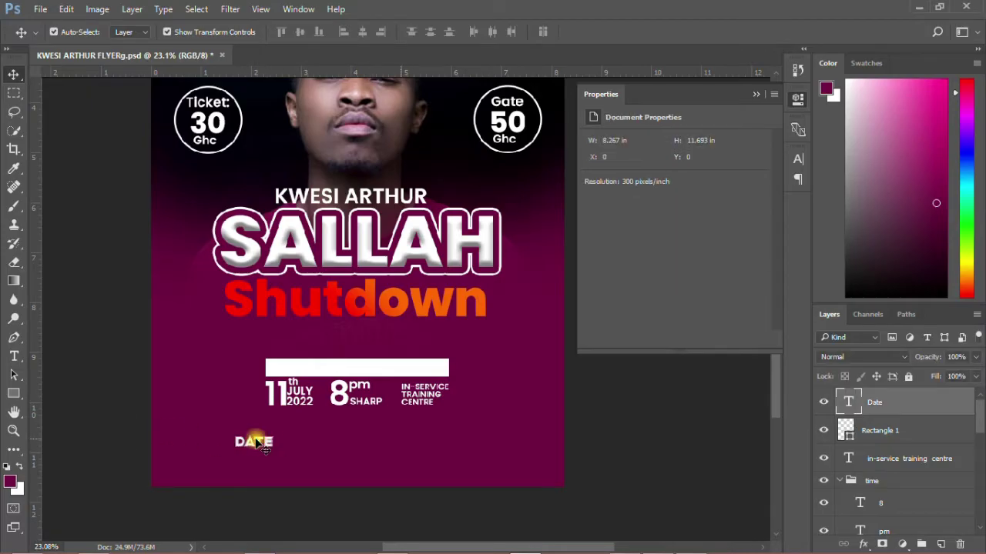
pyautogui.moveTo(256, 441)
pyautogui.mouseDown()
pyautogui.moveTo(308, 389)
pyautogui.moveTo(299, 362)
pyautogui.mouseUp()
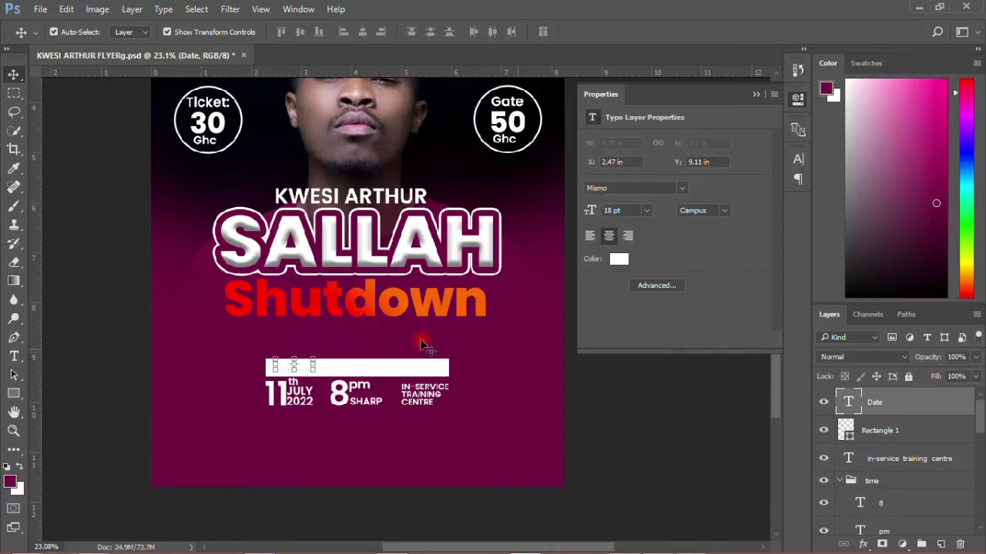
# Colour the Date label maroon, sampled from the background, in Poppins SemiBold.
pyautogui.click(619, 258)
pyautogui.click(465, 441)
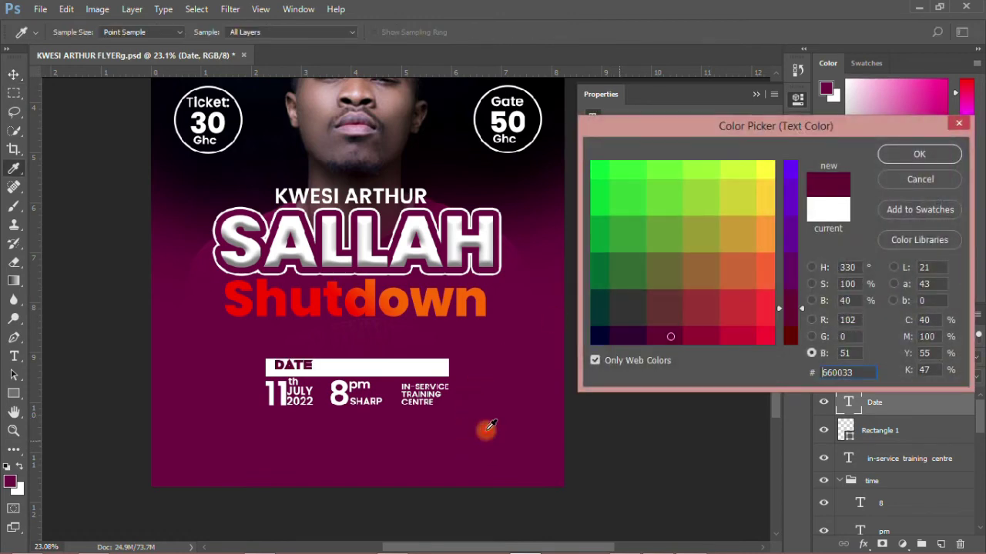
pyautogui.click(912, 155)
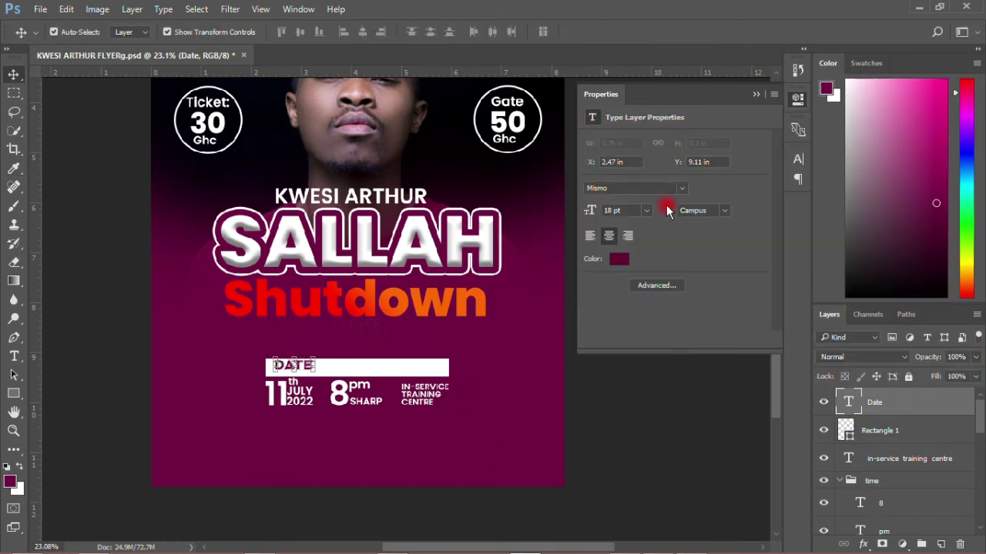
pyautogui.click(680, 188)
pyautogui.scroll(15, 685, 188)
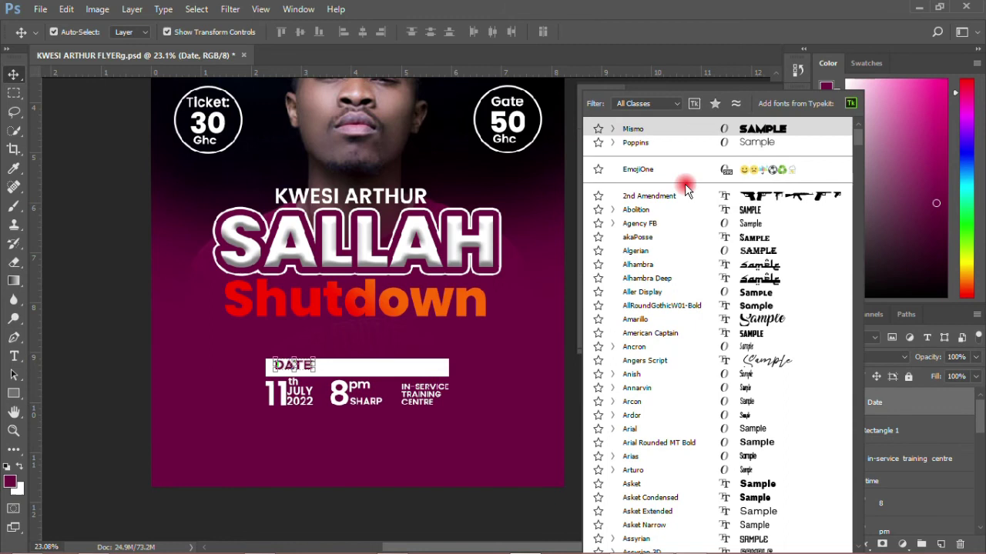
pyautogui.click(662, 147)
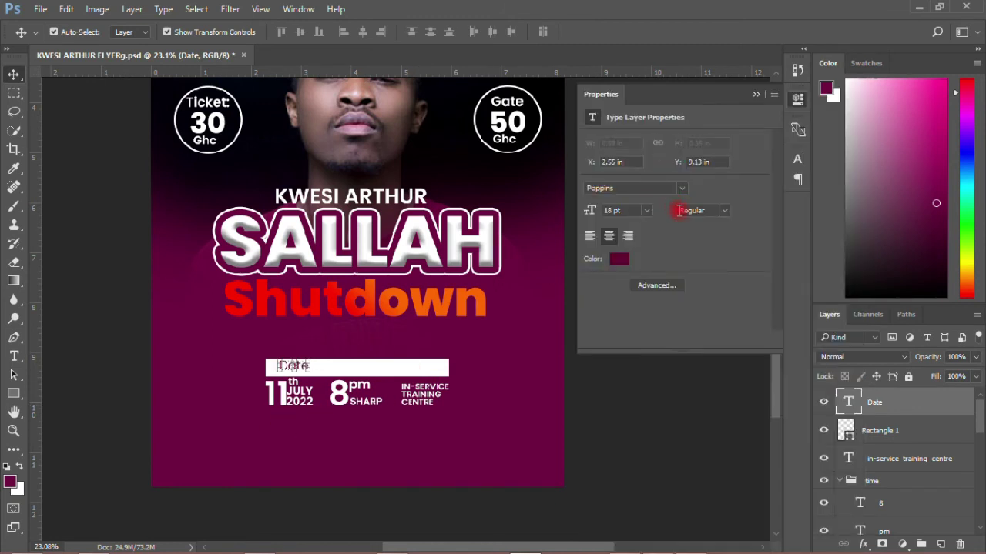
pyautogui.click(723, 210)
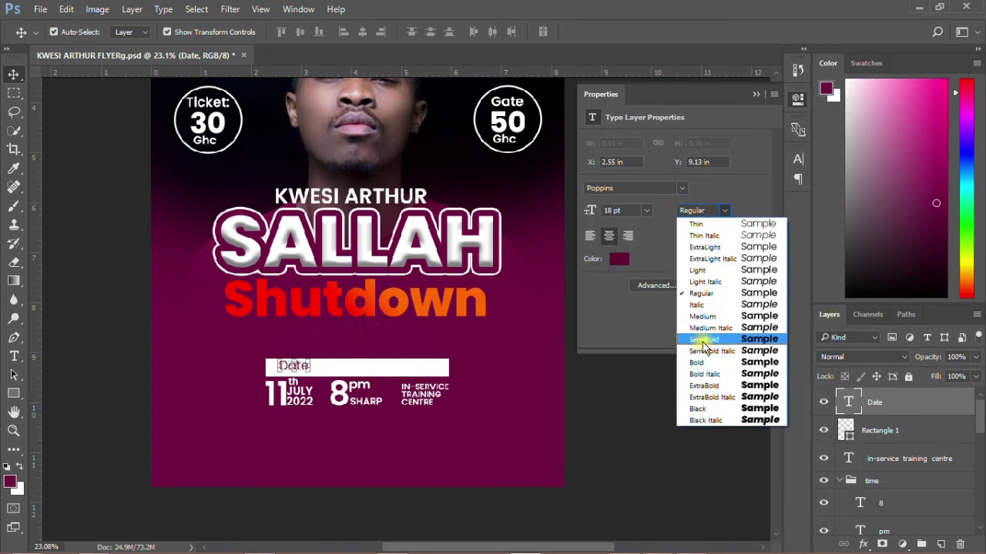
pyautogui.click(704, 346)
# Nudge the Date label into place and start another text layer below the date details.
pyautogui.click(622, 409)
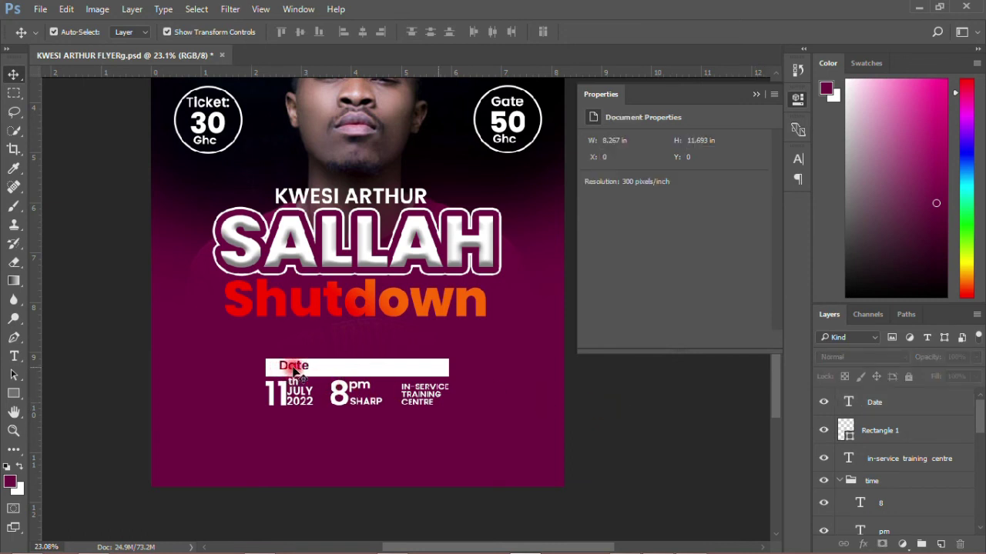
pyautogui.moveTo(287, 368); pyautogui.dragTo(285, 371)
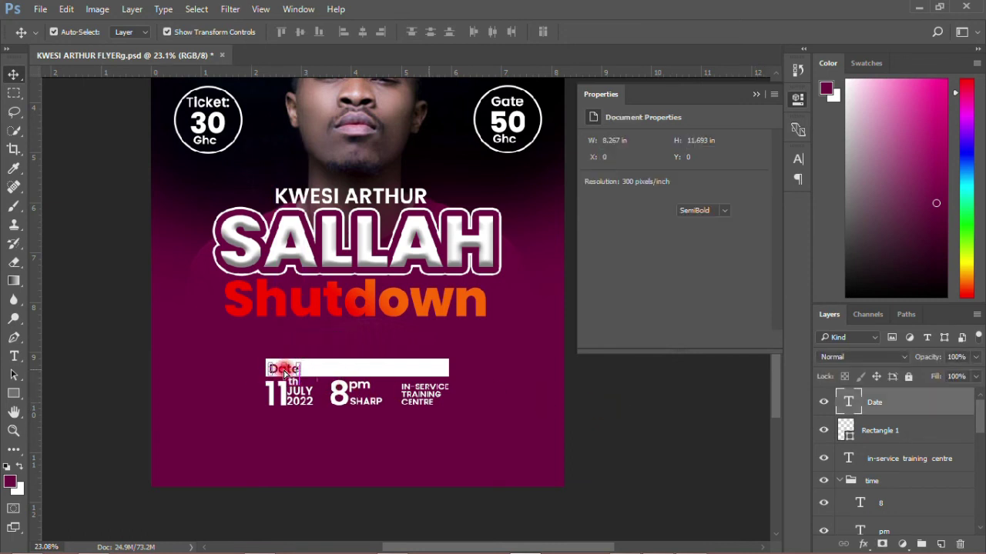
pyautogui.click(14, 356)
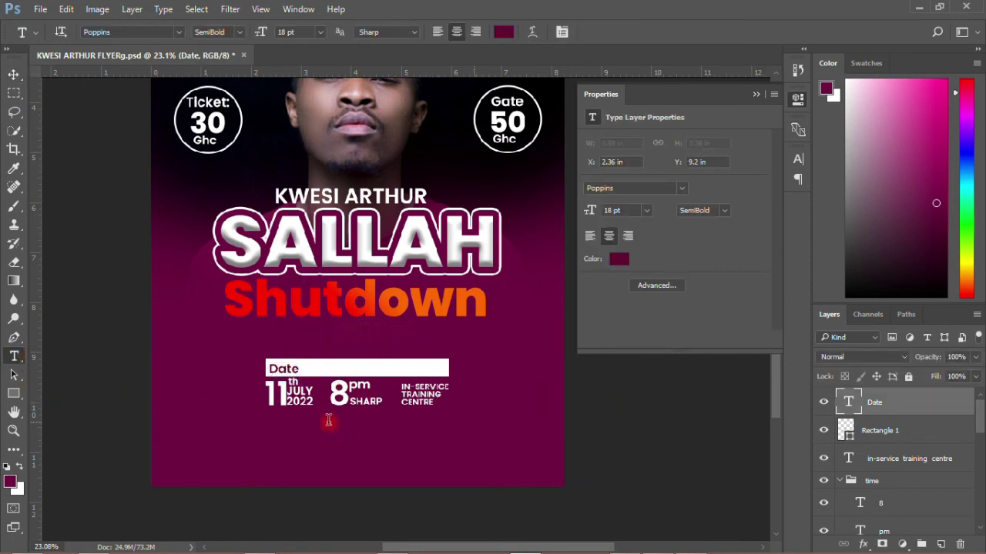
pyautogui.click(346, 444)
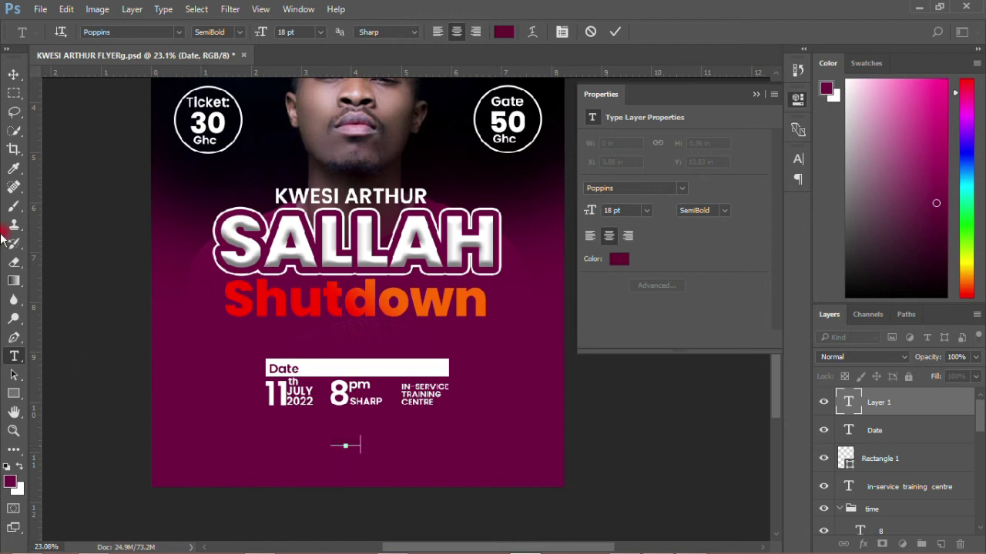
# Move the time text into the white bar beside Date and set both headings to All Caps.
pyautogui.click(13, 74)
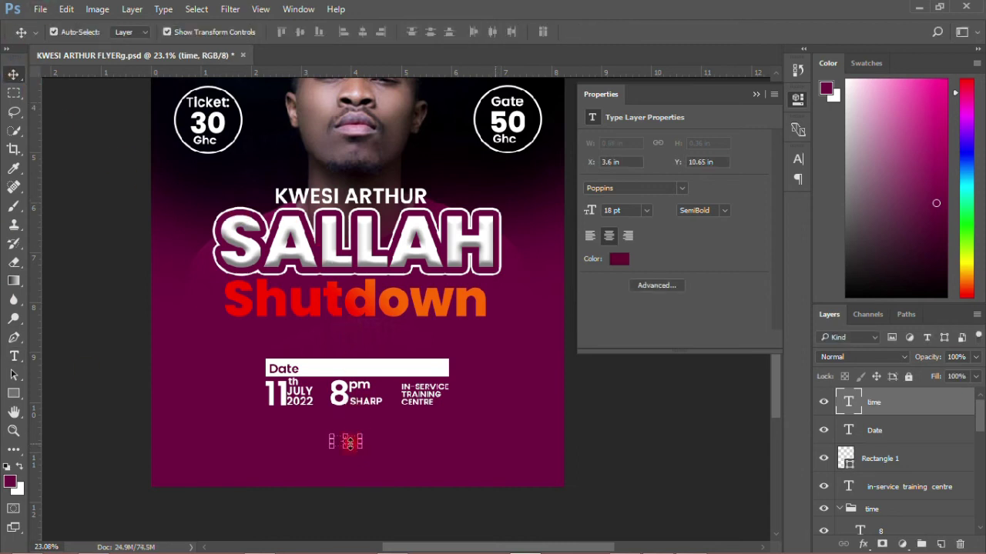
pyautogui.click(354, 493)
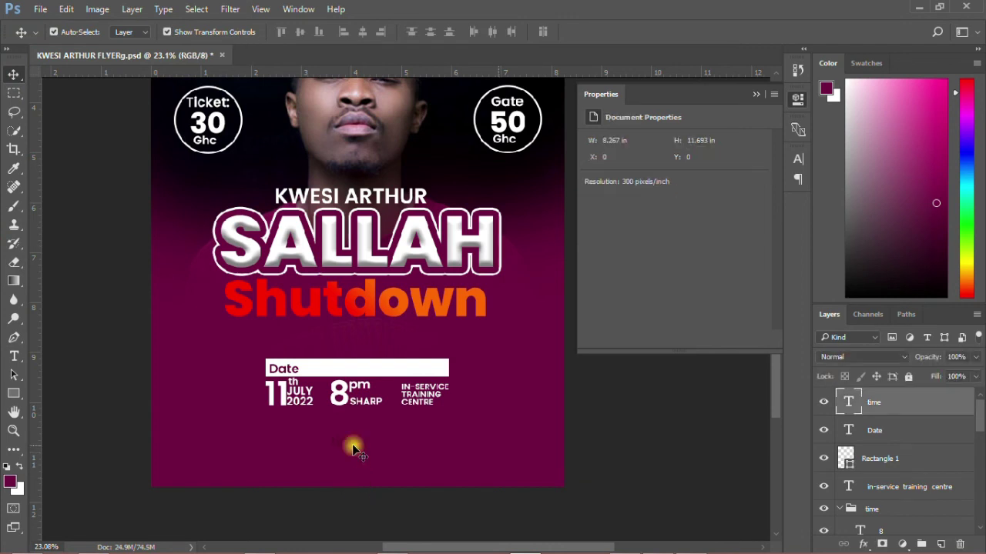
pyautogui.moveTo(351, 445); pyautogui.dragTo(354, 372)
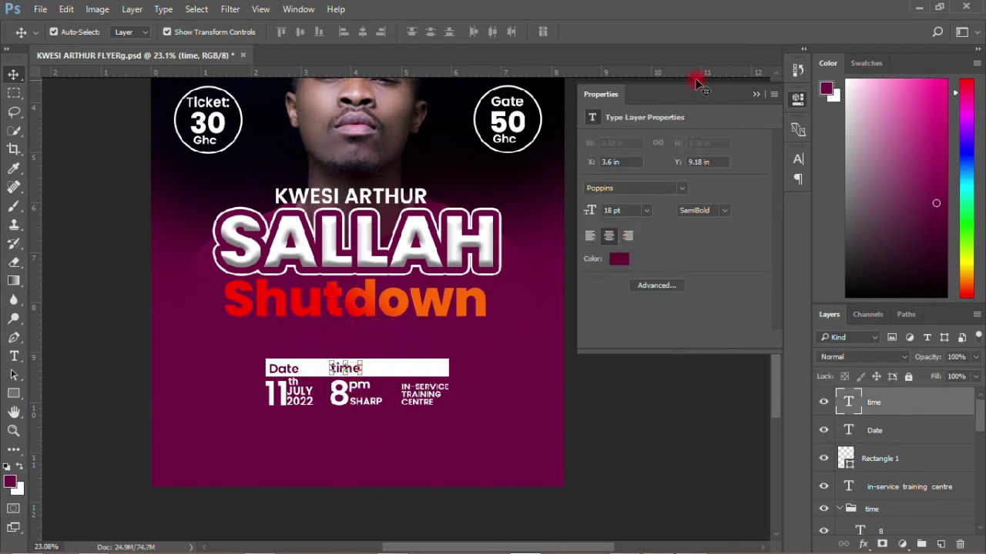
pyautogui.click(796, 161)
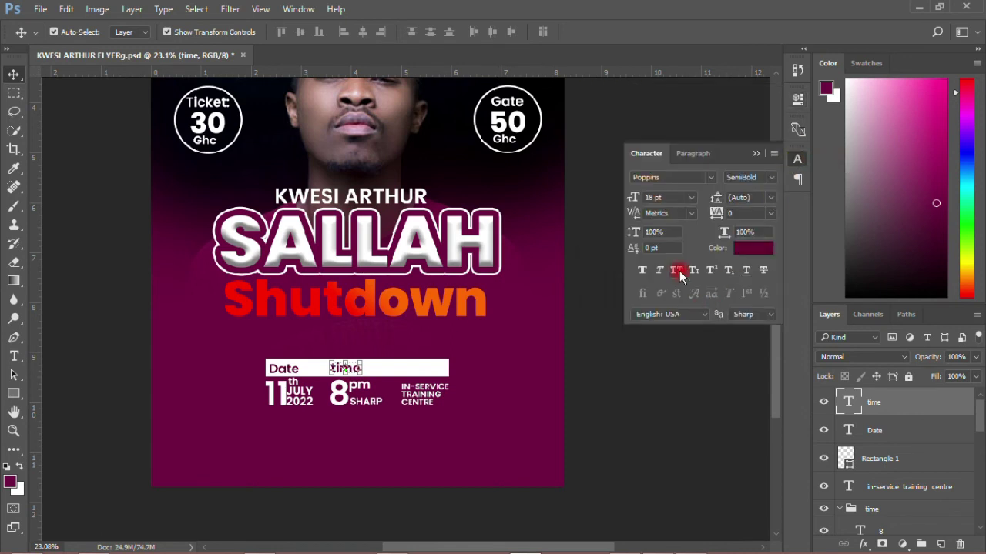
pyautogui.click(654, 450)
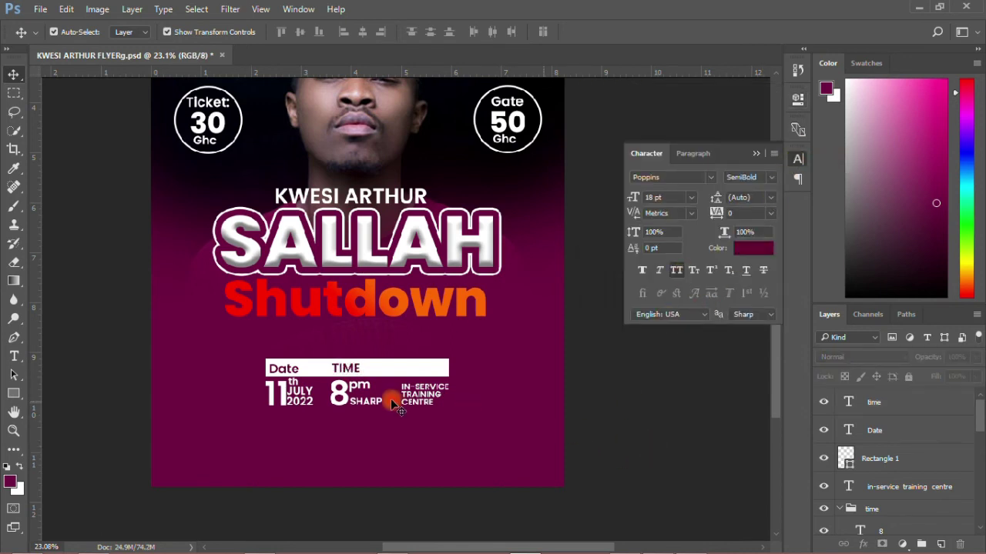
pyautogui.click(289, 369)
pyautogui.click(675, 271)
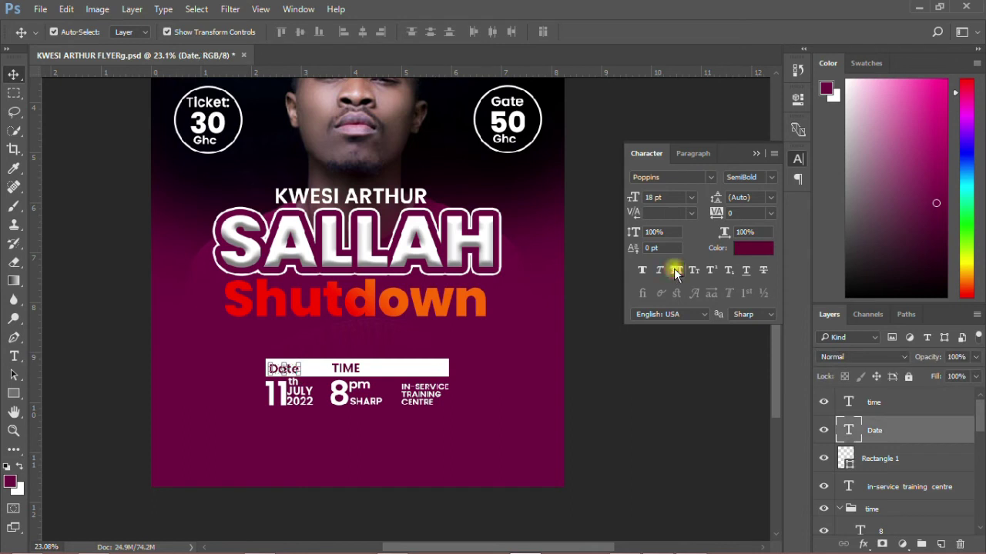
pyautogui.click(639, 414)
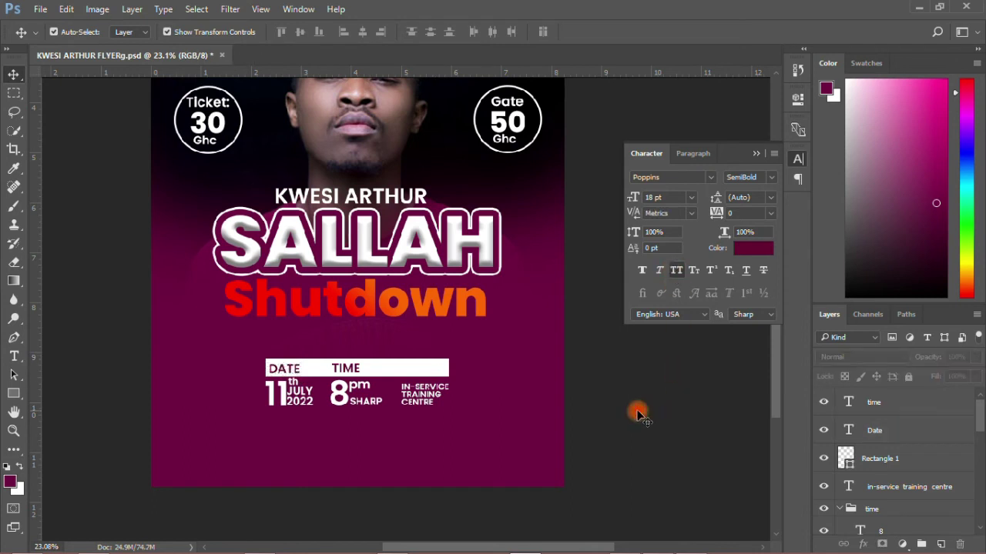
# Add a venue heading at the bar's right end, then marquee-select the date, time and venue block.
pyautogui.click(23, 359)
pyautogui.click(371, 436)
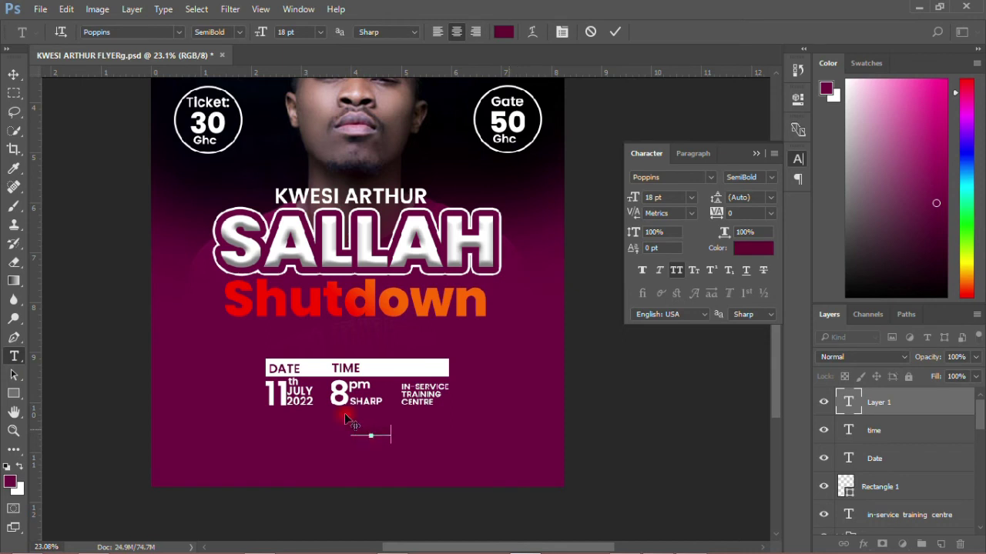
pyautogui.click(14, 75)
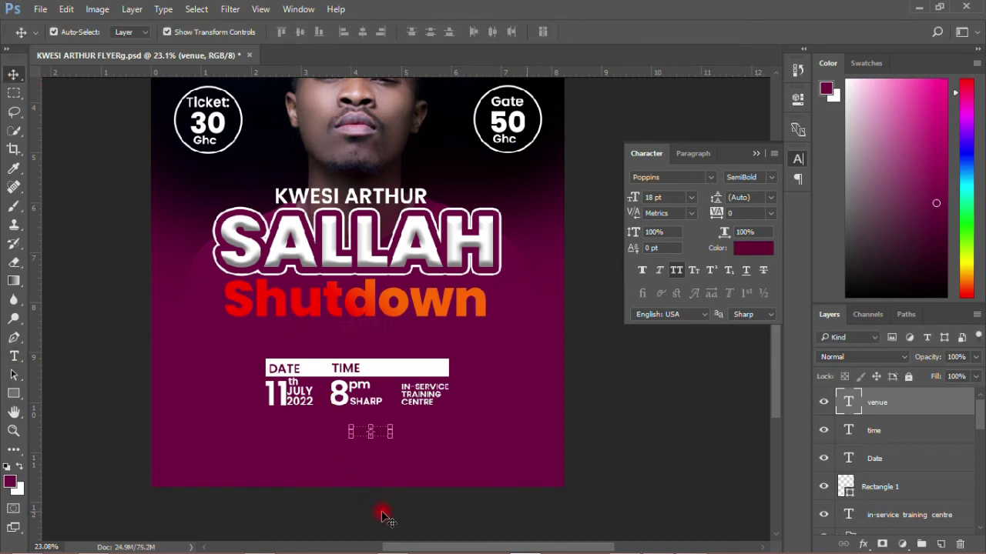
pyautogui.moveTo(388, 438); pyautogui.dragTo(435, 371)
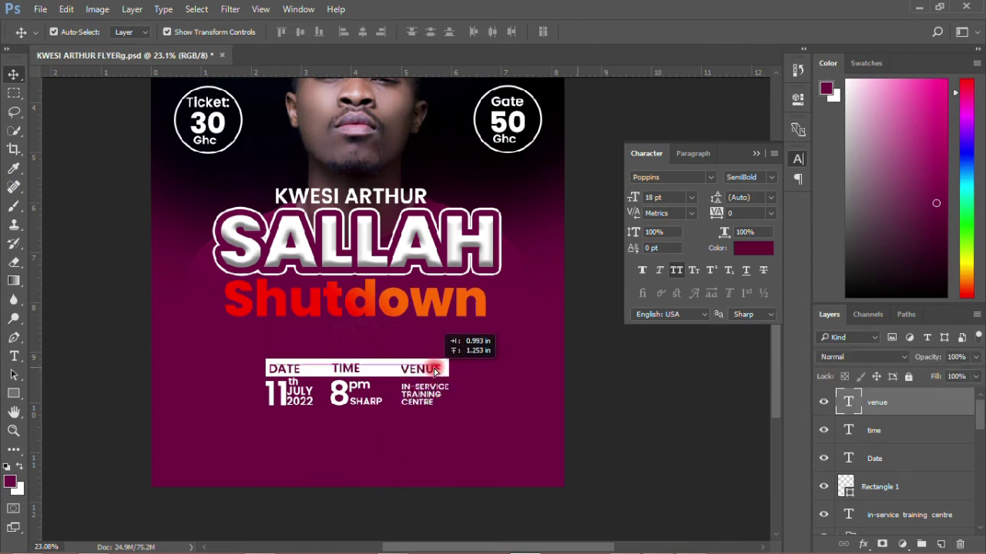
pyautogui.click(426, 508)
pyautogui.moveTo(247, 348); pyautogui.dragTo(500, 435)
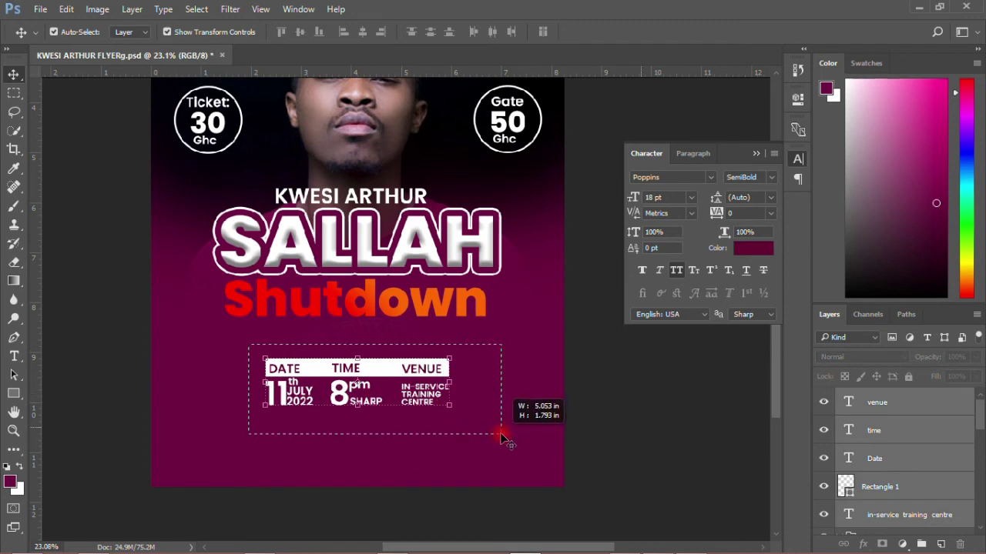
# Group the date, time and venue layers with Ctrl+G, rename the group, and save.
pyautogui.click(922, 544)
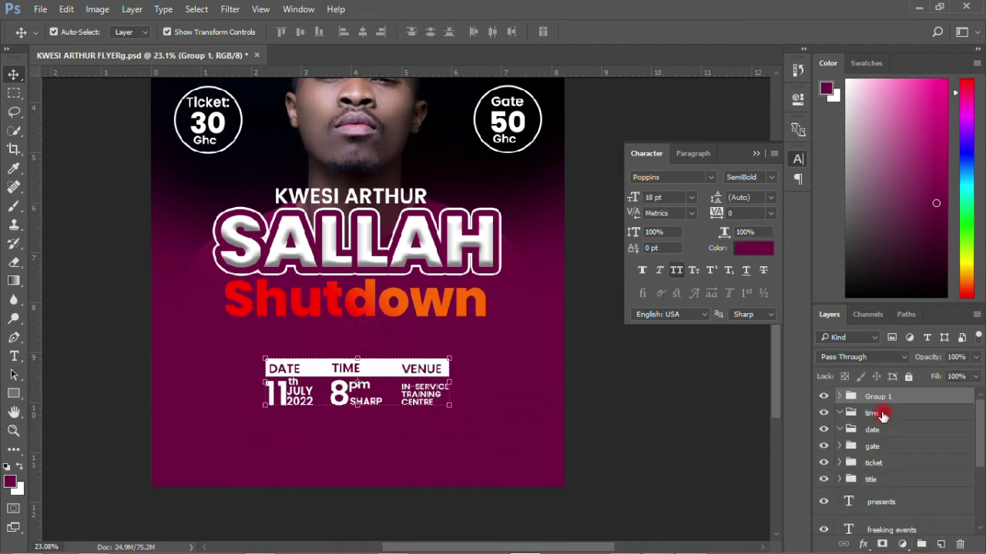
pyautogui.doubleClick(878, 397)
pyautogui.write('jh')
pyautogui.click(825, 402)
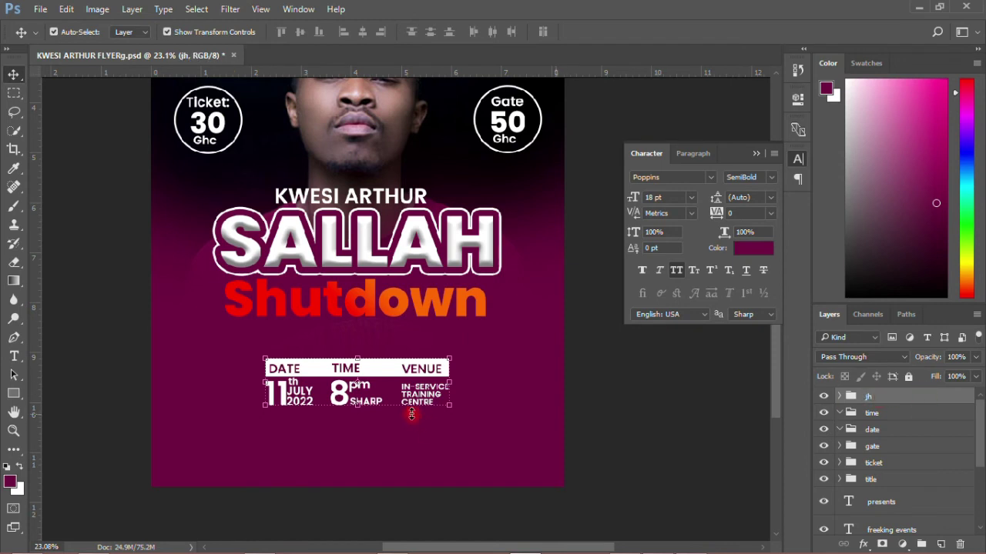
pyautogui.moveTo(411, 414); pyautogui.dragTo(420, 376)
pyautogui.click(40, 9)
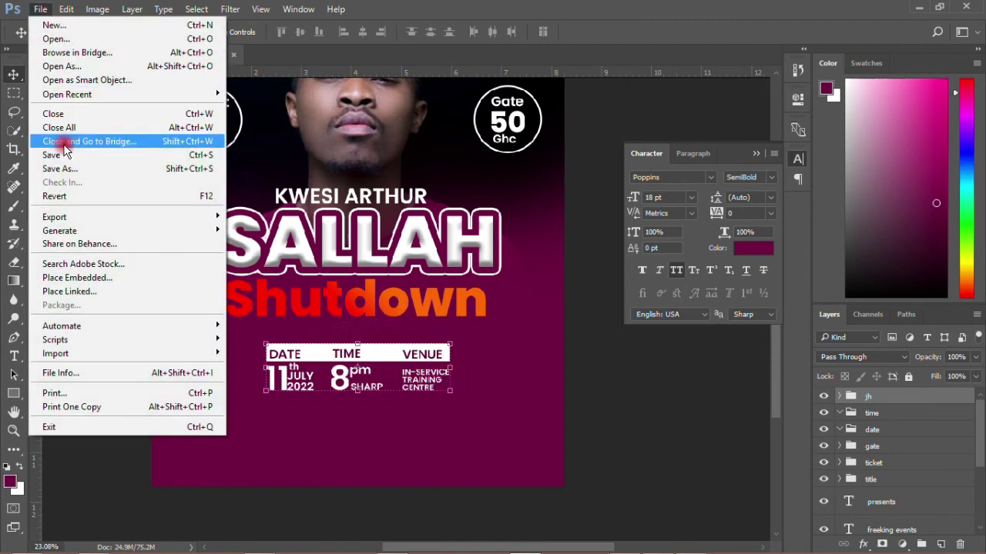
pyautogui.click(65, 154)
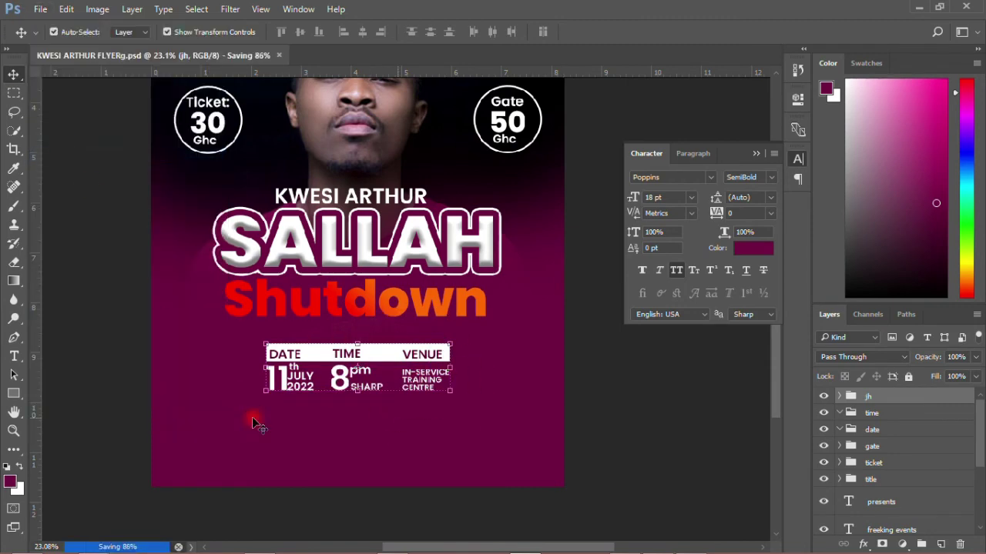
# Move the info block near the flyer's bottom, lower the SALLAH title just above it, and save.
pyautogui.scroll(-3, 250, 411)
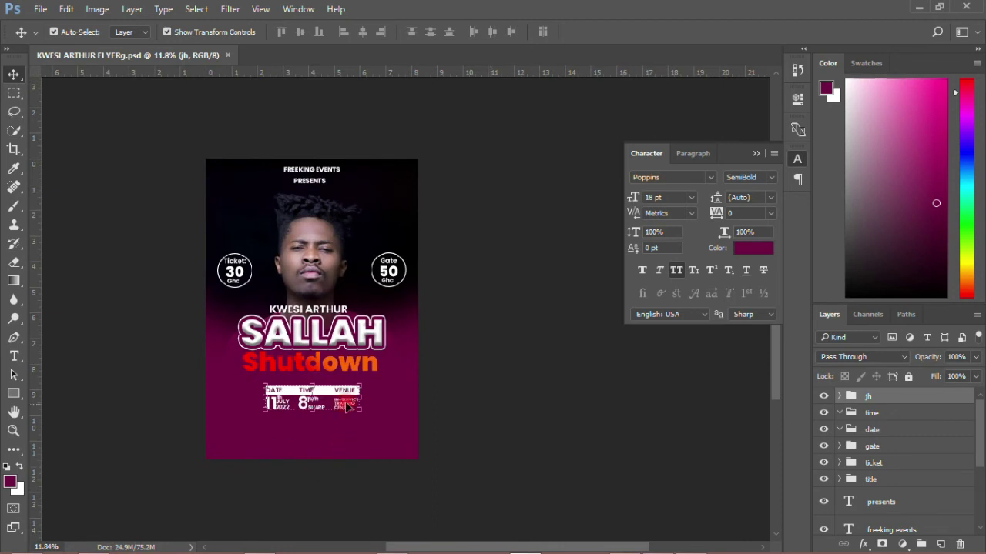
pyautogui.scroll(1, 185, 103)
pyautogui.scroll(-1, 388, 339)
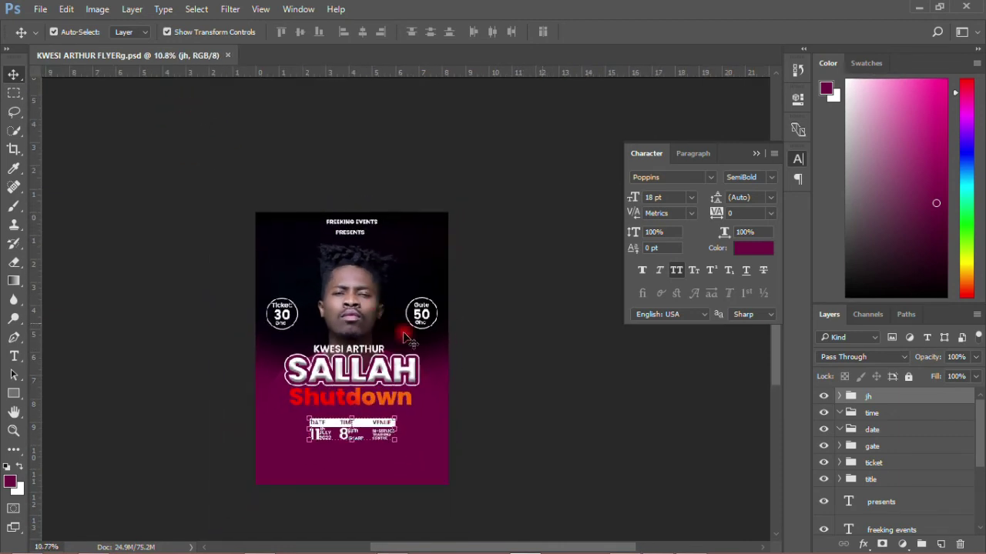
pyautogui.scroll(1, 475, 422)
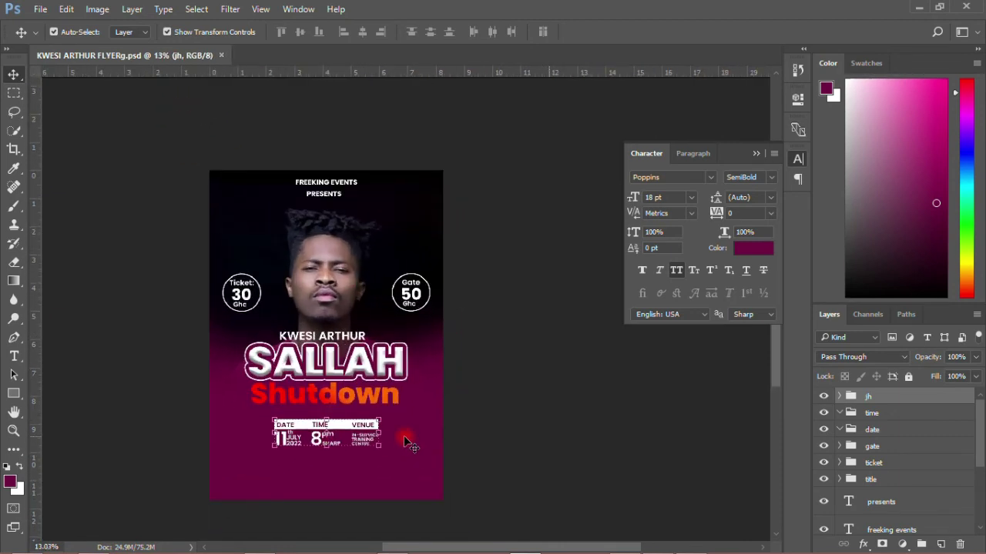
pyautogui.moveTo(355, 434); pyautogui.dragTo(358, 464)
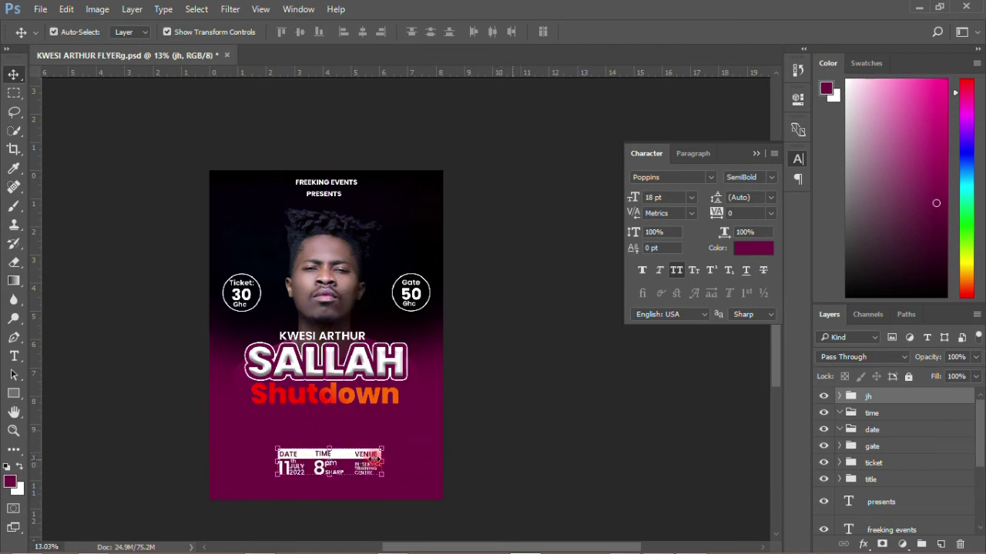
pyautogui.click(499, 428)
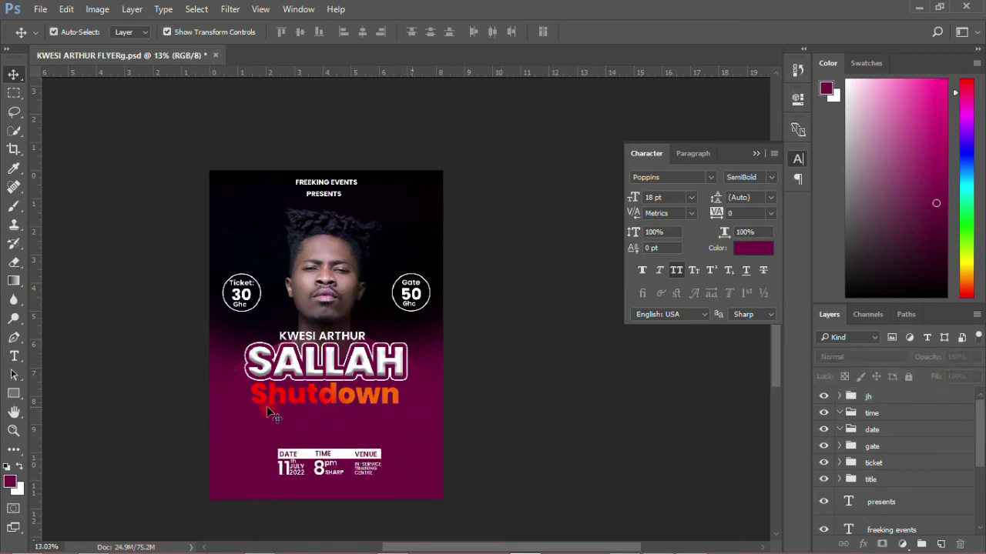
pyautogui.click(866, 479)
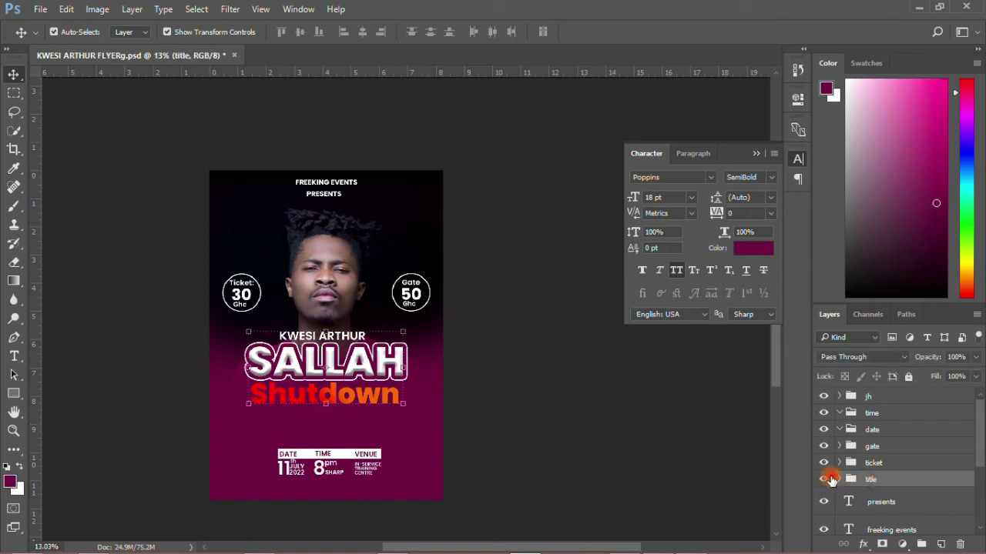
pyautogui.moveTo(359, 360); pyautogui.dragTo(363, 419)
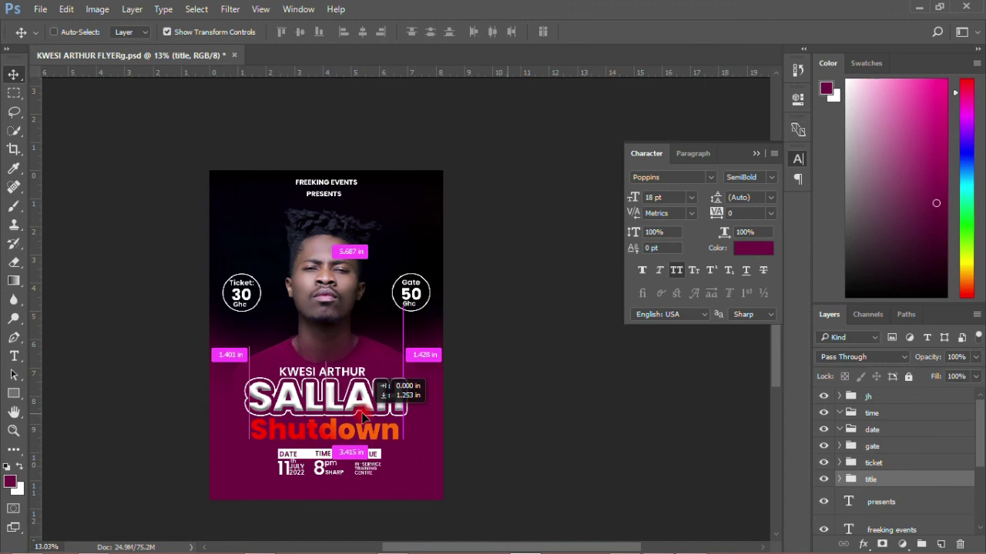
pyautogui.moveTo(364, 419); pyautogui.dragTo(363, 417)
pyautogui.keyDown('ctrl'); pyautogui.click(91, 87); pyautogui.keyUp('ctrl')
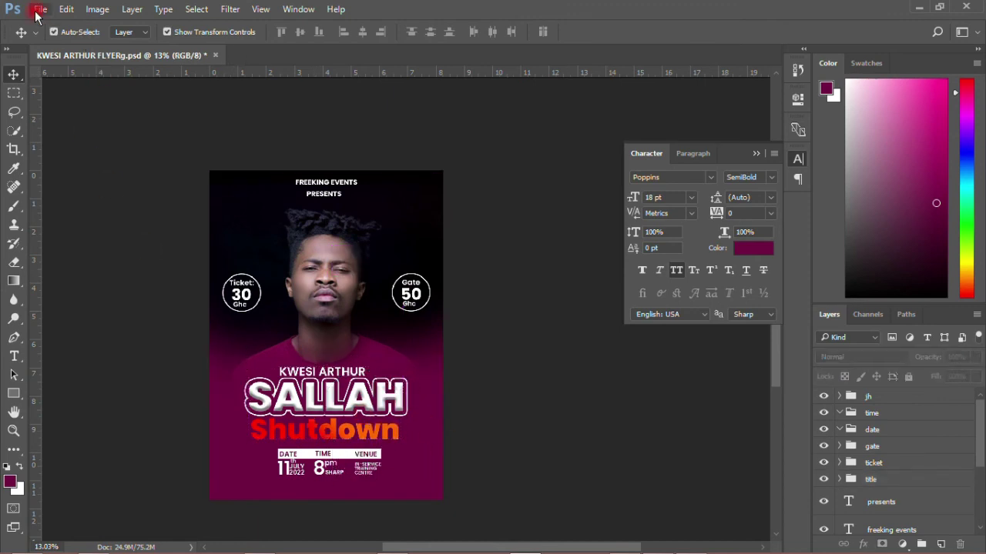
pyautogui.click(38, 8)
pyautogui.click(58, 151)
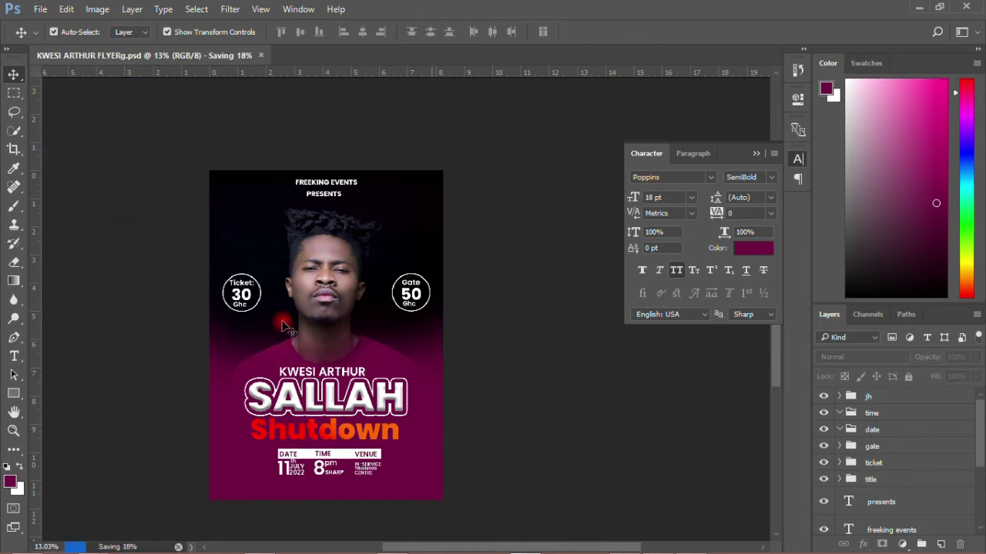
# Lower the Ticket badge, add a guide at its top, and drop the Gate 50 circle onto it.
pyautogui.click(874, 463)
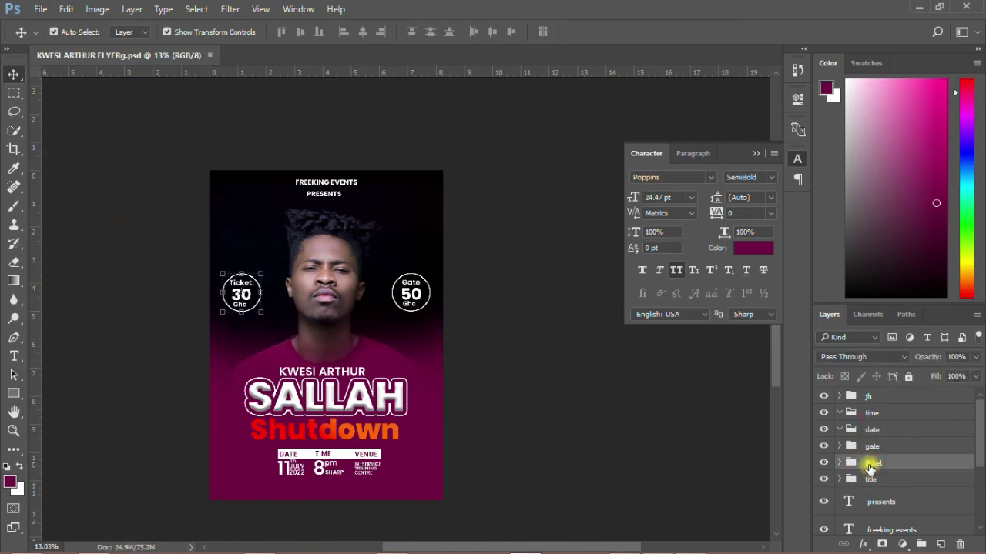
pyautogui.moveTo(244, 302)
pyautogui.mouseDown()
pyautogui.moveTo(254, 312)
pyautogui.moveTo(238, 379)
pyautogui.moveTo(237, 369)
pyautogui.mouseUp()
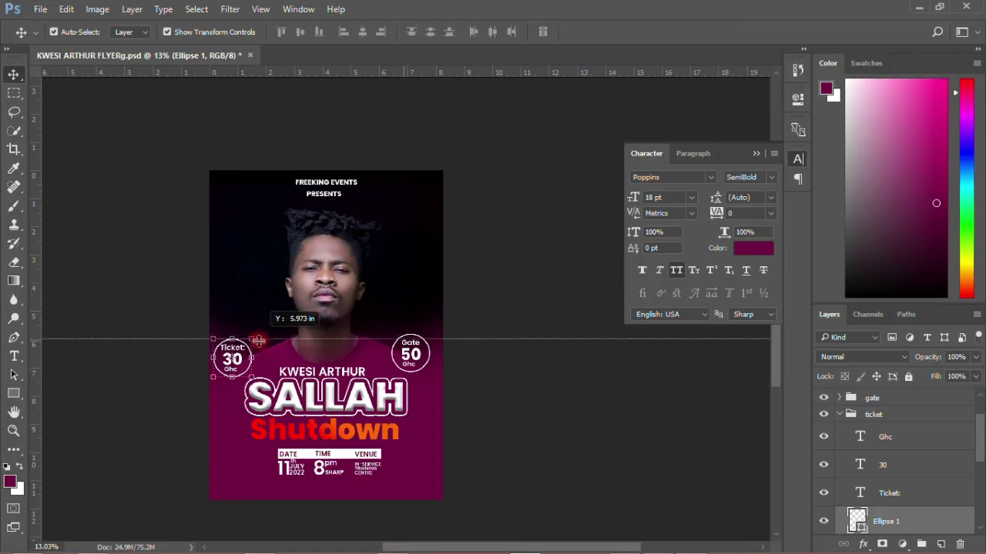
pyautogui.moveTo(258, 336); pyautogui.dragTo(257, 338)
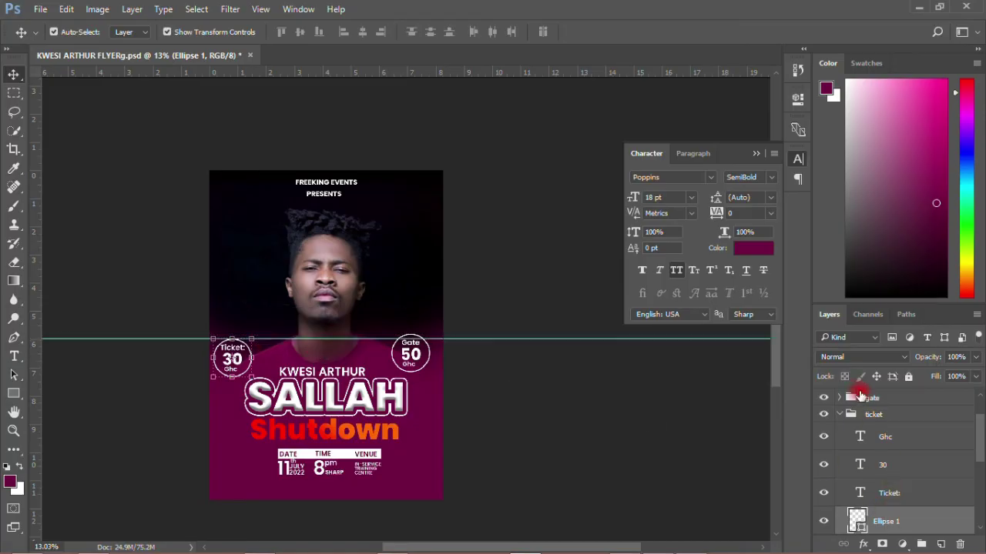
pyautogui.click(870, 398)
pyautogui.scroll(2, 455, 361)
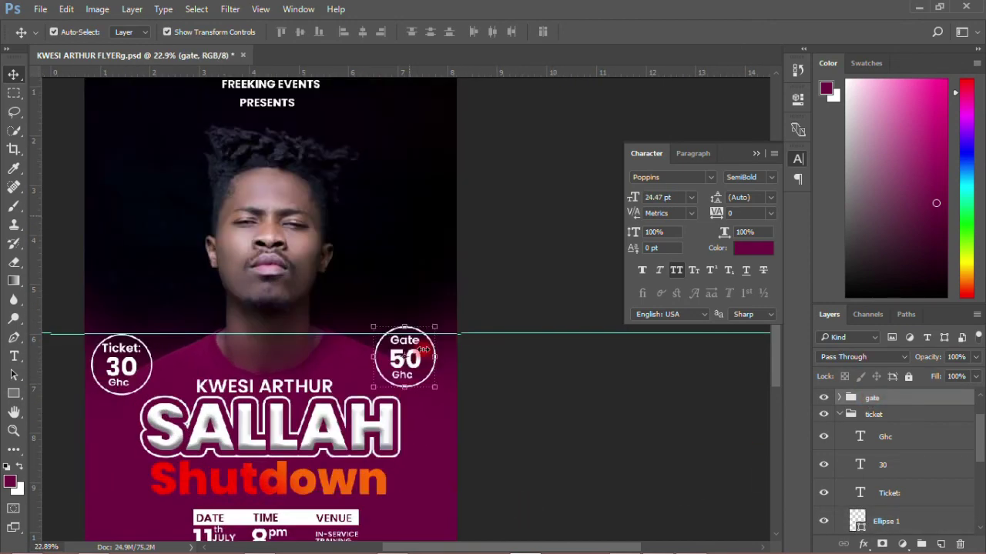
pyautogui.scroll(2, 455, 361)
pyautogui.scroll(1, 447, 365)
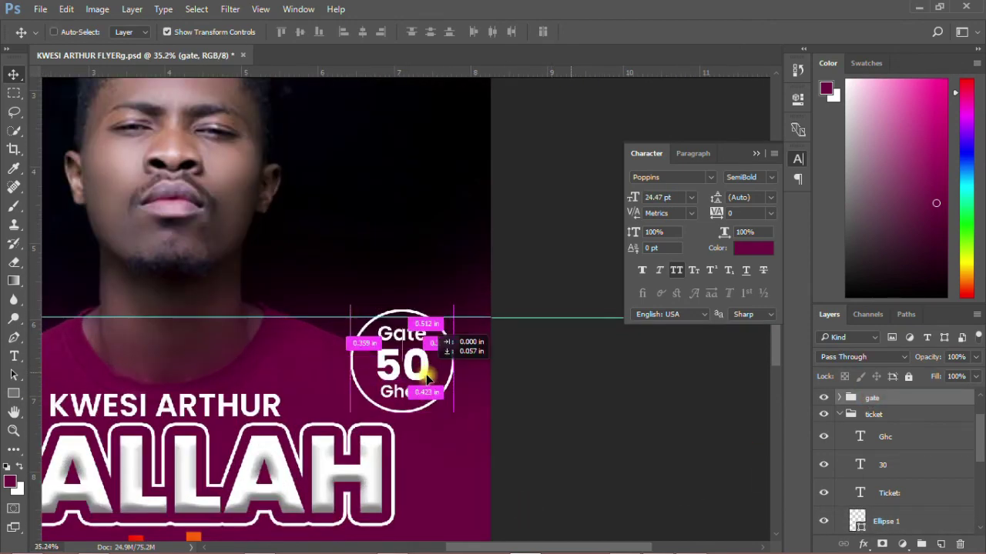
pyautogui.moveTo(431, 373); pyautogui.dragTo(431, 385)
pyautogui.scroll(-1, 432, 381)
pyautogui.scroll(-3, 432, 379)
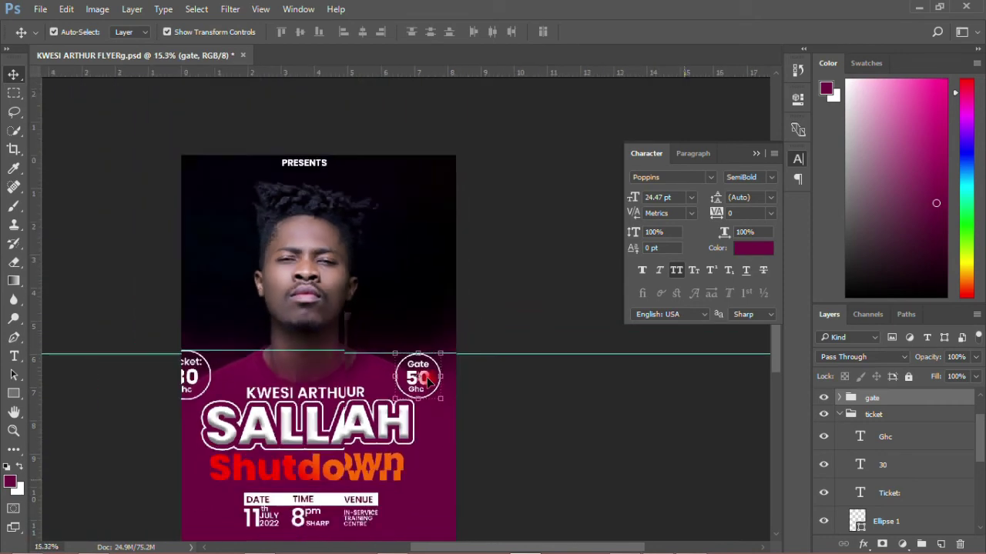
pyautogui.scroll(-1, 462, 397)
pyautogui.click(501, 420)
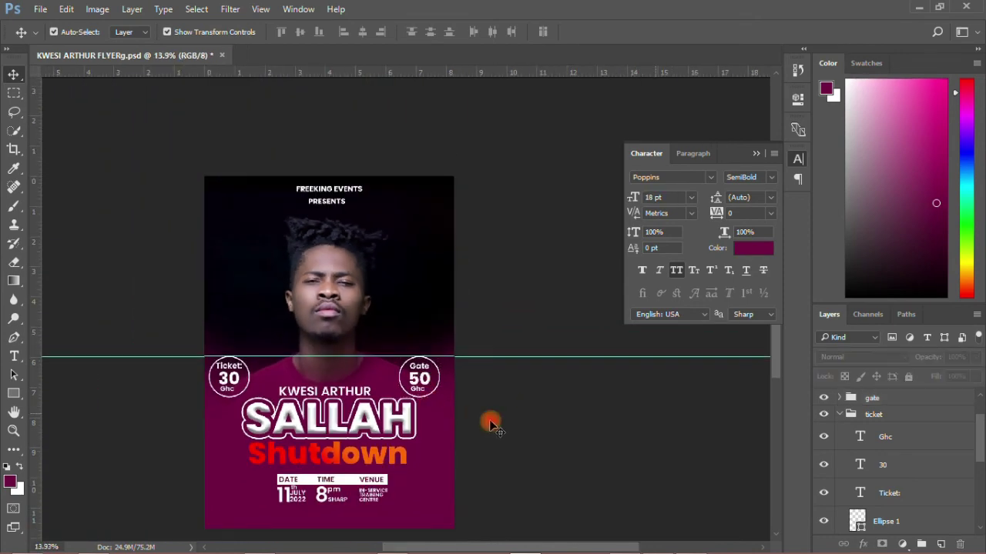
# Save the flyer and collapse the Character/Paragraph panels.
pyautogui.click(40, 10)
pyautogui.click(48, 152)
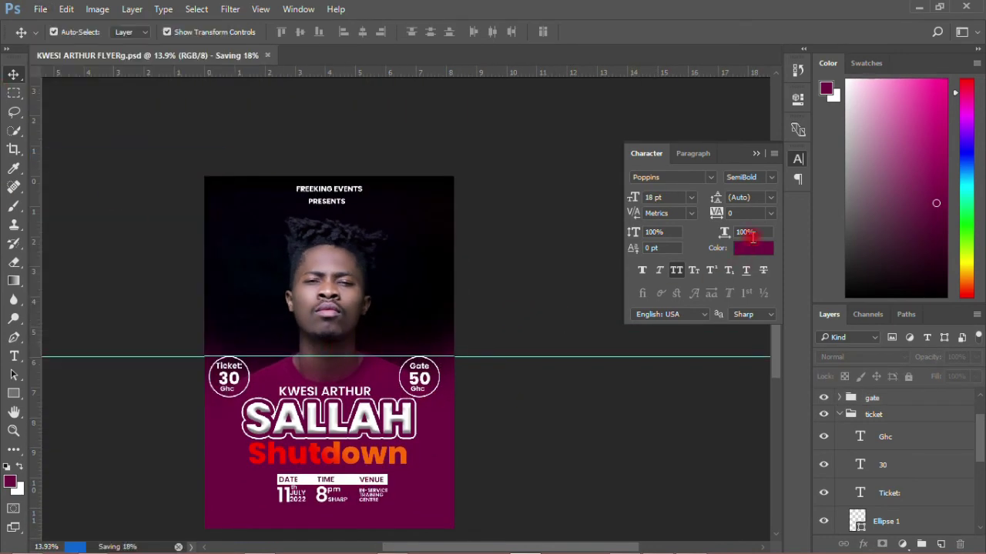
pyautogui.click(797, 177)
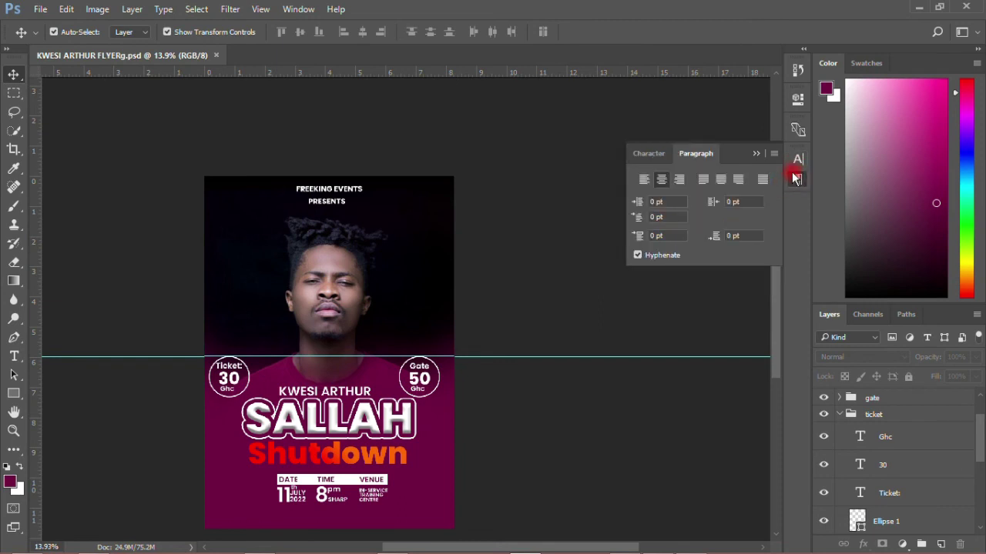
pyautogui.click(797, 159)
pyautogui.click(793, 159)
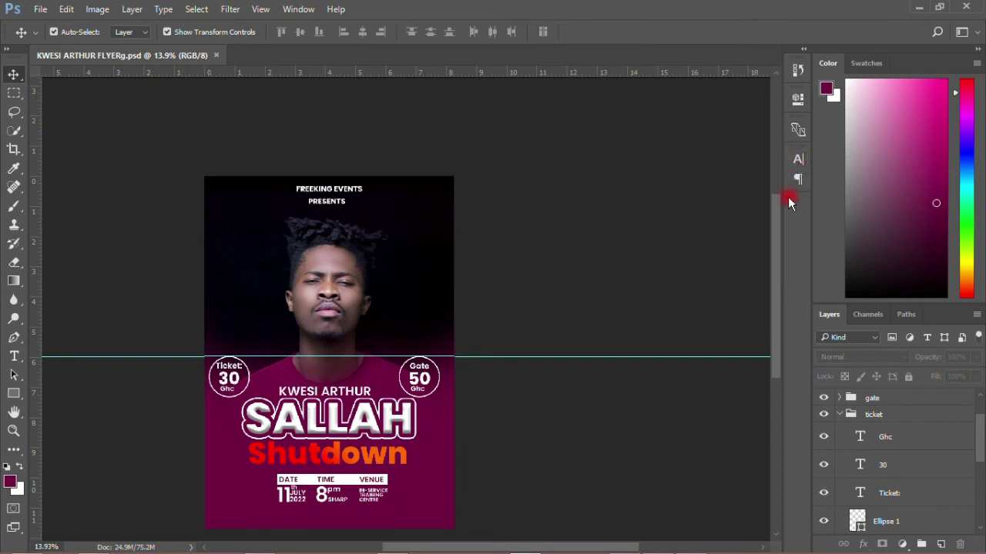
pyautogui.moveTo(776, 217); pyautogui.dragTo(775, 251)
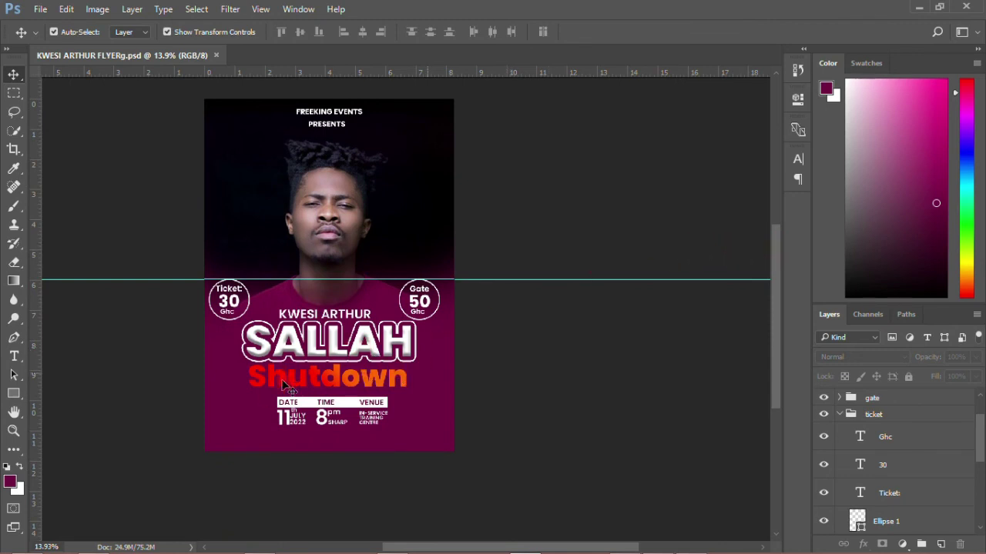
pyautogui.click(14, 430)
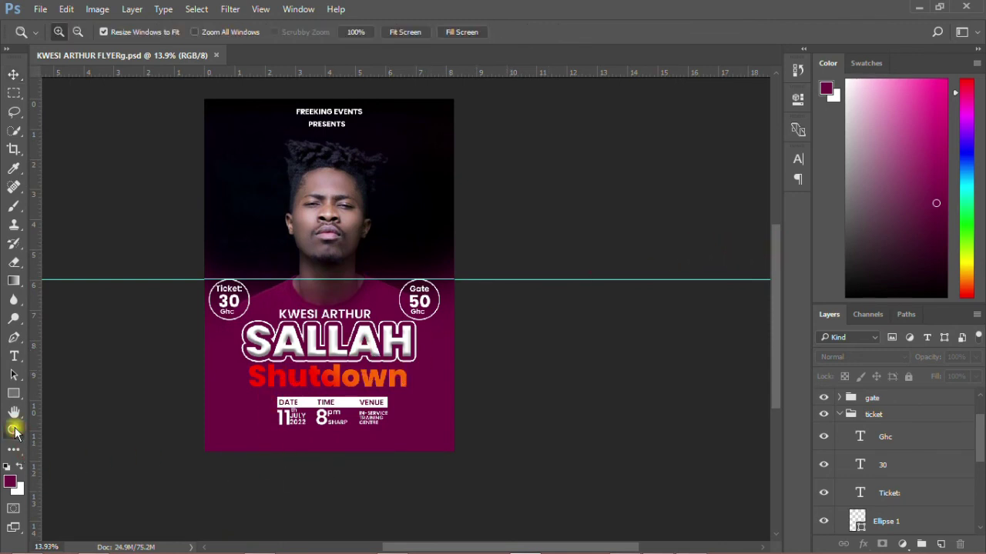
# Fit the whole flyer on screen using the Zoom tool's right-click presets.
pyautogui.rightClick(423, 318)
pyautogui.click(467, 328)
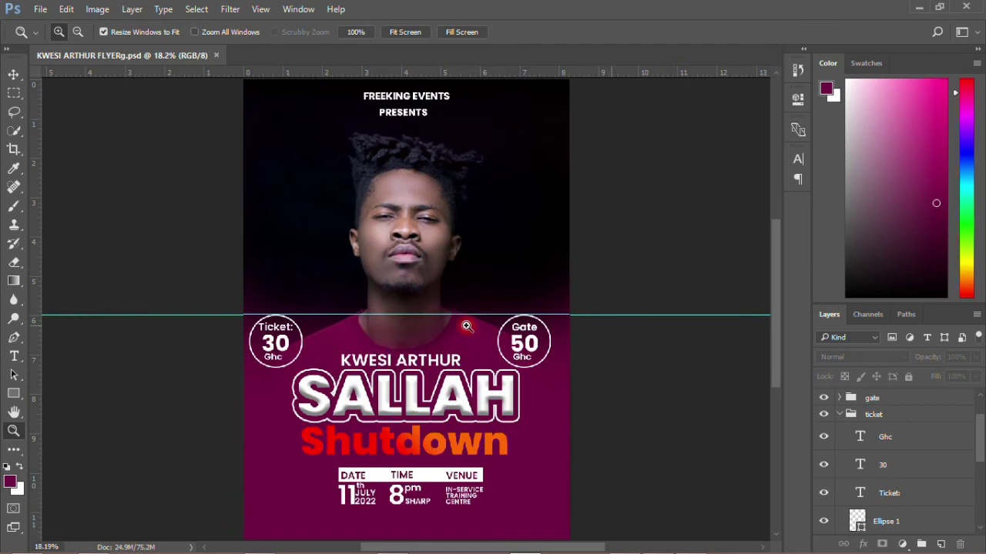
pyautogui.click(14, 74)
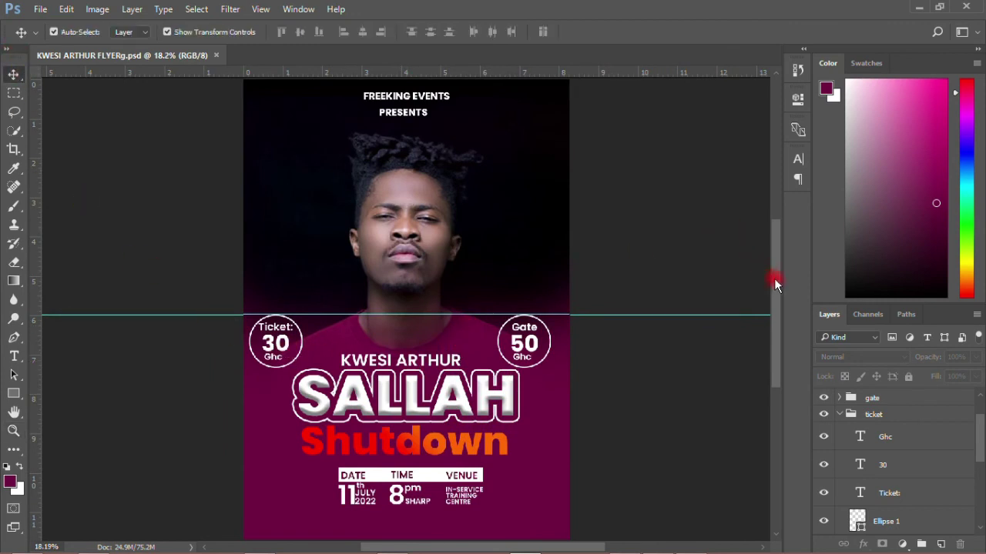
pyautogui.moveTo(774, 283); pyautogui.dragTo(773, 291)
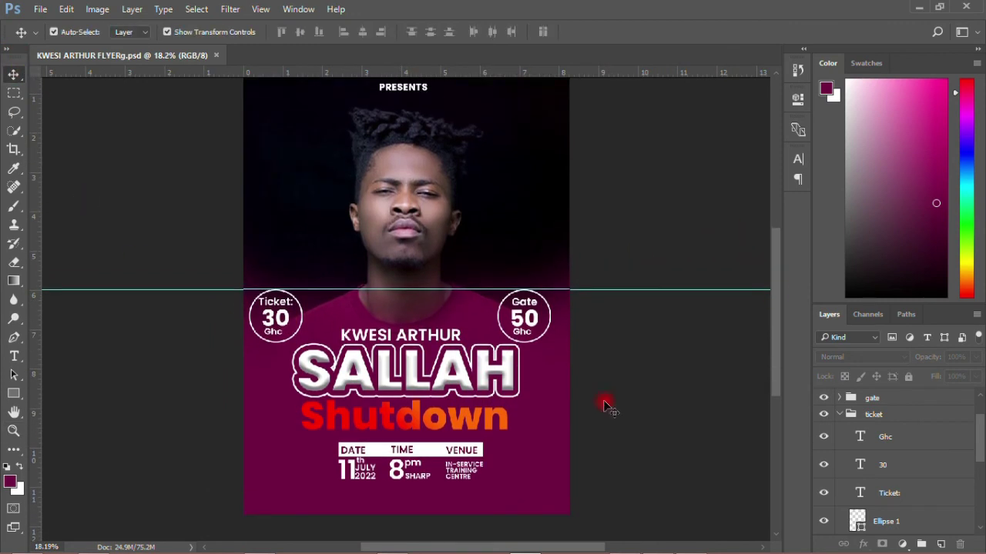
# Collapse the ticket group in the Layers panel, tucking away its text and ellipse layers.
pyautogui.scroll(-3, 375, 390)
pyautogui.scroll(-2, 385, 390)
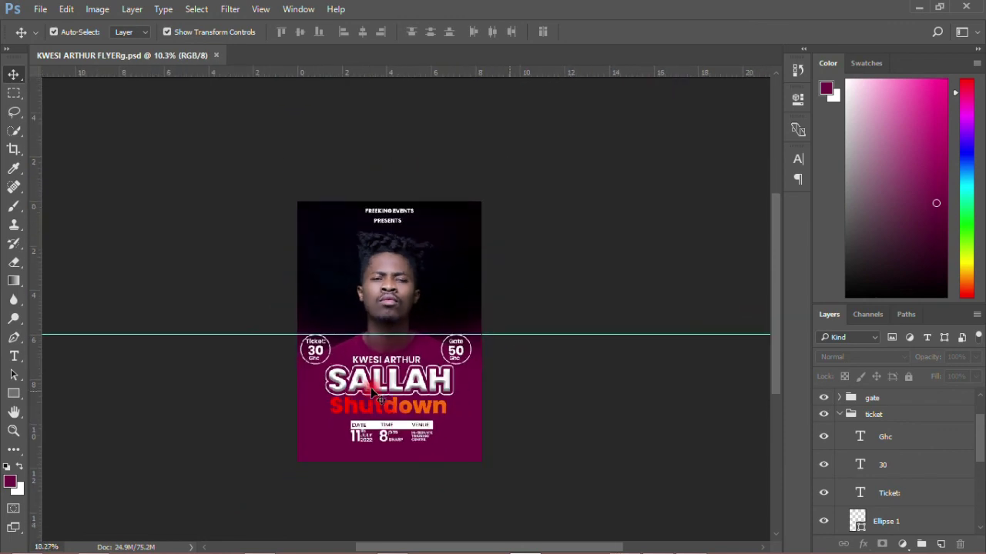
pyautogui.scroll(2, 400, 390)
pyautogui.scroll(1, 402, 391)
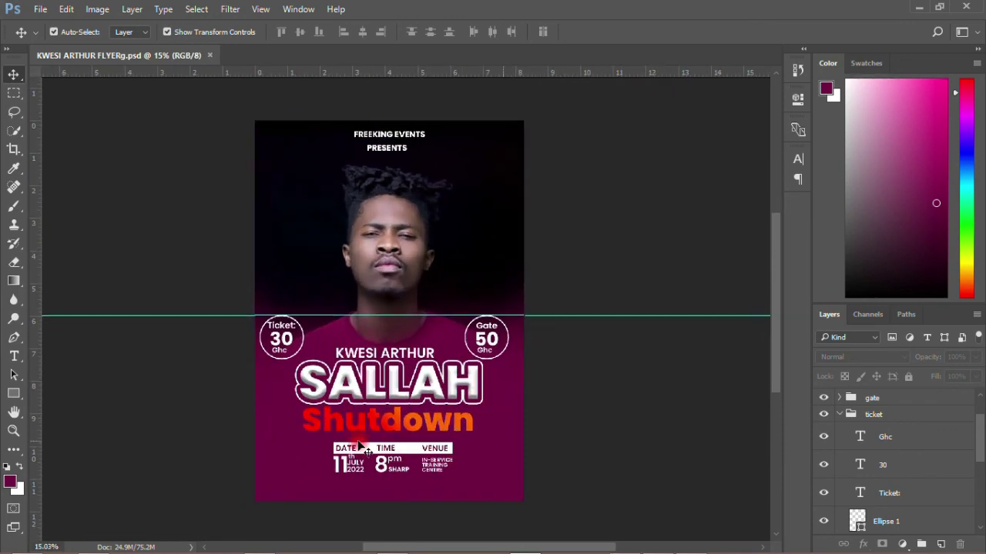
pyautogui.scroll(-2, 354, 431)
pyautogui.scroll(2, 361, 421)
pyautogui.scroll(-2, 360, 421)
pyautogui.scroll(-1, 361, 422)
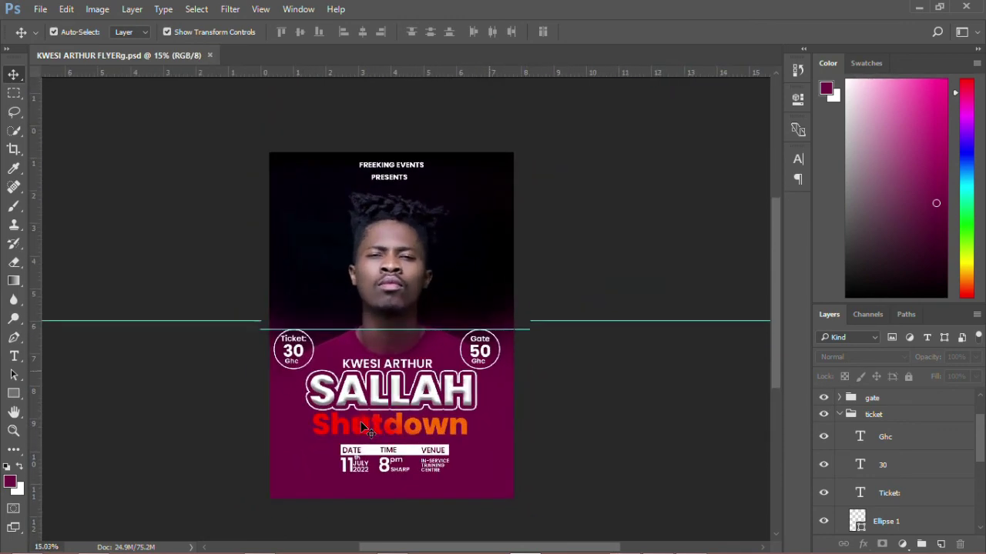
pyautogui.scroll(2, 360, 422)
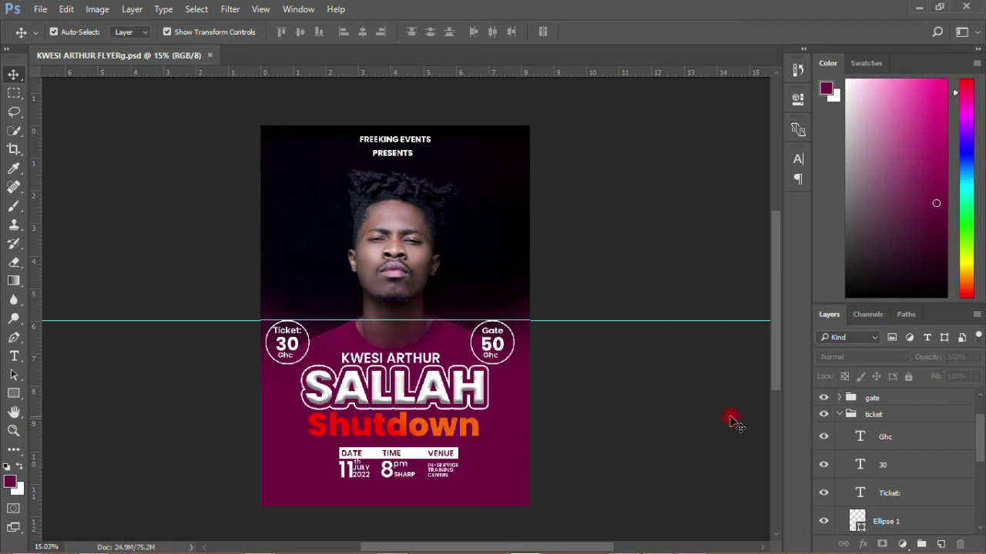
pyautogui.click(840, 414)
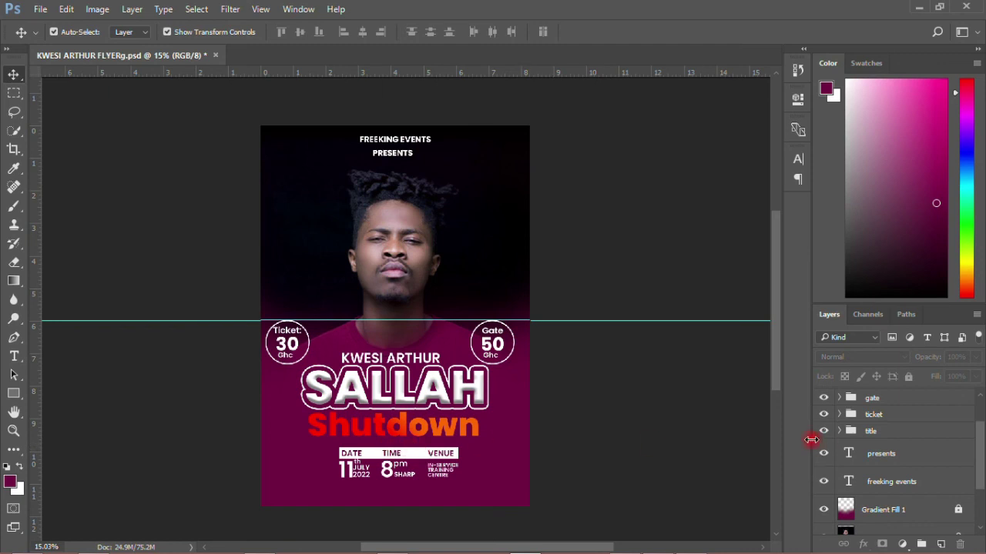
# Give the title group a Drop Shadow enlarged to 15 px and enable a white Stroke effect.
pyautogui.click(891, 433)
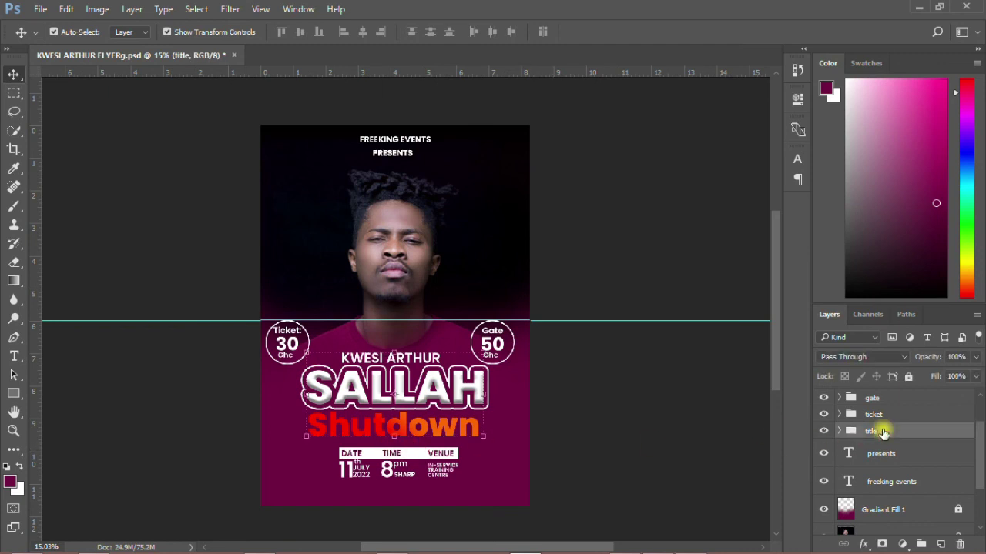
pyautogui.click(863, 545)
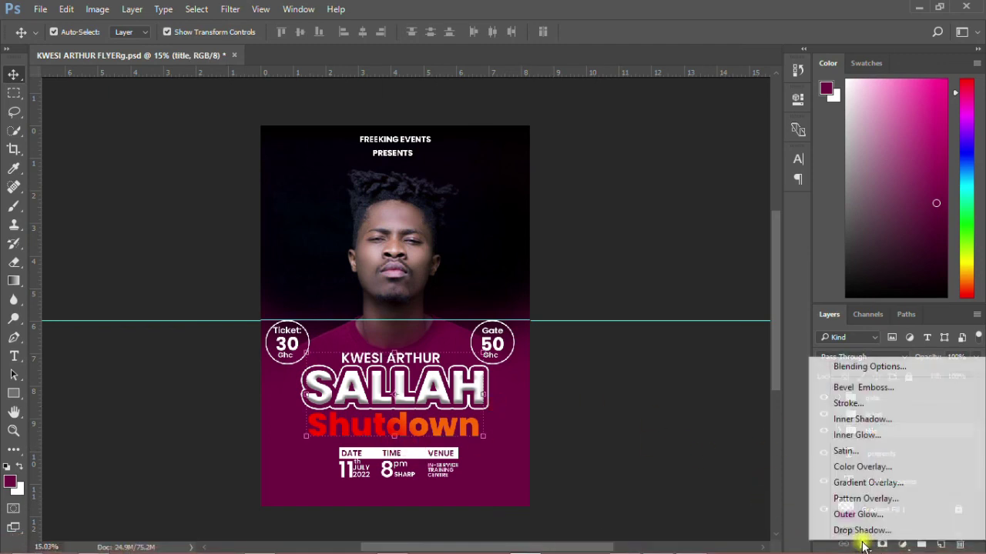
pyautogui.click(862, 531)
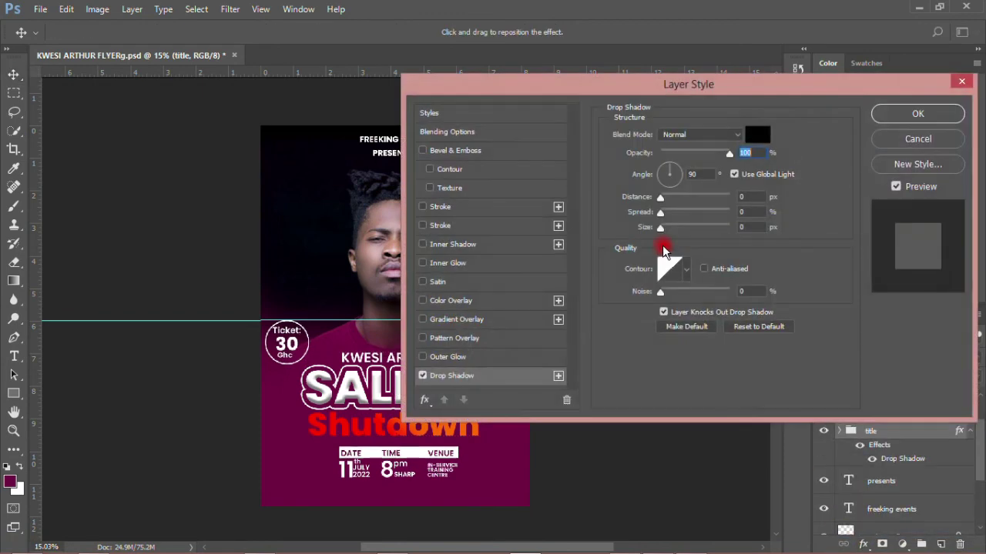
pyautogui.moveTo(572, 83); pyautogui.dragTo(730, 127)
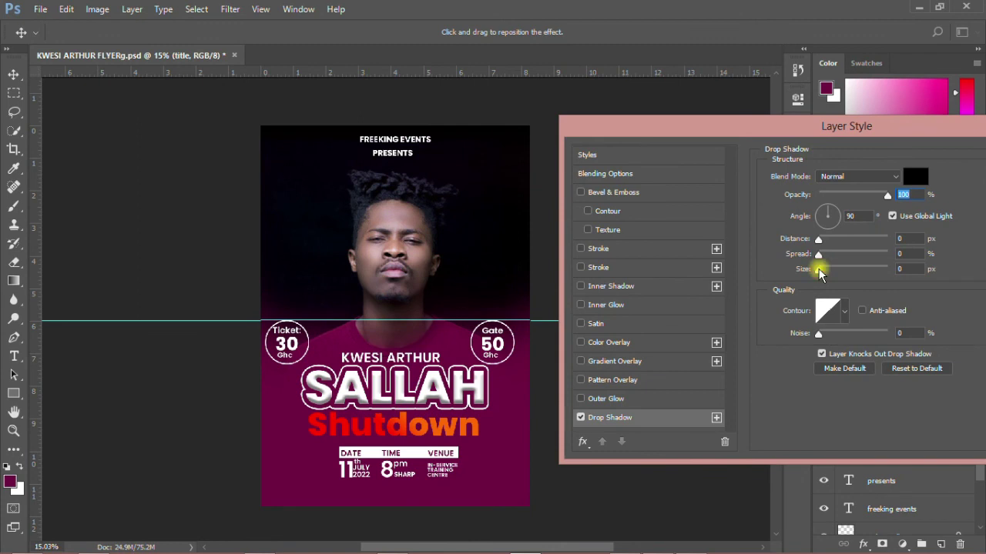
pyautogui.moveTo(819, 271); pyautogui.dragTo(838, 272)
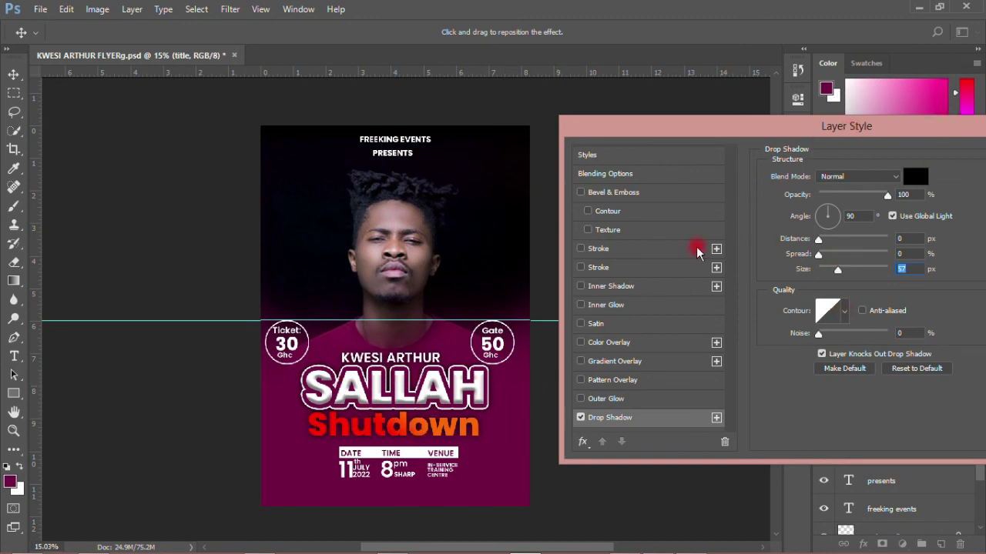
pyautogui.click(585, 250)
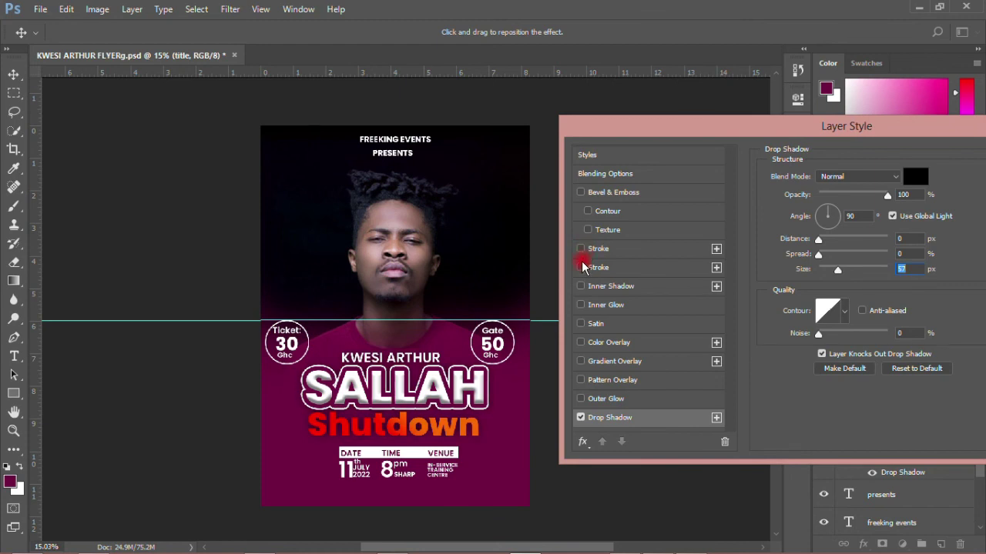
pyautogui.click(581, 267)
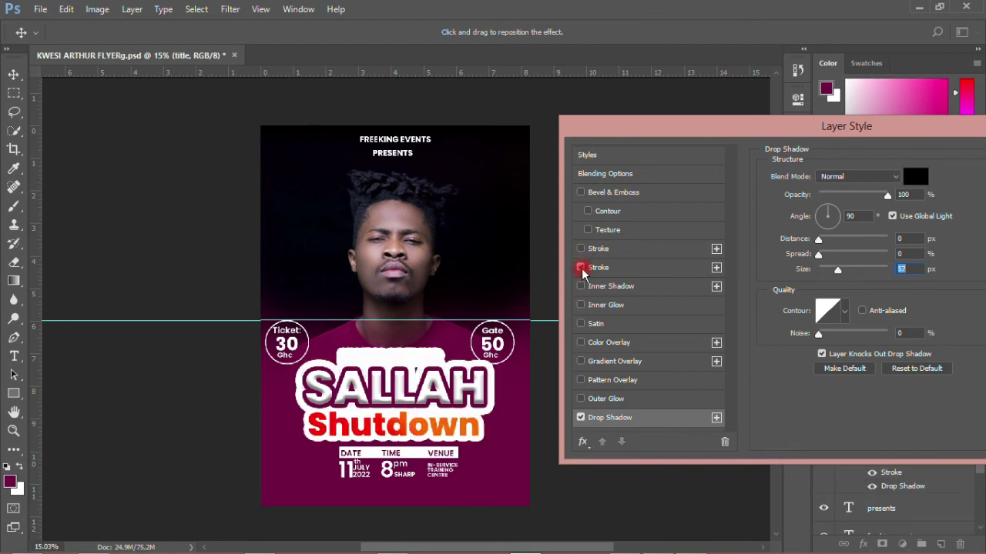
# Fade the title group's 51 px white Stroke to roughly 7% opacity and apply the Layer Style.
pyautogui.click(597, 267)
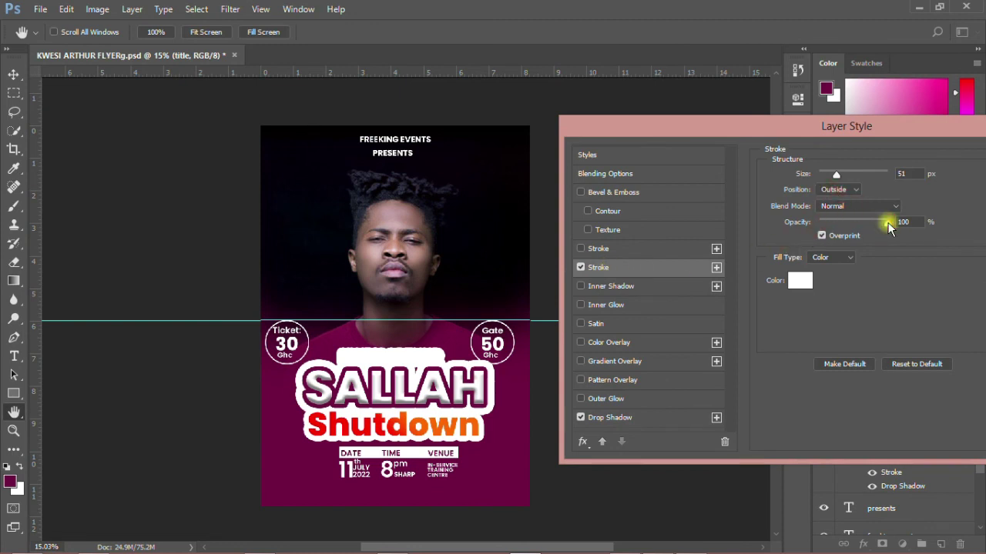
pyautogui.moveTo(888, 225); pyautogui.dragTo(829, 226)
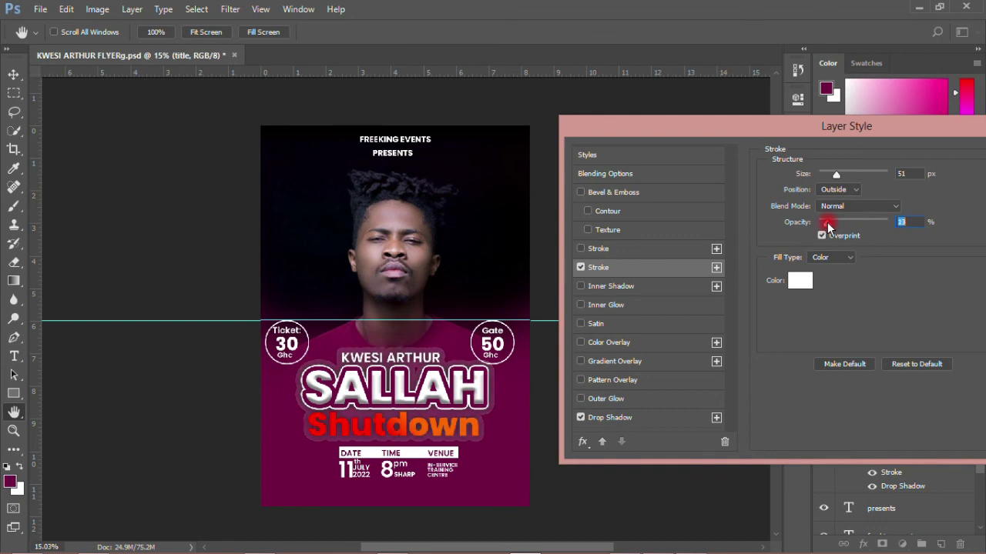
pyautogui.moveTo(829, 228); pyautogui.dragTo(825, 228)
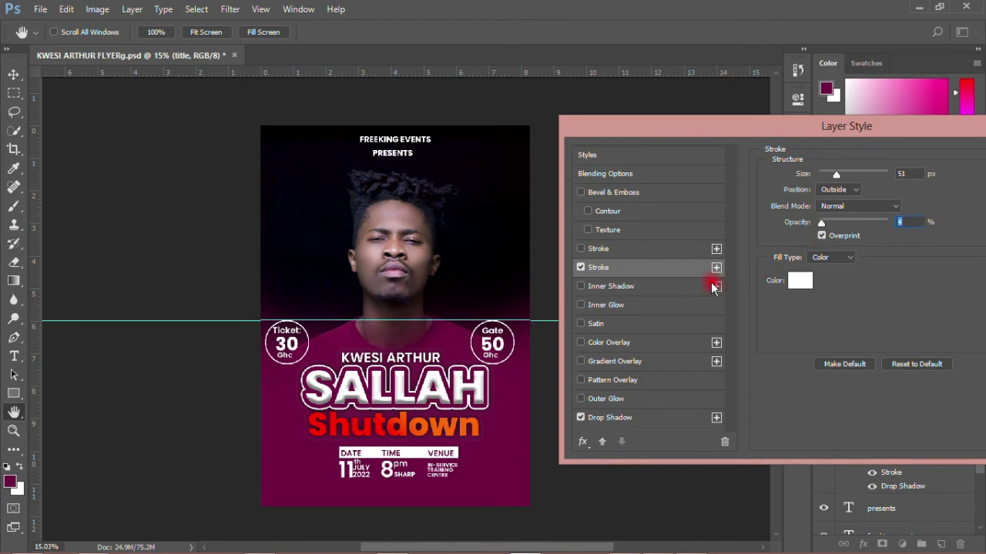
pyautogui.moveTo(784, 129)
pyautogui.mouseDown()
pyautogui.moveTo(620, 136)
pyautogui.moveTo(637, 137)
pyautogui.mouseUp()
pyautogui.click(894, 162)
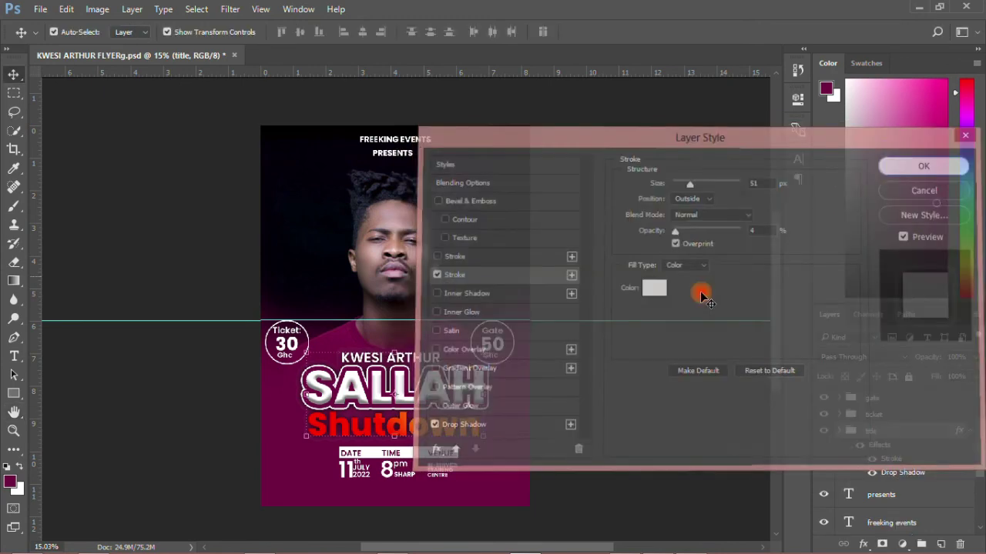
# Save the flyer, collapse the title's effects list, then select and deselect the freeking events layer.
pyautogui.click(40, 9)
pyautogui.click(54, 155)
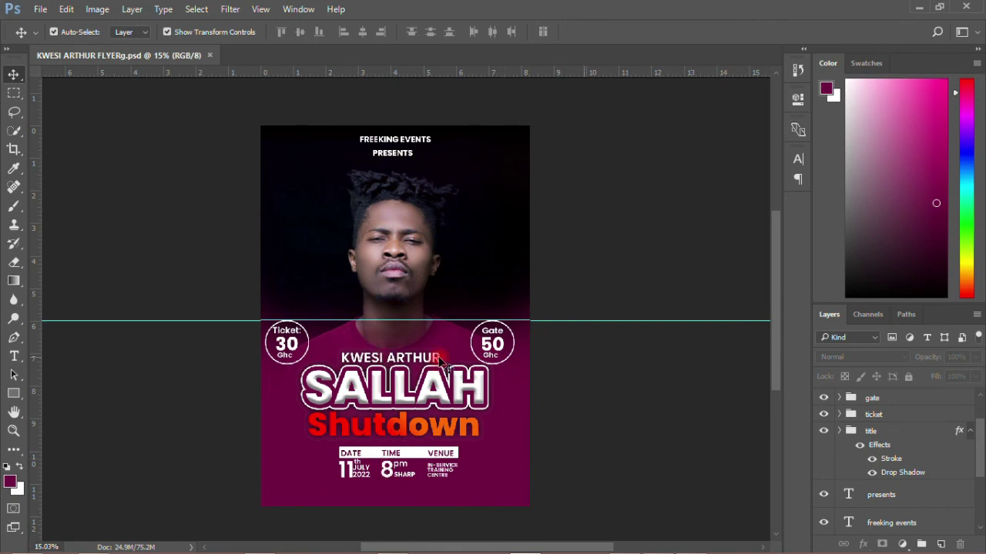
pyautogui.click(970, 433)
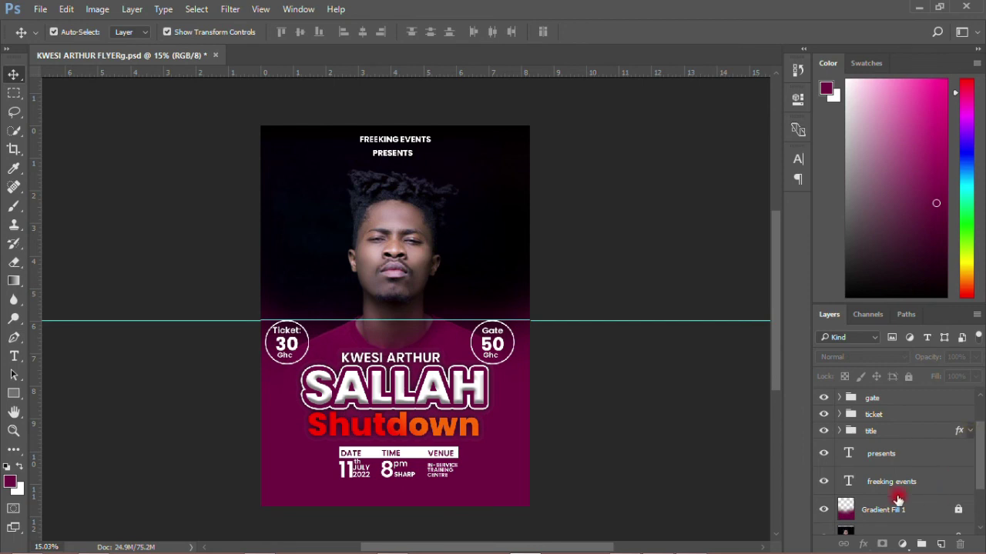
pyautogui.scroll(-2, 896, 500)
pyautogui.scroll(3, 896, 501)
pyautogui.scroll(1, 896, 501)
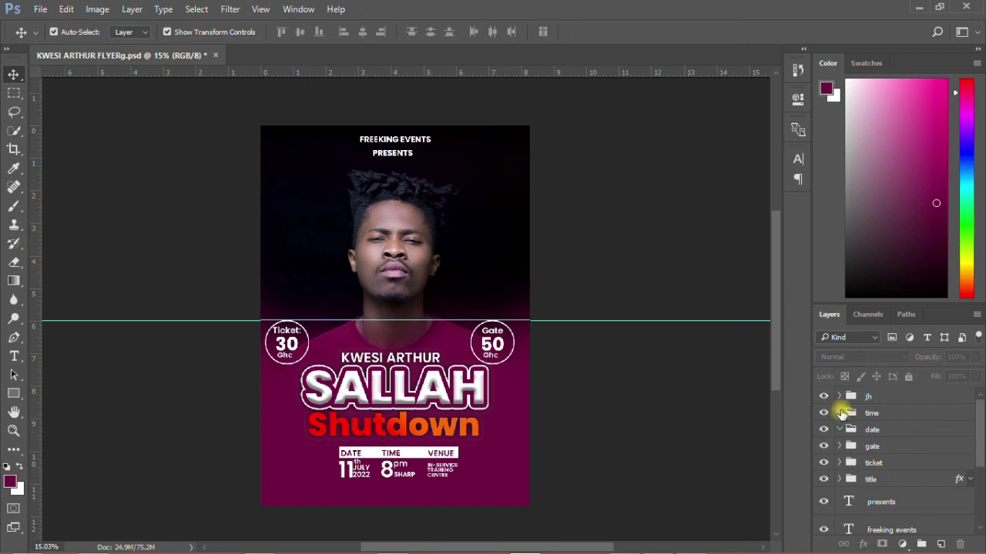
pyautogui.moveTo(842, 414); pyautogui.dragTo(894, 473)
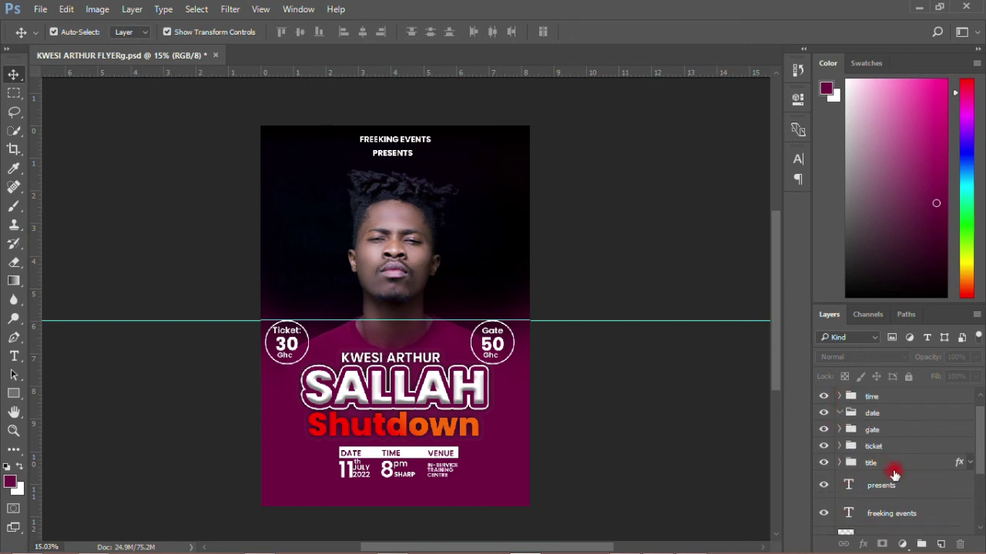
pyautogui.click(894, 497)
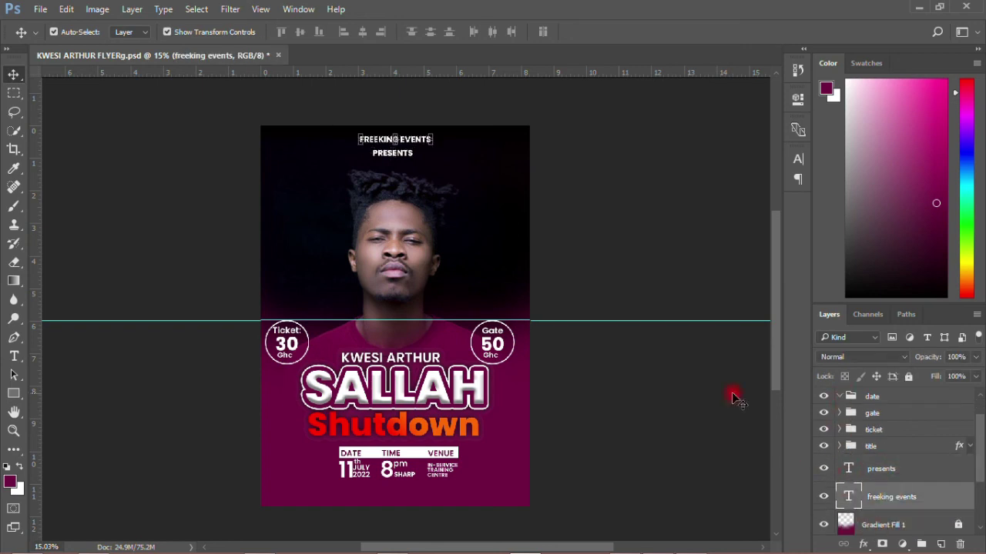
pyautogui.click(651, 268)
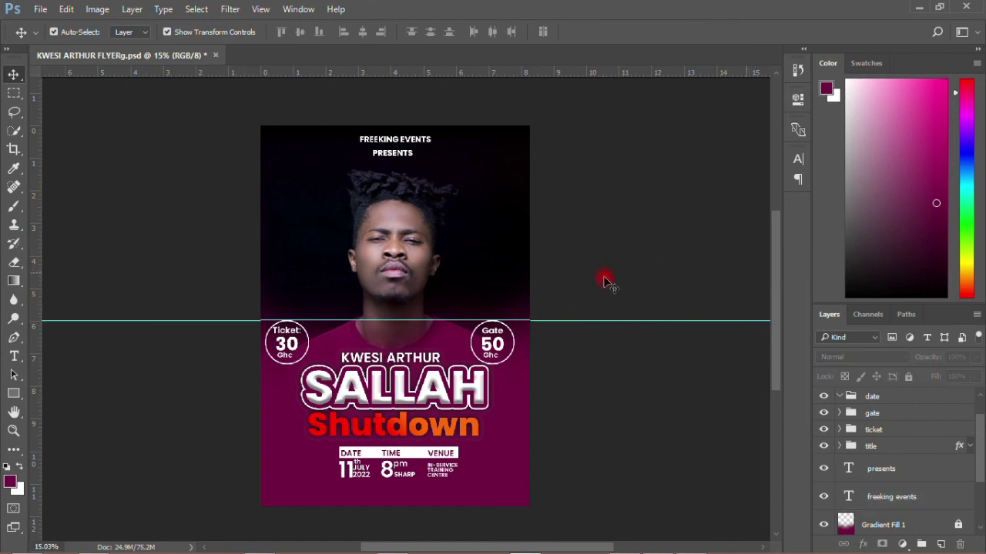
# Save the flyer again and unlock the 500x500 portrait layer.
pyautogui.click(40, 9)
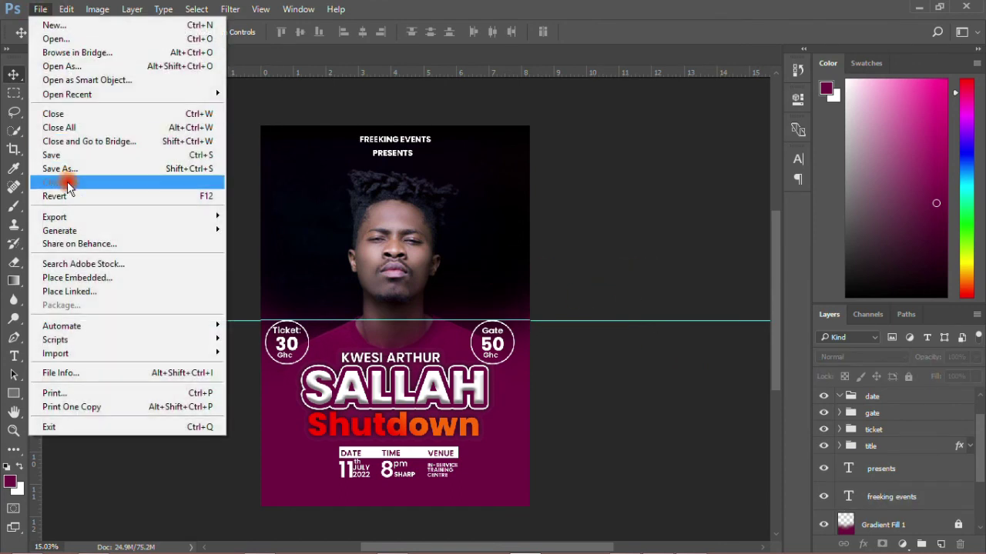
pyautogui.click(61, 154)
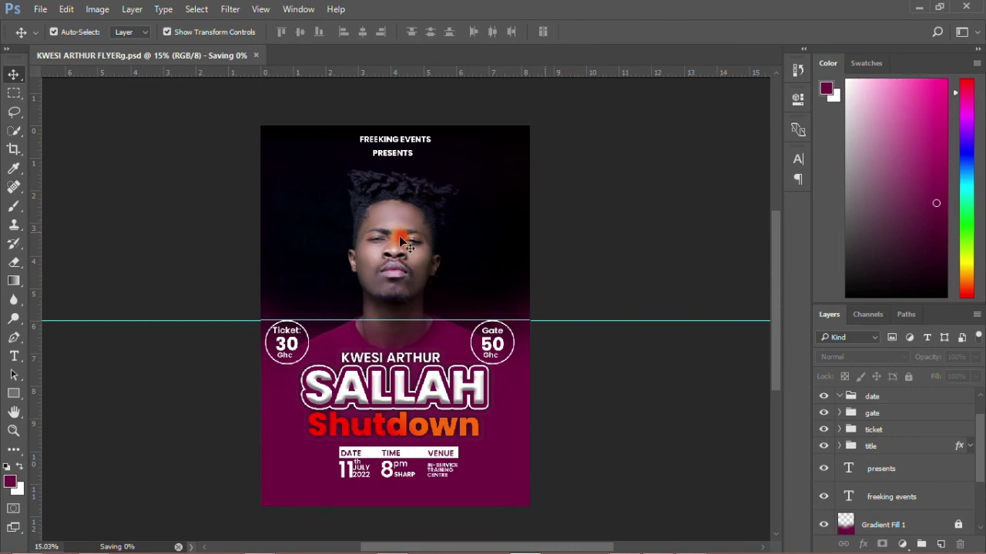
pyautogui.scroll(-2, 870, 486)
pyautogui.click(947, 487)
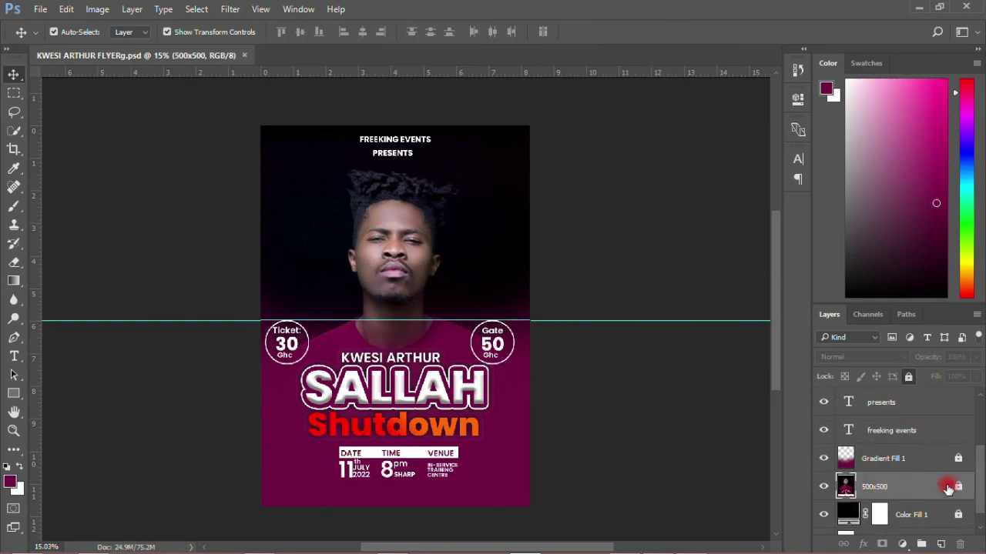
pyautogui.click(956, 486)
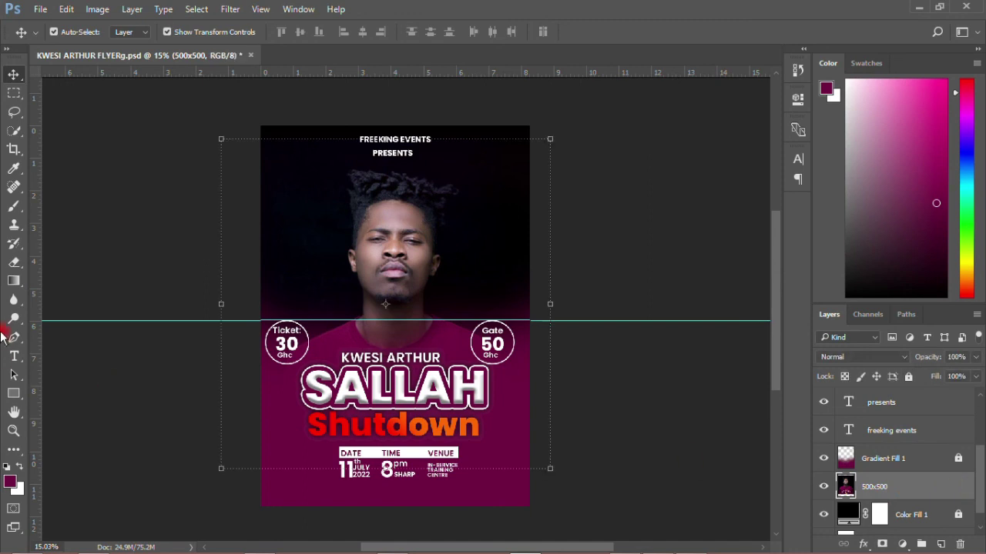
pyautogui.click(17, 279)
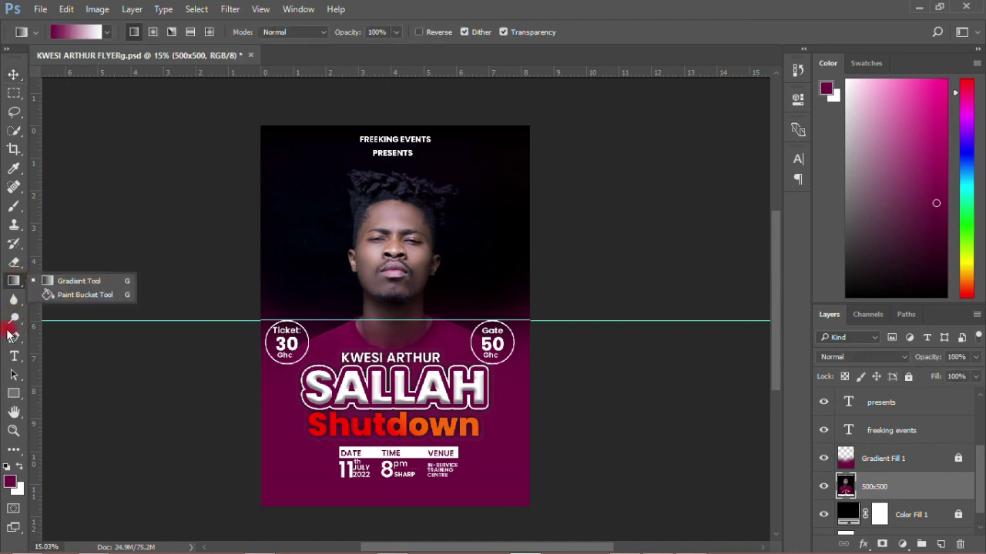
pyautogui.click(7, 396)
# Draw Rectangle 2 over the portrait's right half and clip it to the photo with a clipping mask.
pyautogui.moveTo(15, 395); pyautogui.dragTo(67, 401)
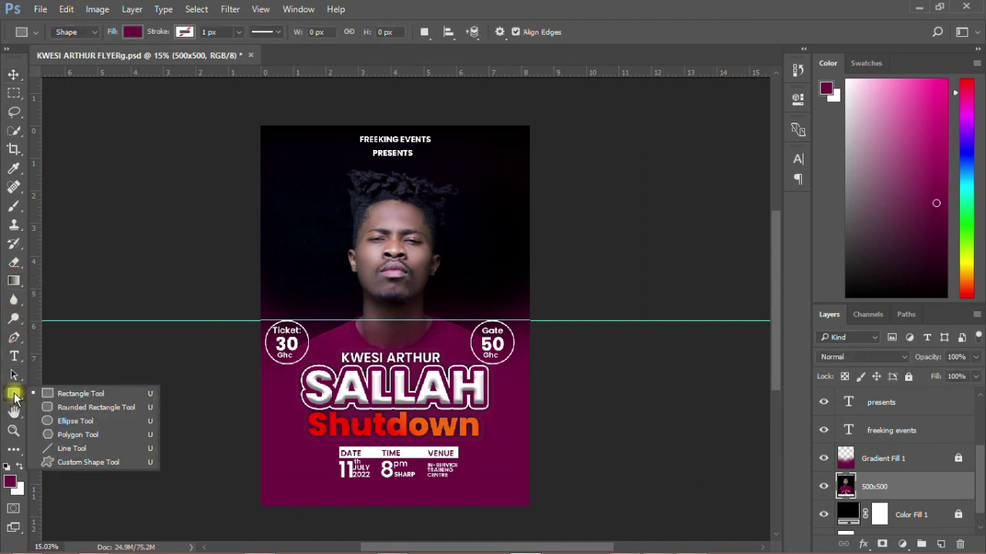
pyautogui.click(77, 401)
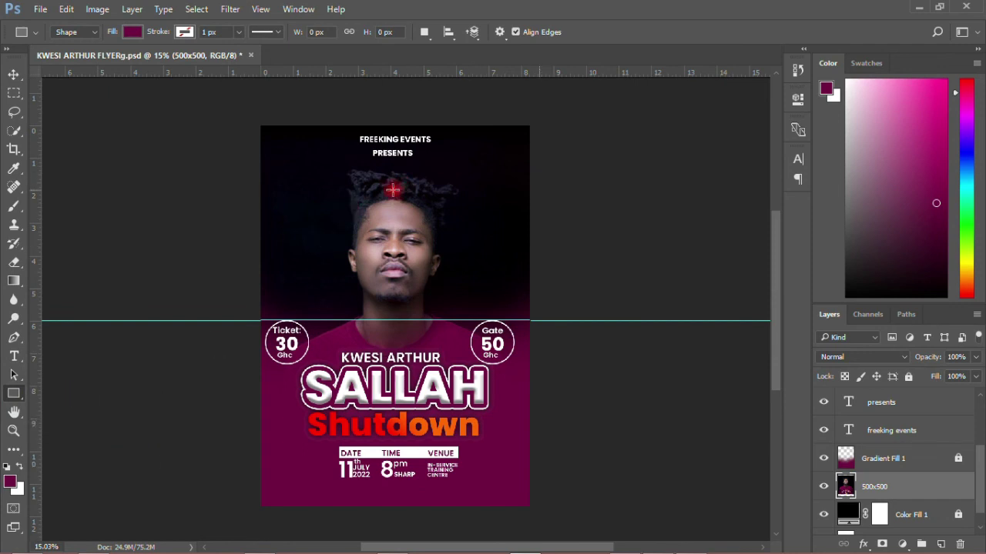
pyautogui.moveTo(385, 107); pyautogui.dragTo(523, 436)
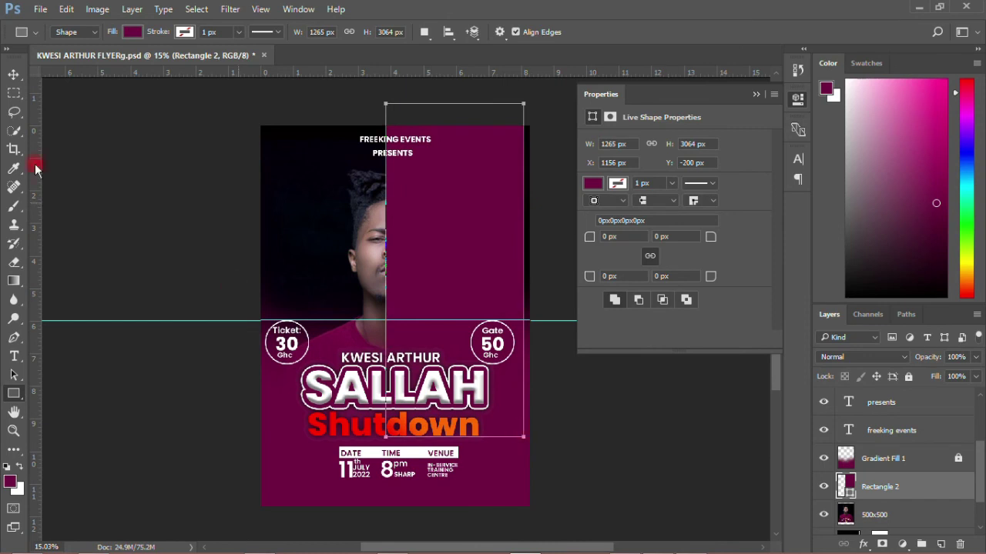
pyautogui.click(22, 76)
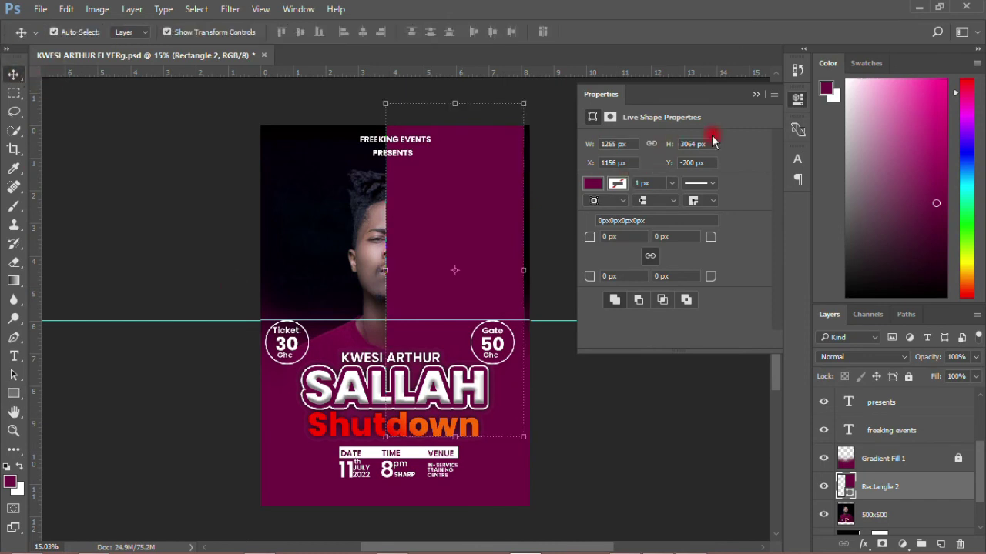
pyautogui.click(793, 103)
pyautogui.rightClick(886, 490)
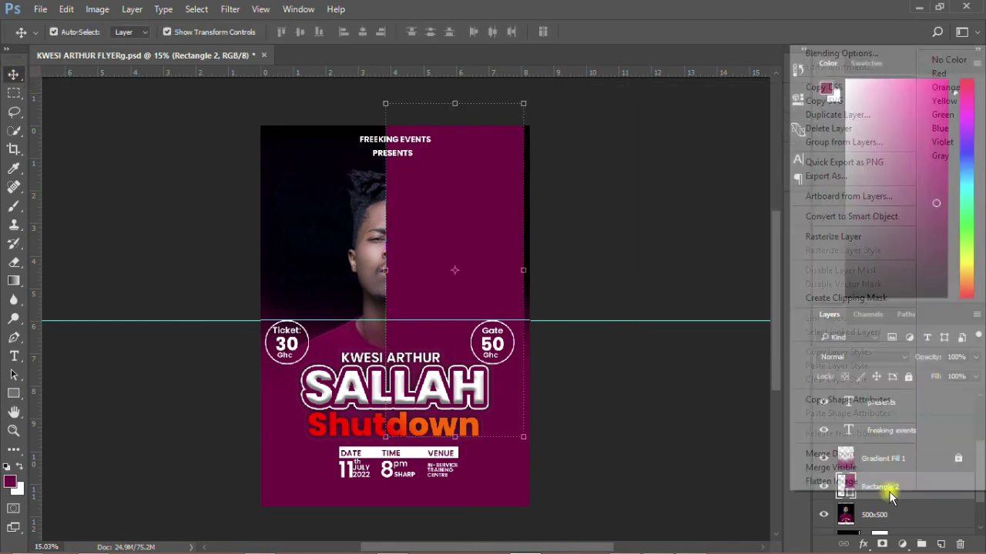
pyautogui.click(828, 236)
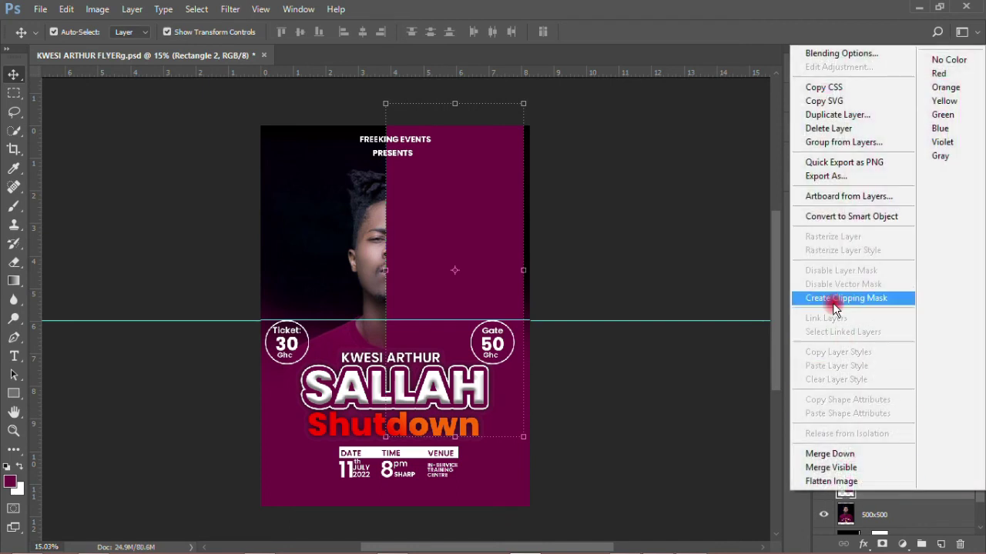
pyautogui.click(832, 301)
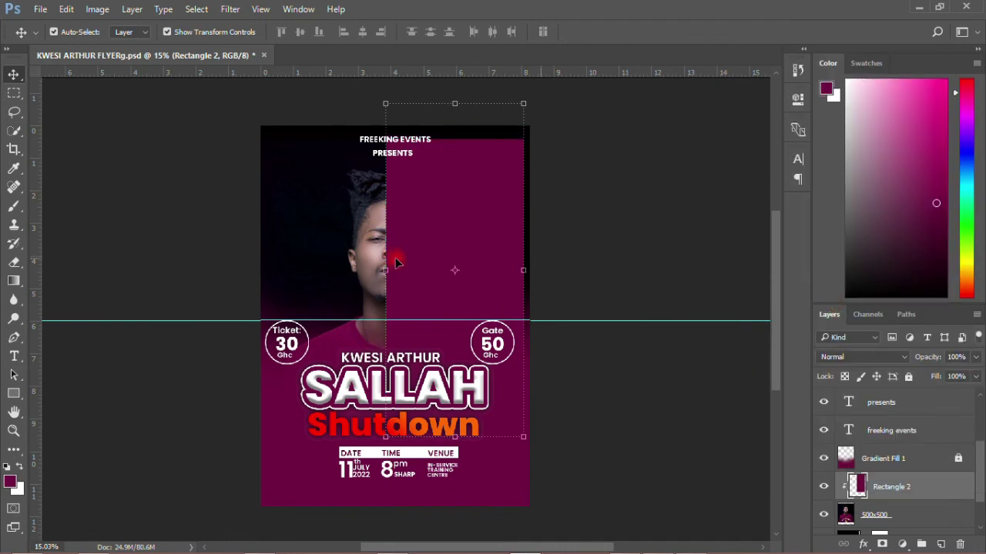
pyautogui.click(839, 357)
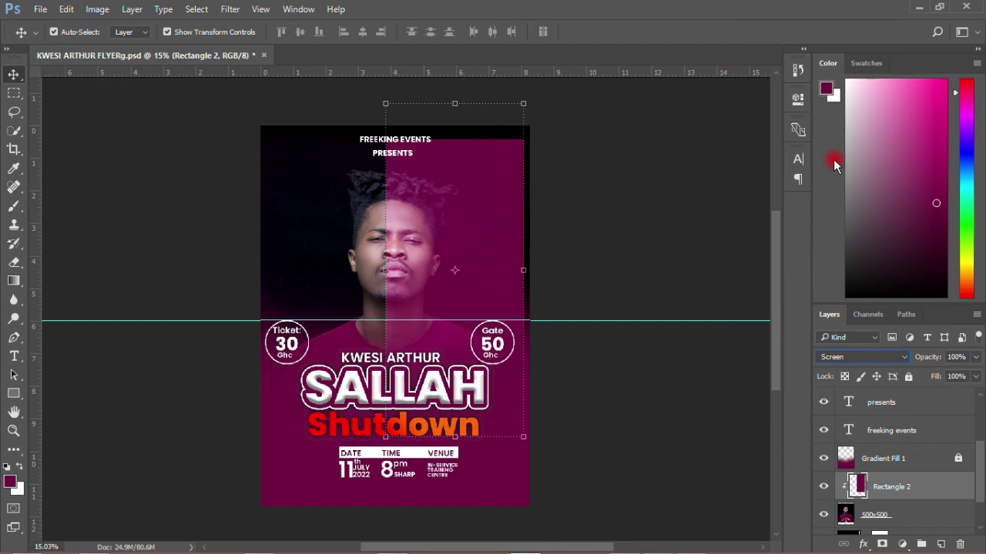
# Keep the magenta rectangle's blend mode set to Screen.
pyautogui.click(850, 359)
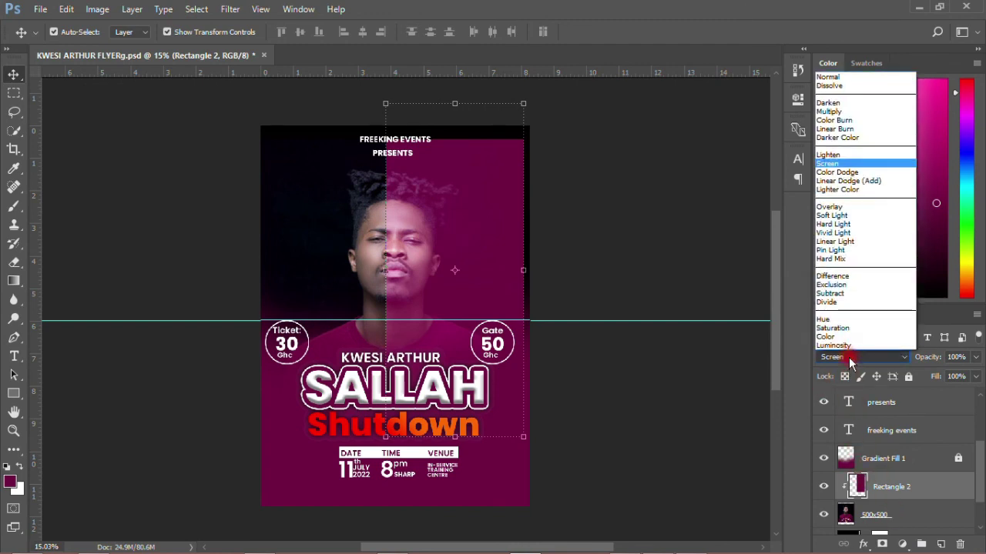
pyautogui.click(851, 359)
pyautogui.click(851, 356)
pyautogui.click(829, 164)
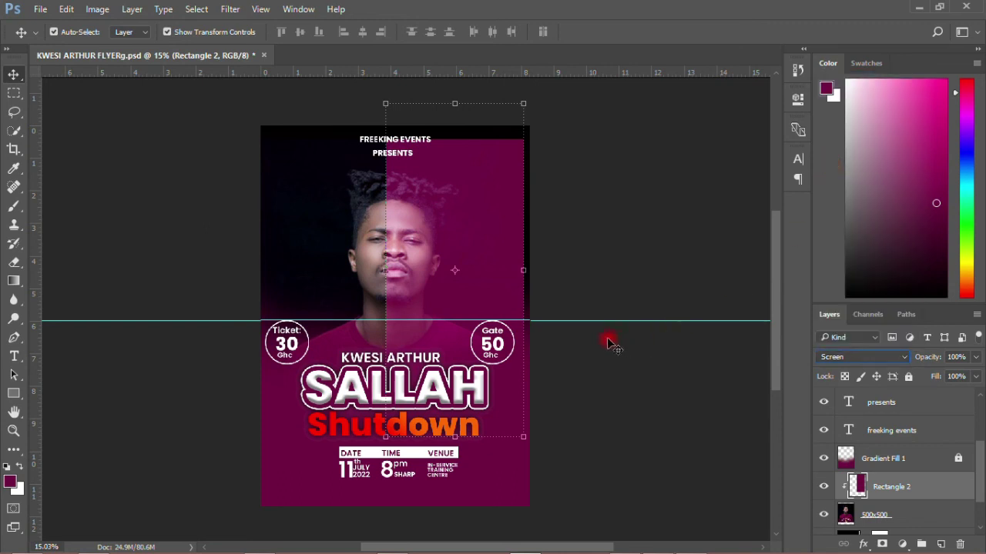
# Shift Rectangle 2 slightly right so its edge splits the face, then deselect.
pyautogui.click(679, 402)
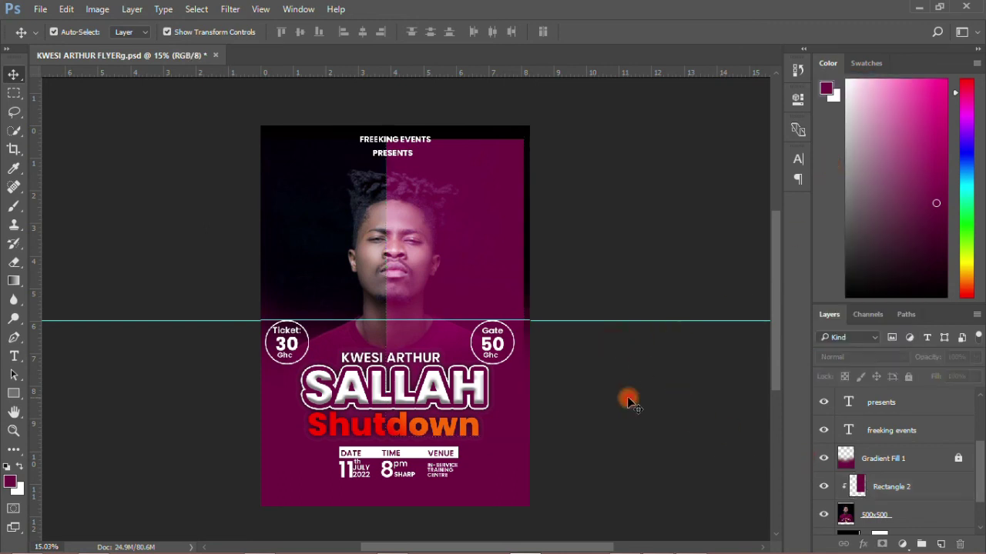
pyautogui.click(460, 234)
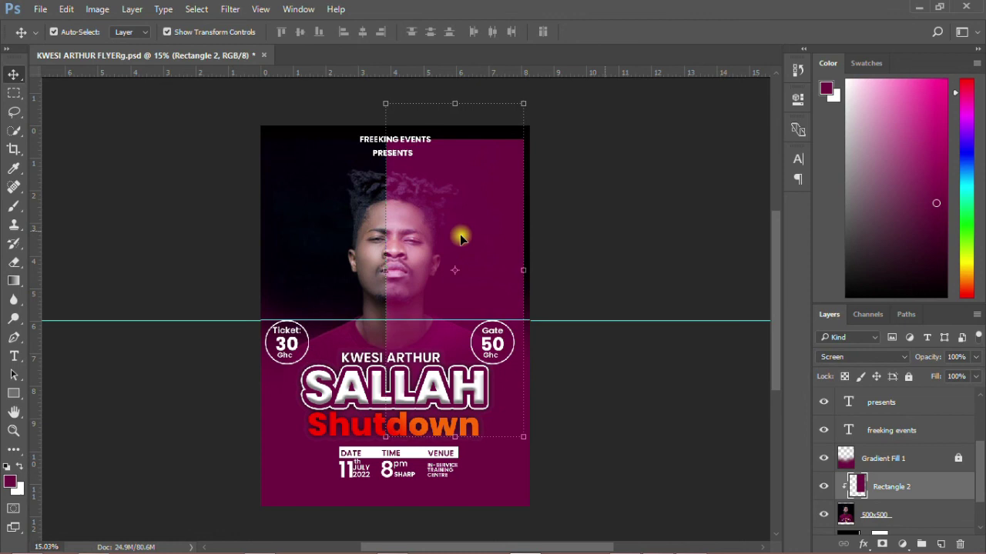
pyautogui.click(653, 413)
pyautogui.moveTo(452, 238); pyautogui.dragTo(459, 239)
pyautogui.click(638, 378)
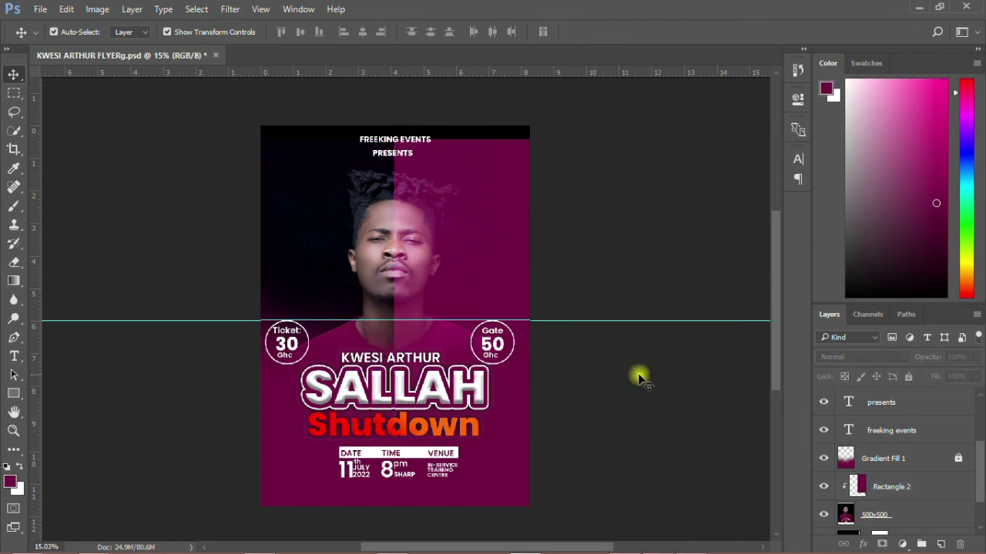
# Save the flyer, then move the magenta rectangle up to the flyer's top edge.
pyautogui.click(40, 9)
pyautogui.click(61, 154)
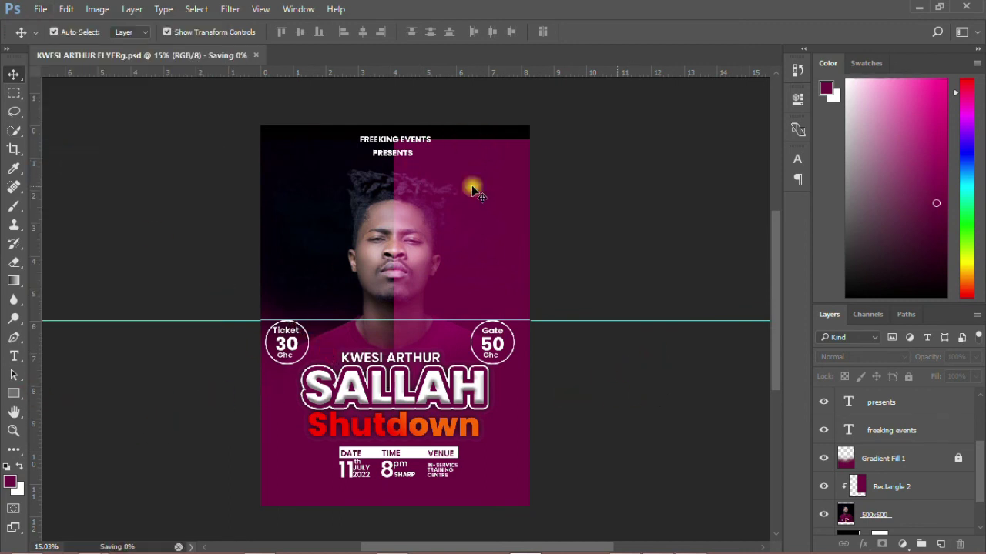
pyautogui.click(468, 207)
pyautogui.moveTo(467, 206); pyautogui.dragTo(466, 178)
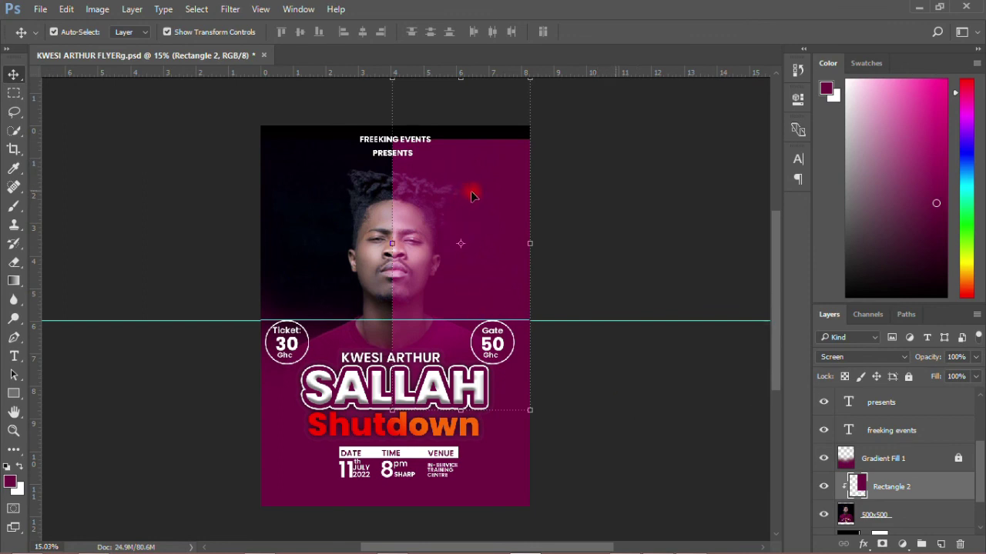
# Nudge the 500x500 portrait layer down slightly.
pyautogui.click(874, 520)
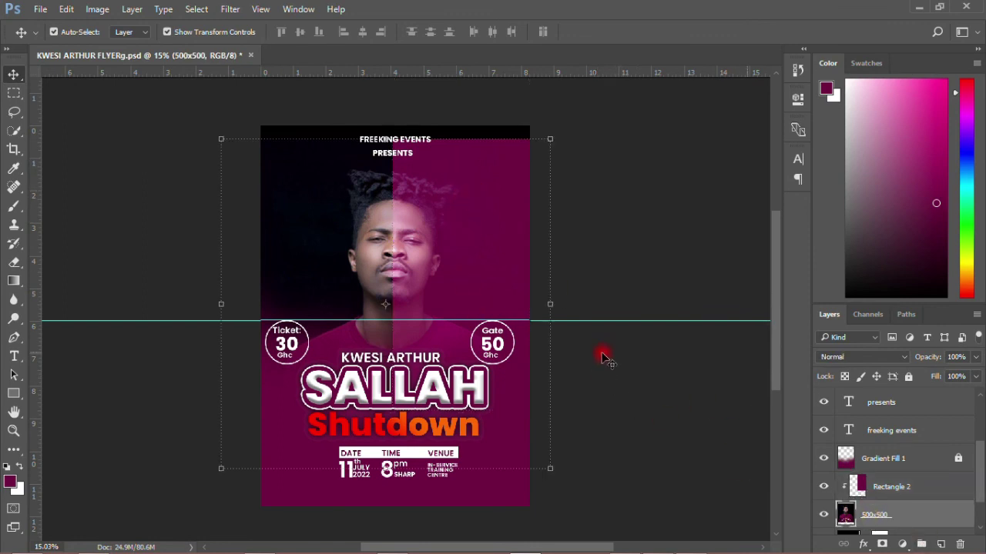
pyautogui.moveTo(332, 157); pyautogui.dragTo(330, 159)
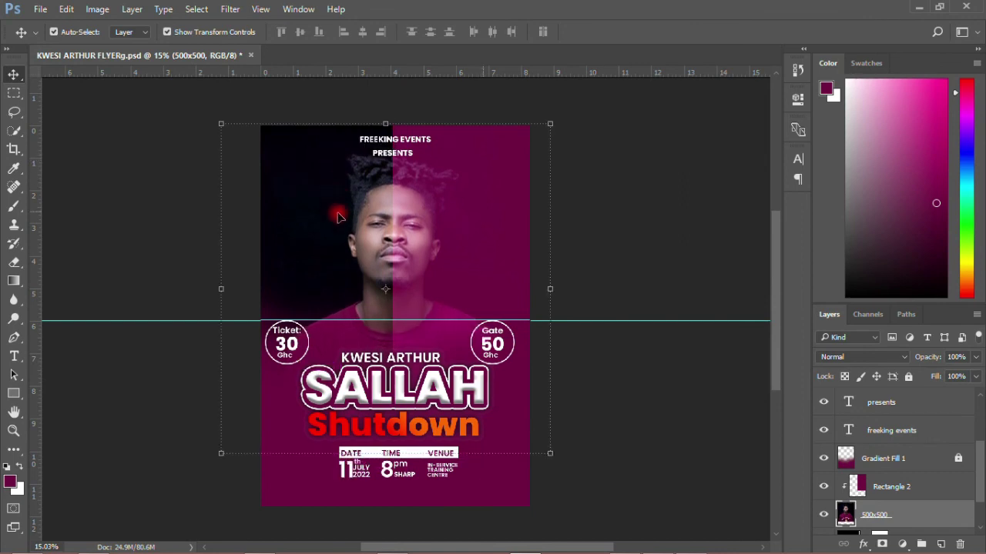
pyautogui.click(175, 231)
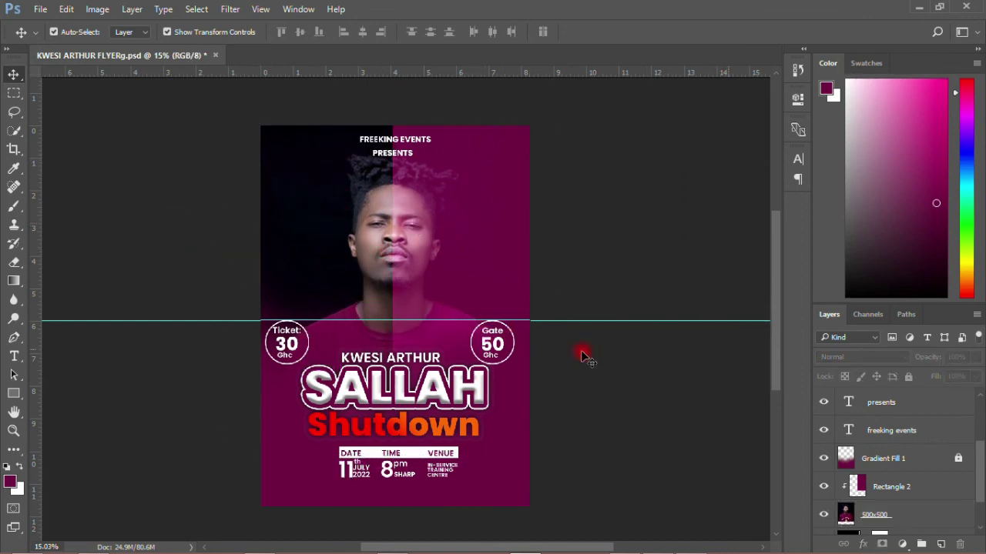
# Save KWESI ARTHUR FLYERg.psd again and confirm it is saved.
pyautogui.click(40, 9)
pyautogui.click(73, 154)
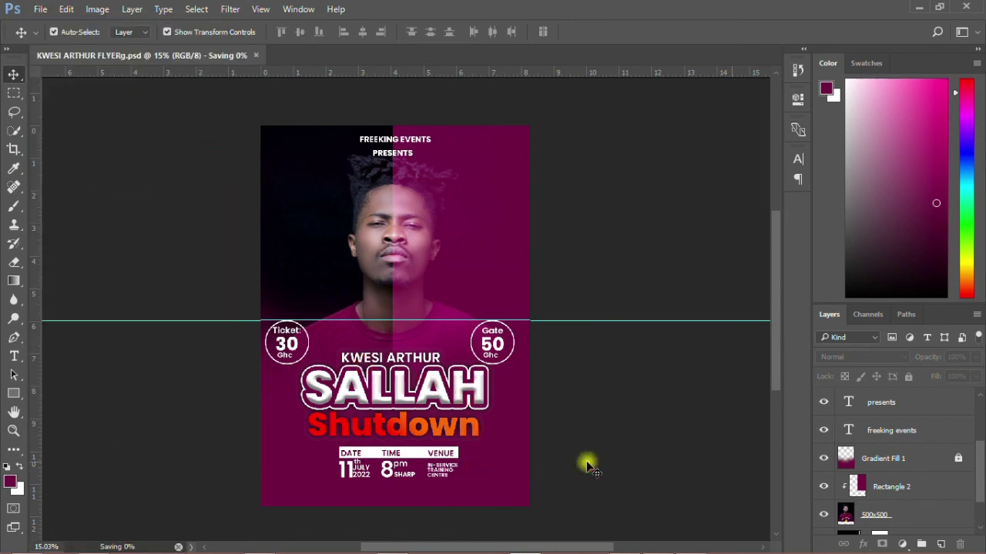
pyautogui.click(40, 9)
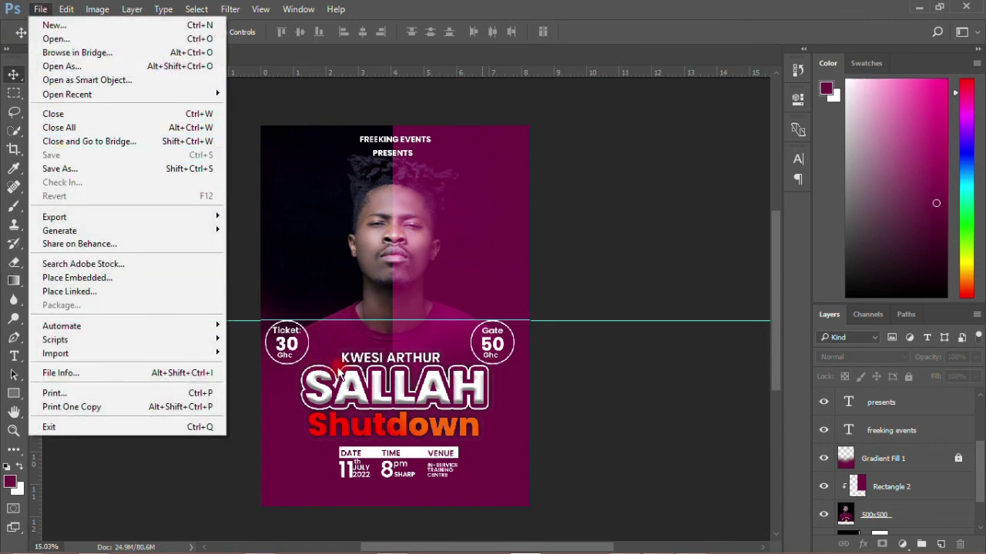
pyautogui.click(605, 455)
pyautogui.moveTo(658, 544)
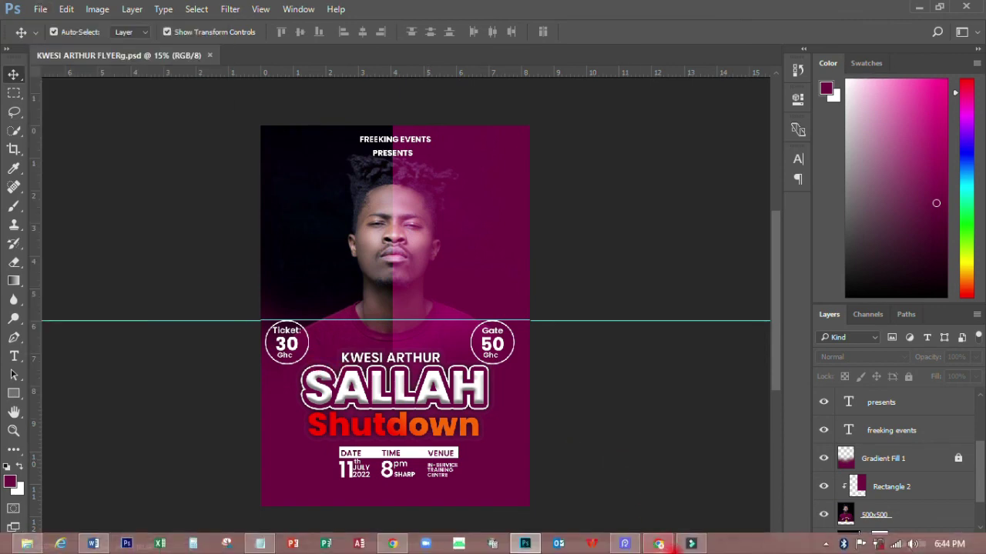
pyautogui.click(825, 545)
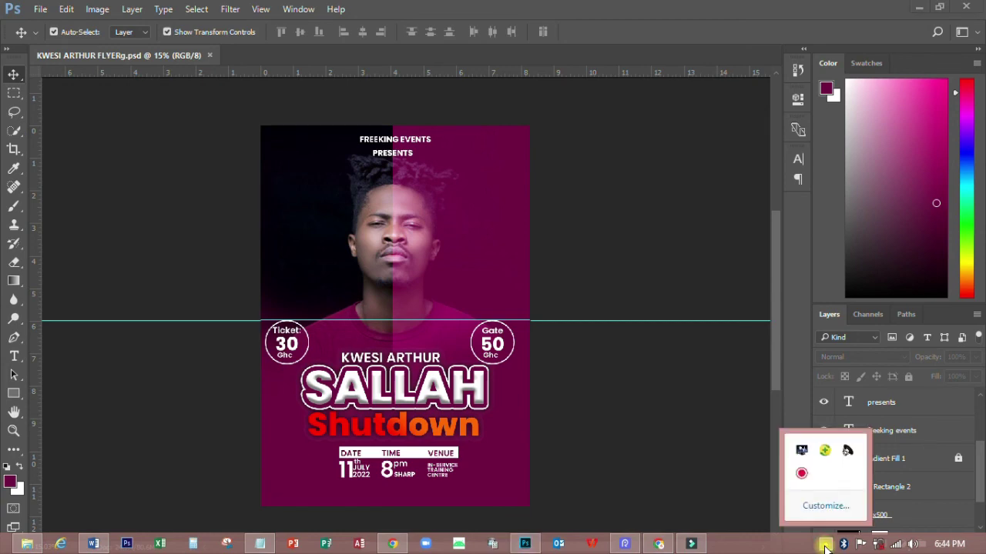